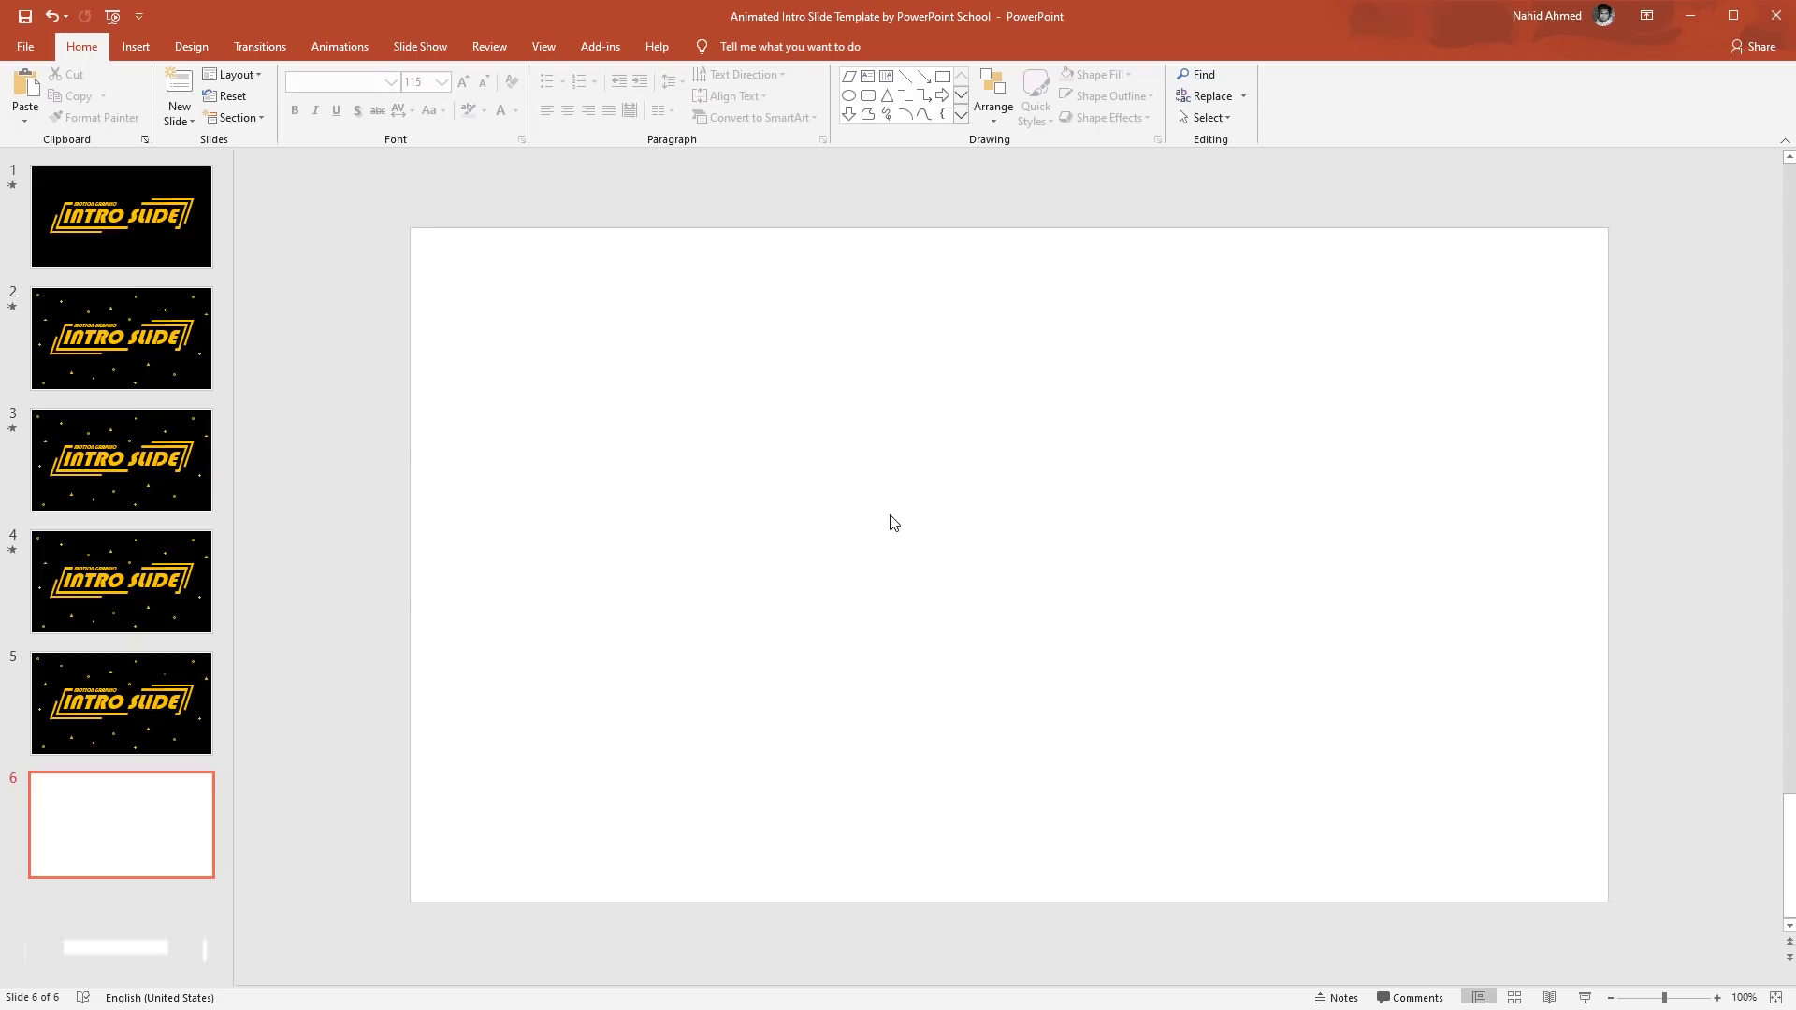
Draw a text box across the slide middle and type 'INTRO SLIDE'.
{"action": "left_click", "coordinate": [869, 78]}
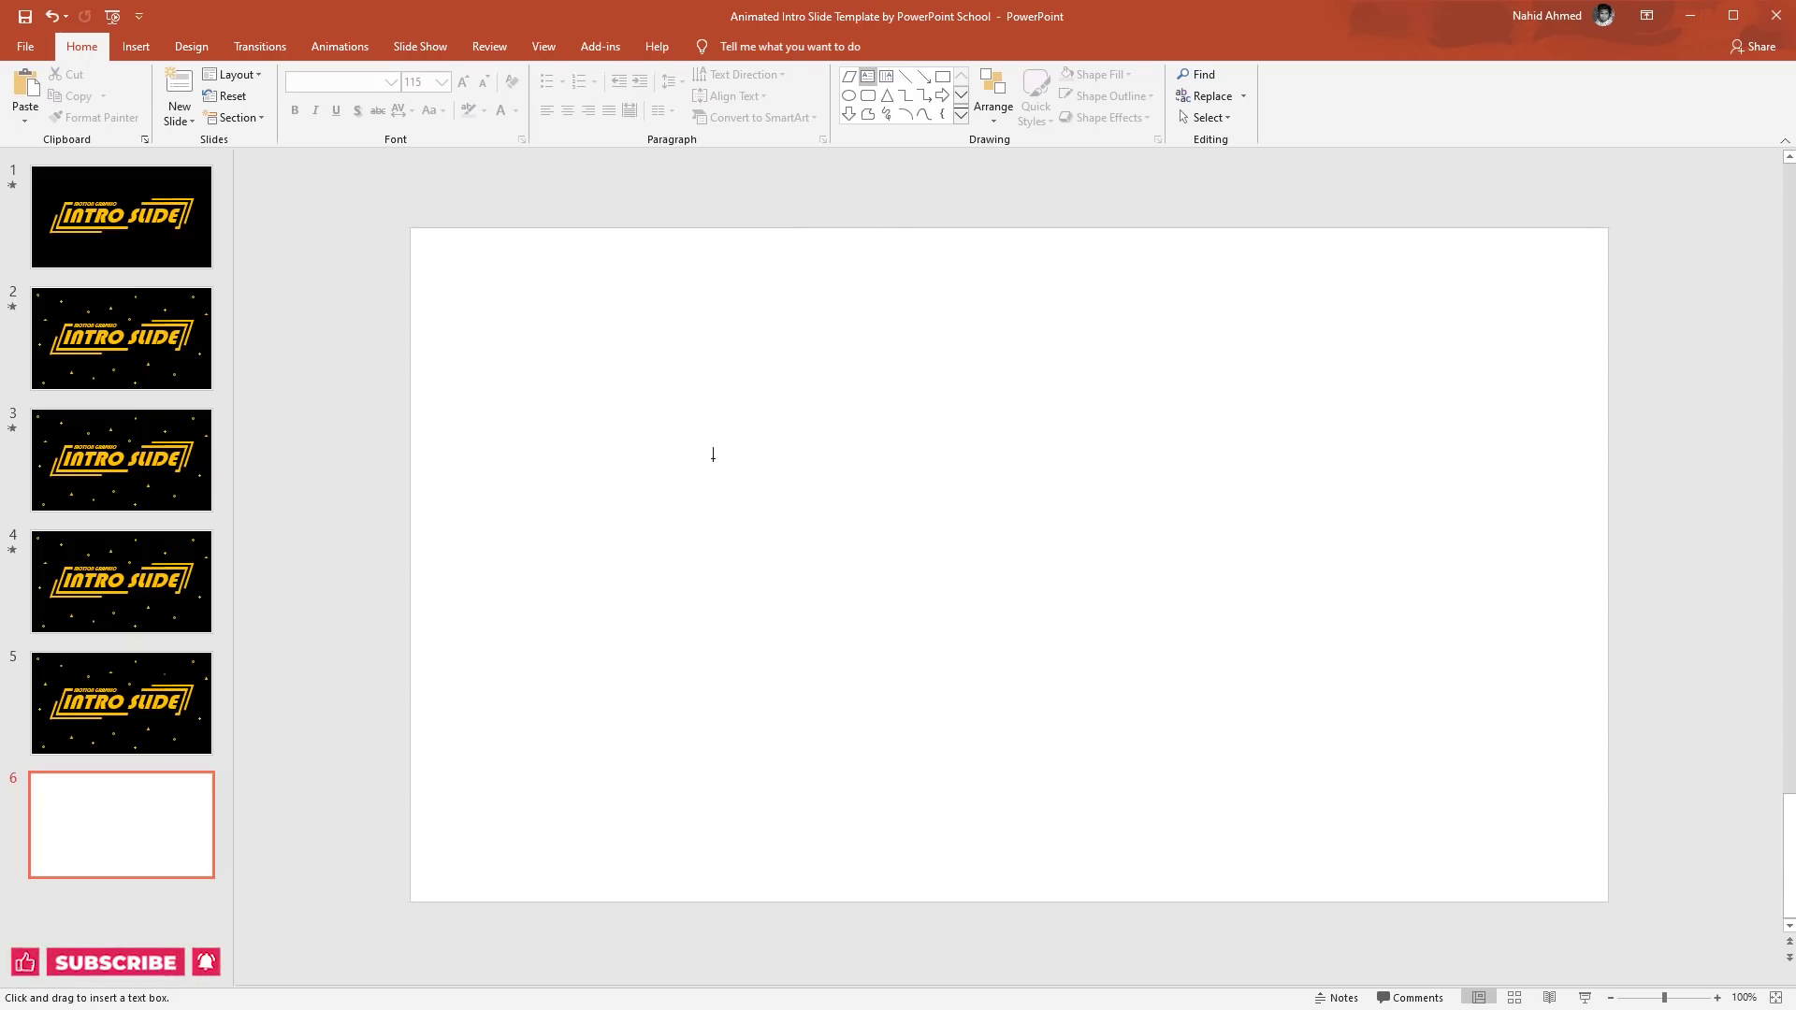
{"action": "mouse_move", "coordinate": [578, 492]}
{"action": "left_mouse_down"}
{"action": "mouse_move", "coordinate": [1347, 665]}
{"action": "mouse_move", "coordinate": [1400, 699]}
{"action": "left_mouse_up"}
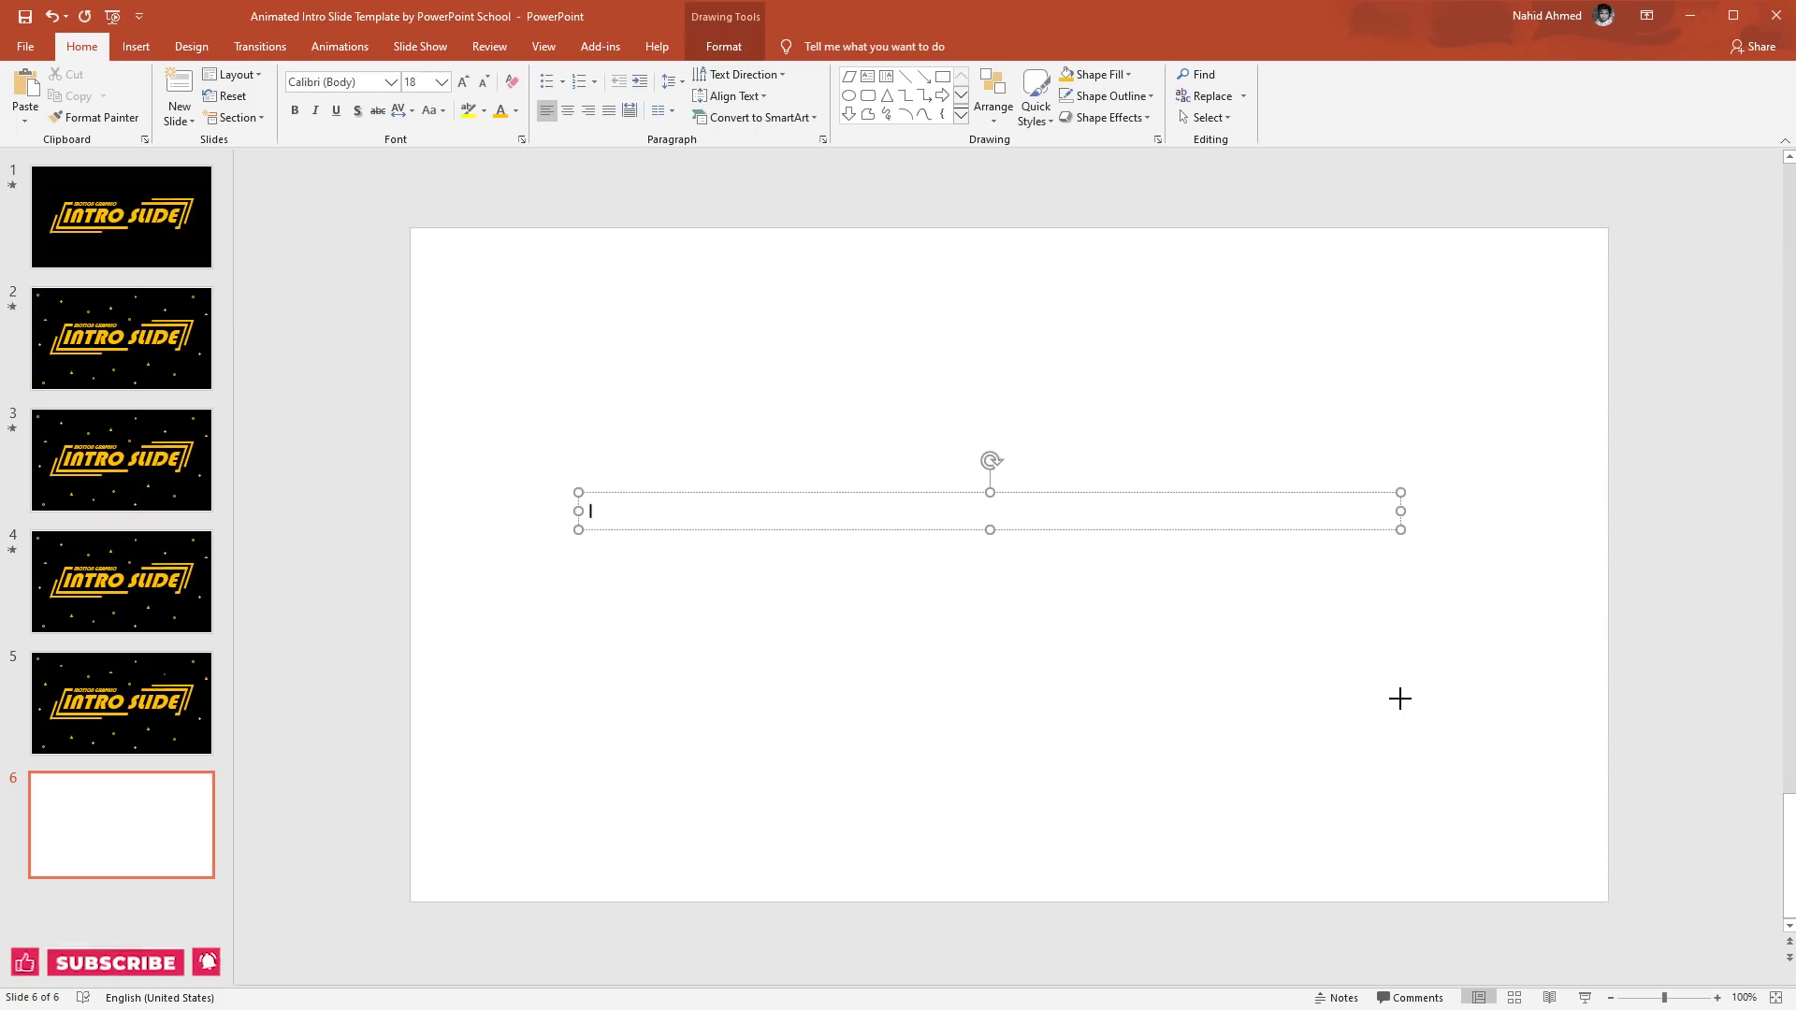
{"action": "type", "text": "INTRO SLIDE"}
{"action": "key", "text": "ctrl+a"}
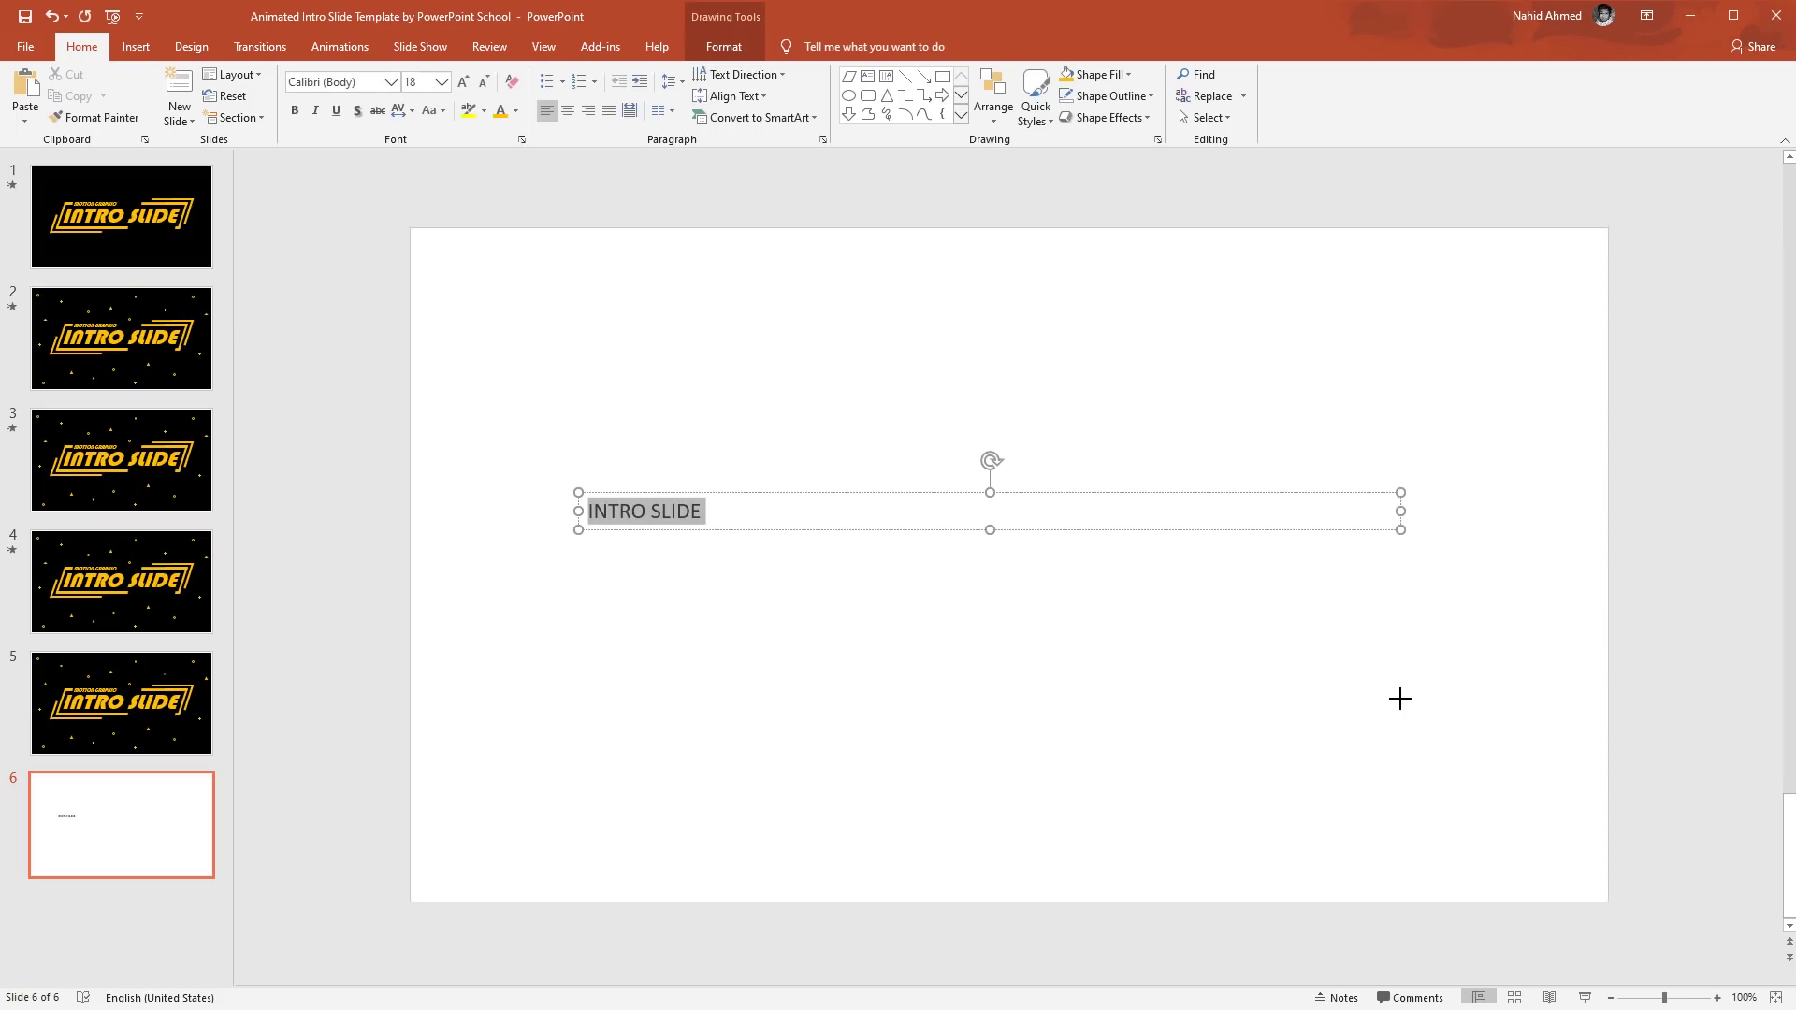
Format the title as Bauhaus 93, size 115, italic, in gold.
{"action": "left_click", "coordinate": [346, 82]}
{"action": "type", "text": "Bauhaus 93"}
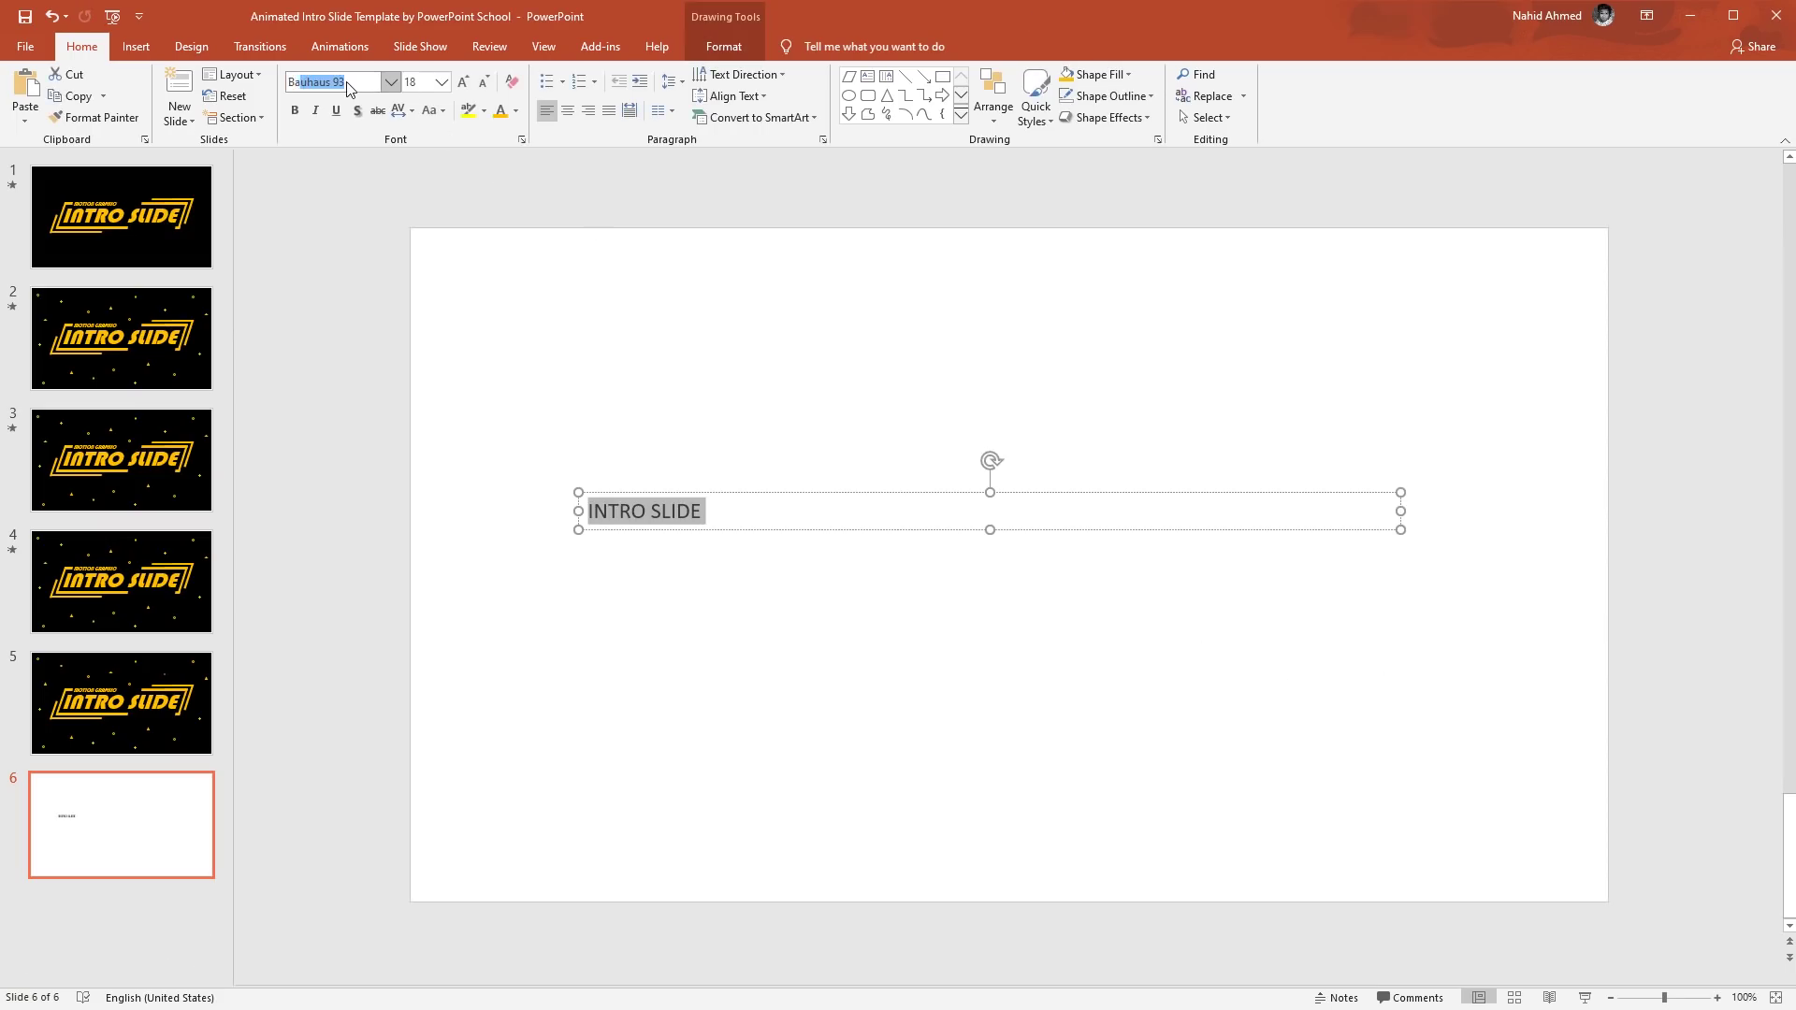
{"action": "key", "text": "Return"}
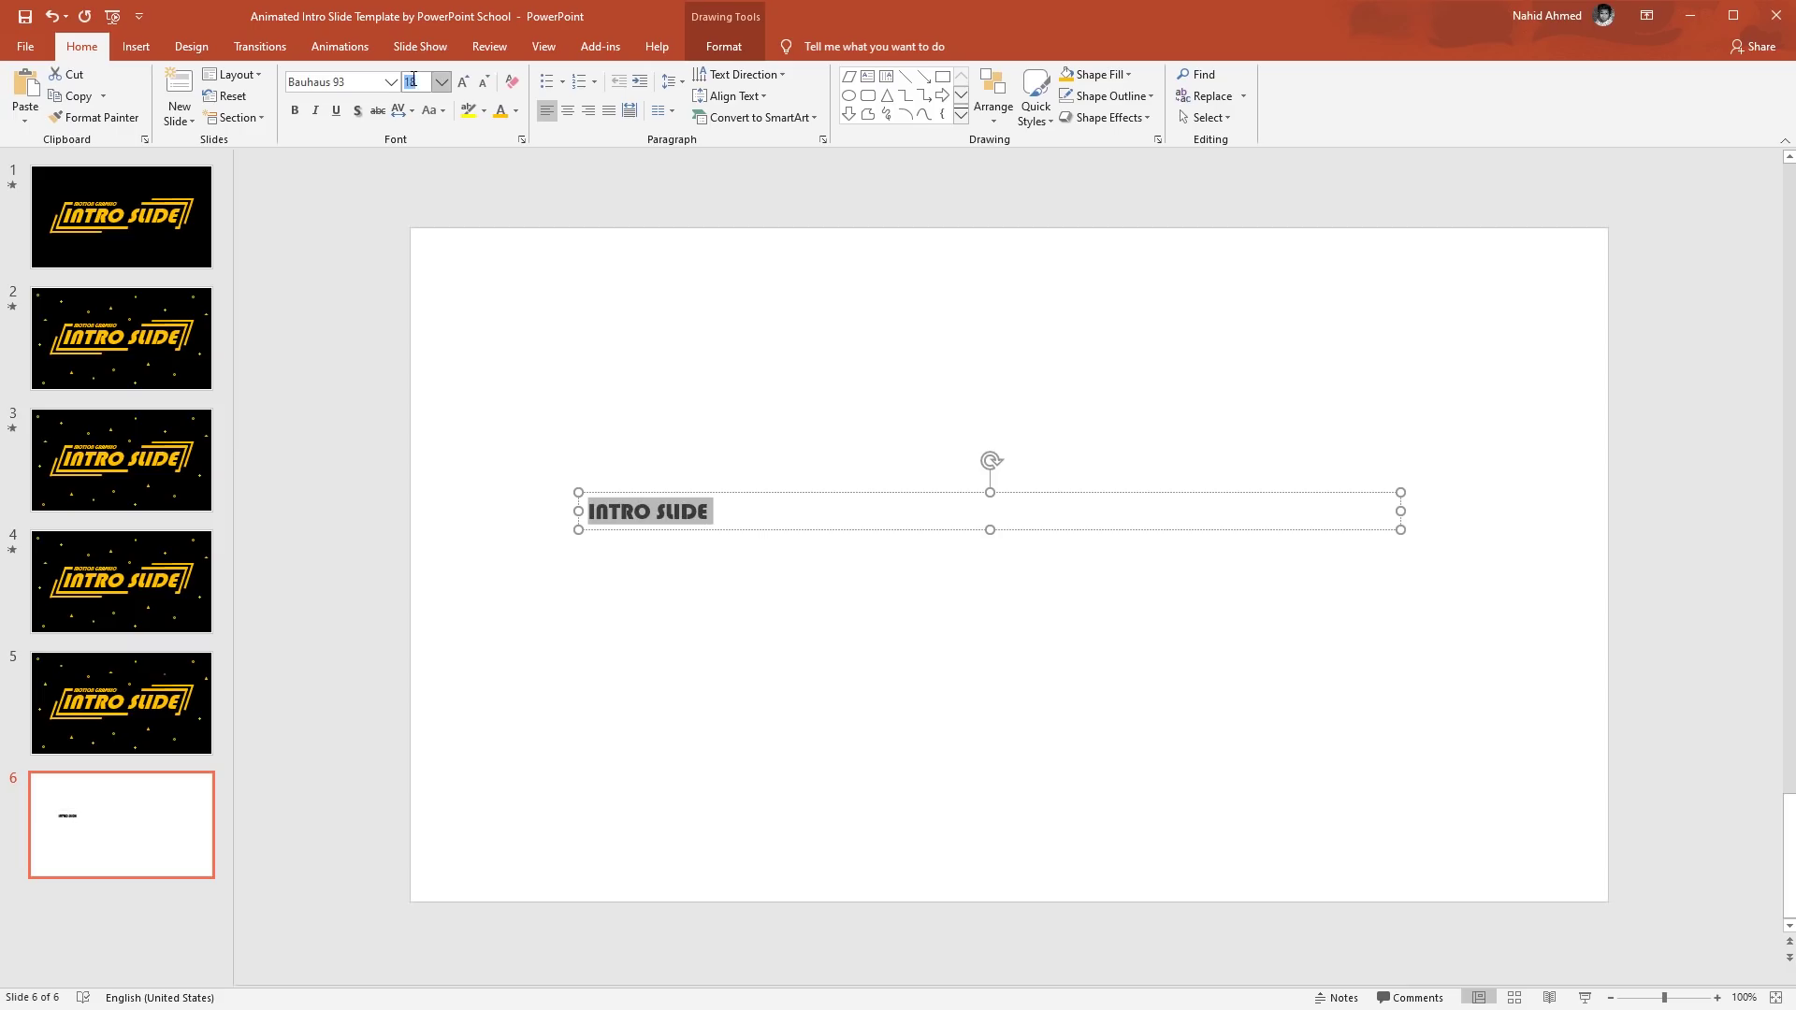
{"action": "left_click", "coordinate": [413, 81]}
{"action": "type", "text": "115"}
{"action": "key", "text": "Return"}
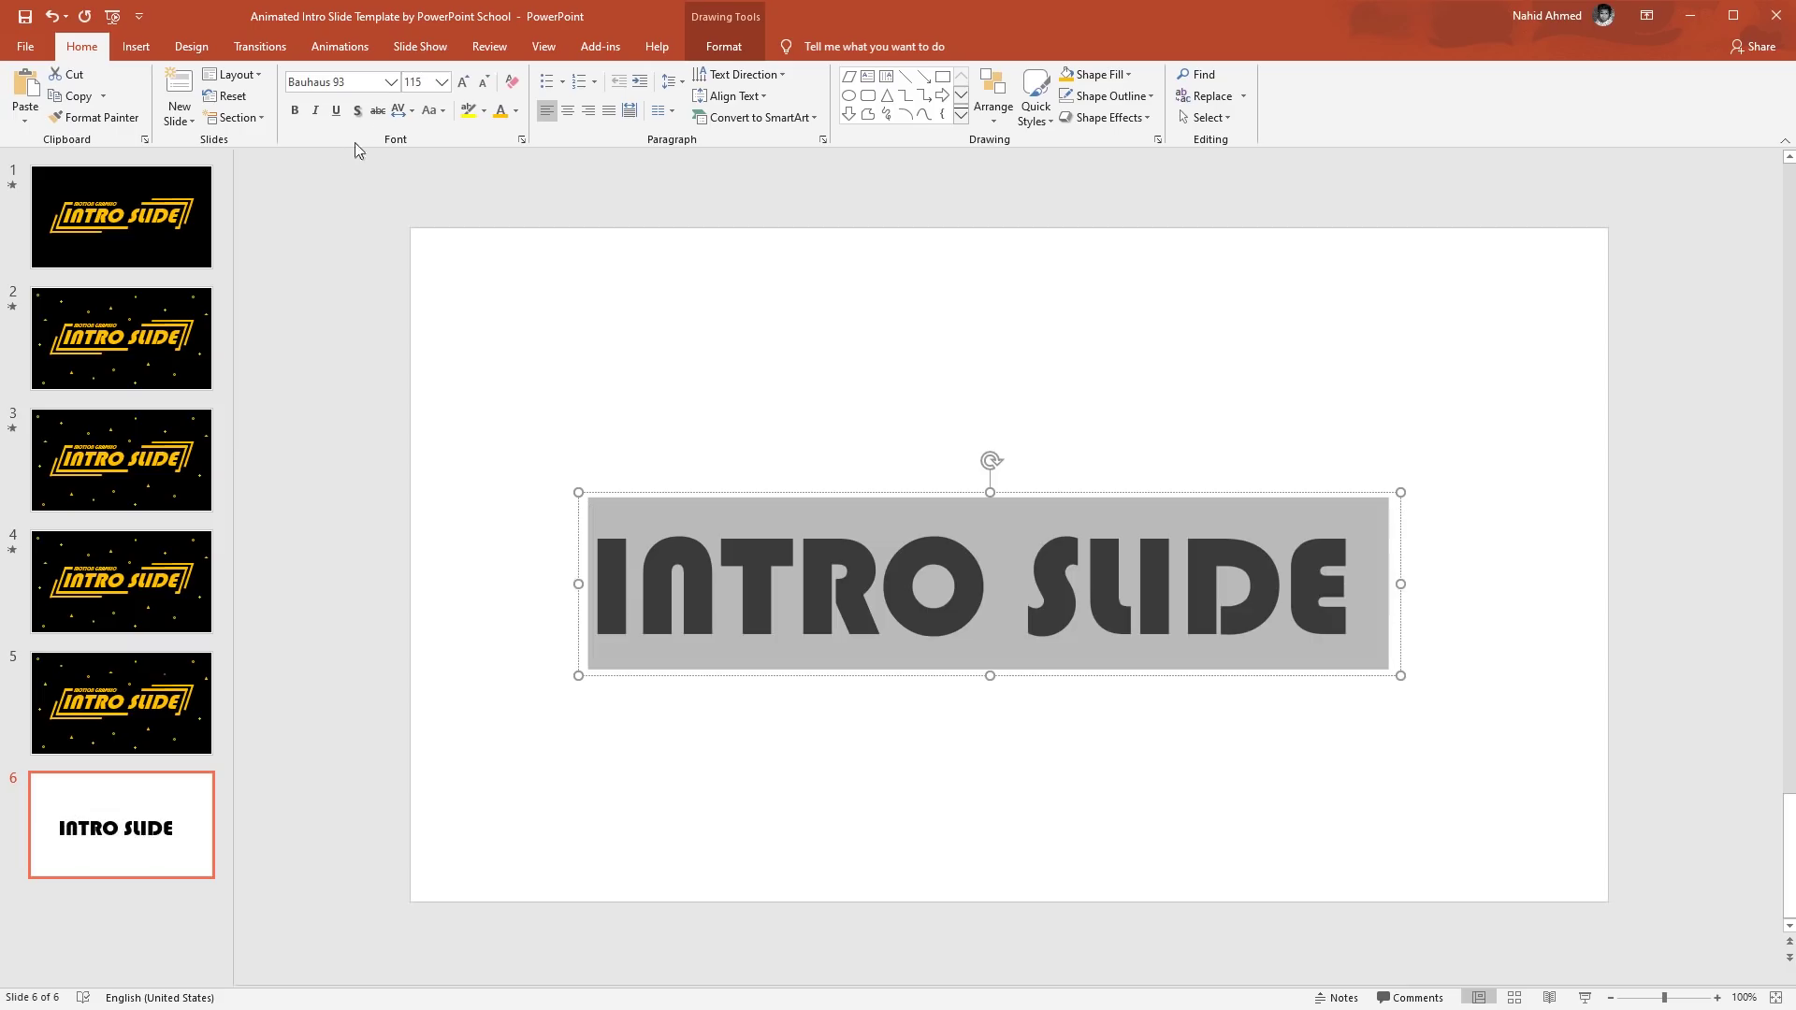
{"action": "left_click", "coordinate": [316, 111]}
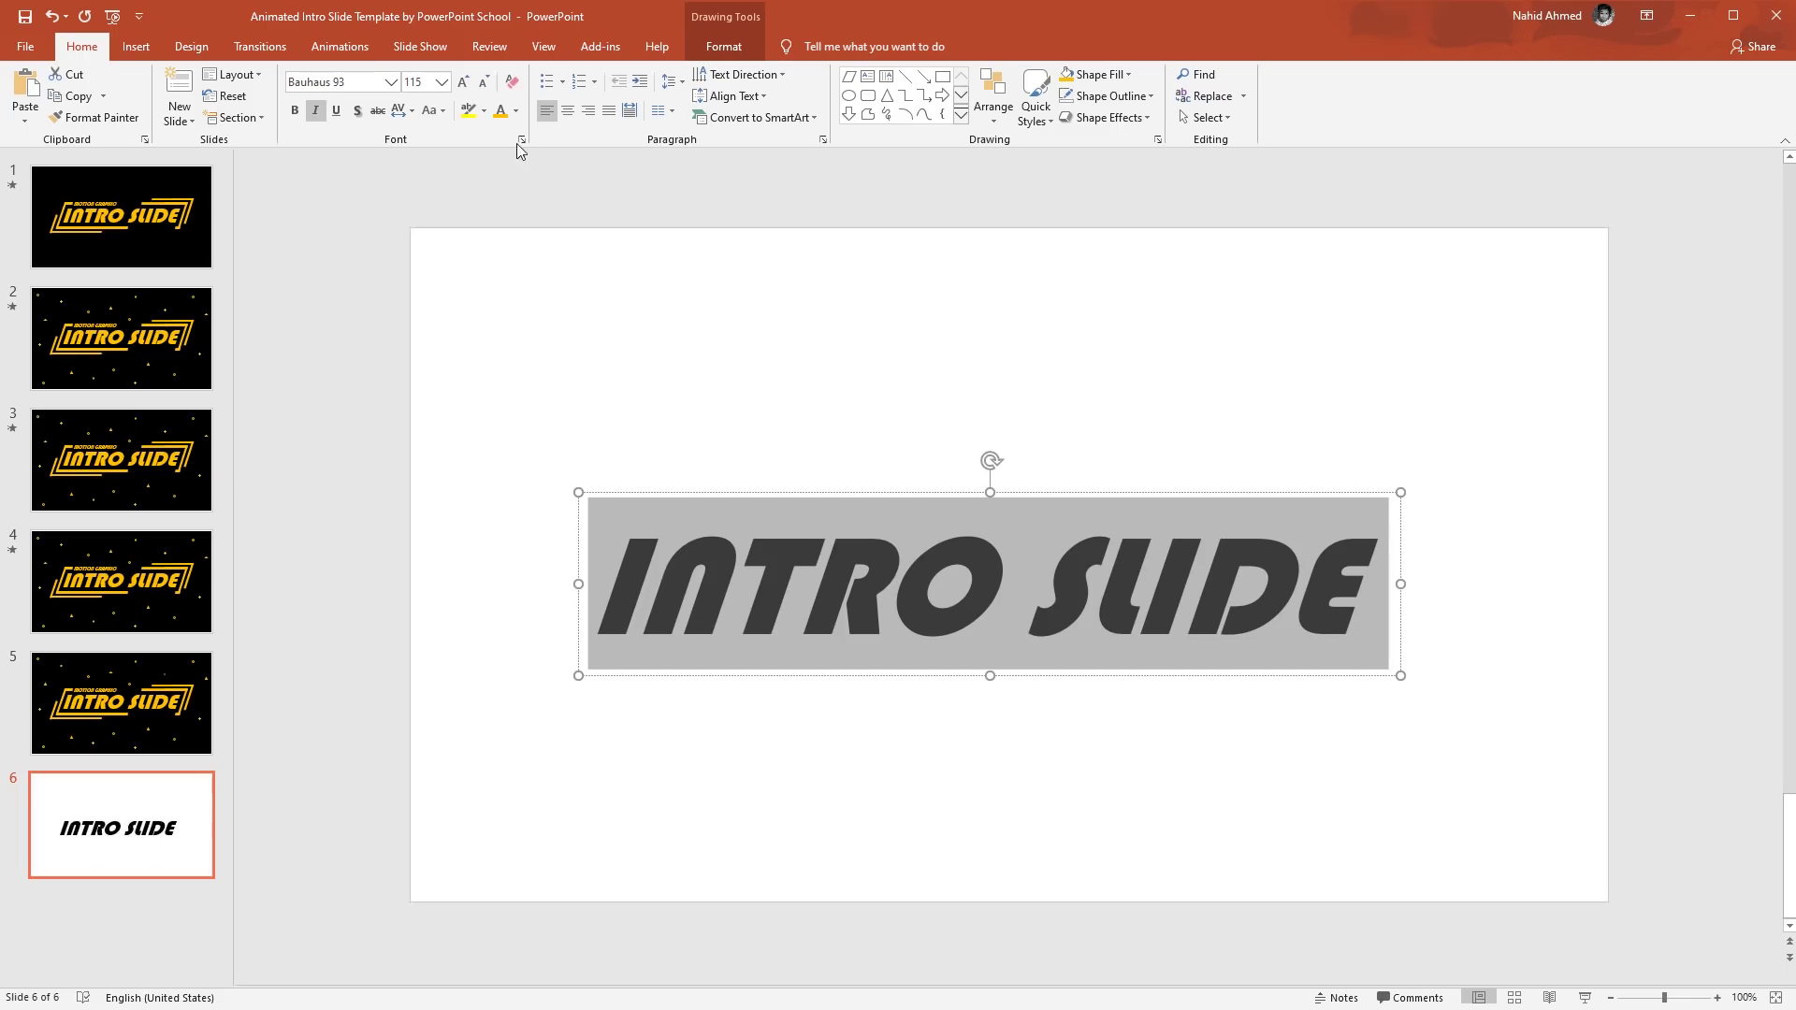
{"action": "left_click", "coordinate": [515, 110]}
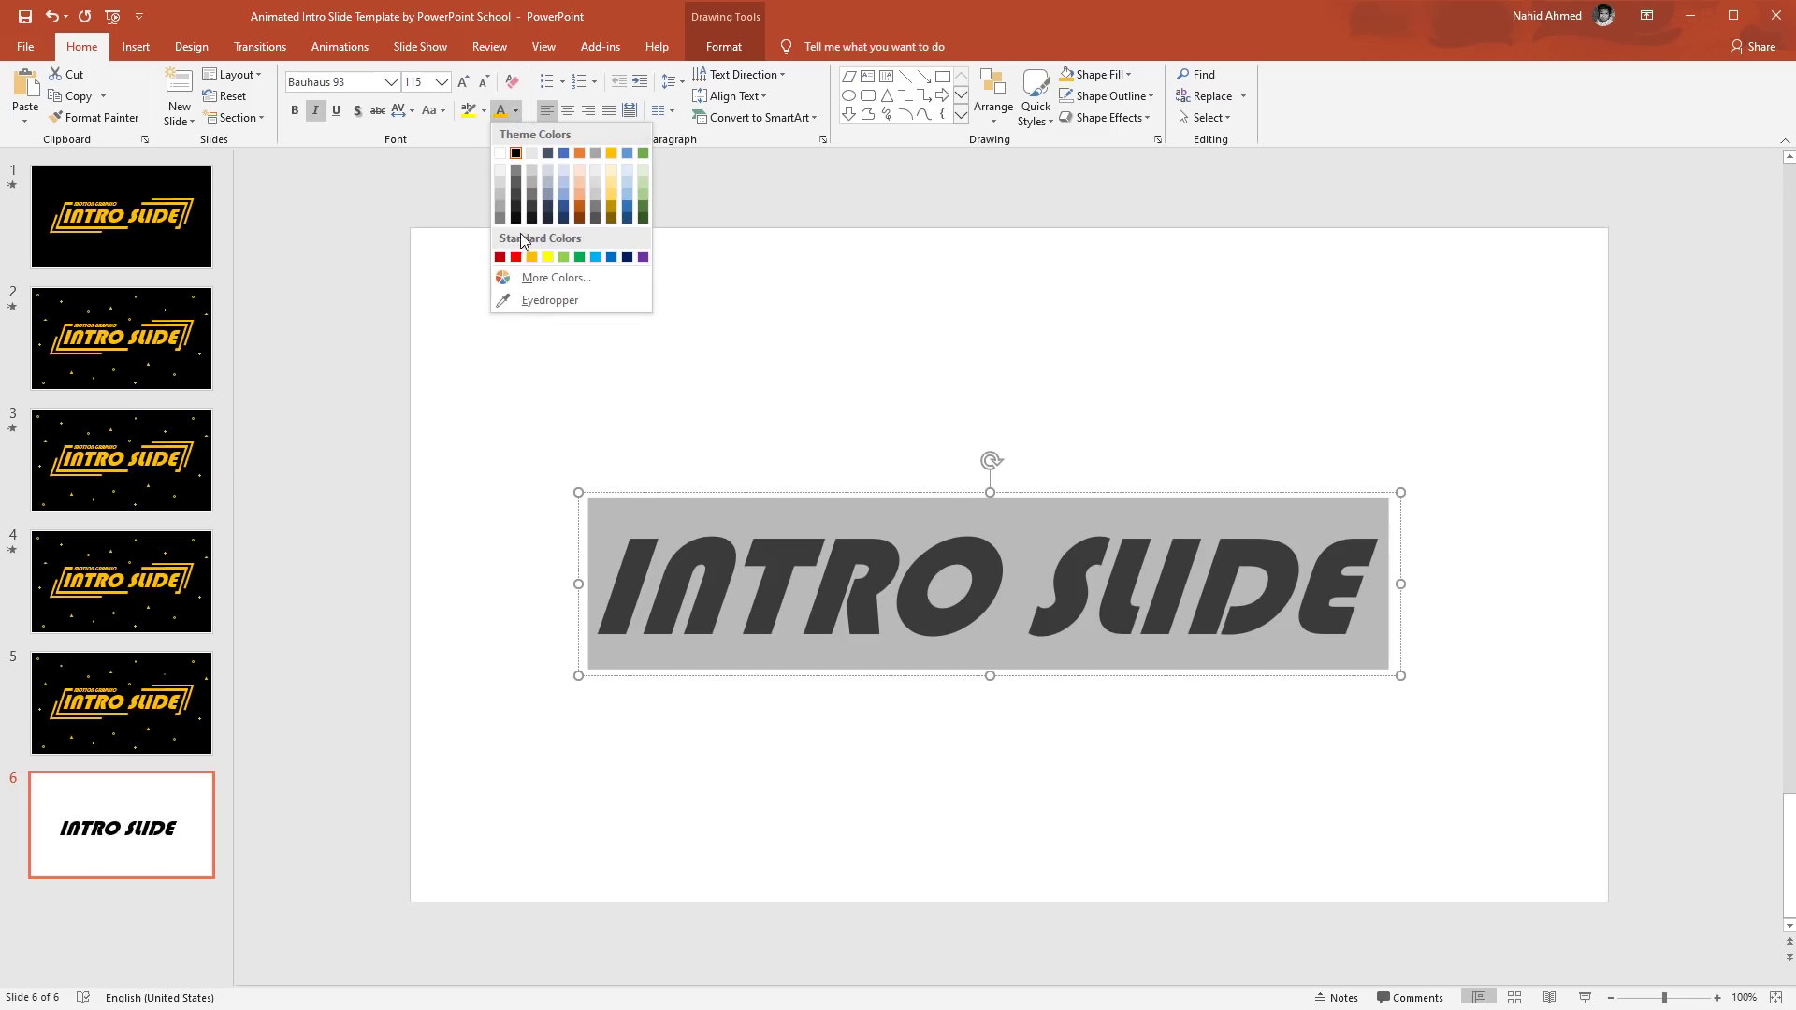
{"action": "left_click", "coordinate": [534, 257]}
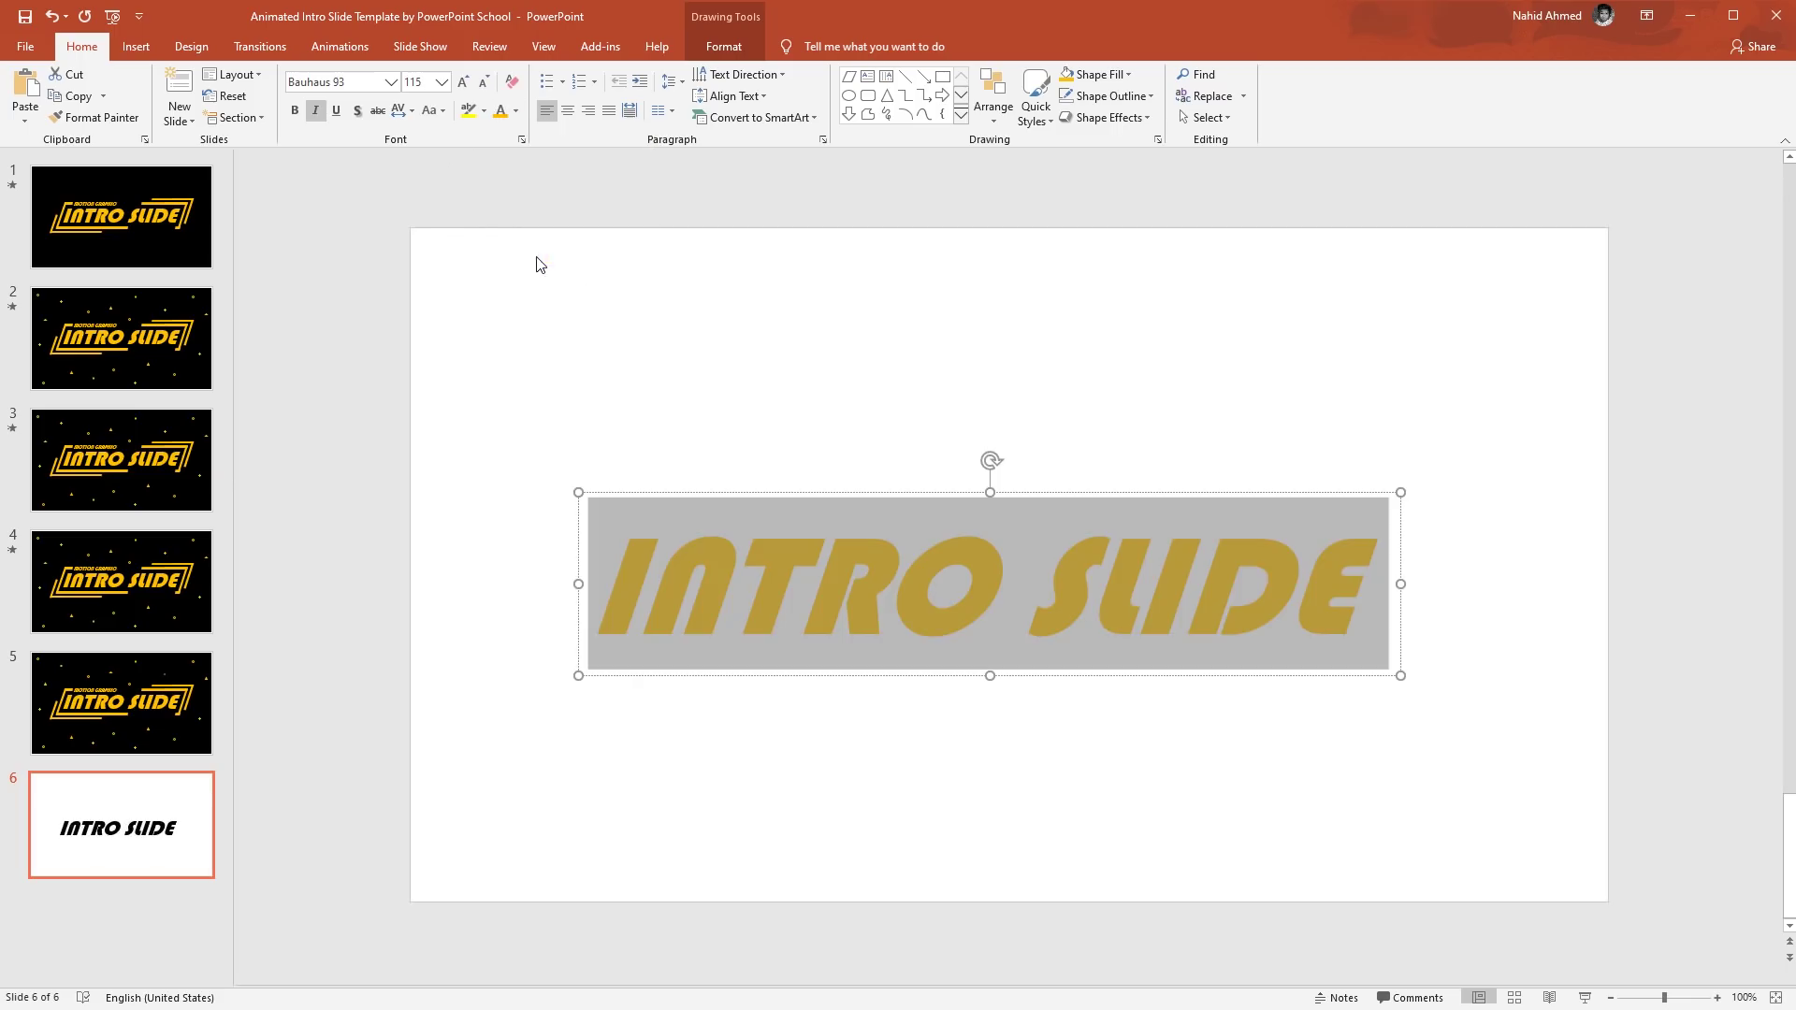
Center-align the title text and move the box to the slide centre.
{"action": "left_click", "coordinate": [561, 112]}
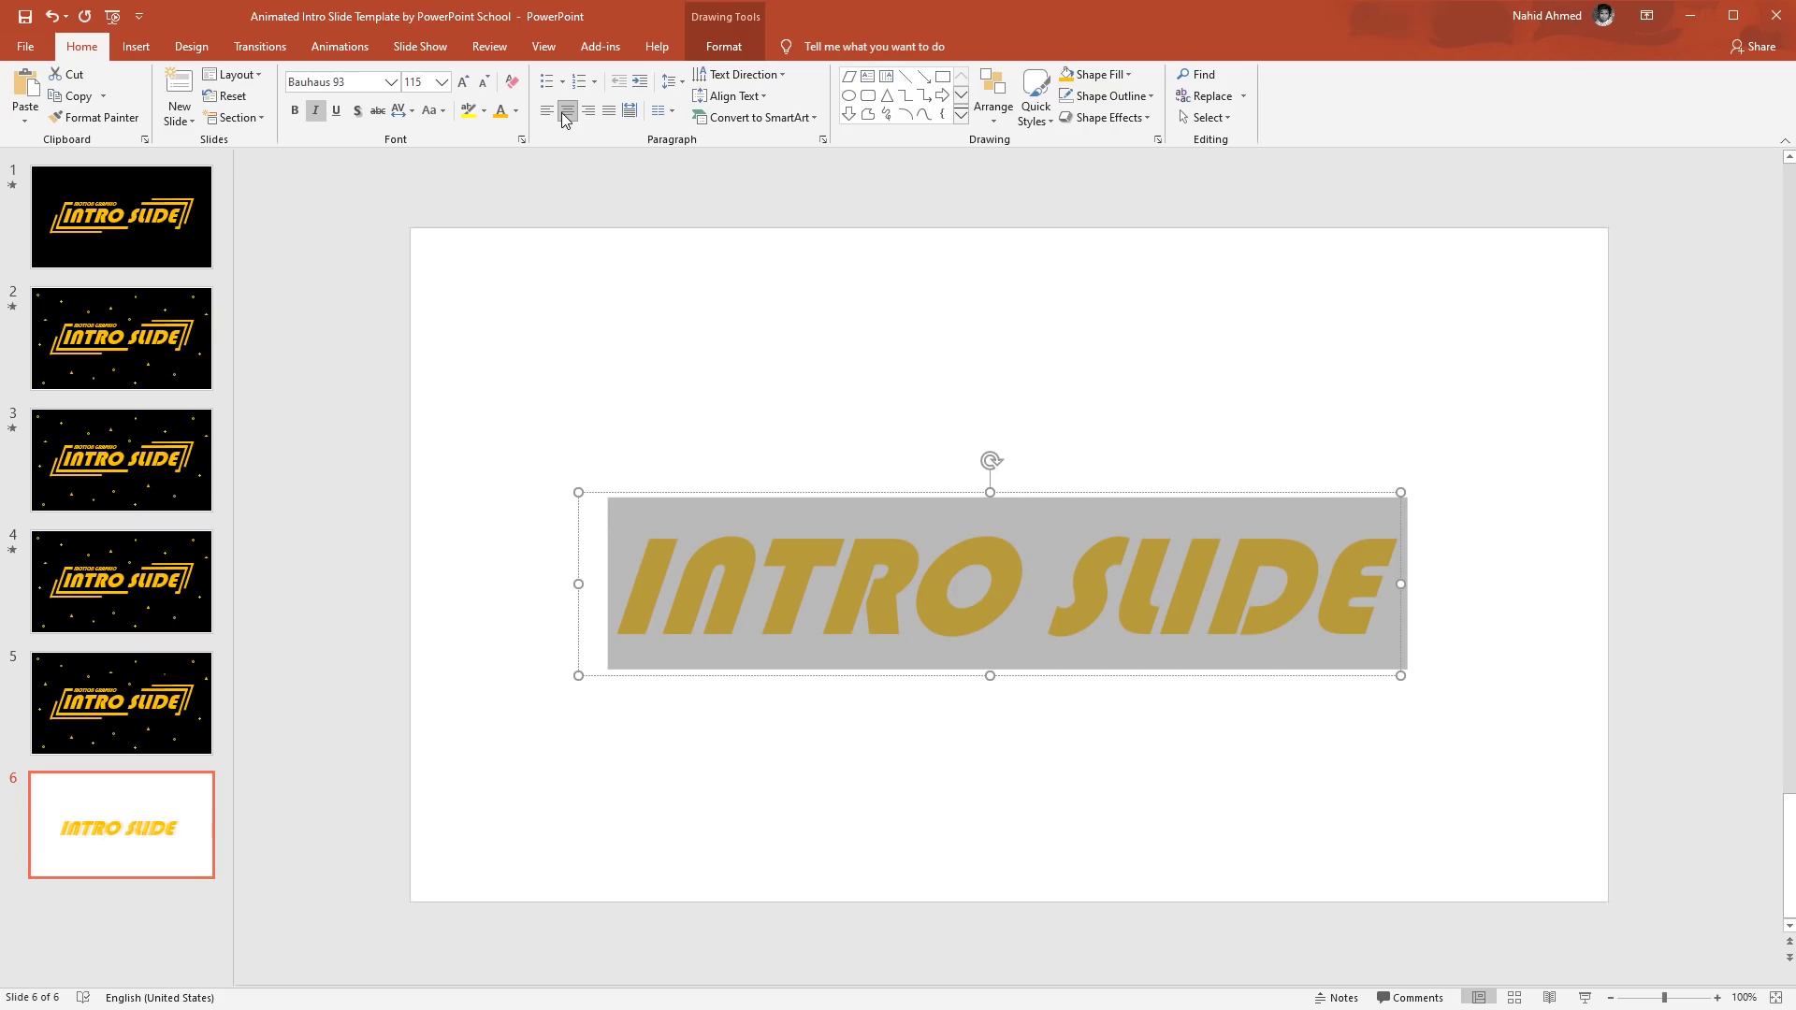
{"action": "left_click", "coordinate": [1252, 671]}
{"action": "left_click_drag", "start_coordinate": [1252, 671], "coordinate": [1271, 653]}
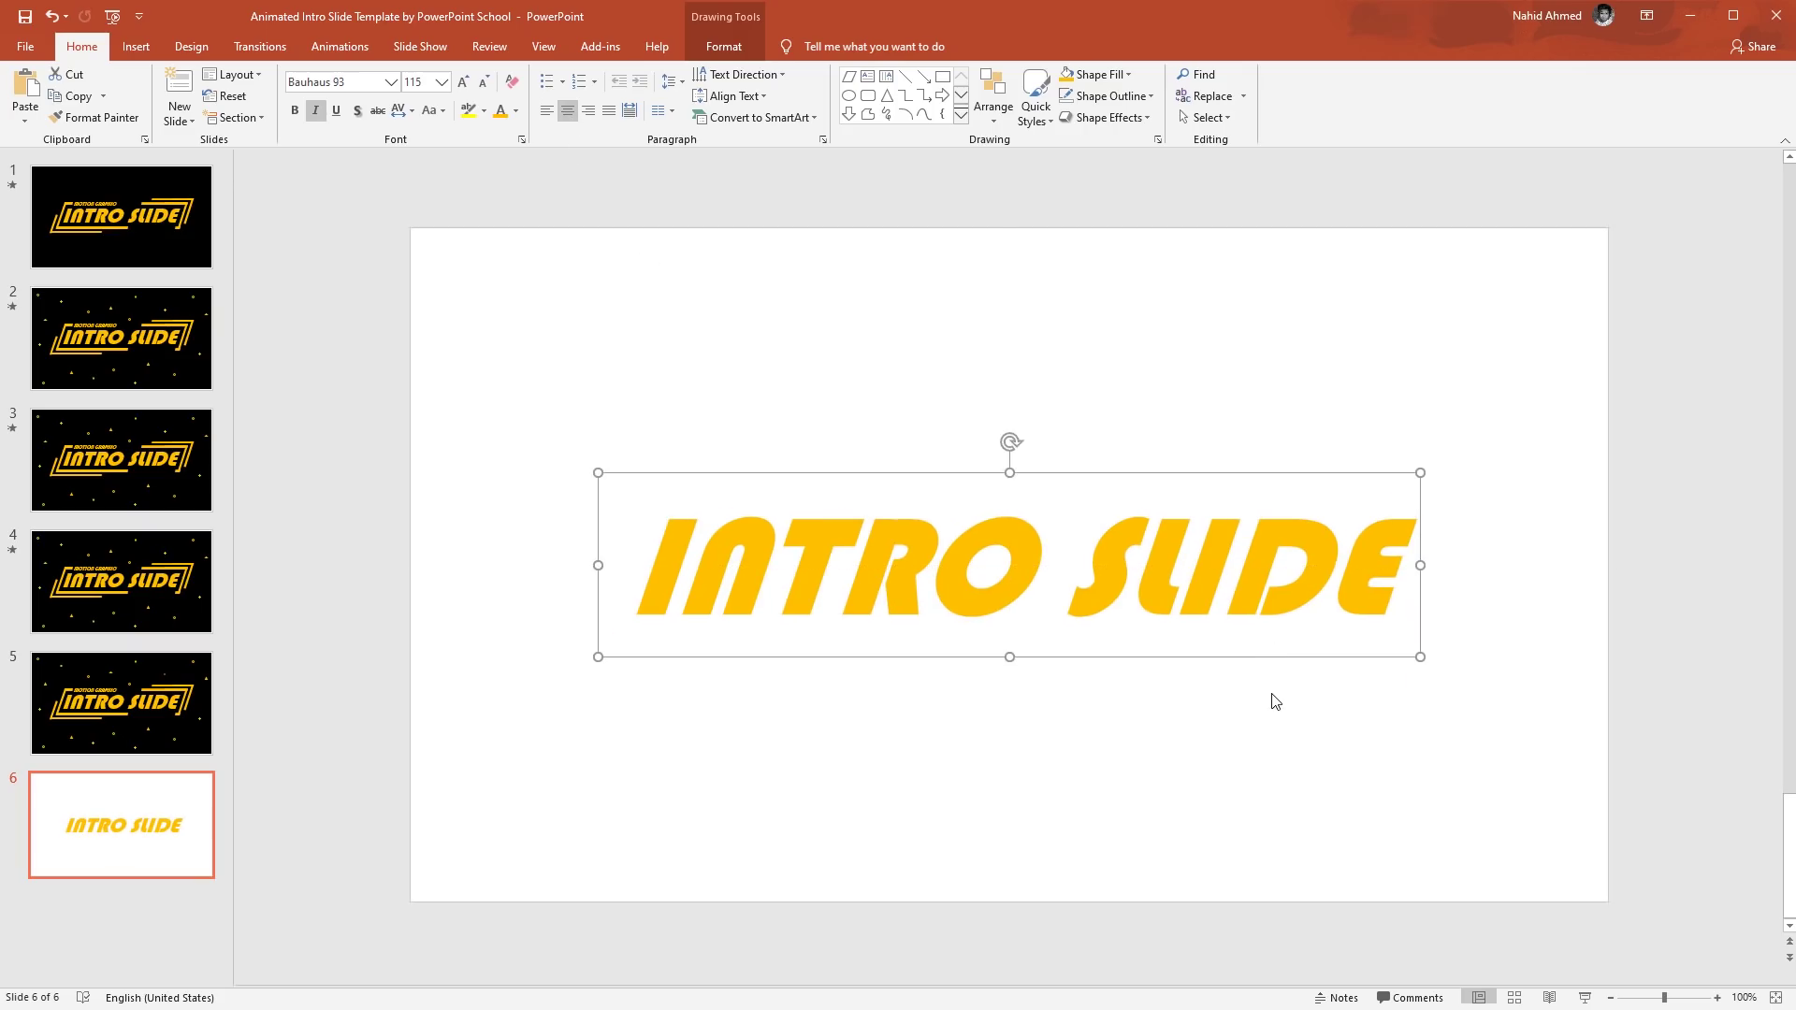
{"action": "left_click", "coordinate": [709, 780]}
Set slide 6's Format Background to a solid black fill.
{"action": "left_click", "coordinate": [191, 47]}
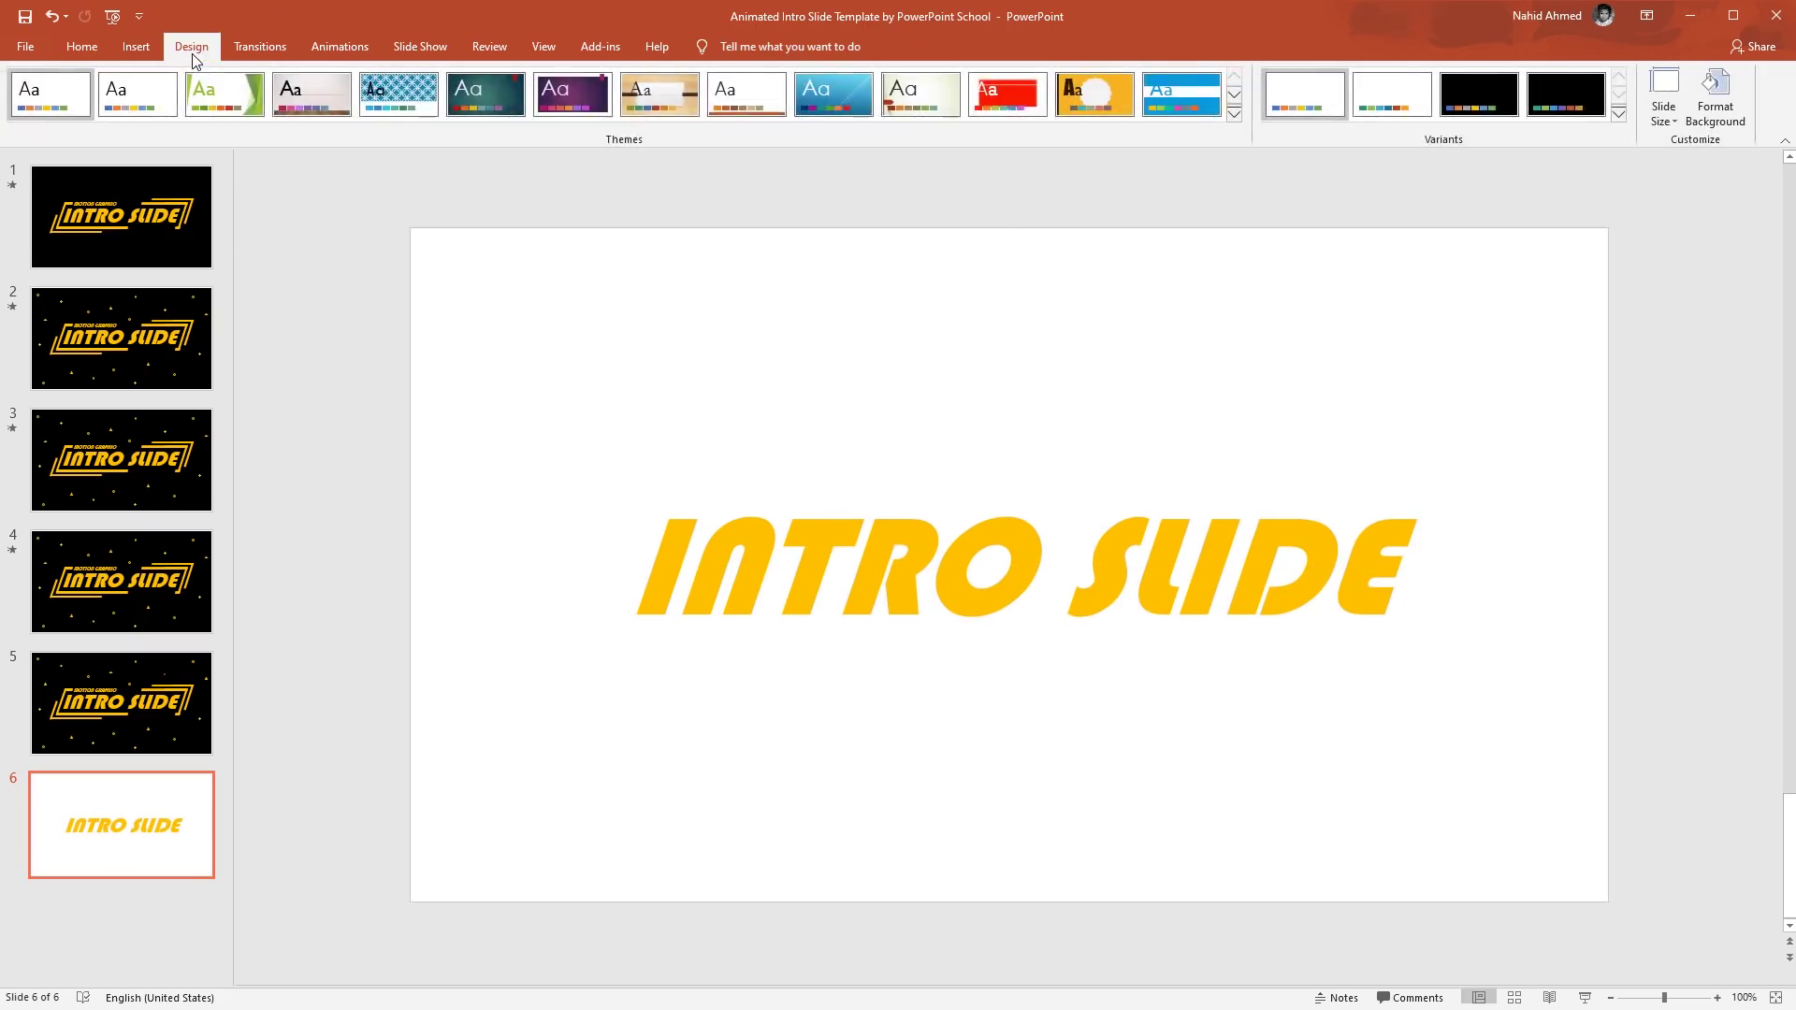
{"action": "left_click", "coordinate": [1715, 98]}
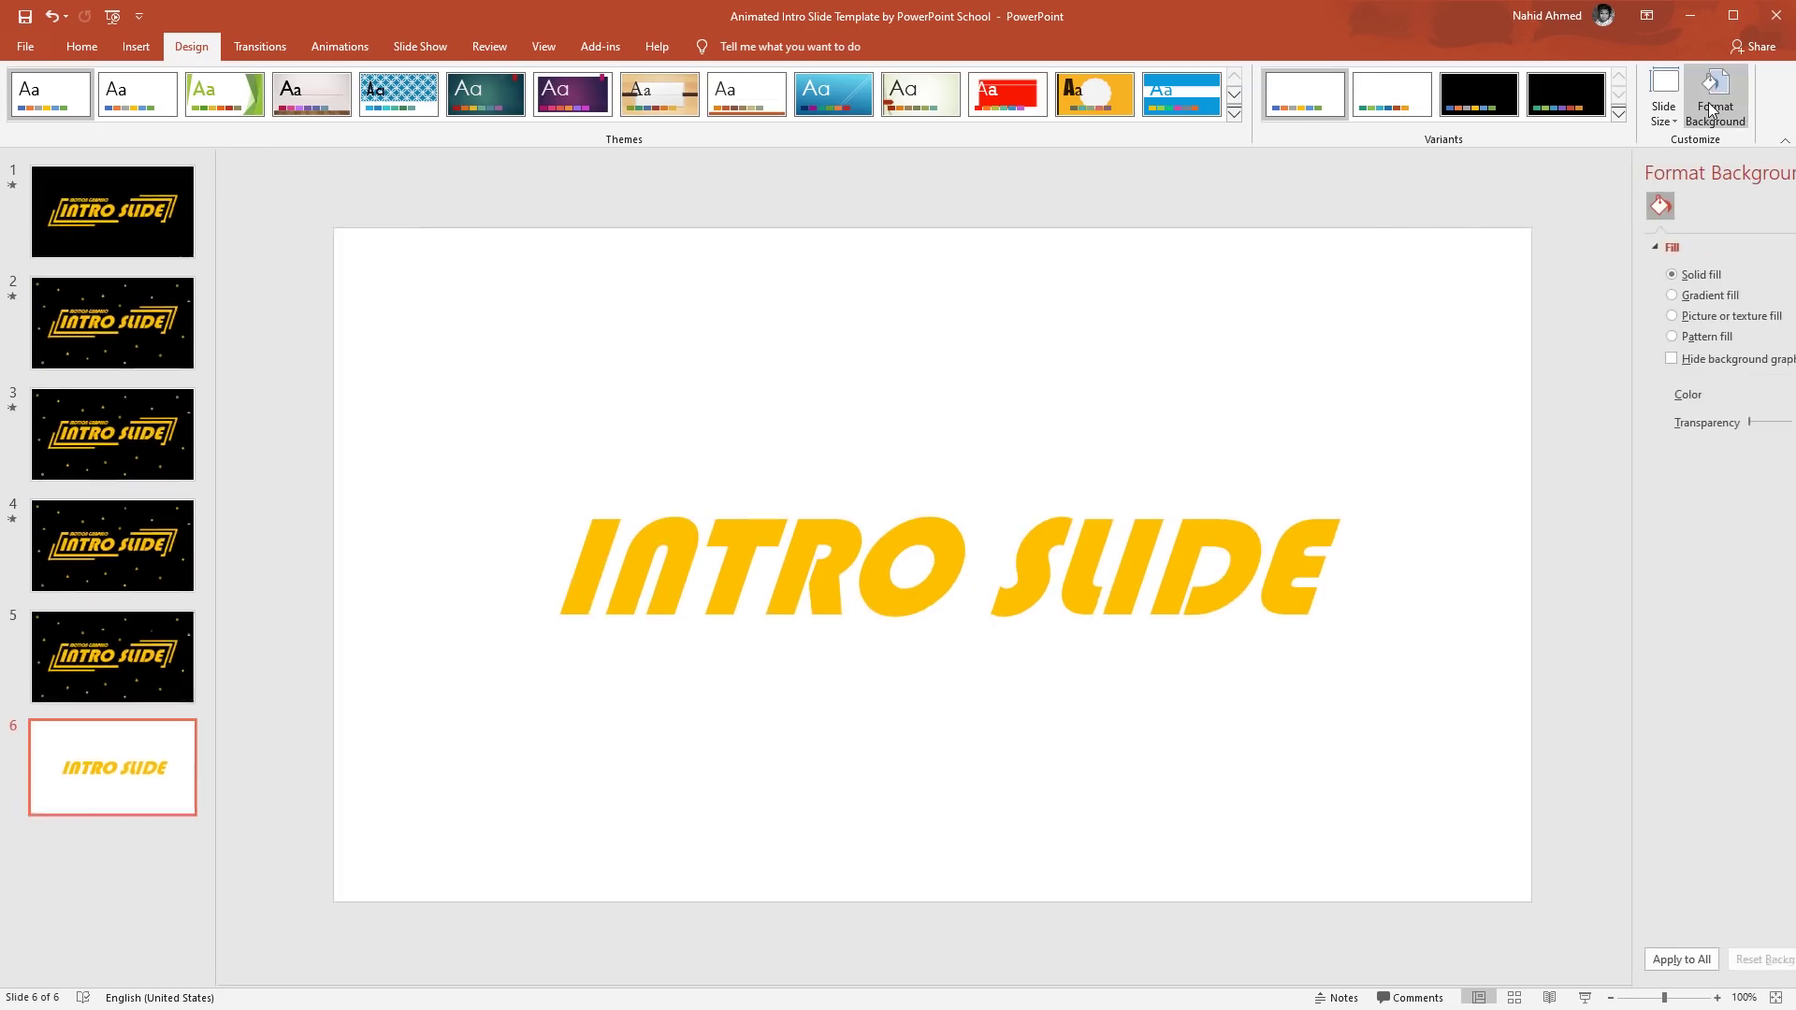
{"action": "left_click", "coordinate": [1758, 391]}
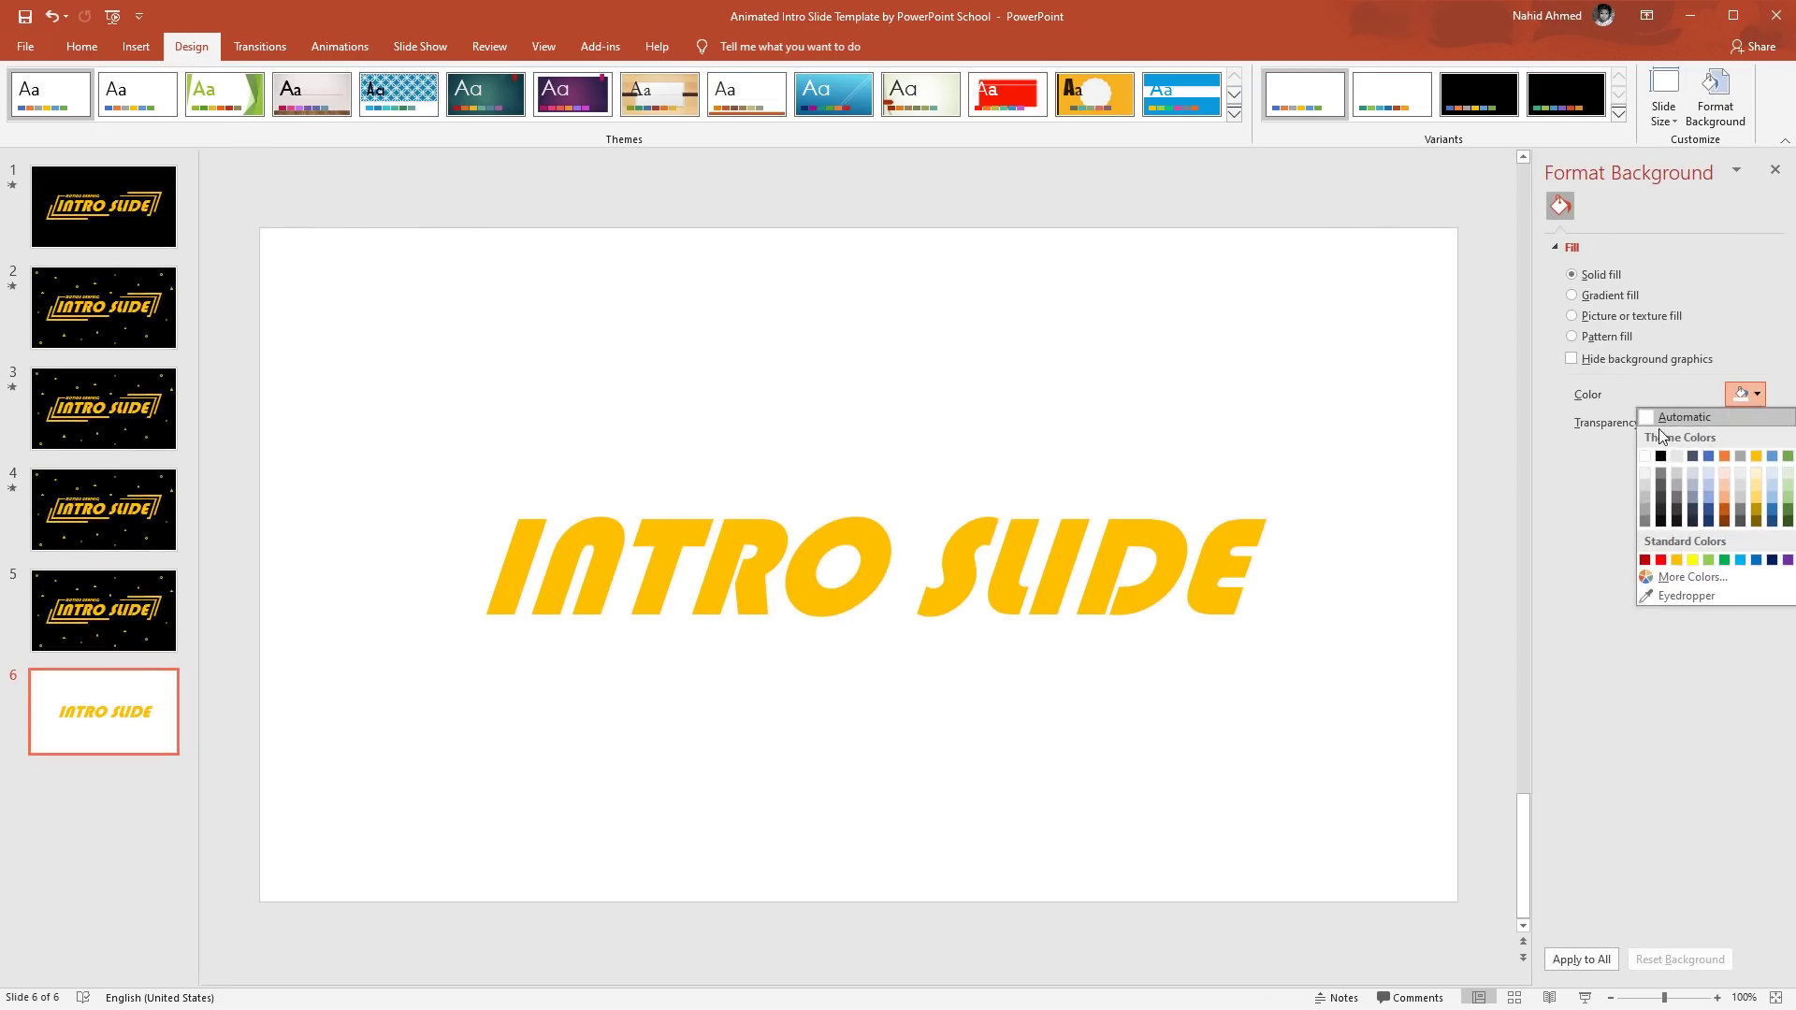
{"action": "left_click", "coordinate": [1661, 459]}
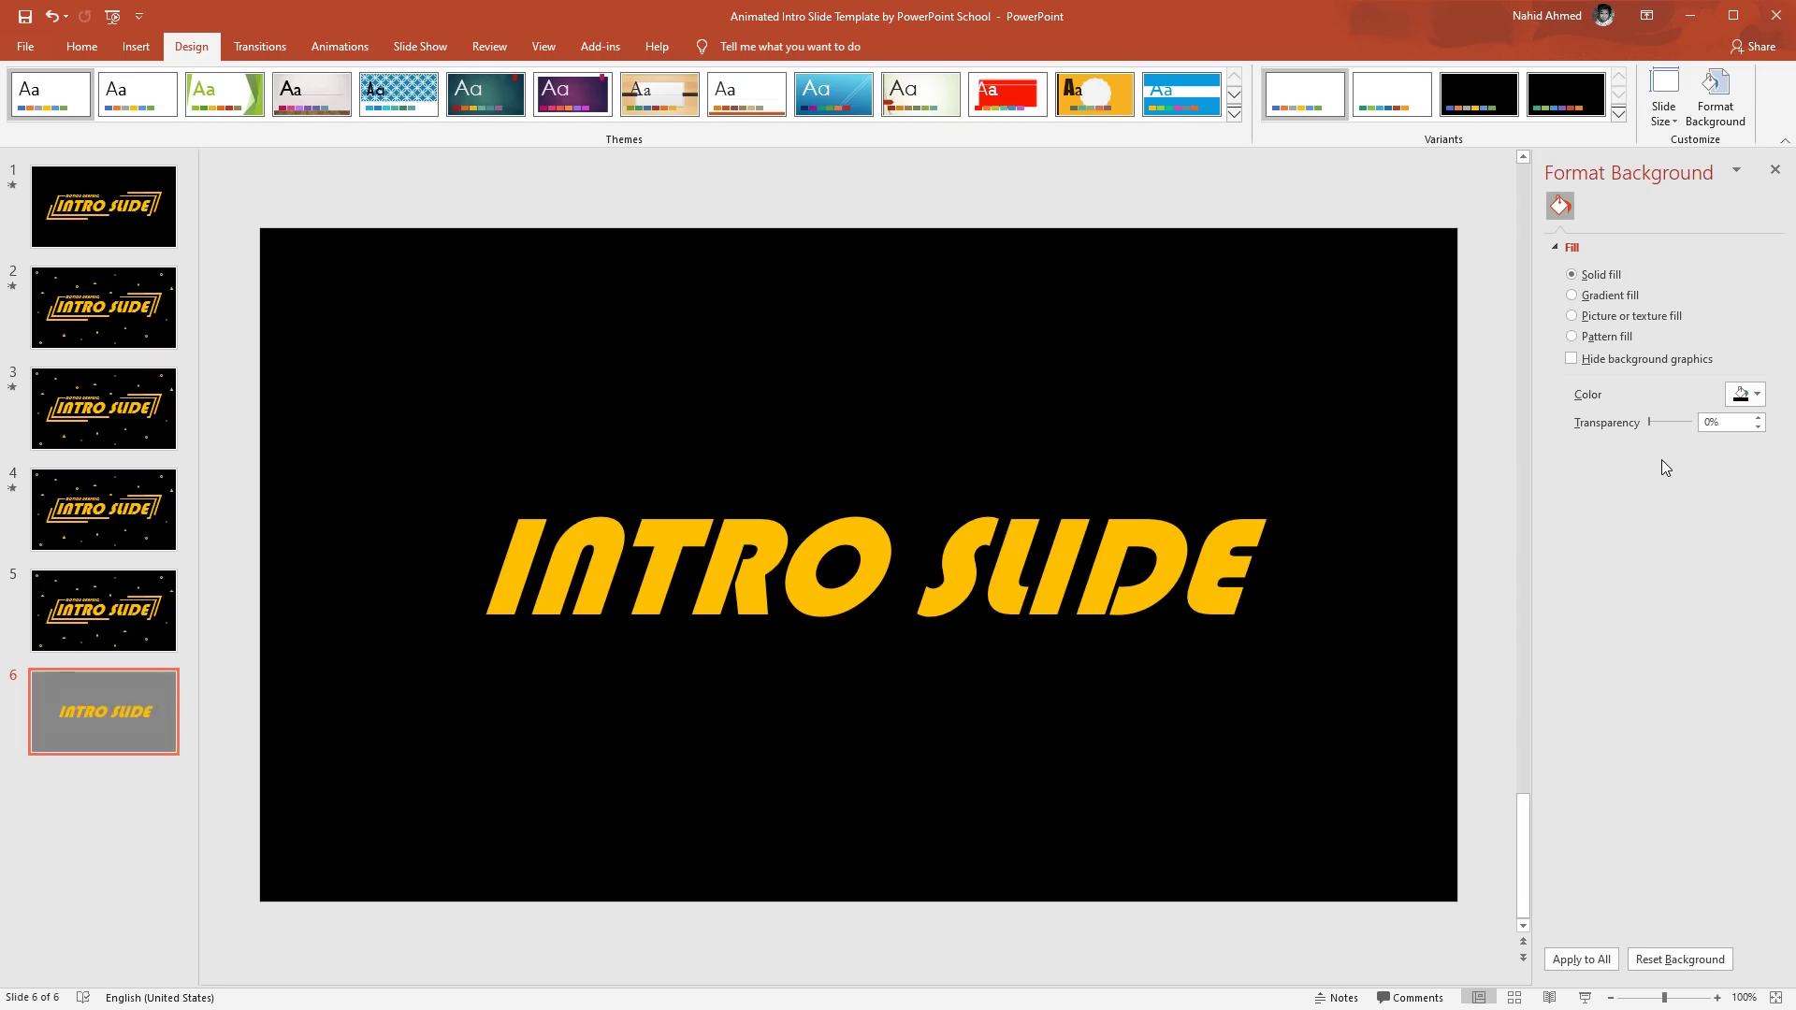
{"action": "left_click", "coordinate": [1774, 170]}
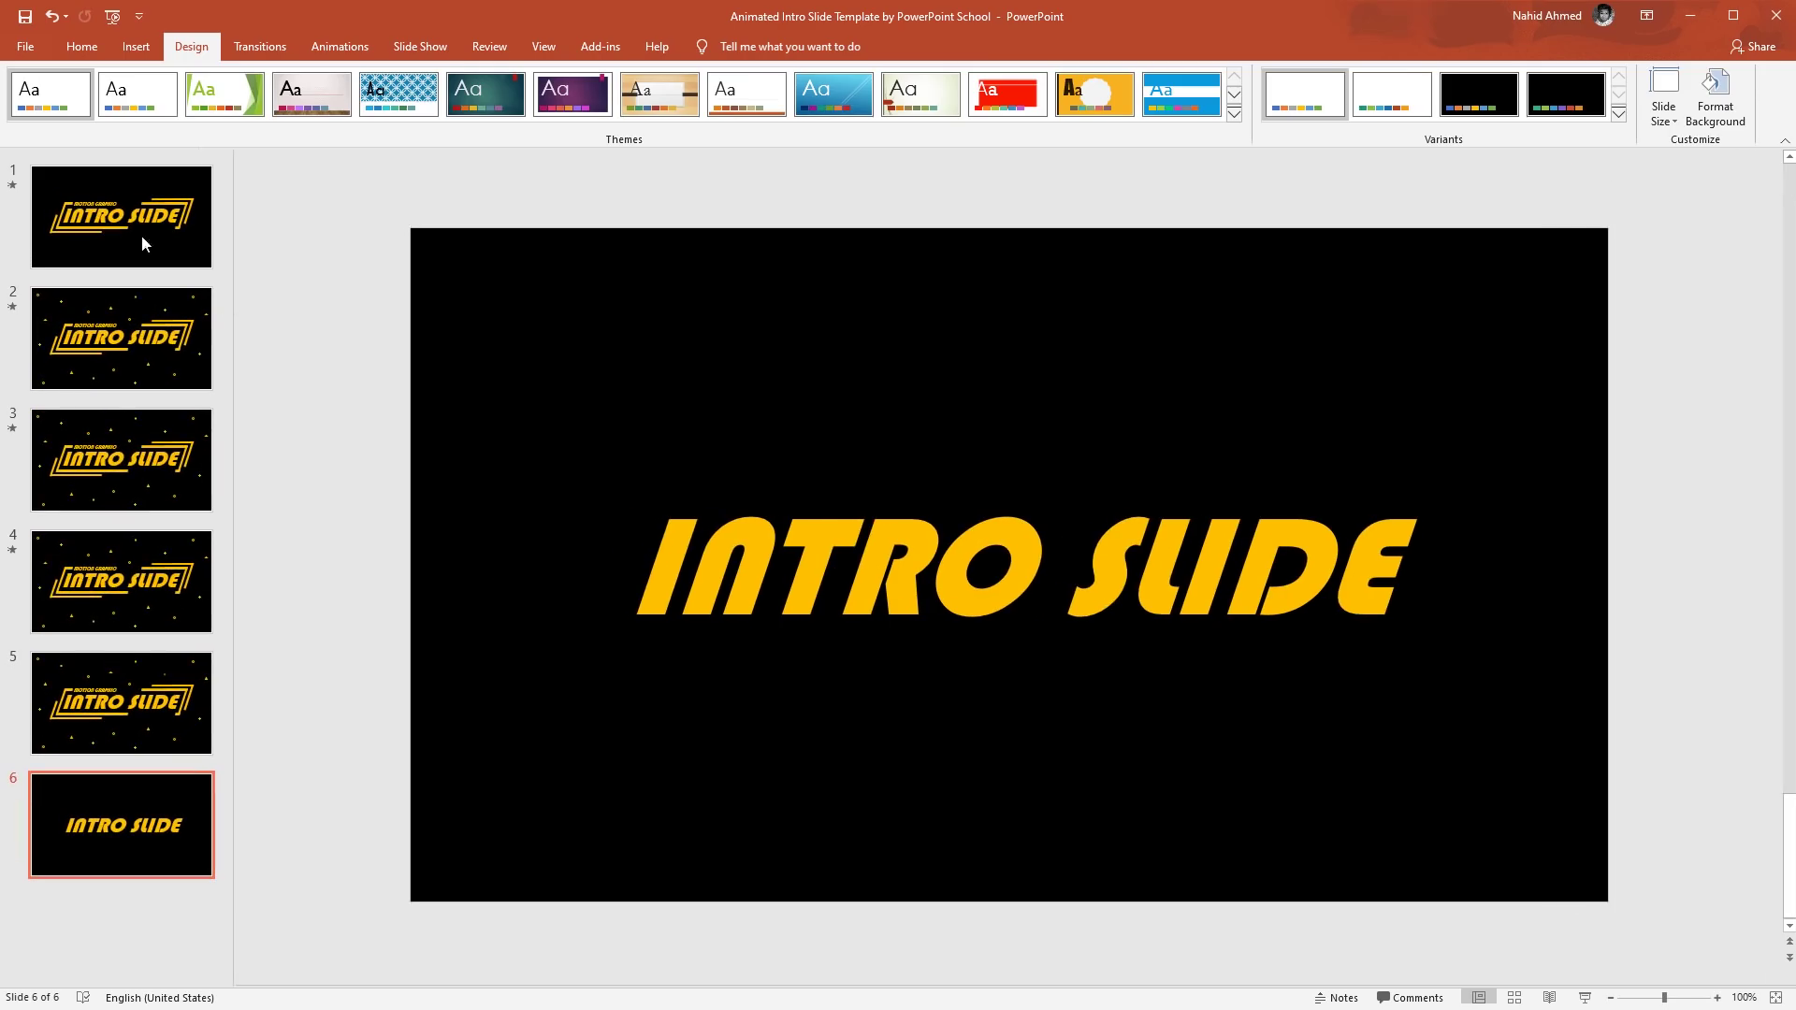
{"action": "left_click", "coordinate": [81, 47]}
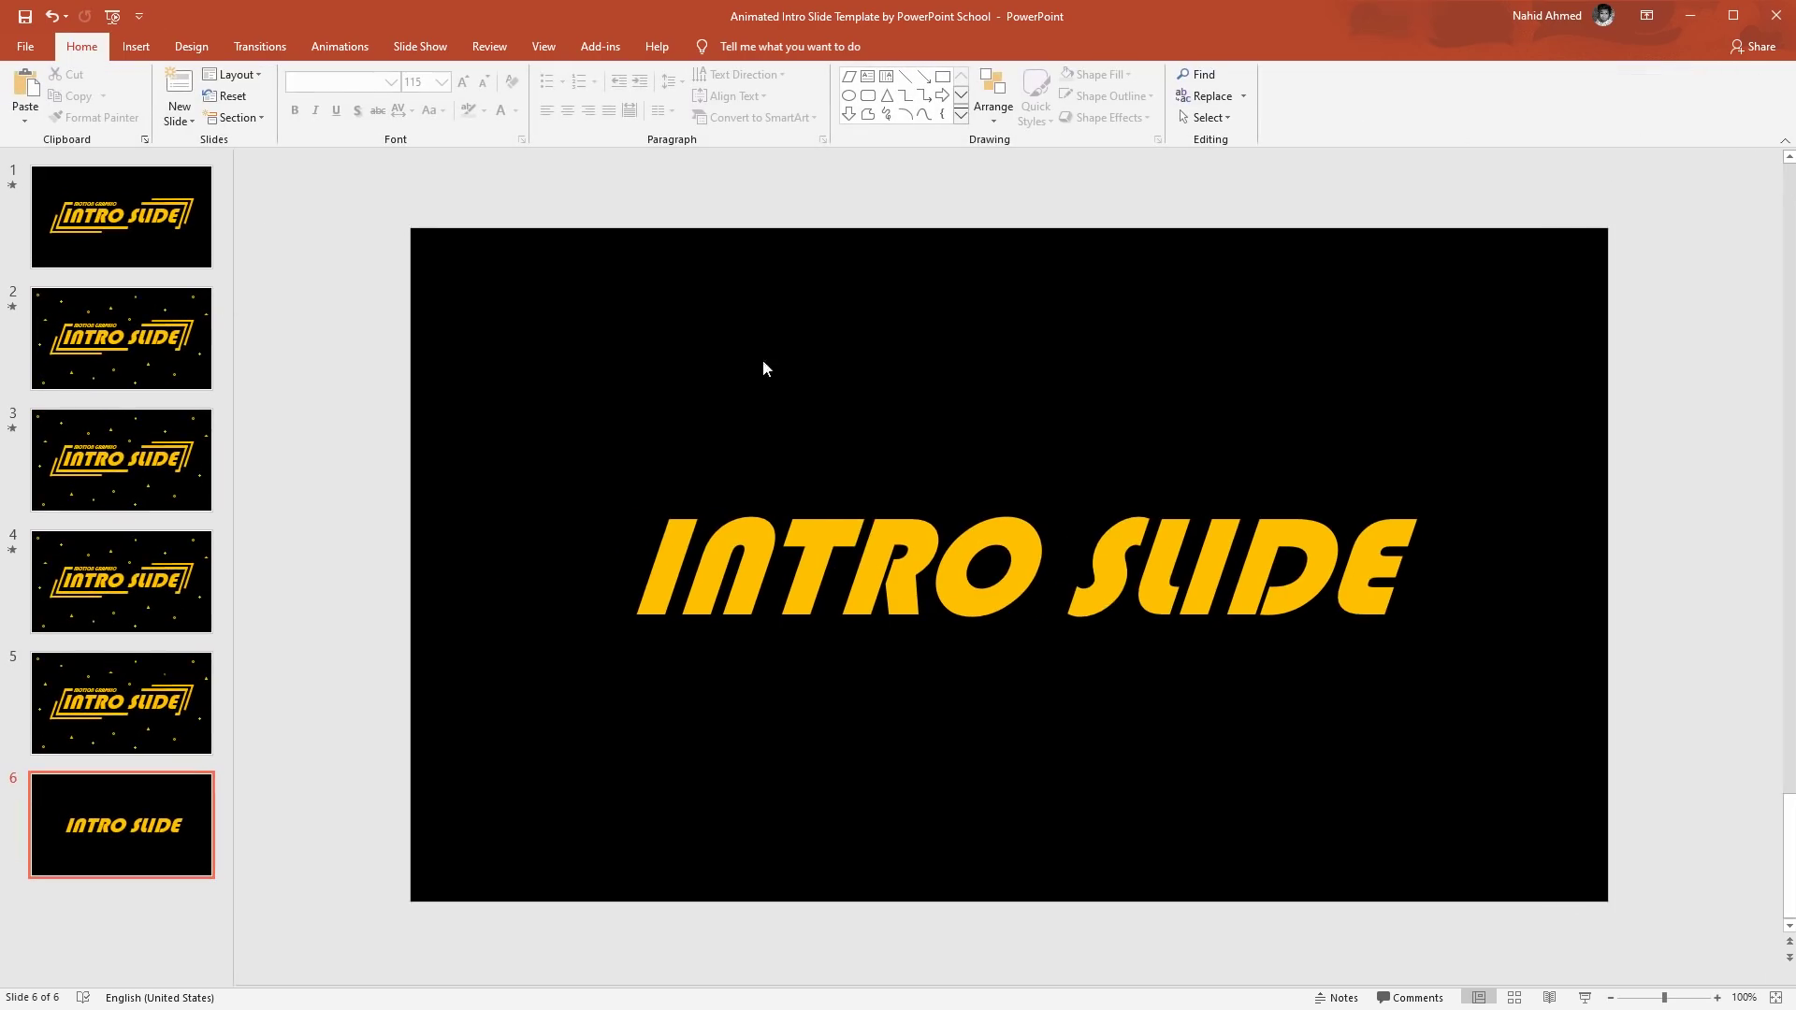
Draw a thin parallelogram bar above the title's right half, filled gold with no outline.
{"action": "left_click", "coordinate": [854, 84]}
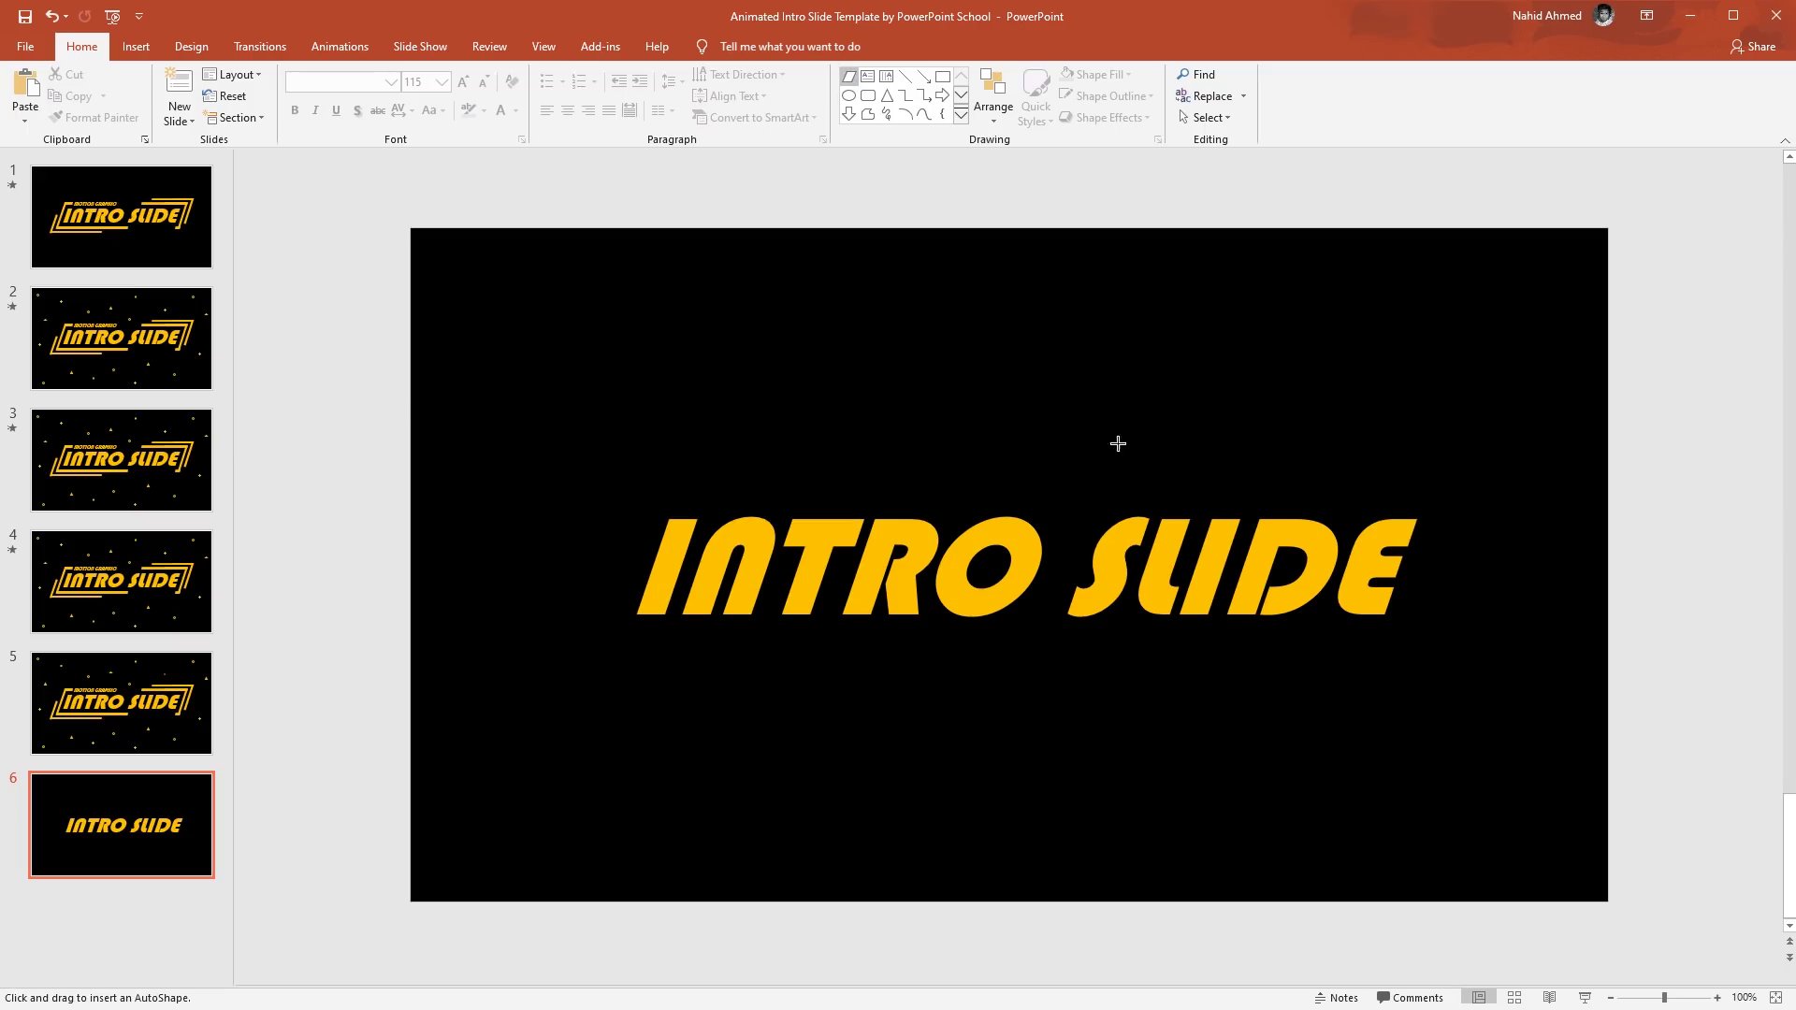
{"action": "mouse_move", "coordinate": [1161, 472]}
{"action": "left_mouse_down"}
{"action": "mouse_move", "coordinate": [1244, 502]}
{"action": "mouse_move", "coordinate": [1469, 490]}
{"action": "left_mouse_up"}
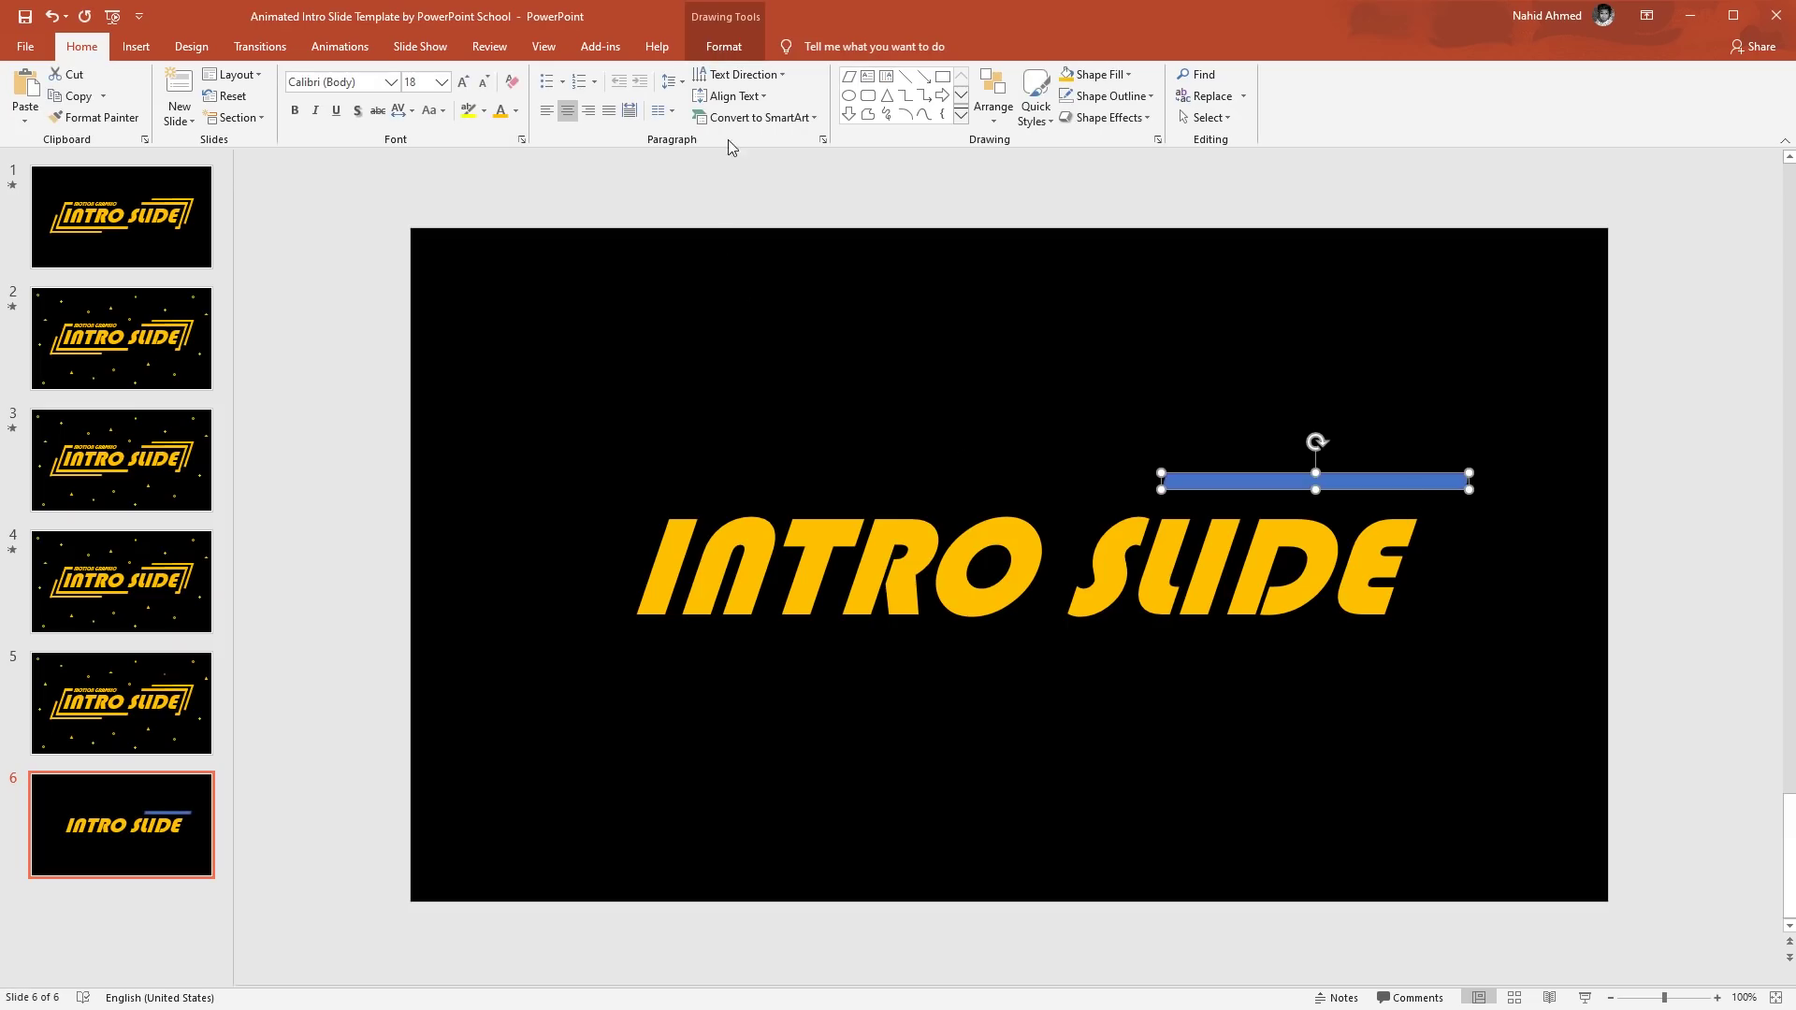
{"action": "left_click", "coordinate": [723, 47]}
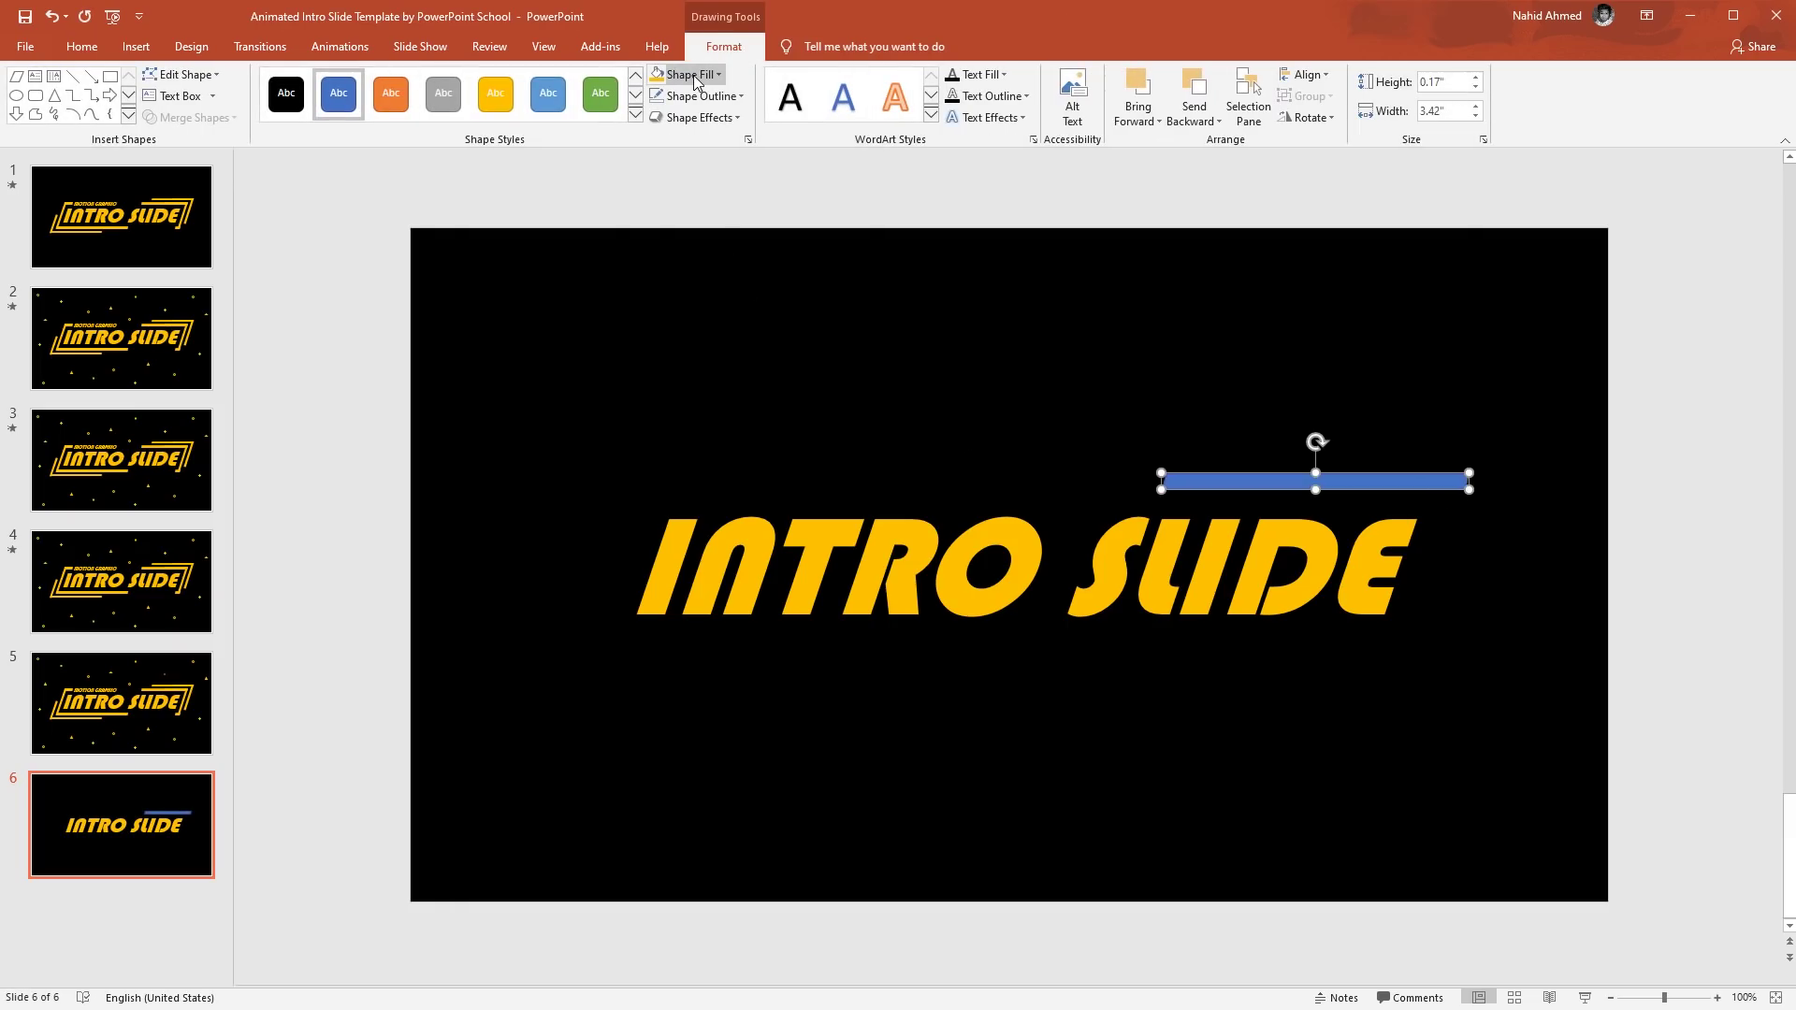
{"action": "left_click", "coordinate": [693, 75]}
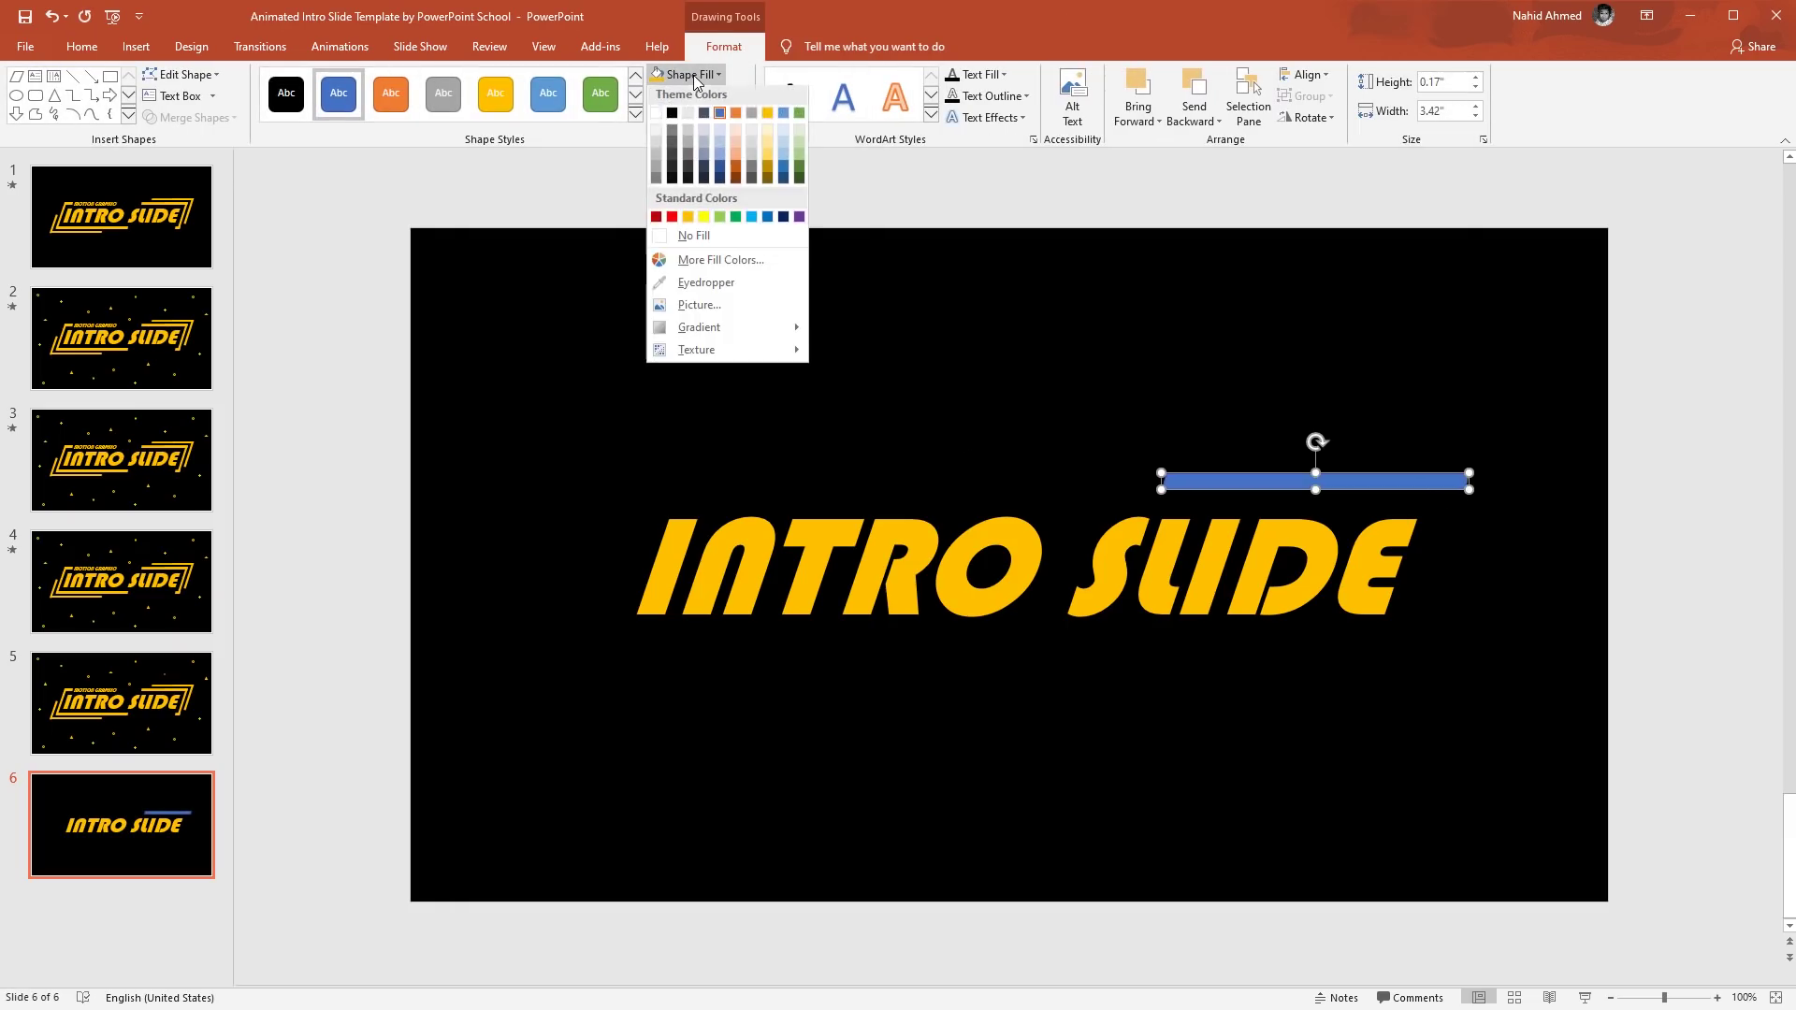
{"action": "left_click", "coordinate": [690, 219]}
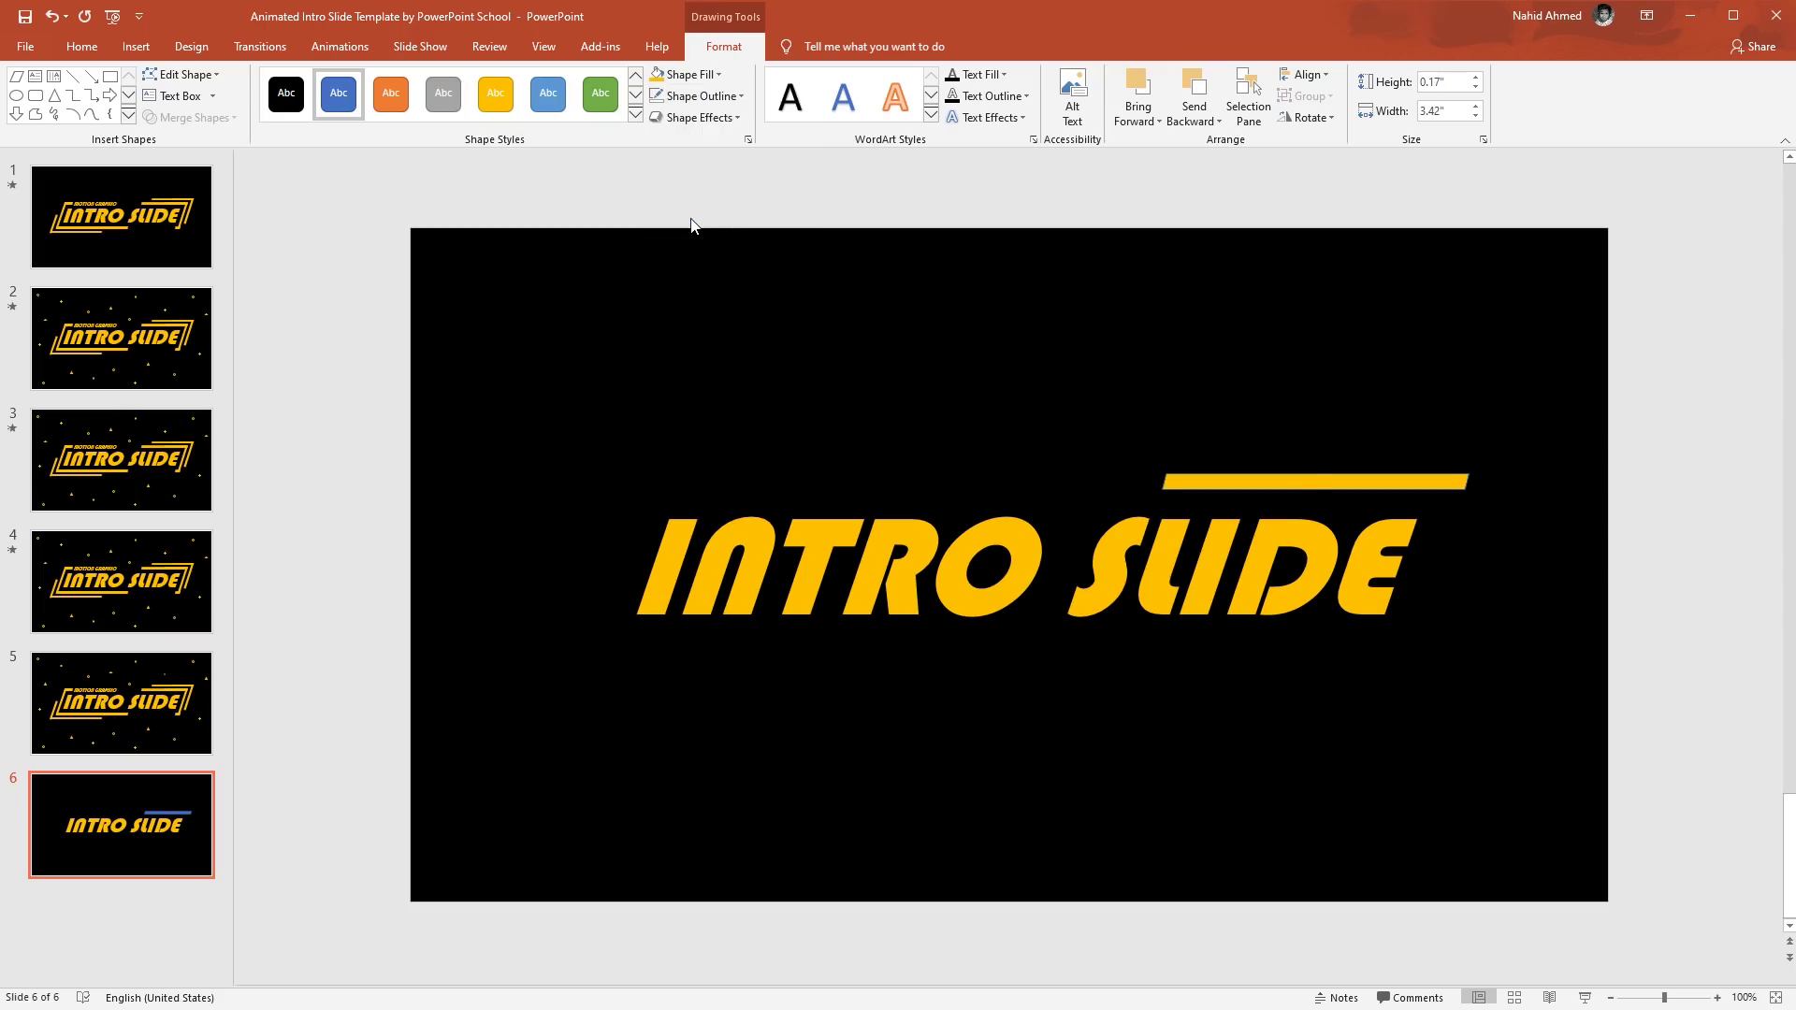
{"action": "left_click", "coordinate": [732, 97]}
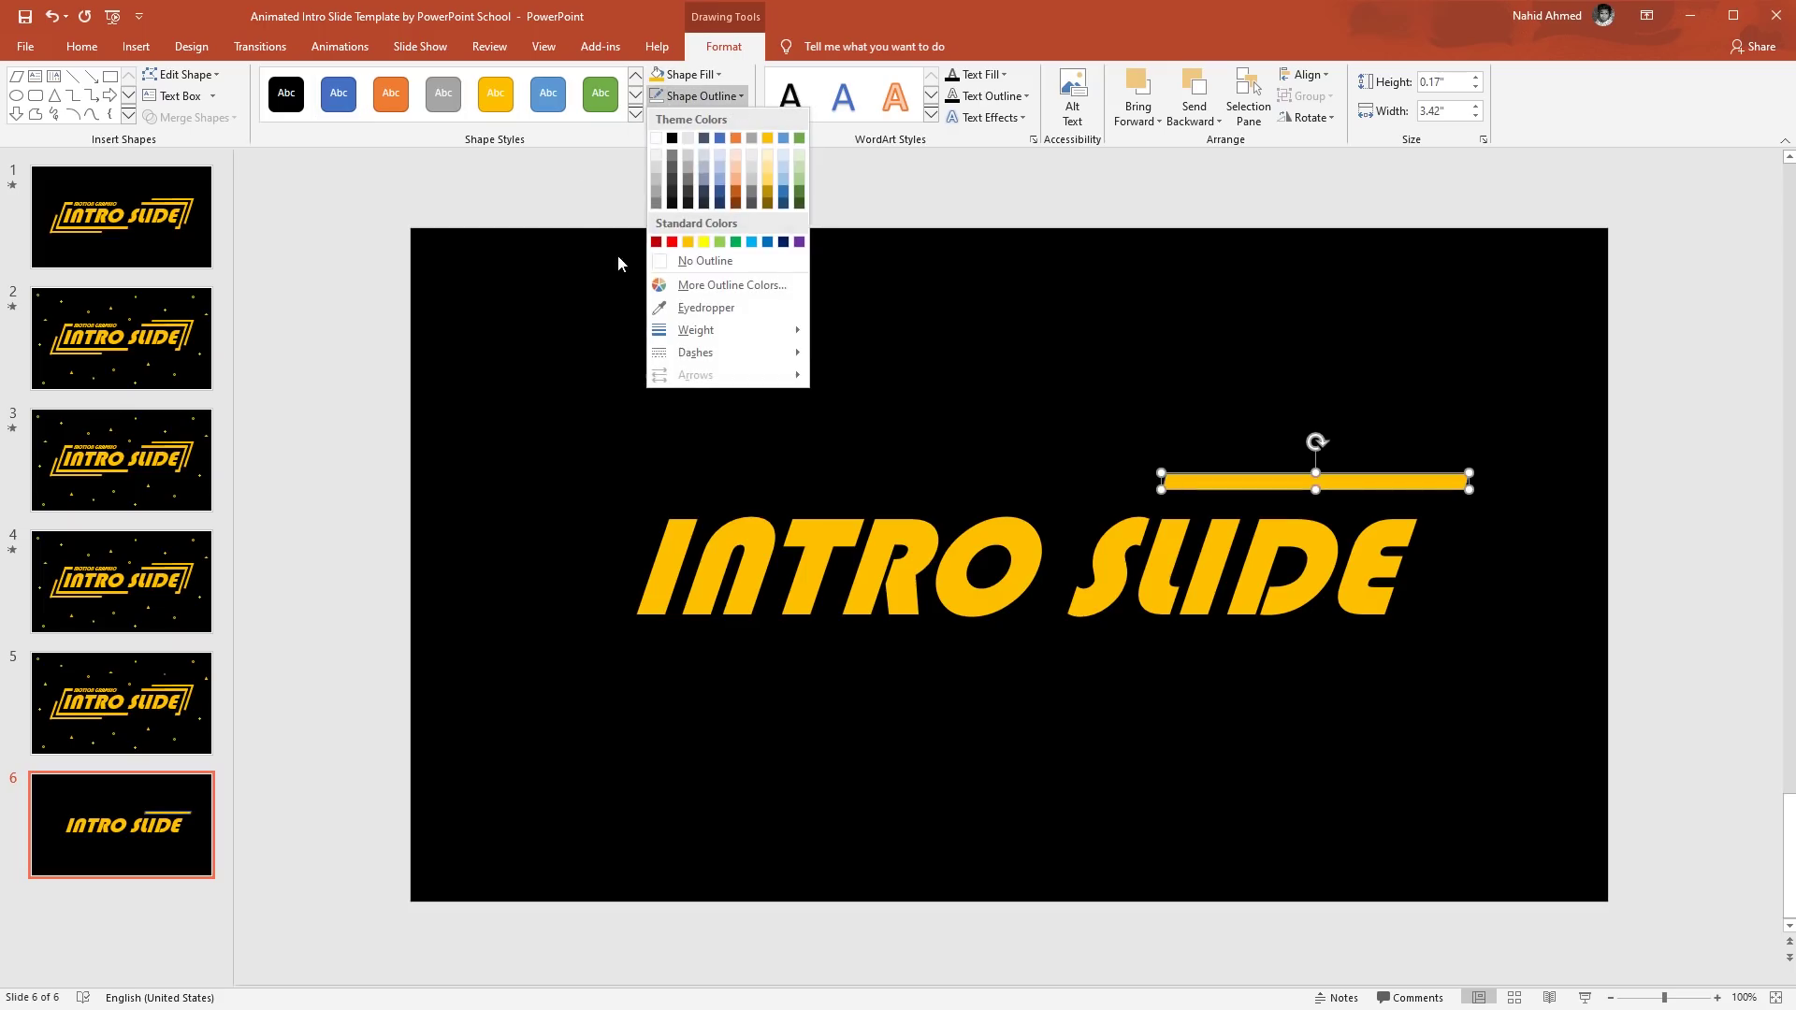
{"action": "left_click", "coordinate": [660, 267]}
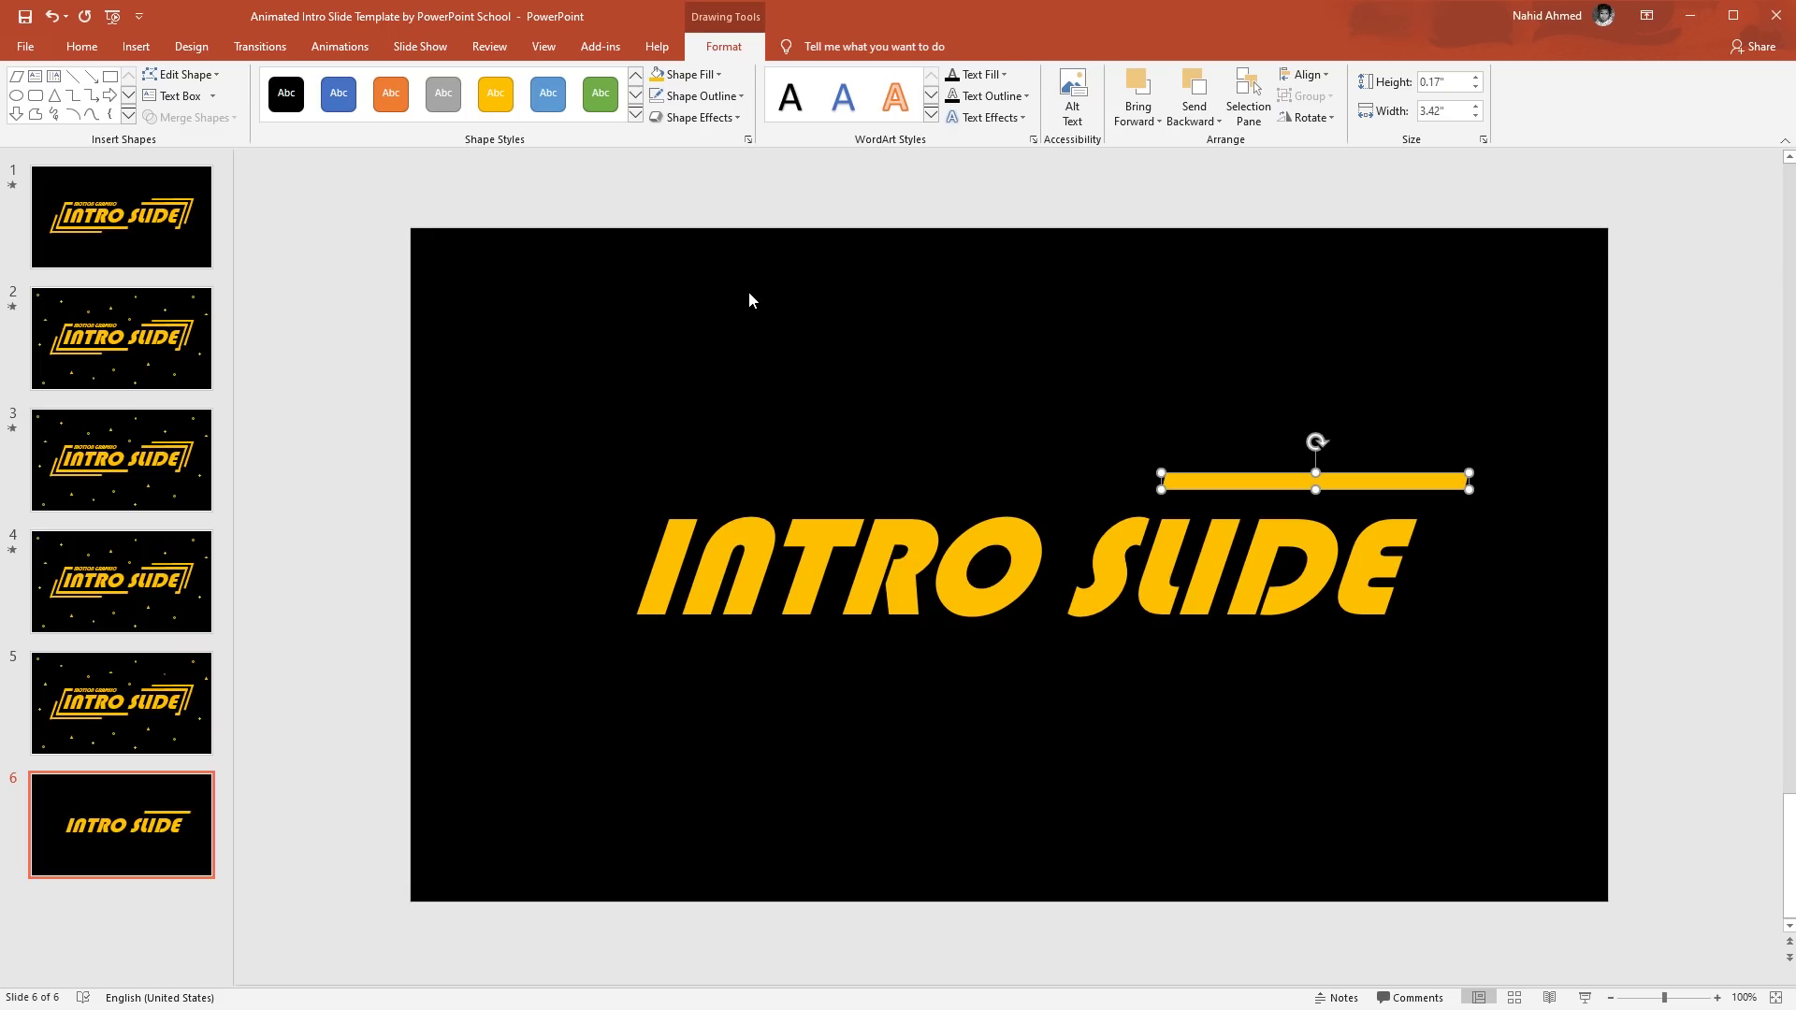
Duplicate the bar, shorten it to 1.99 inches, and rotate it into a diagonal at the bar's right end.
{"action": "key", "text": "ctrl+d"}
{"action": "scroll", "coordinate": [1189, 692], "scroll_direction": "up", "scroll_amount": 5}
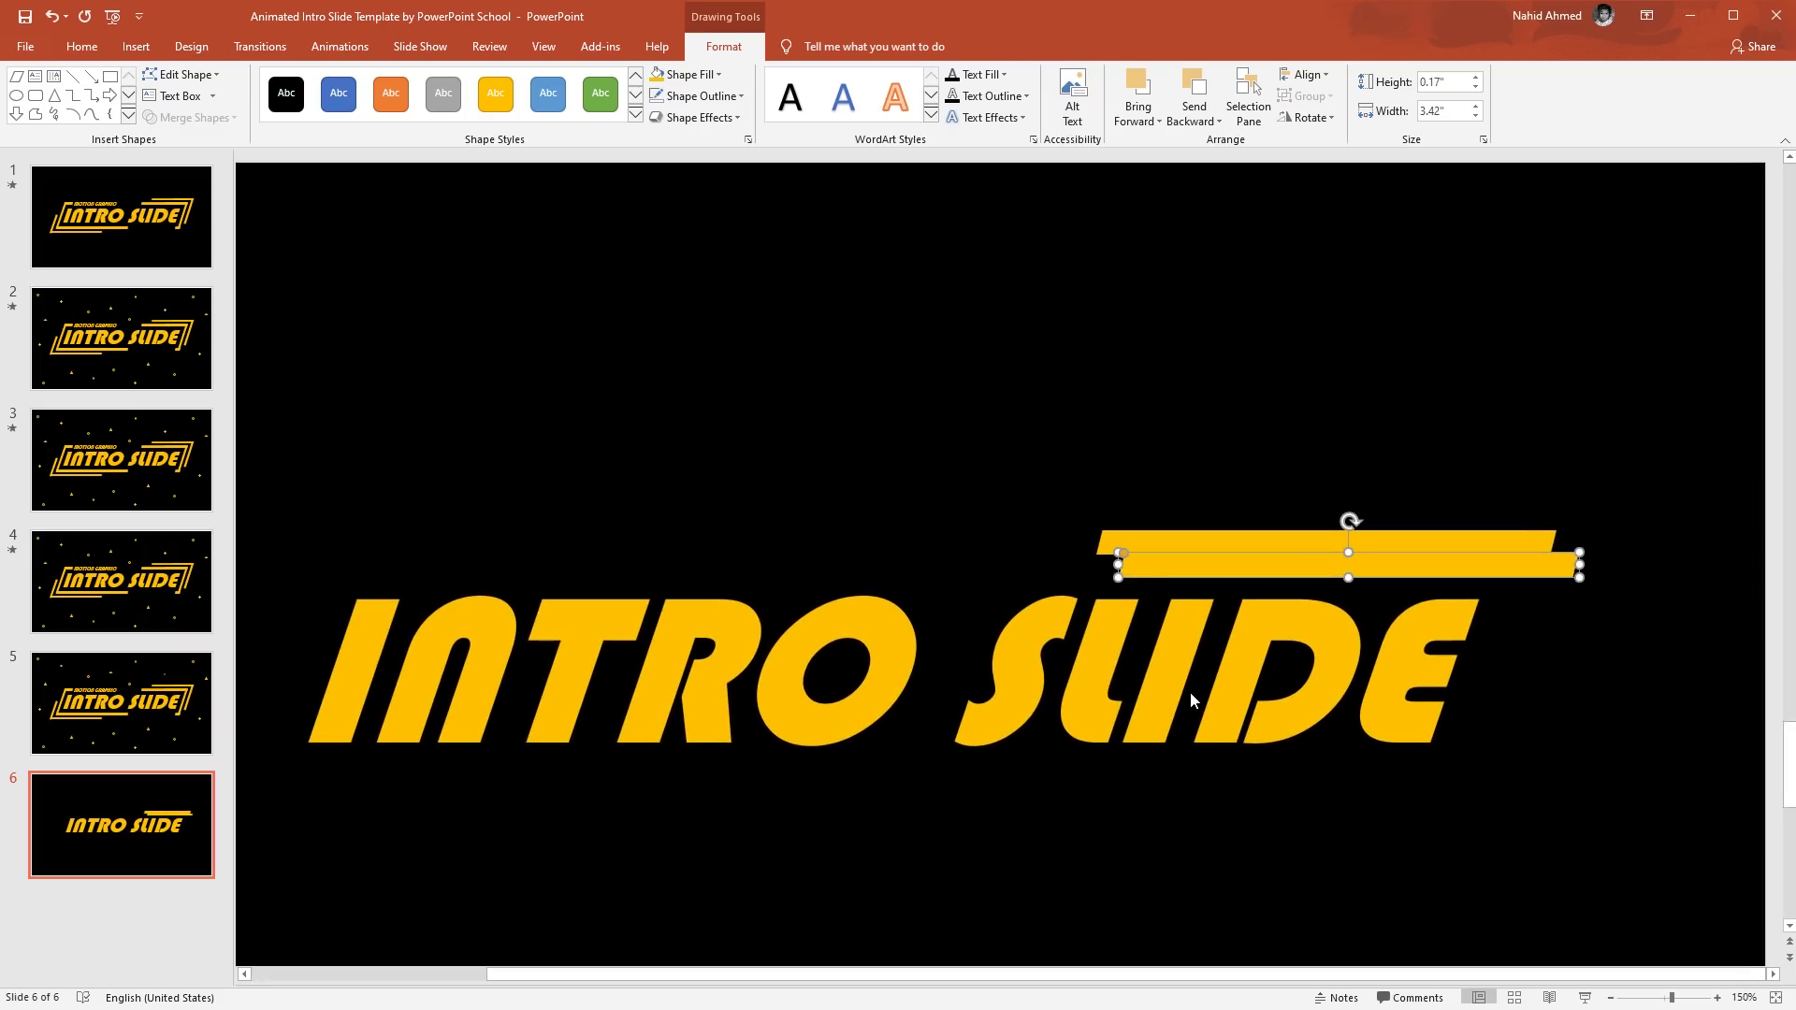
{"action": "left_click_drag", "start_coordinate": [1118, 565], "coordinate": [1312, 565]}
{"action": "left_click_drag", "start_coordinate": [1445, 521], "coordinate": [1403, 549]}
{"action": "left_click_drag", "start_coordinate": [1470, 489], "coordinate": [1450, 646]}
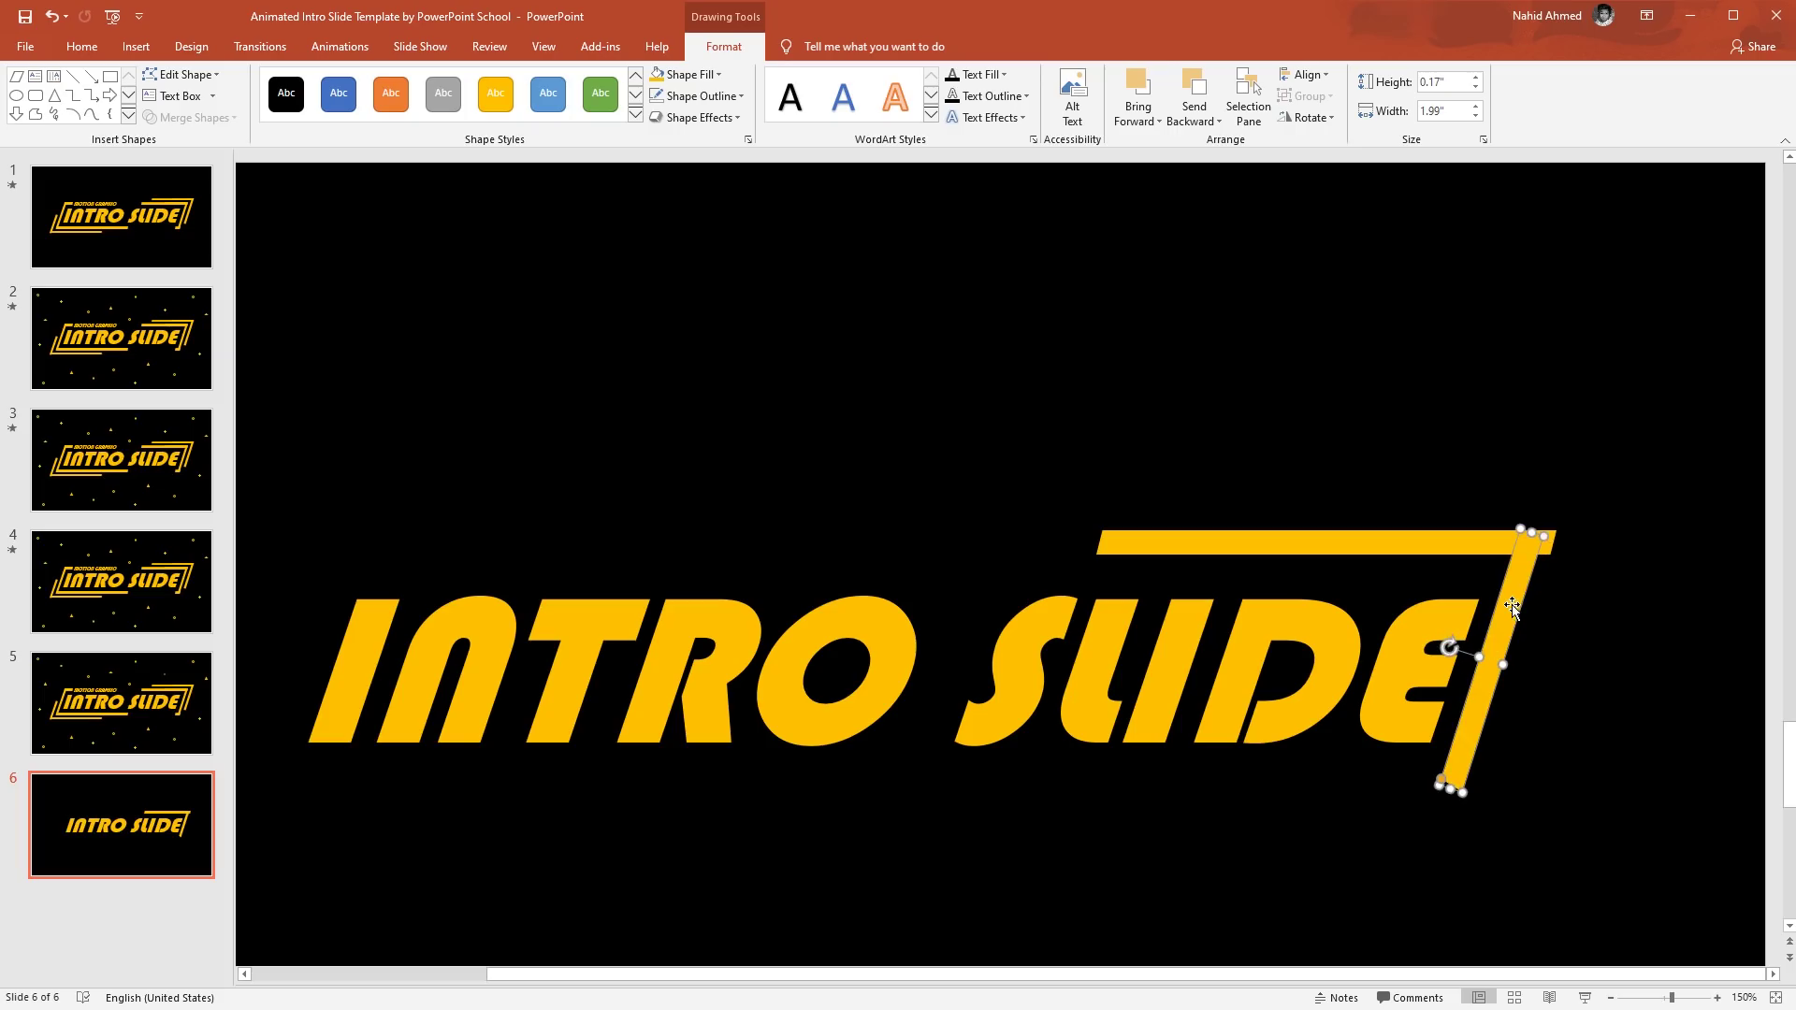
{"action": "key", "text": "ctrl+z"}
Duplicate the top bar, shorten it, and place it below the title under INTRO.
{"action": "left_click", "coordinate": [1590, 640]}
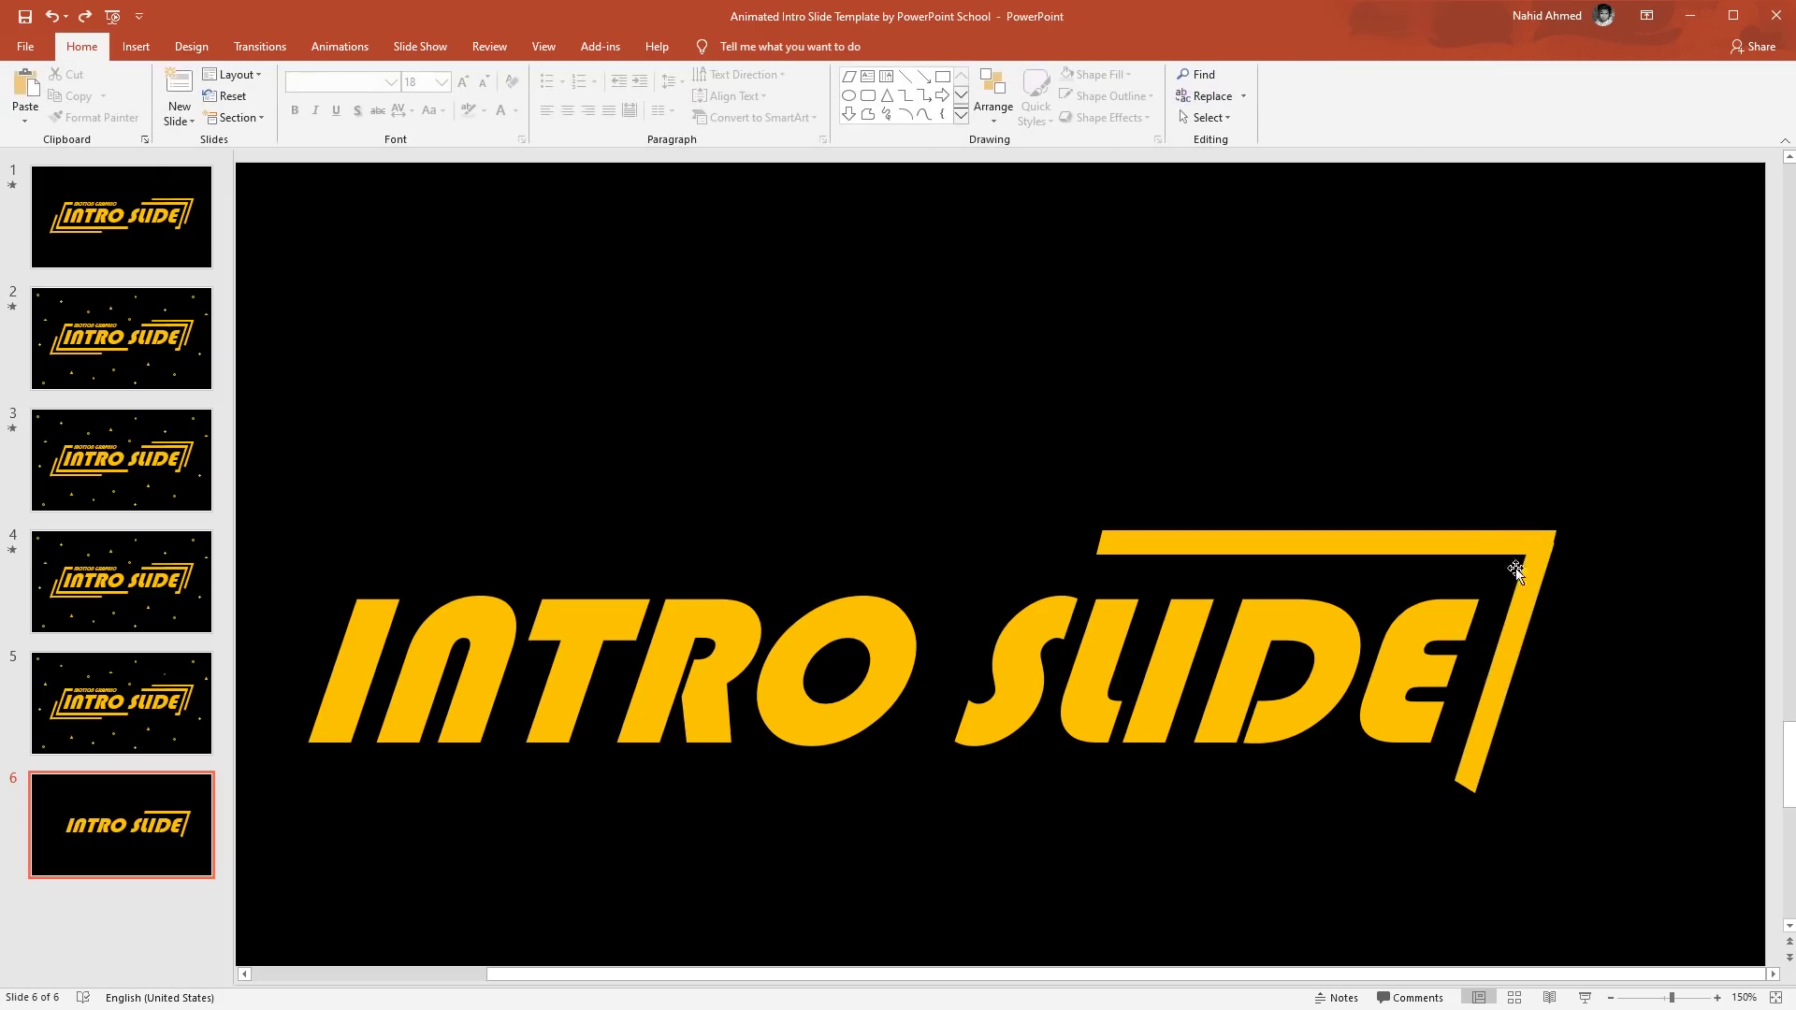
{"action": "left_click", "coordinate": [1483, 548]}
{"action": "key", "text": "ctrl+d"}
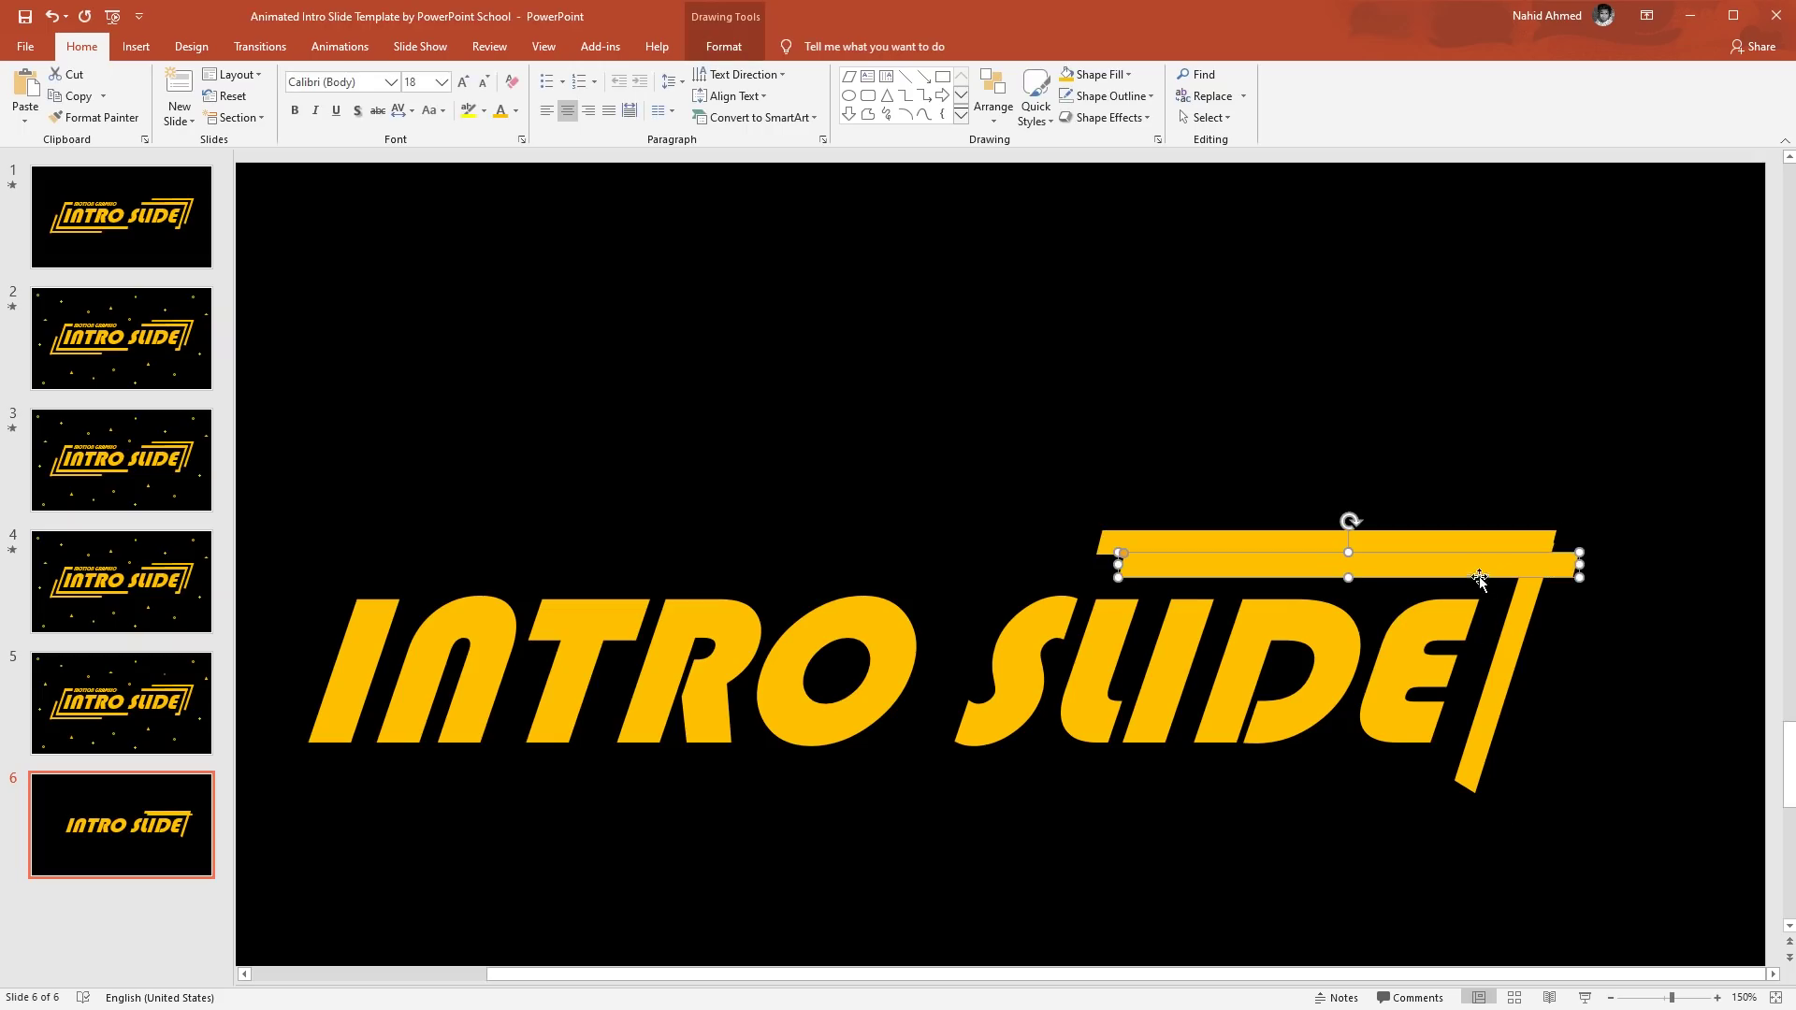
{"action": "left_click_drag", "start_coordinate": [1480, 575], "coordinate": [1388, 789]}
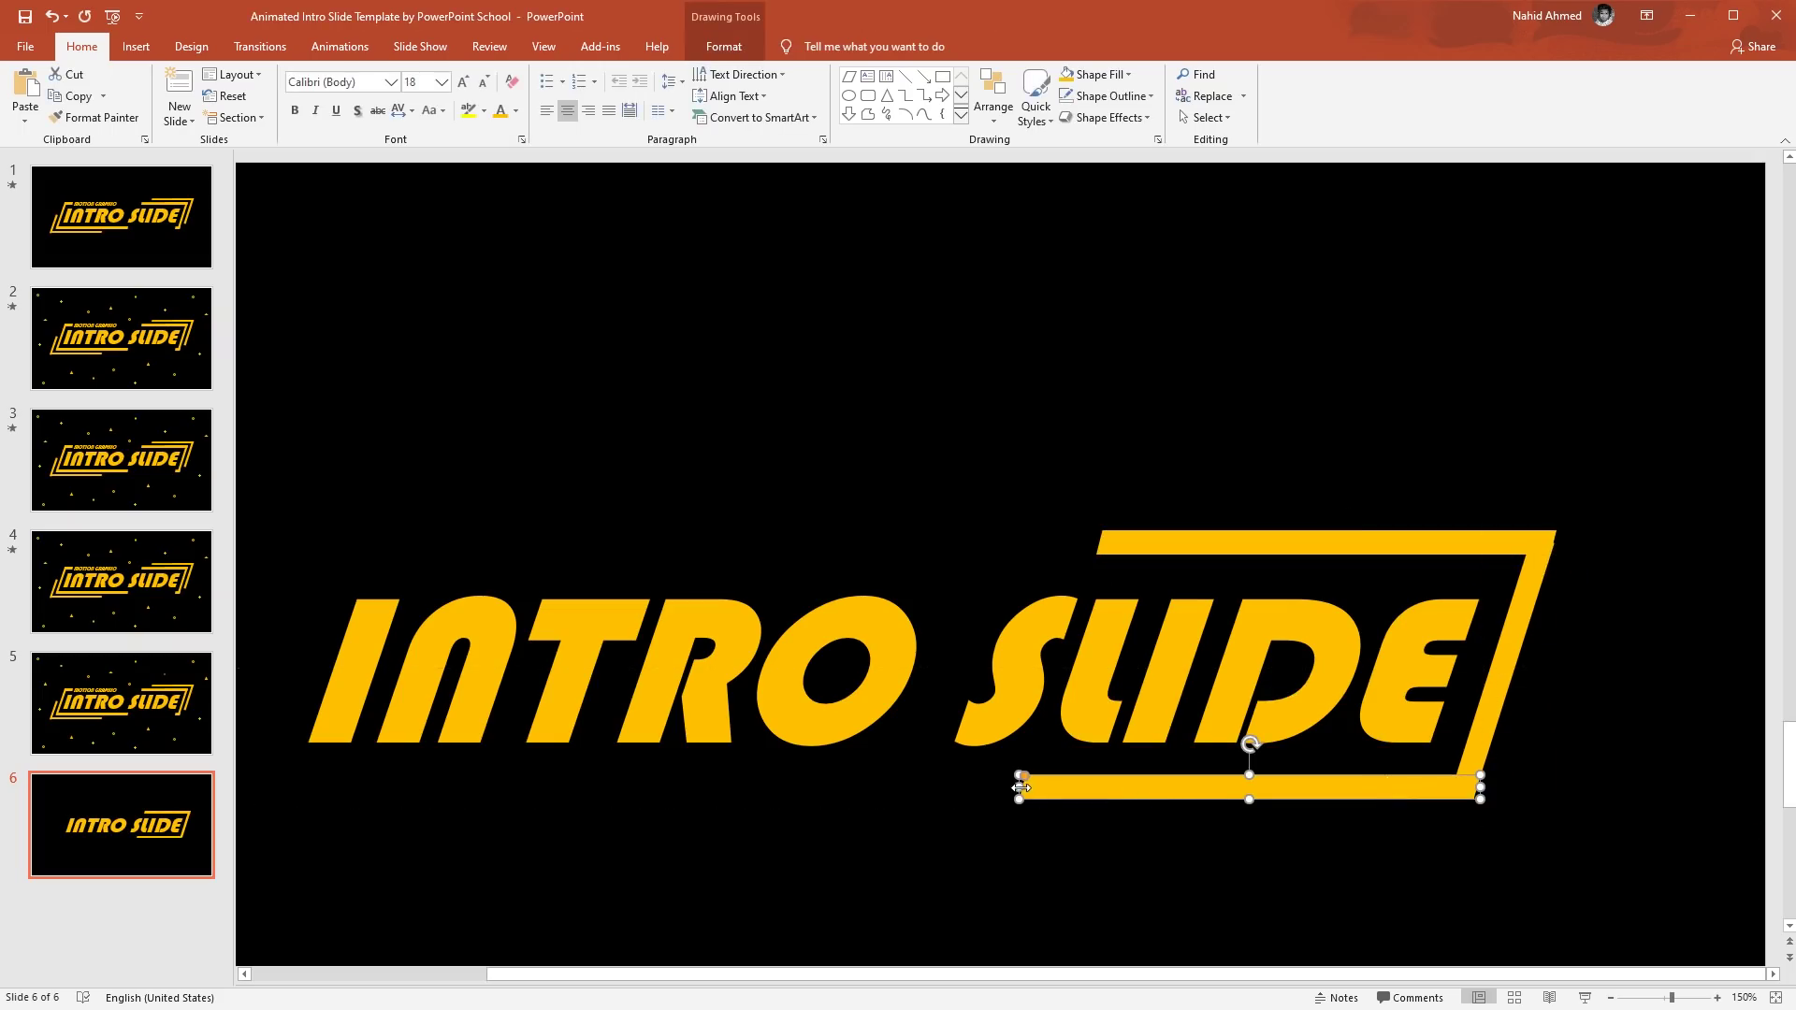
{"action": "left_click_drag", "start_coordinate": [1020, 788], "coordinate": [1358, 789]}
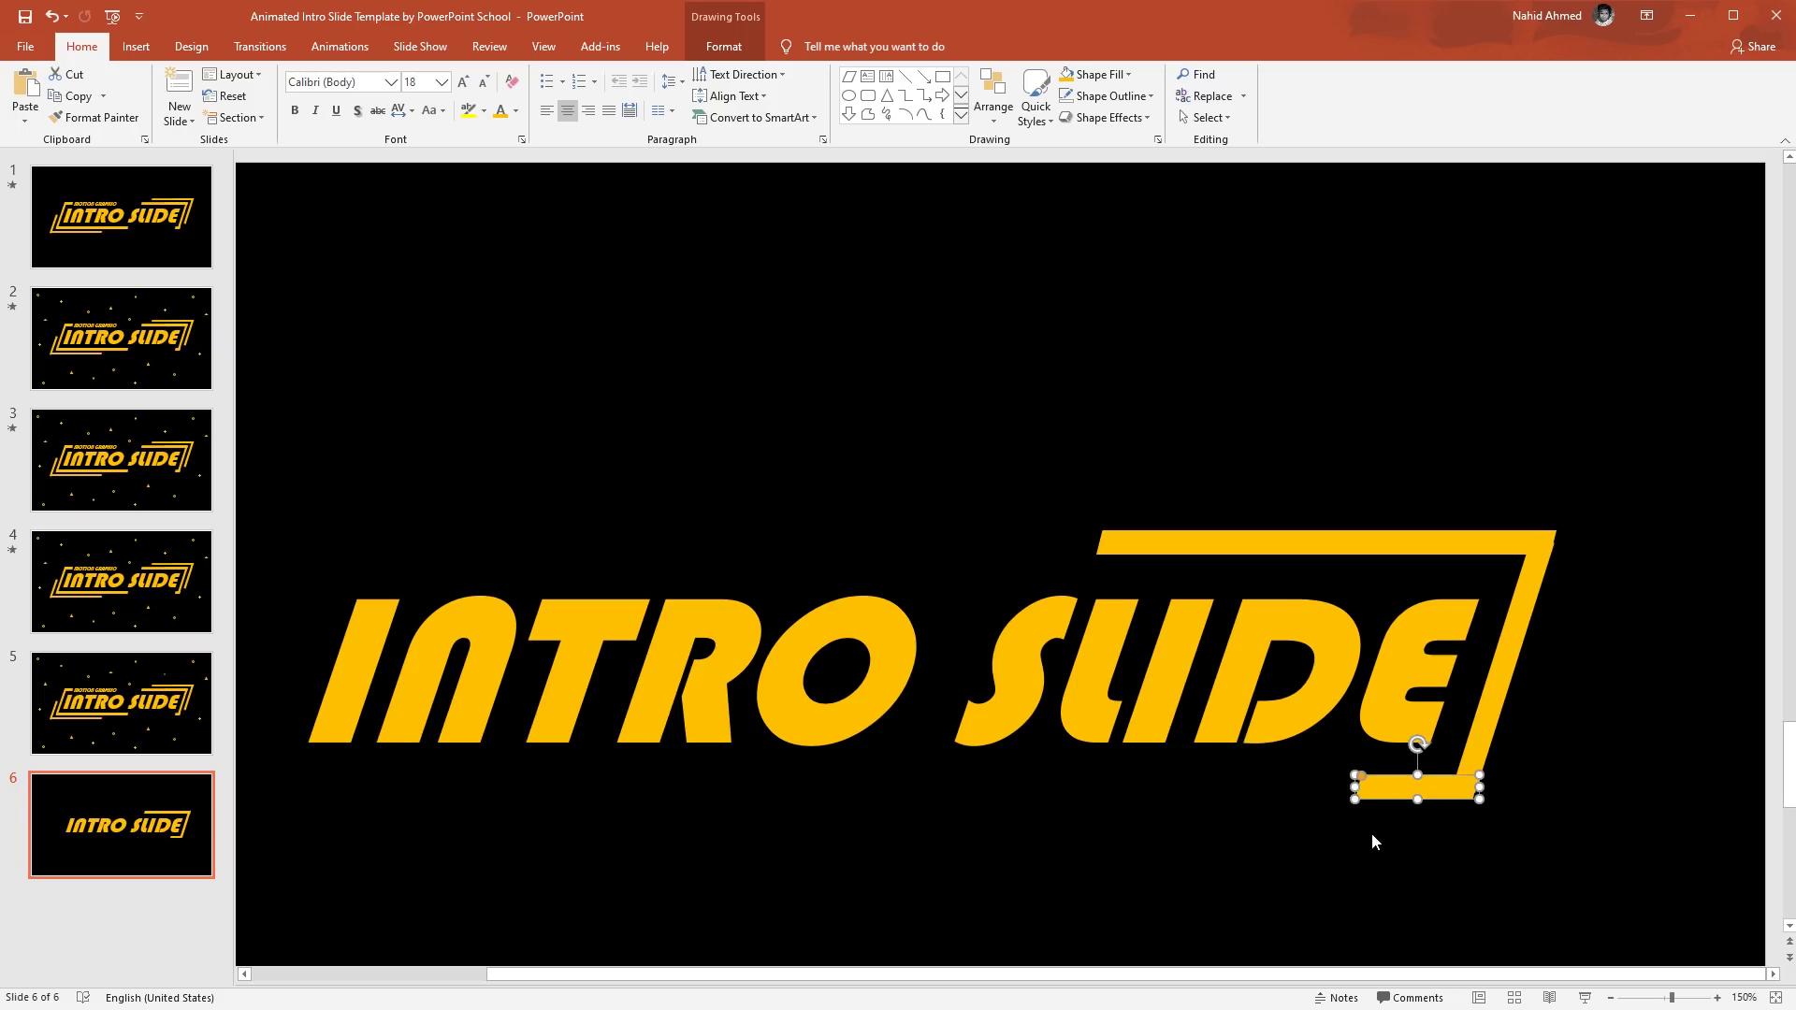
{"action": "left_click_drag", "start_coordinate": [873, 974], "coordinate": [805, 994]}
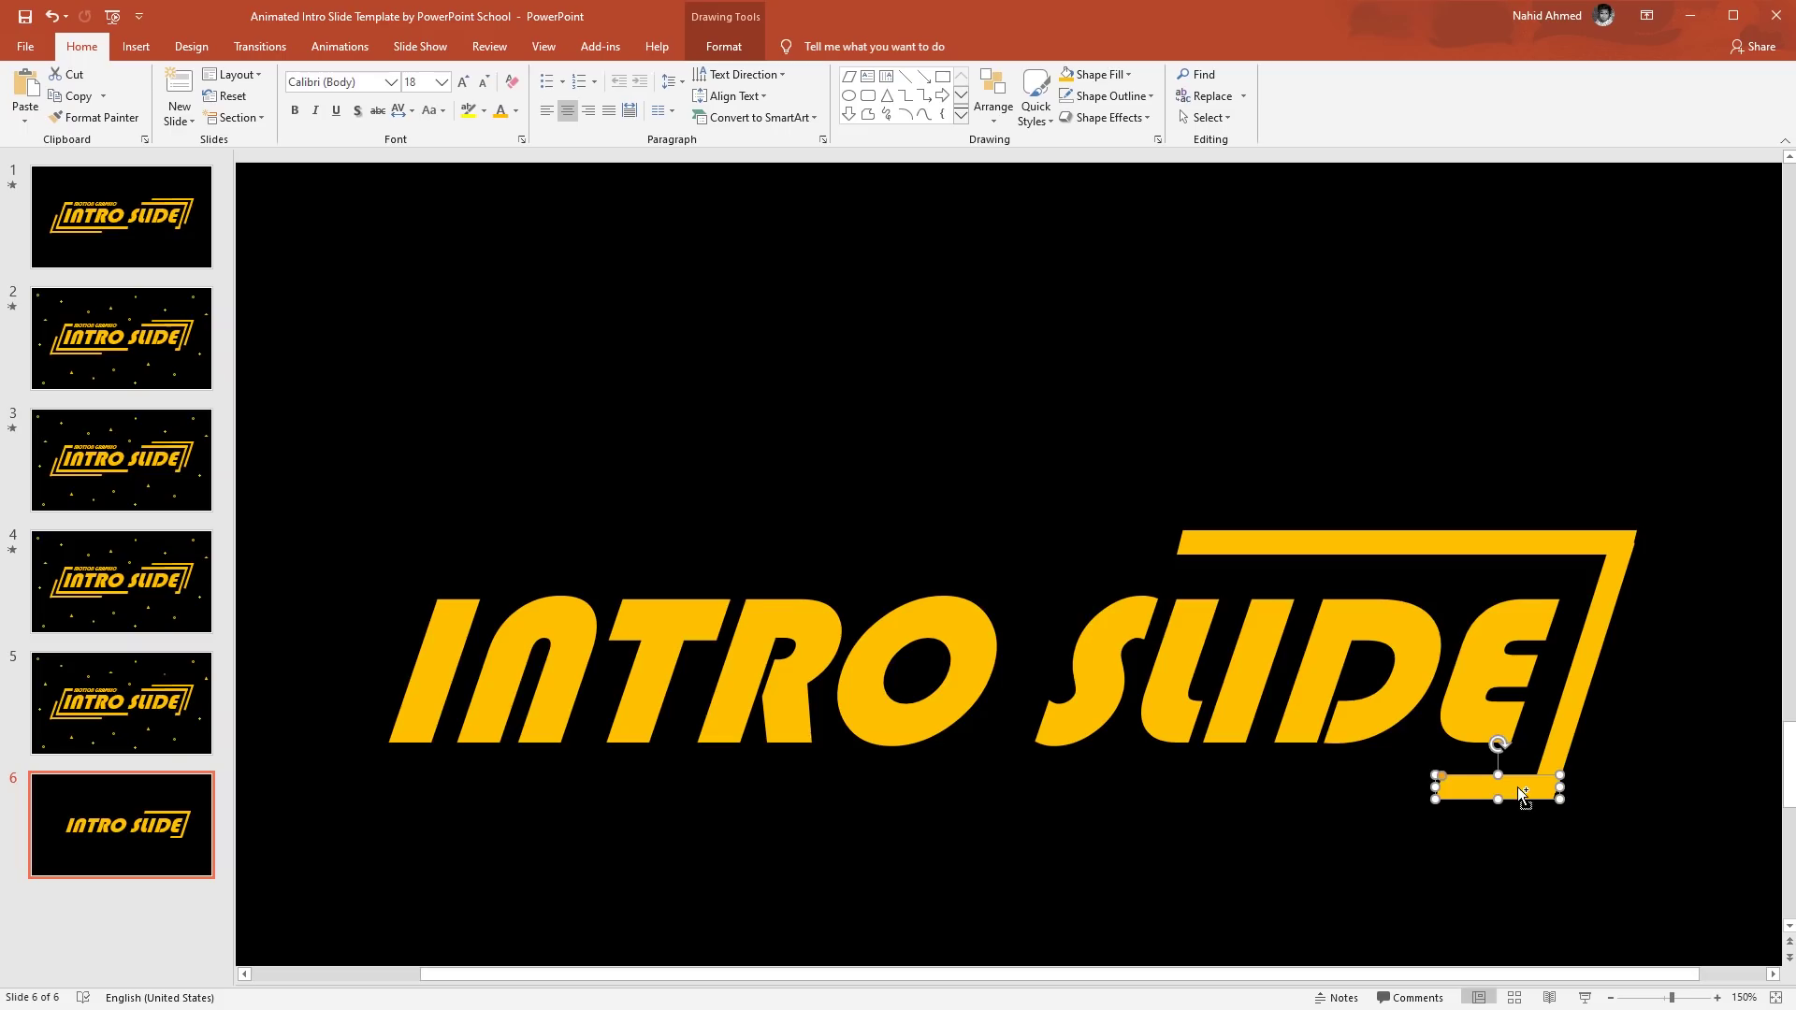
{"action": "left_click_drag", "start_coordinate": [1517, 787], "coordinate": [1015, 787]}
Copy the diagonal and top bar to the left of INTRO, then shift the left bracket slightly left.
{"action": "mouse_move", "coordinate": [1553, 716]}
{"action": "left_mouse_down"}
{"action": "mouse_move", "coordinate": [1487, 692]}
{"action": "mouse_move", "coordinate": [479, 717]}
{"action": "mouse_move", "coordinate": [411, 741]}
{"action": "left_mouse_up"}
{"action": "left_click", "coordinate": [1269, 541]}
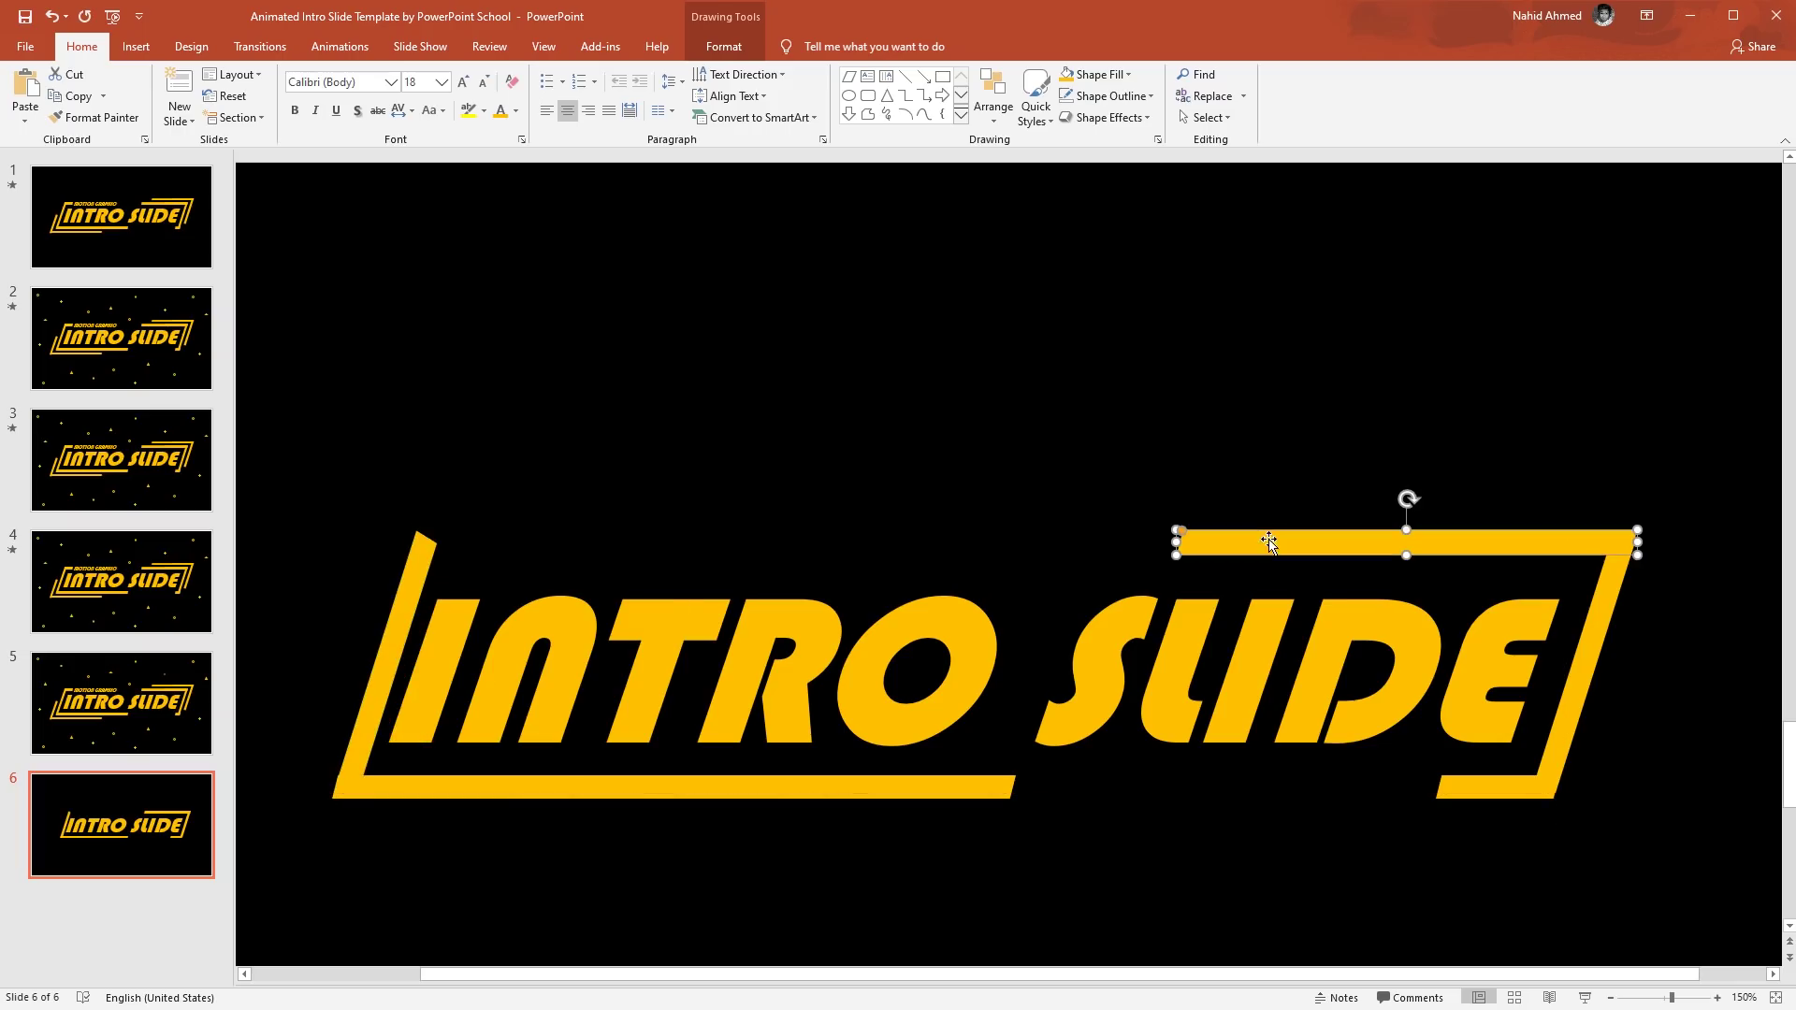
{"action": "left_click_drag", "start_coordinate": [1279, 541], "coordinate": [555, 641]}
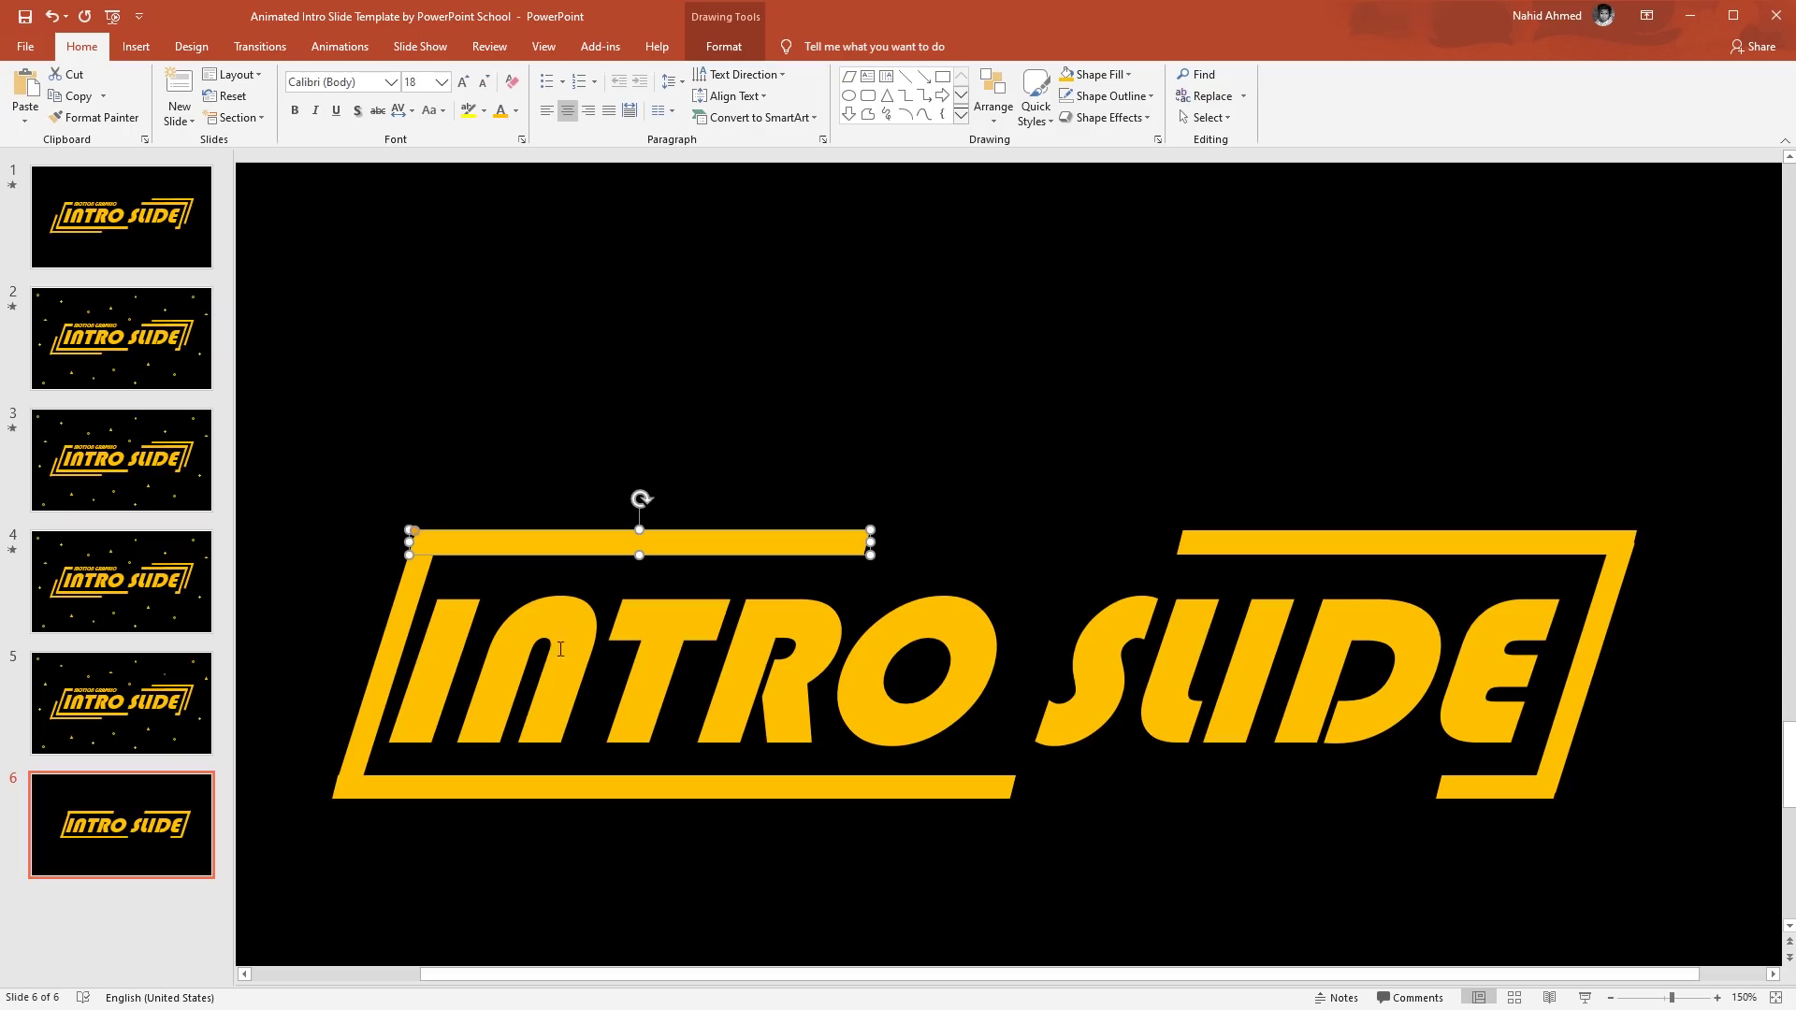
{"action": "left_click", "coordinate": [361, 726], "text": "shift"}
{"action": "left_click", "coordinate": [452, 783], "text": "shift"}
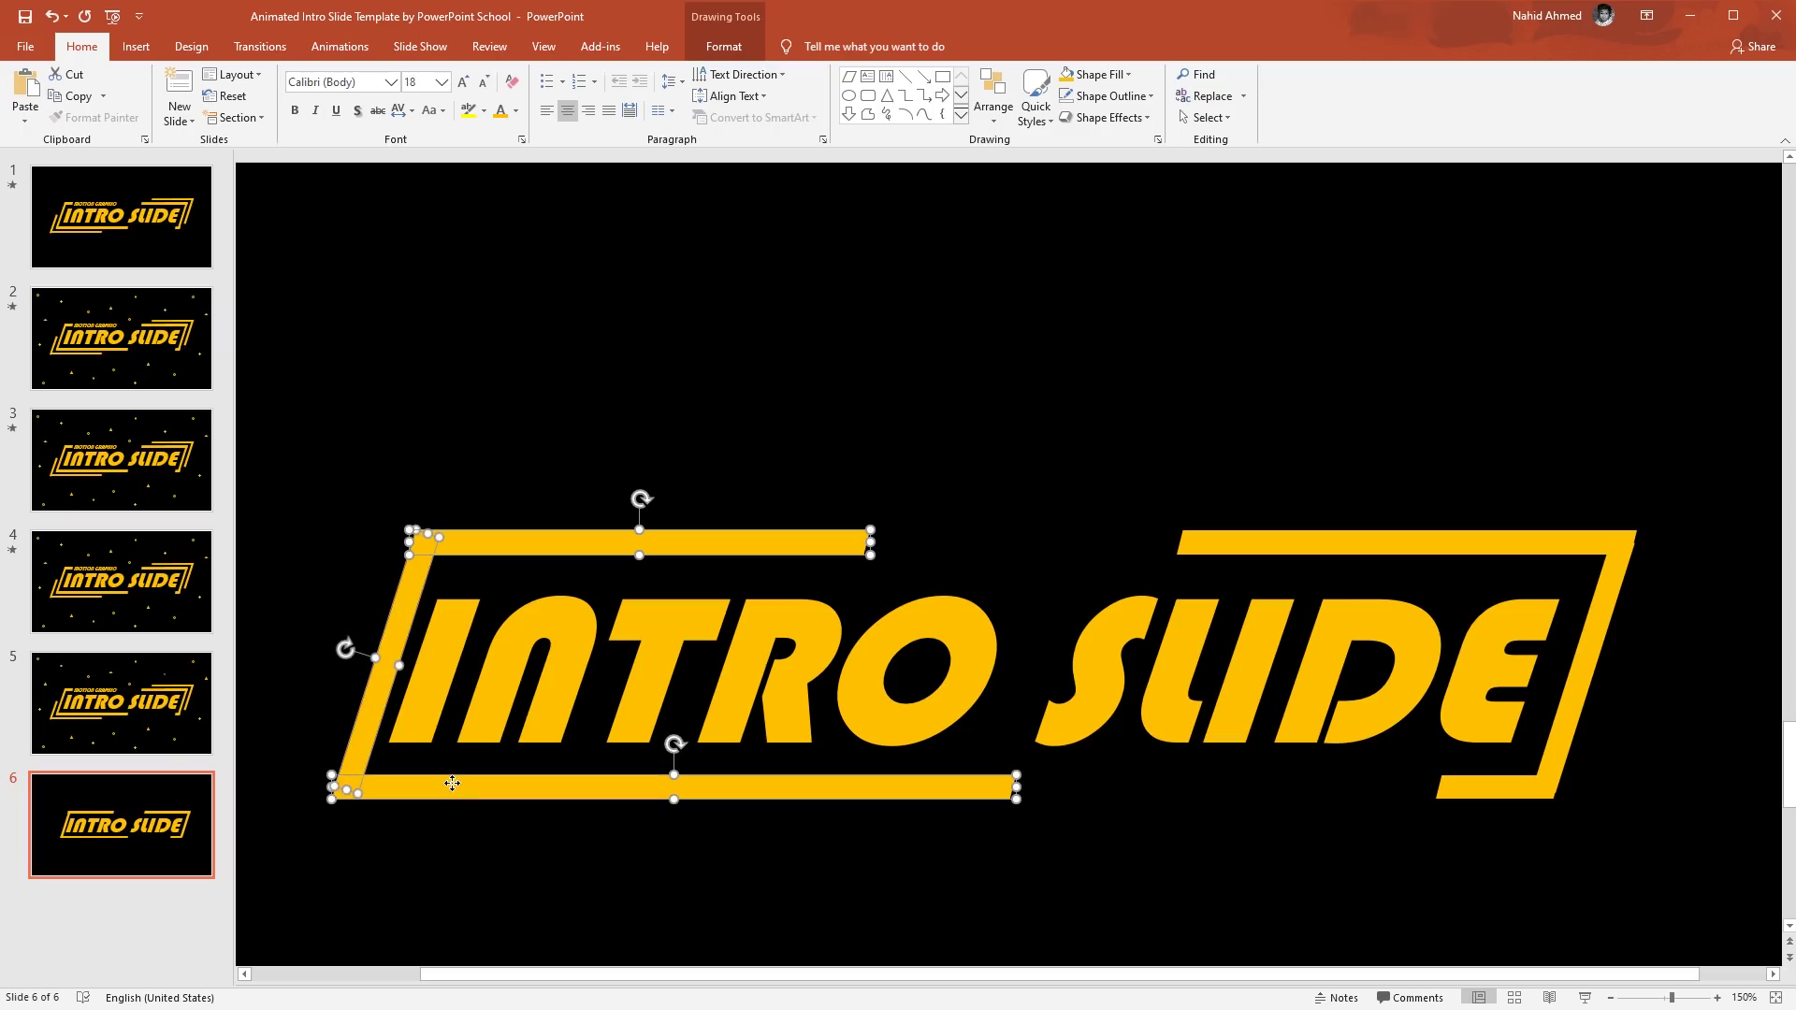
{"action": "left_click_drag", "start_coordinate": [369, 721], "coordinate": [348, 732]}
{"action": "left_click", "coordinate": [894, 409]}
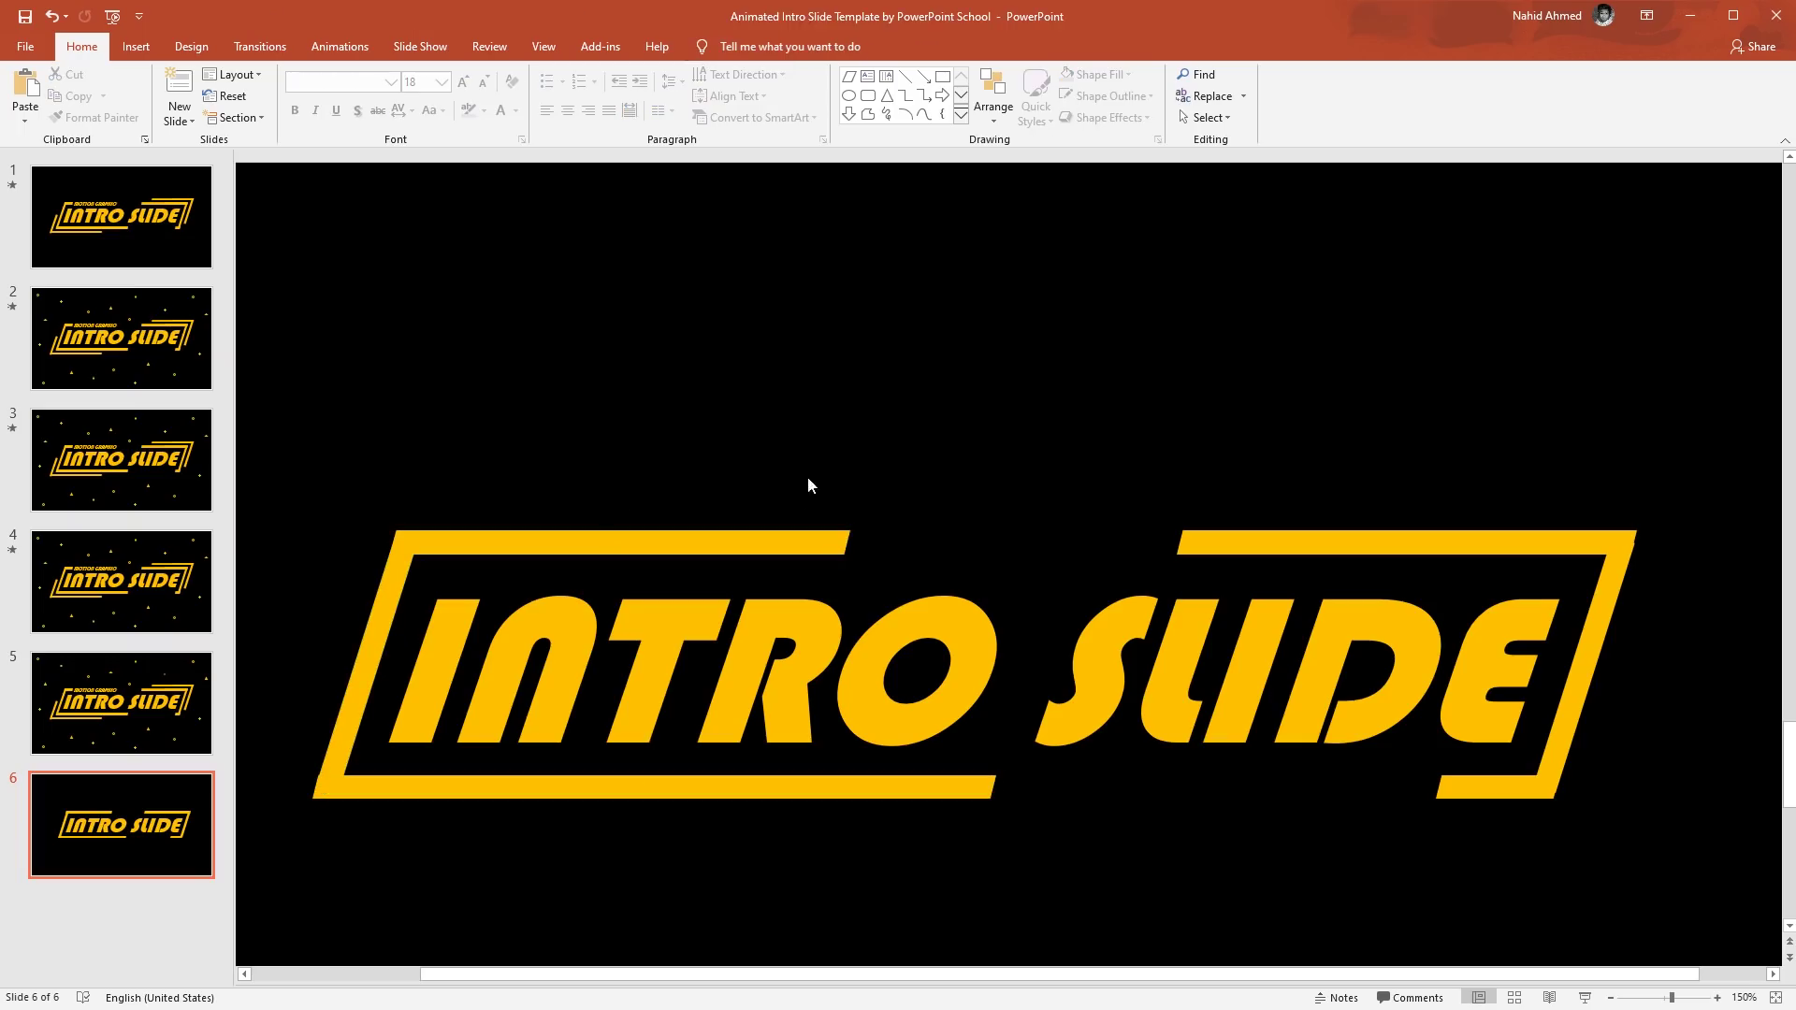
Shorten the left bracket's top bar from its right end.
{"action": "left_click", "coordinate": [777, 531]}
{"action": "left_click_drag", "start_coordinate": [850, 542], "coordinate": [493, 550]}
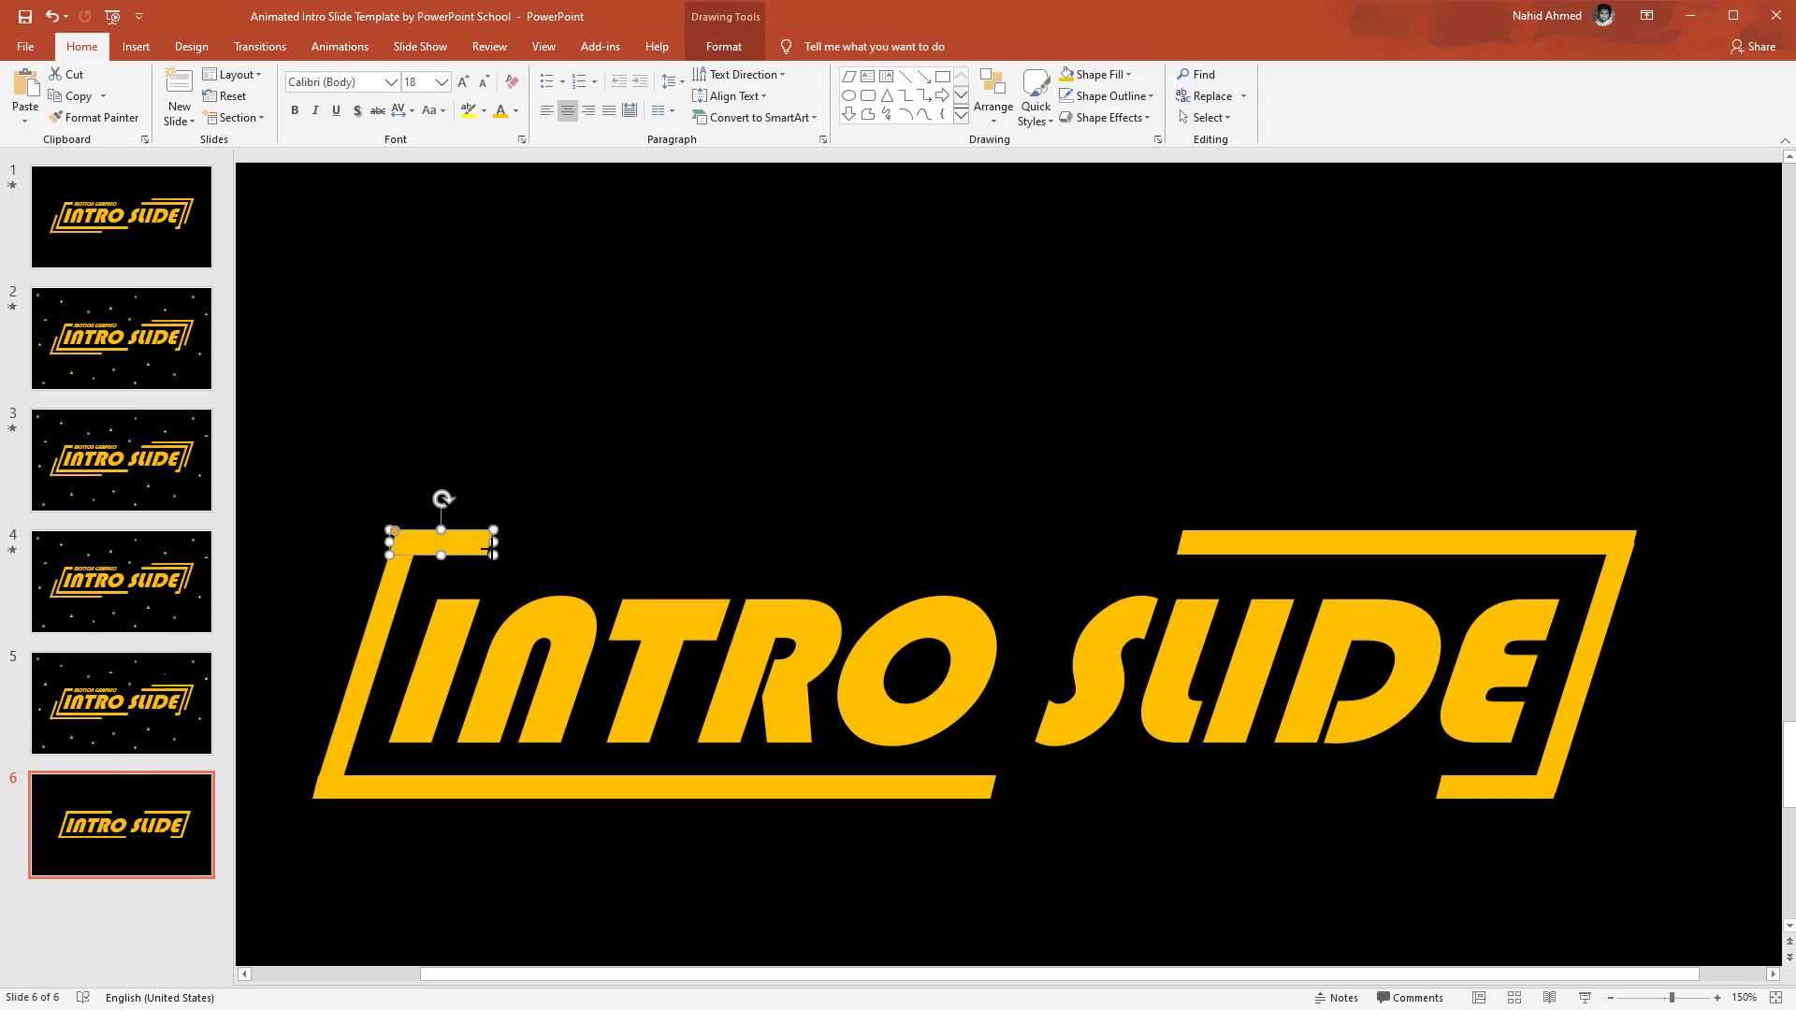
{"action": "left_click", "coordinate": [566, 457]}
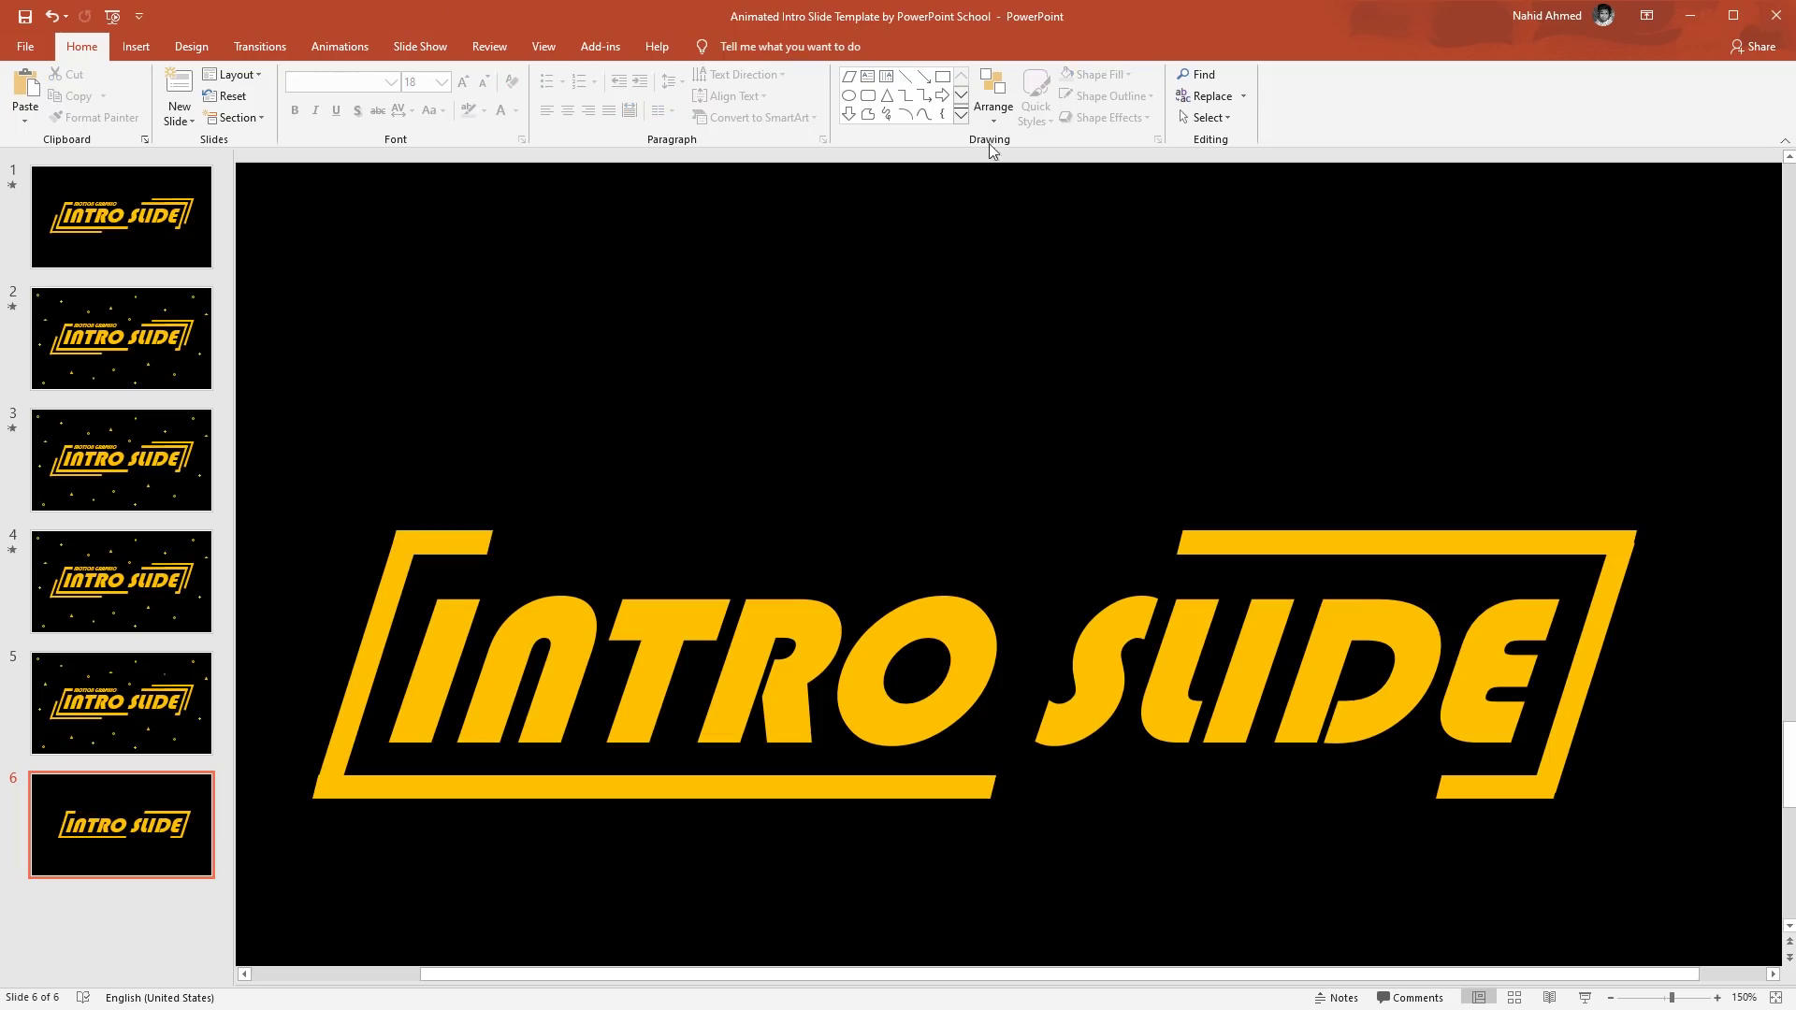
{"action": "left_click", "coordinate": [868, 79]}
Paste the MOTION GRAPHIC text, make it italic Bauhaus 93 size 28, and place it above INTRO.
{"action": "key", "text": "Escape"}
{"action": "key", "text": "ctrl+v"}
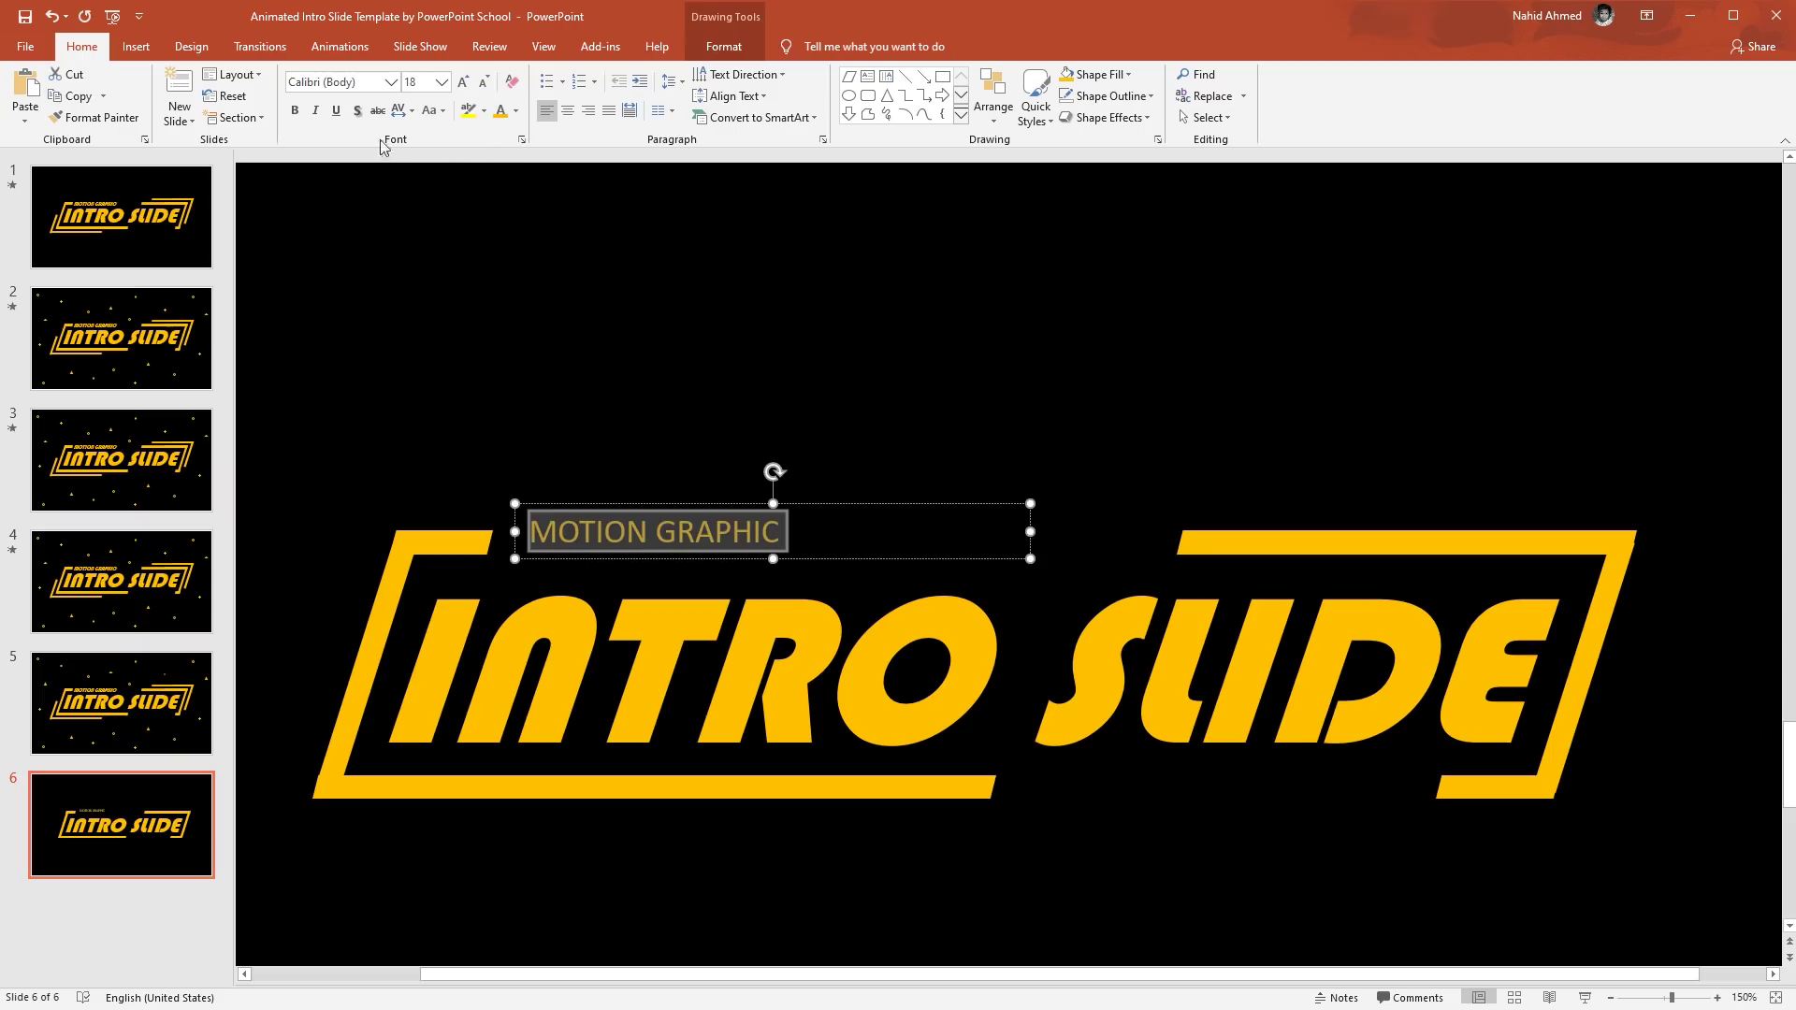
{"action": "left_click", "coordinate": [339, 87]}
{"action": "type", "text": "Bauhaus 93"}
{"action": "key", "text": "Return"}
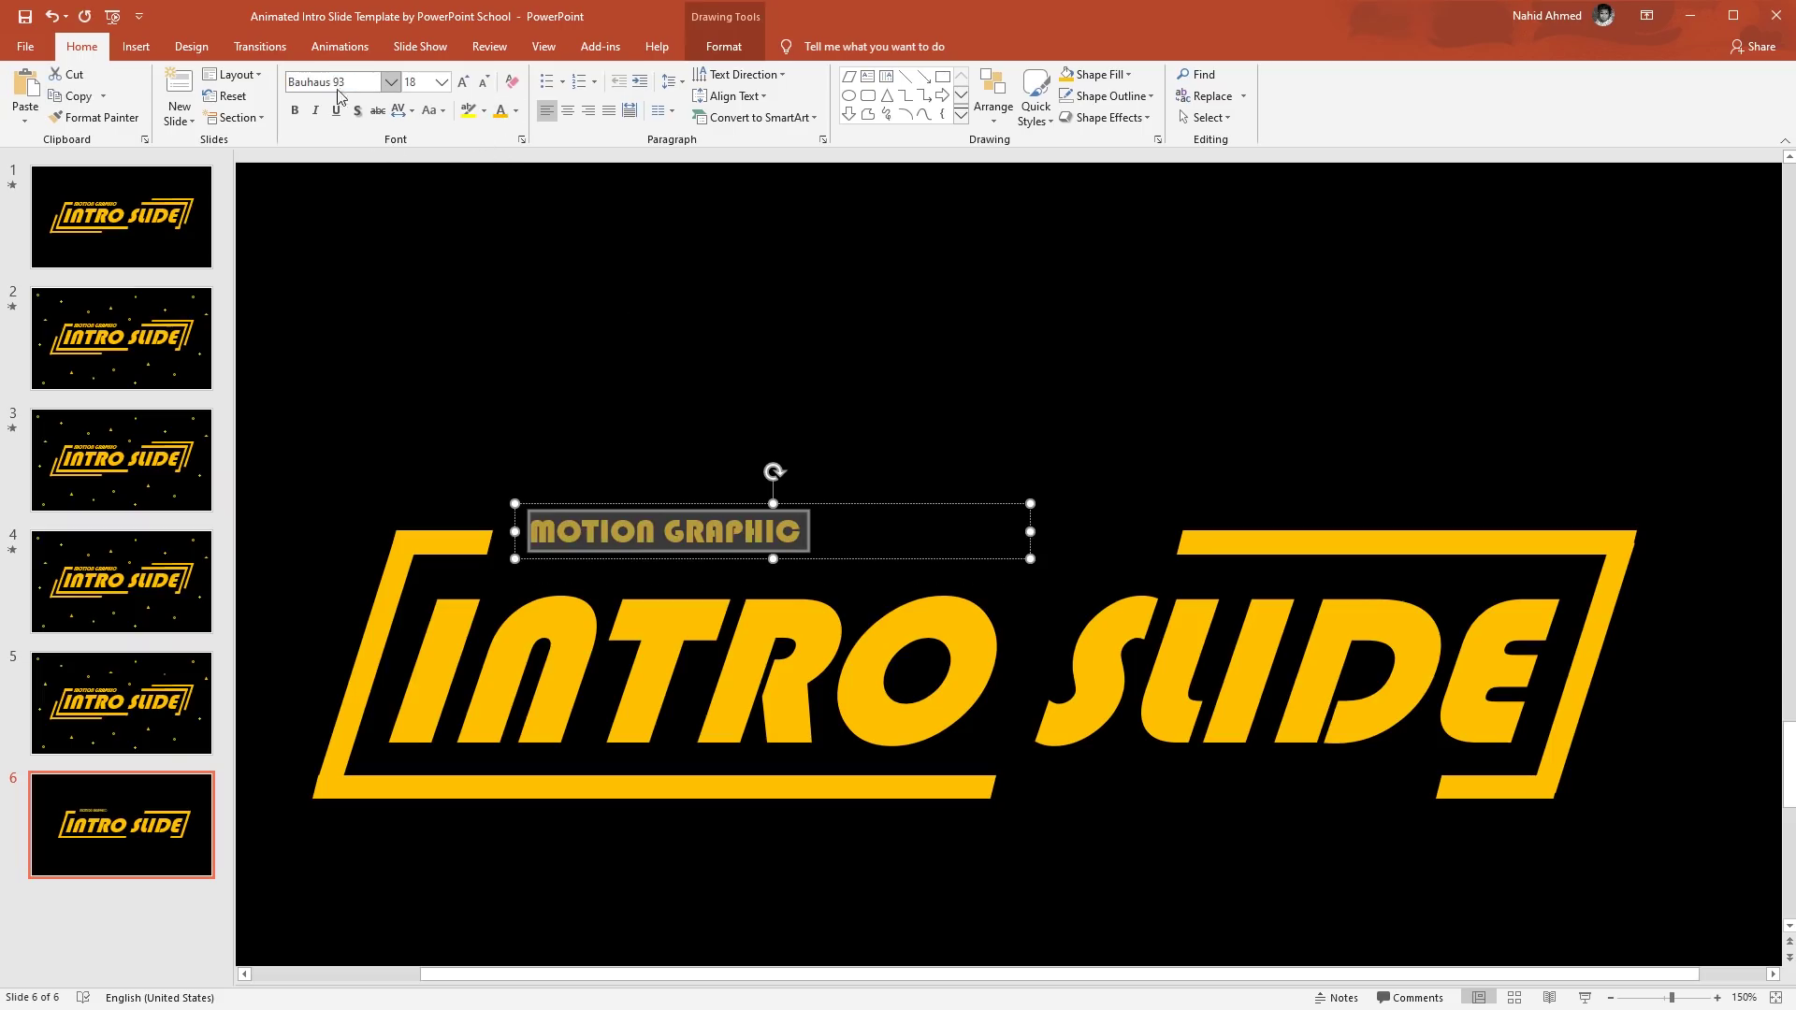
{"action": "type", "text": "28"}
{"action": "key", "text": "Return"}
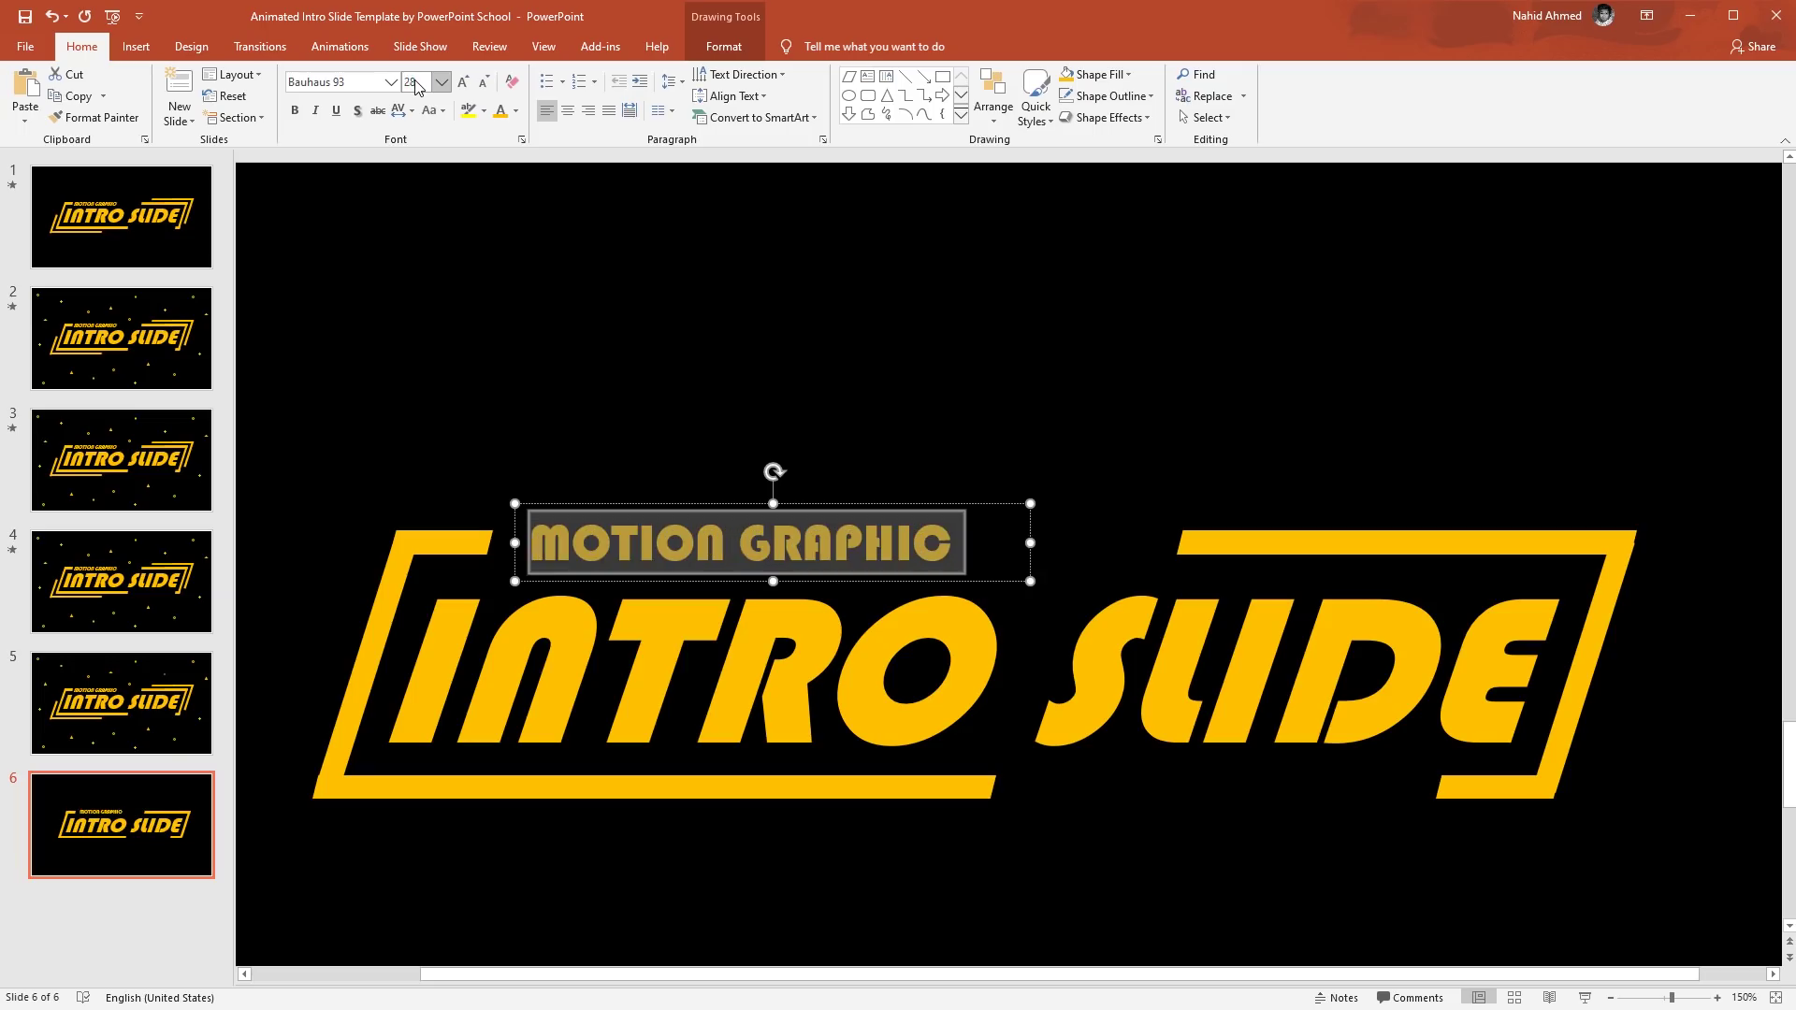
{"action": "left_click", "coordinate": [314, 118]}
{"action": "left_click_drag", "start_coordinate": [715, 503], "coordinate": [713, 497]}
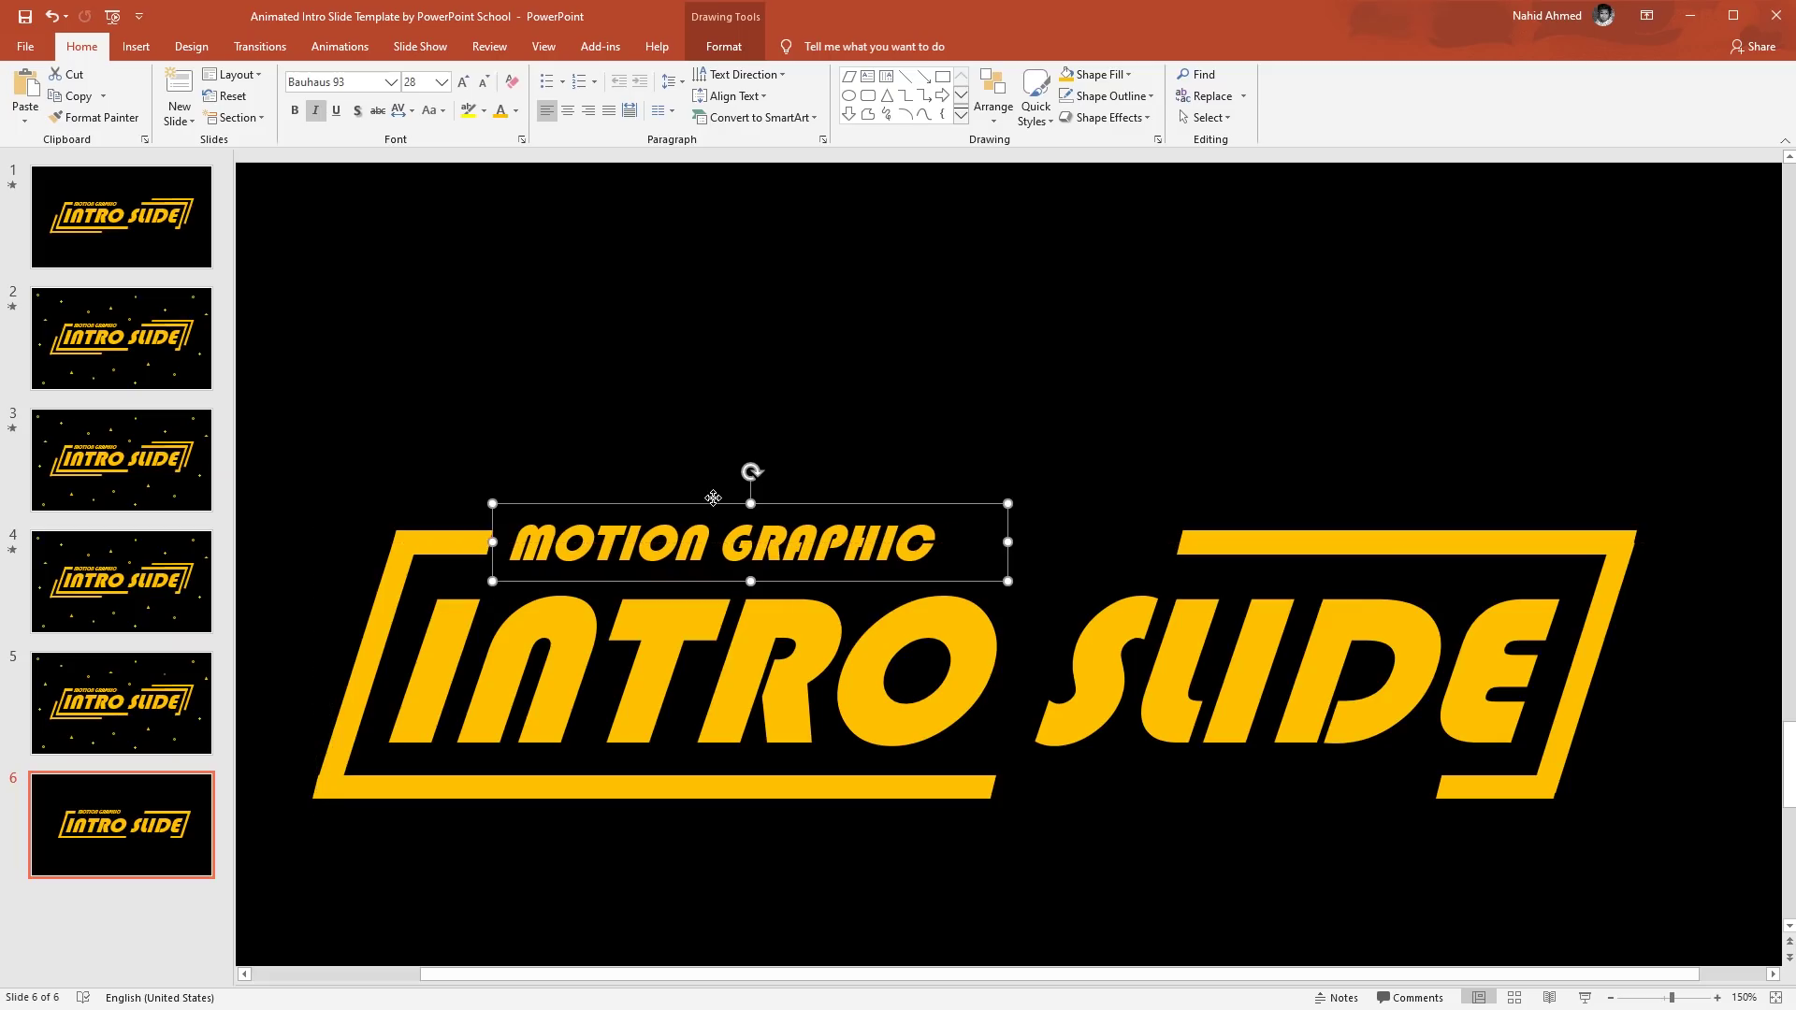
Copy the left bracket's diagonal and bottom bar down and to the left.
{"action": "left_click", "coordinate": [957, 412]}
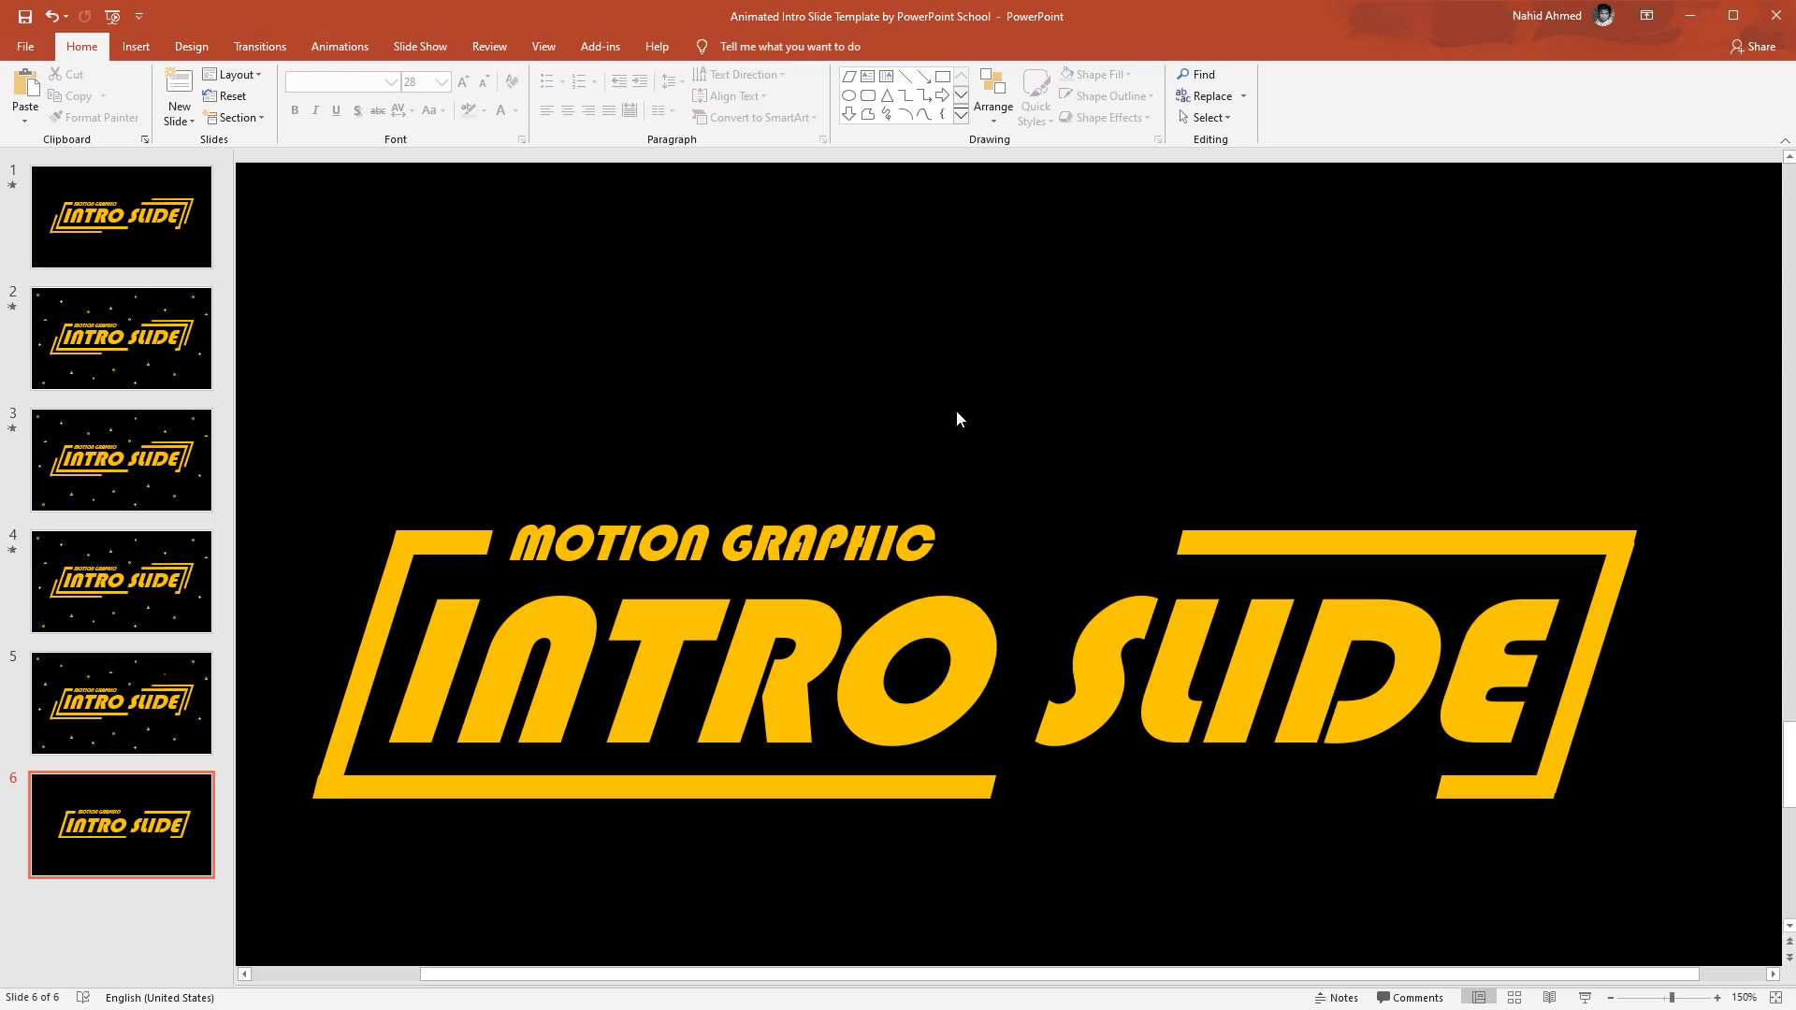
{"action": "scroll", "coordinate": [957, 412], "scroll_direction": "down", "scroll_amount": 5}
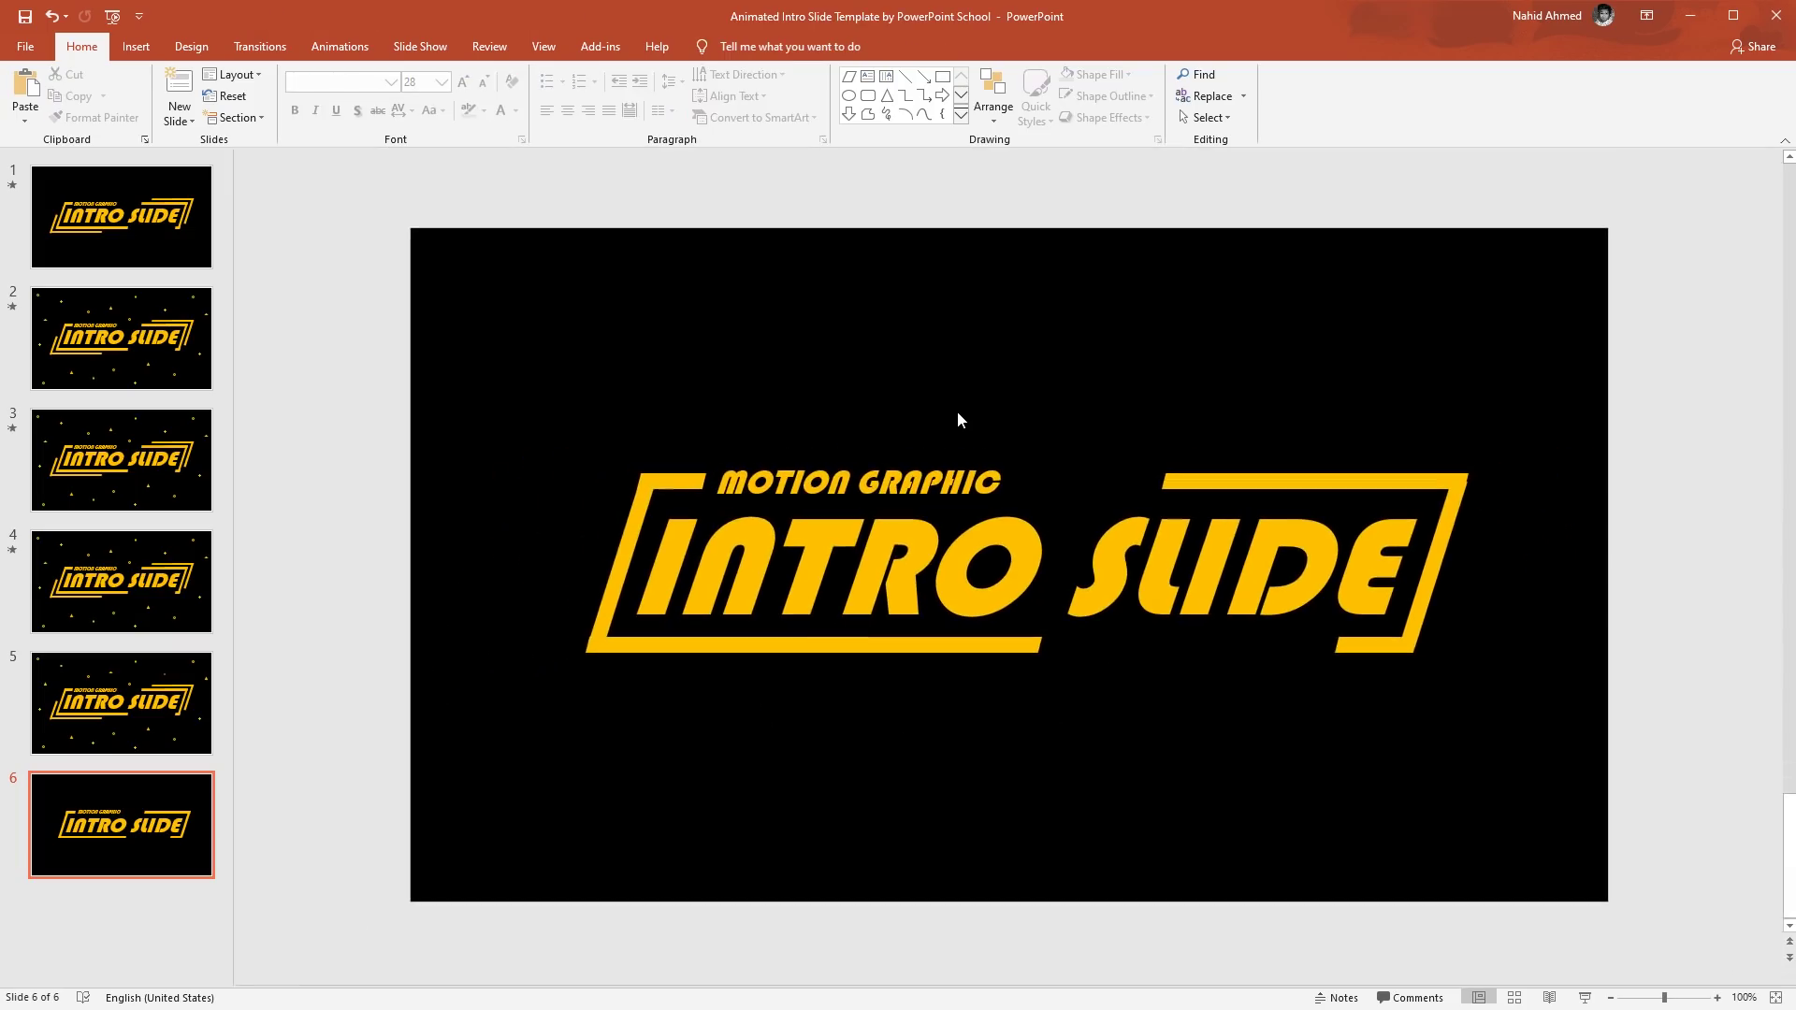
{"action": "left_click", "coordinate": [630, 557]}
{"action": "left_click", "coordinate": [686, 648], "text": "shift"}
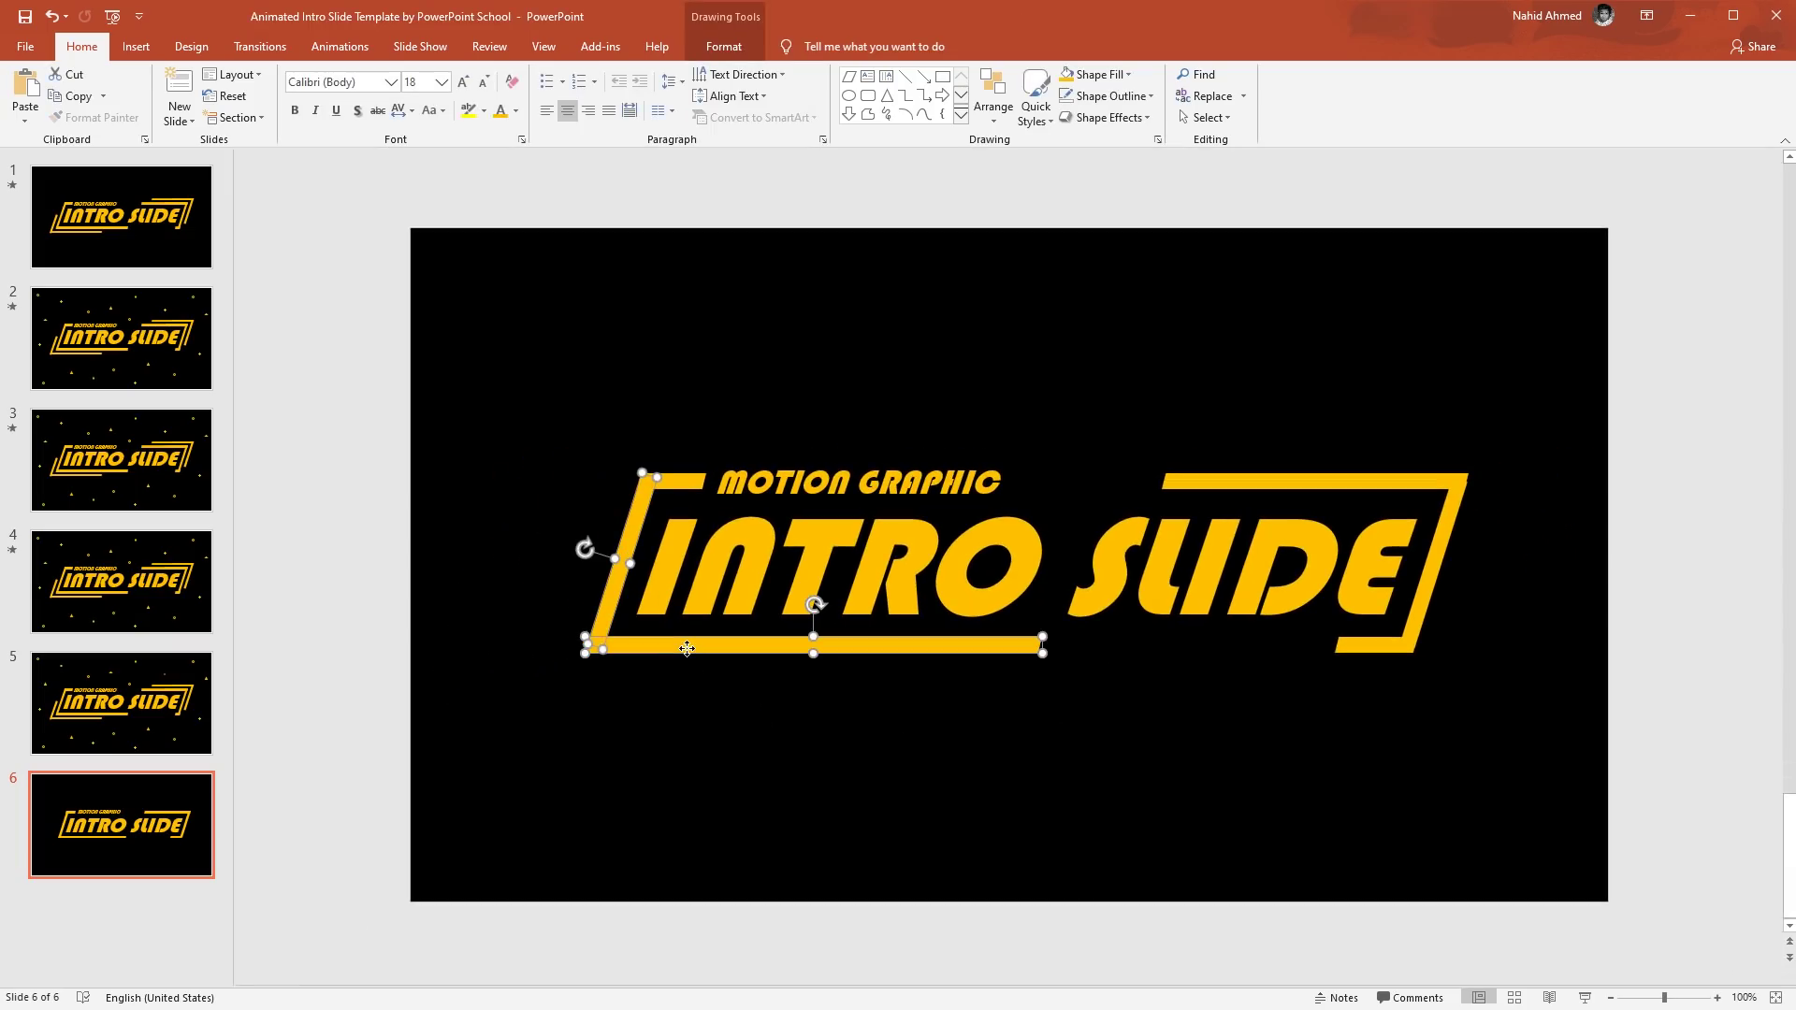
{"action": "left_click_drag", "start_coordinate": [687, 648], "coordinate": [640, 687], "text": "ctrl"}
{"action": "scroll", "coordinate": [640, 688], "scroll_direction": "up", "scroll_amount": 10, "text": "ctrl"}
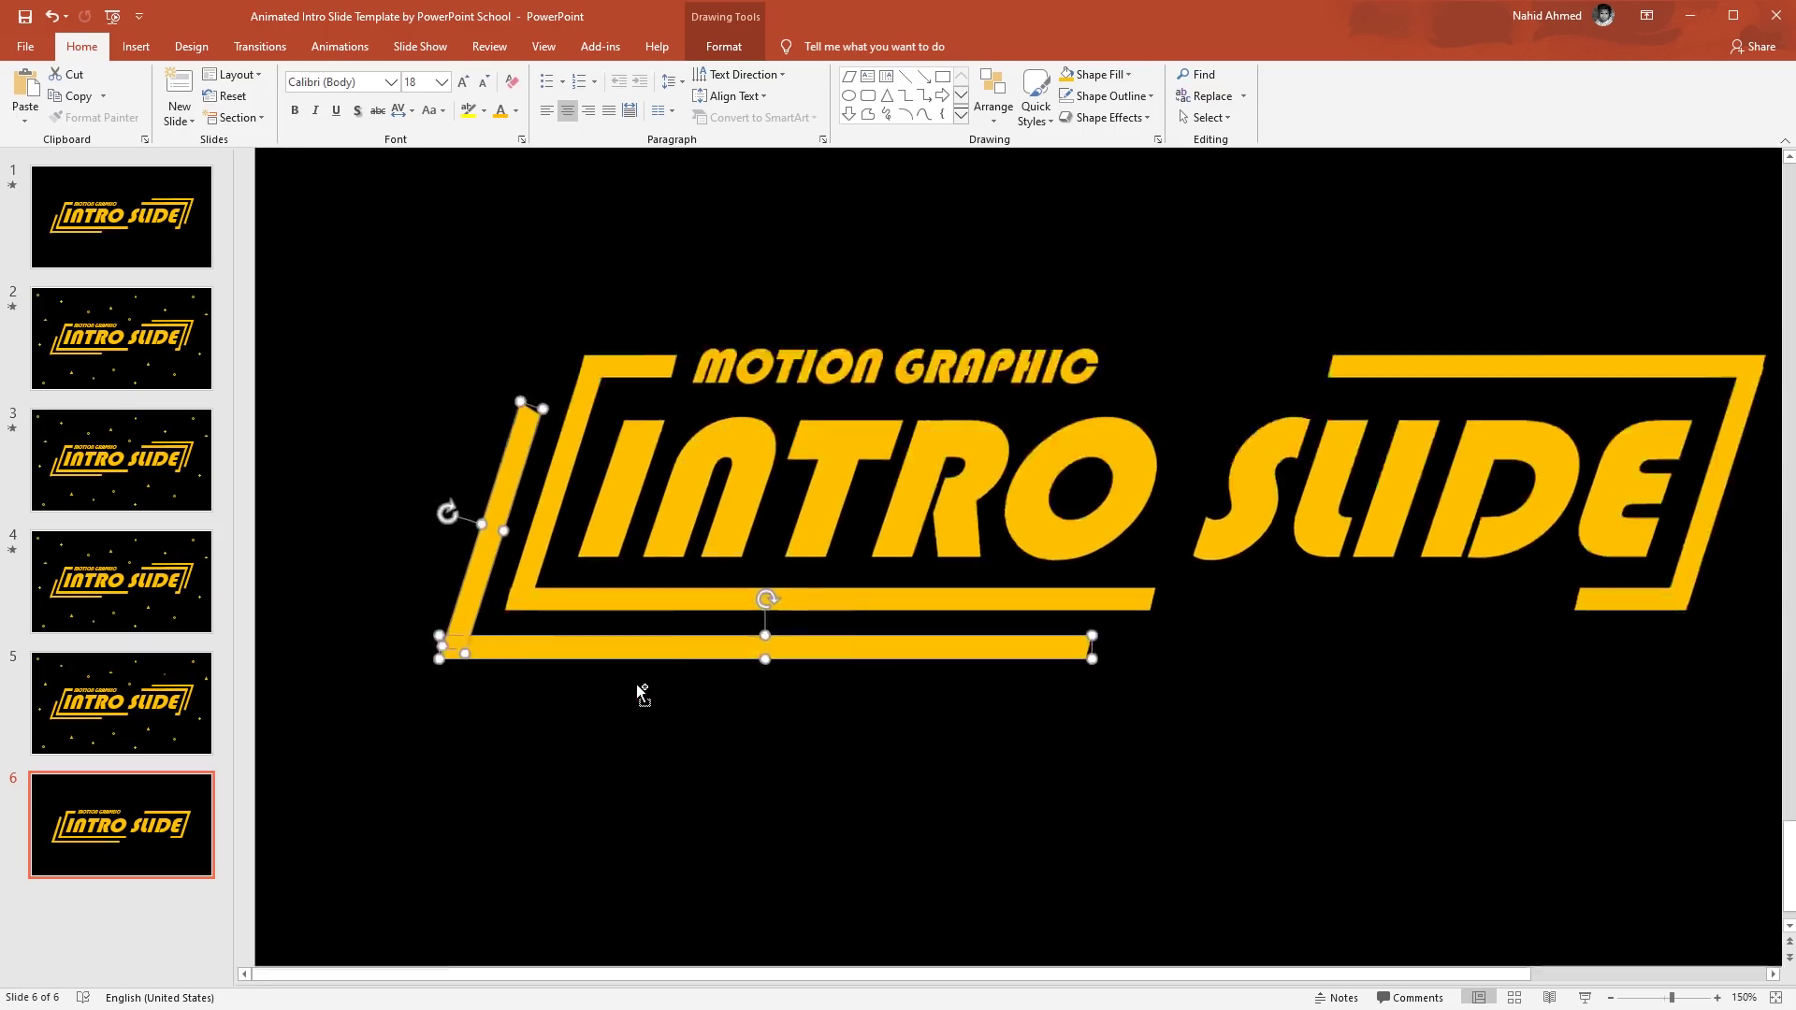
{"action": "left_click", "coordinate": [640, 692]}
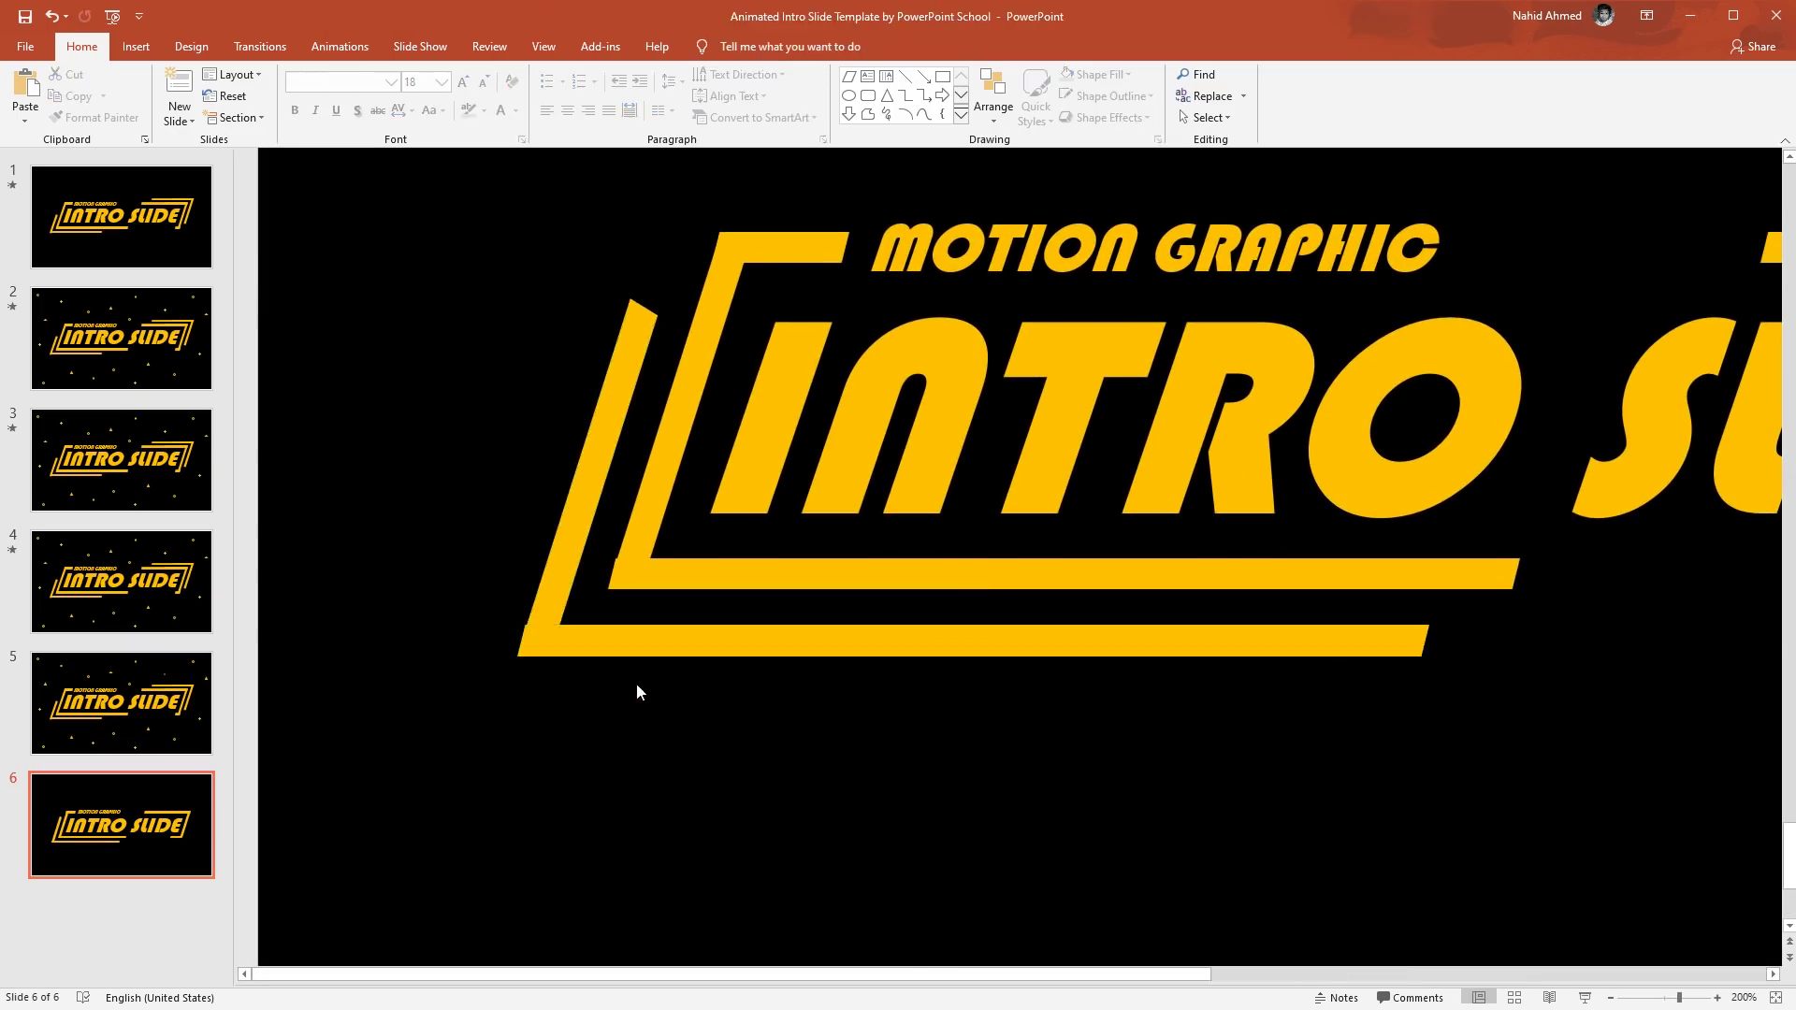
Shorten the copied stem from the top and the copied bottom bar from the right.
{"action": "left_click", "coordinate": [617, 412]}
{"action": "left_click_drag", "start_coordinate": [631, 301], "coordinate": [590, 431]}
{"action": "left_click", "coordinate": [1326, 638]}
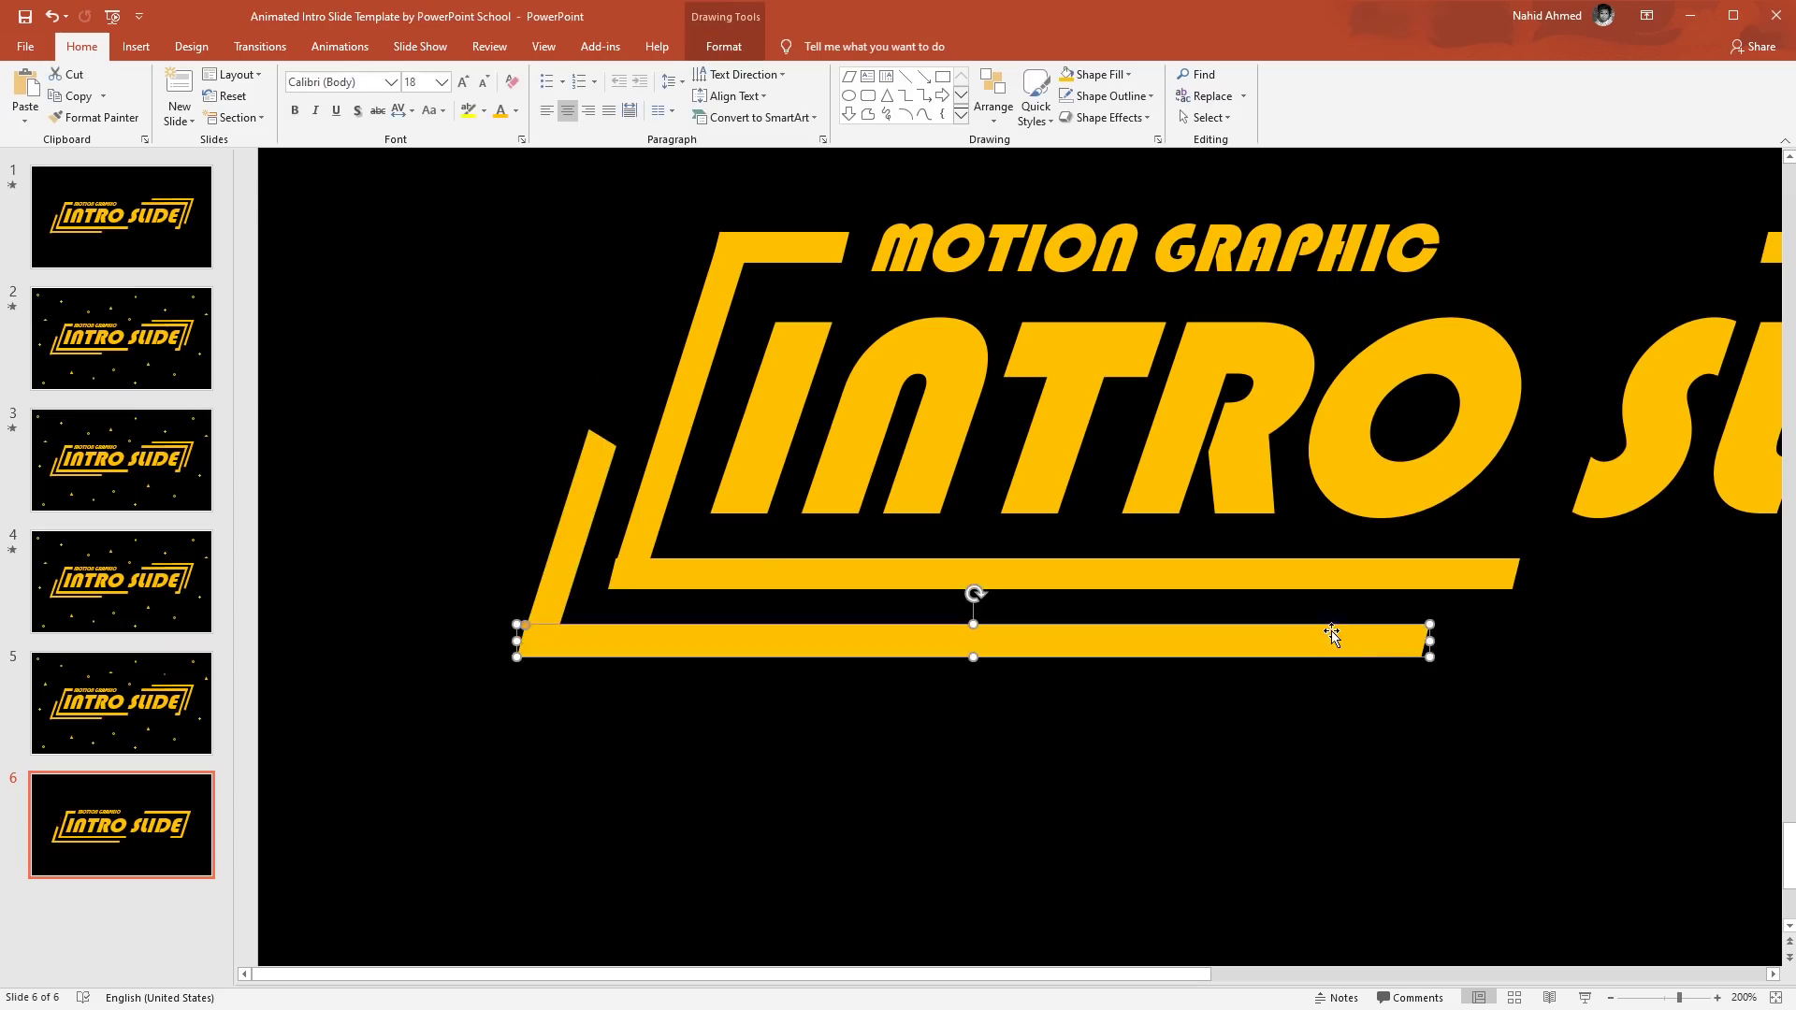
{"action": "left_click_drag", "start_coordinate": [1425, 641], "coordinate": [1122, 641]}
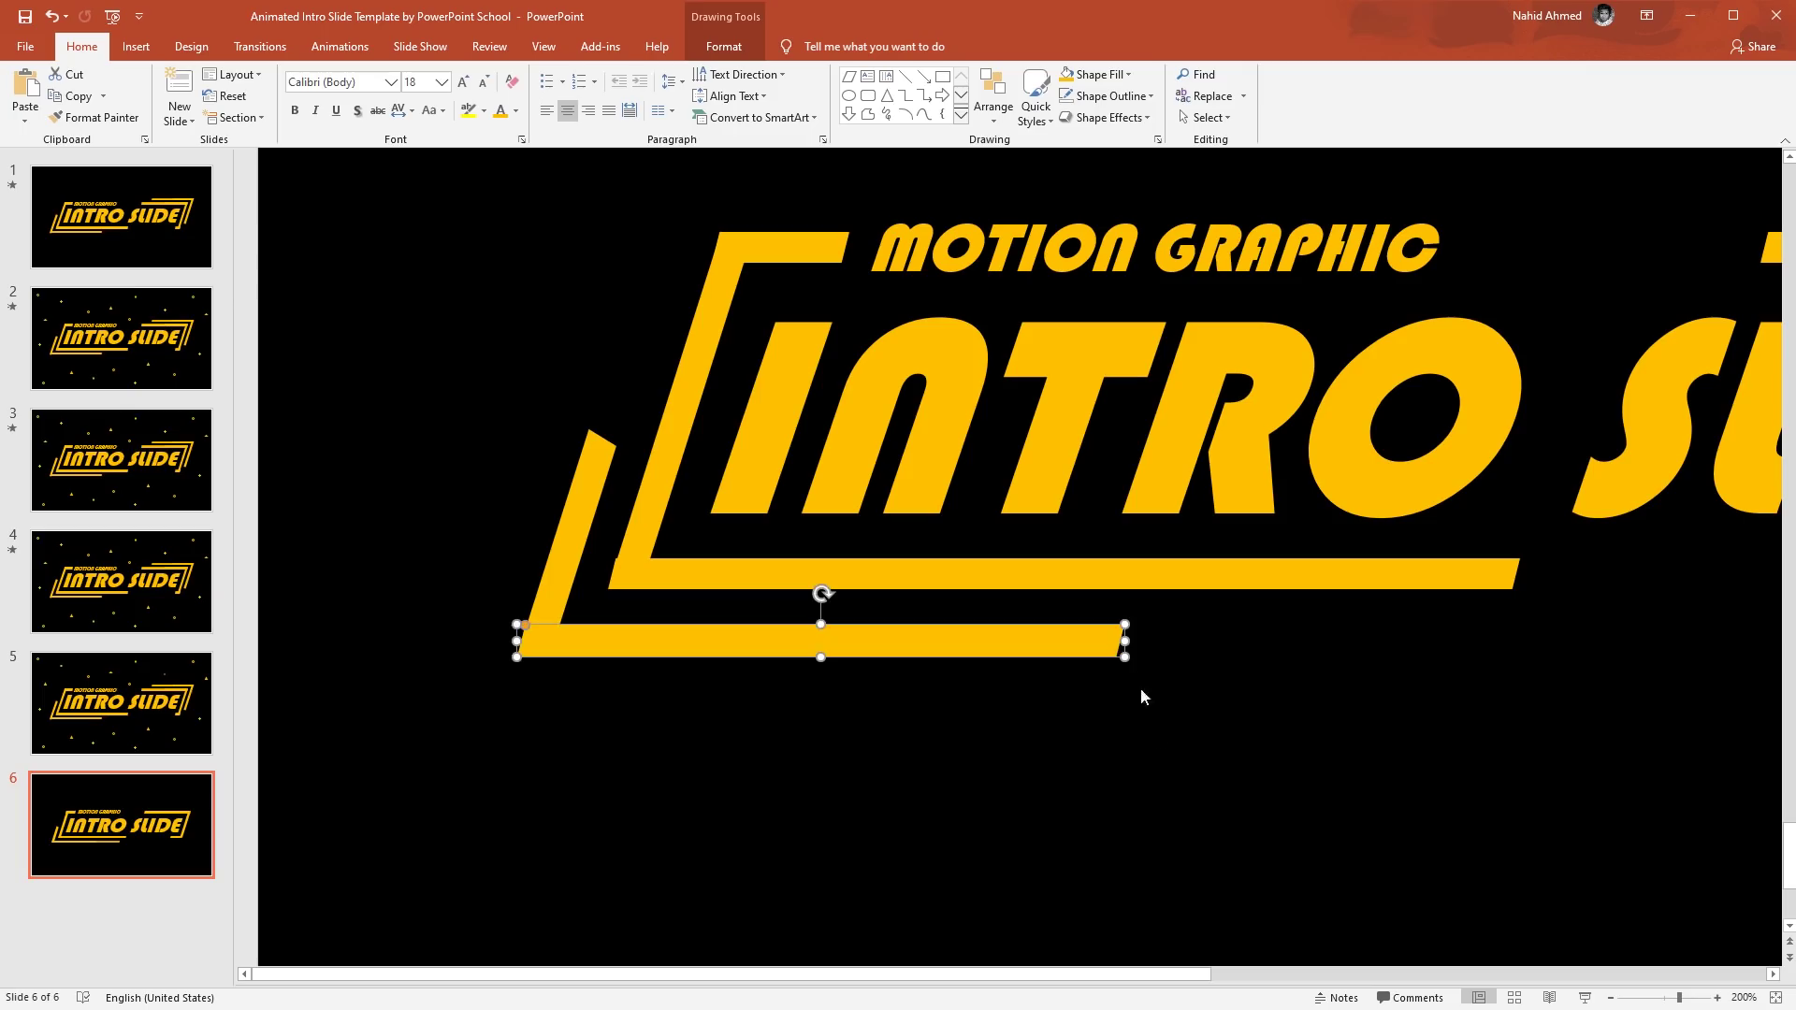
{"action": "left_click", "coordinate": [1159, 739]}
{"action": "scroll", "coordinate": [1159, 739], "scroll_direction": "down", "scroll_amount": 10}
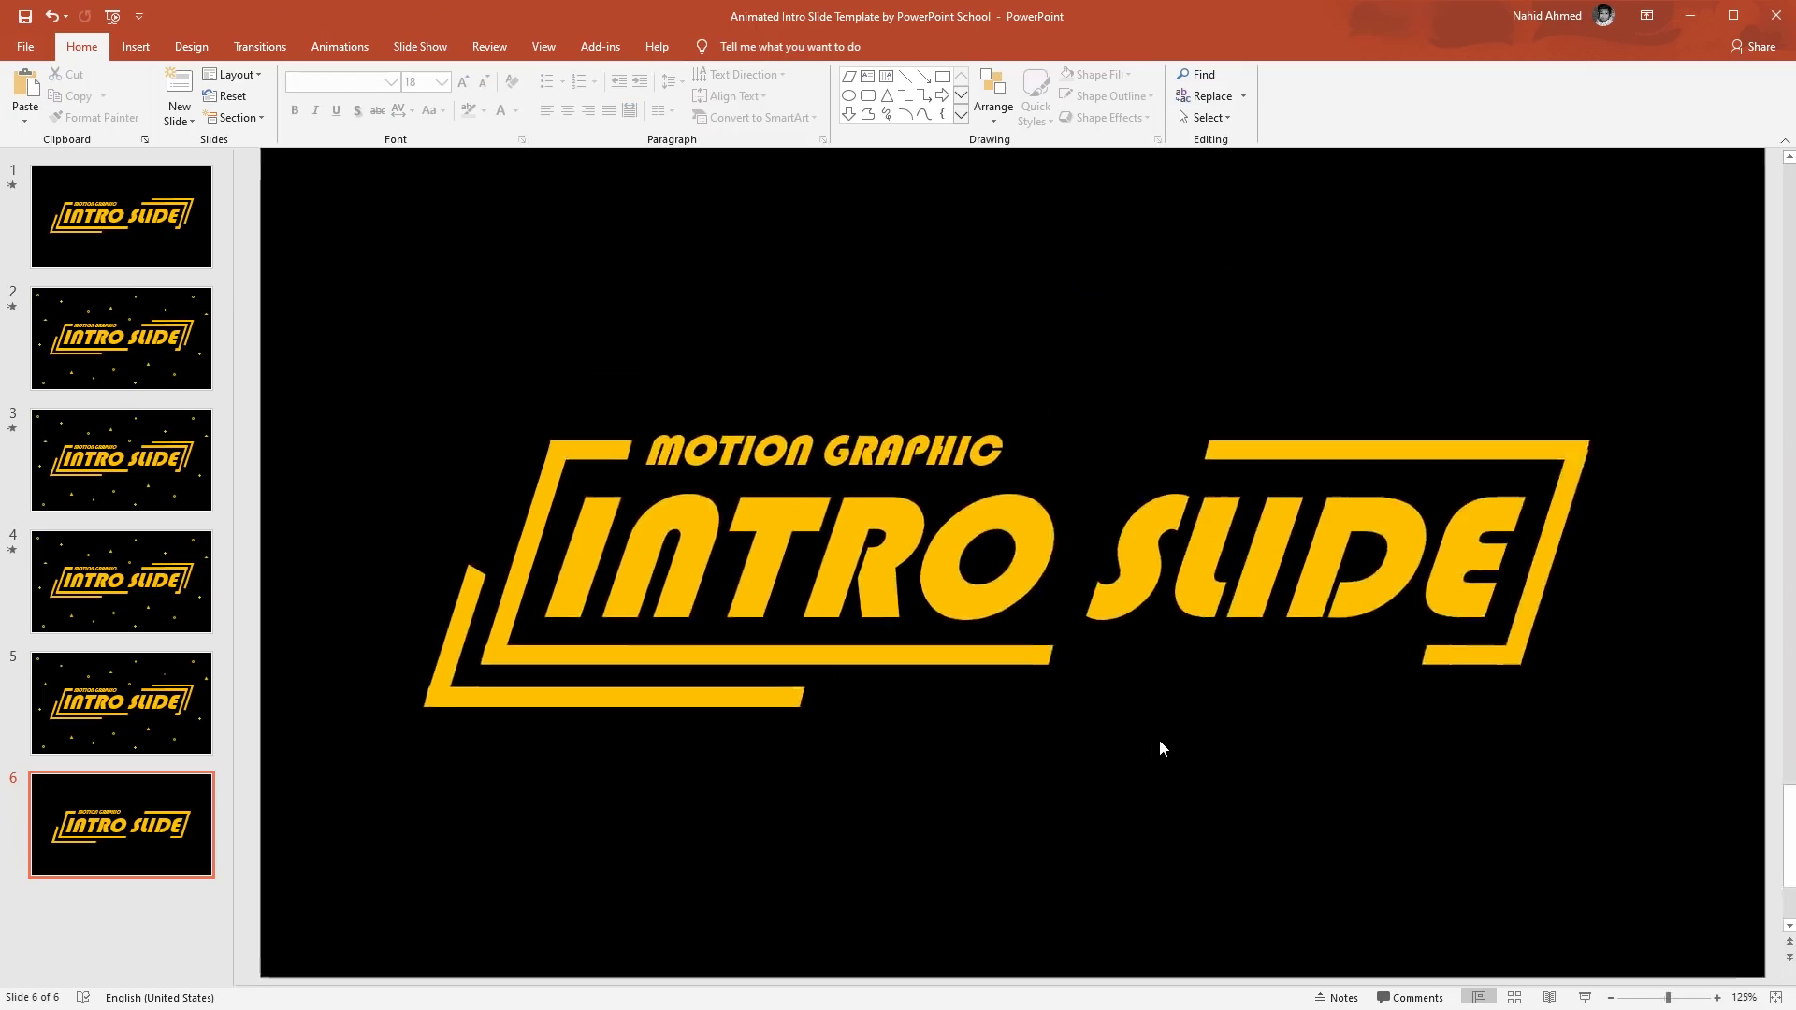
Copy the right top bar and diagonal up-right, then shorten the copy's top bar from its left end.
{"action": "left_click", "coordinate": [1382, 479]}
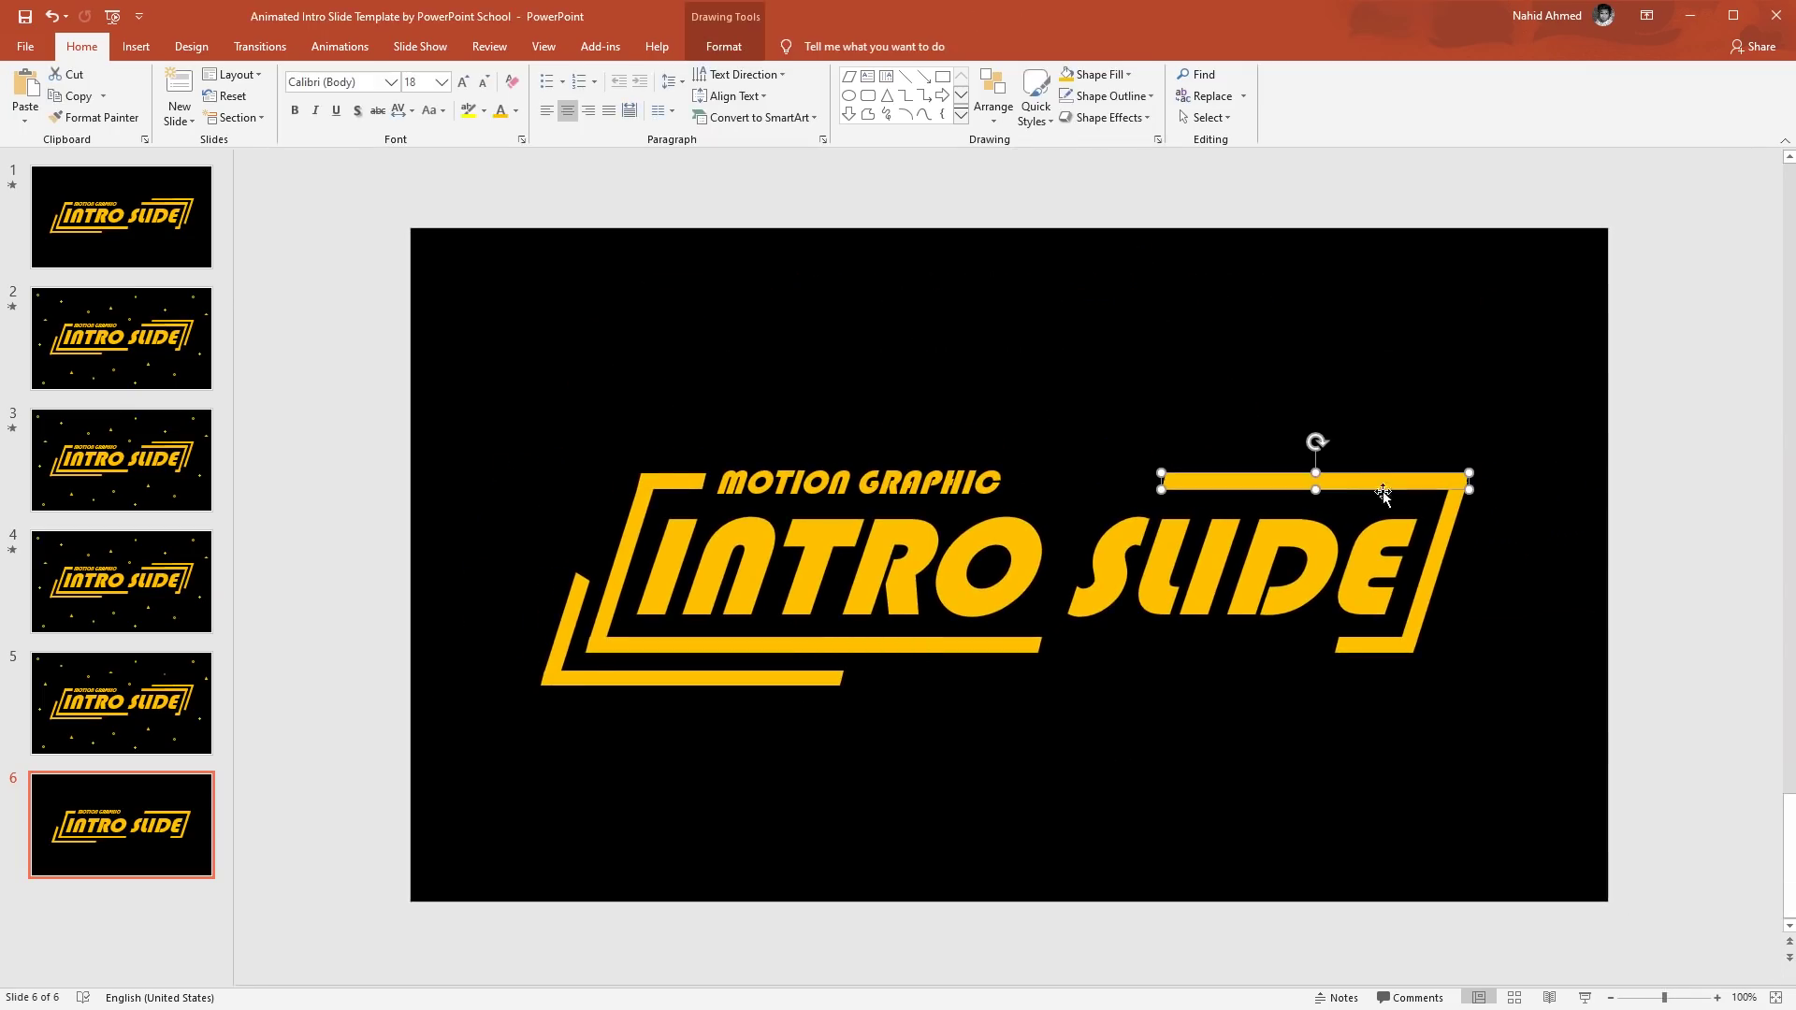
{"action": "left_click", "coordinate": [1438, 547], "text": "shift"}
{"action": "left_click_drag", "start_coordinate": [1433, 549], "coordinate": [1483, 511]}
{"action": "scroll", "coordinate": [1483, 510], "scroll_direction": "up", "scroll_amount": 10}
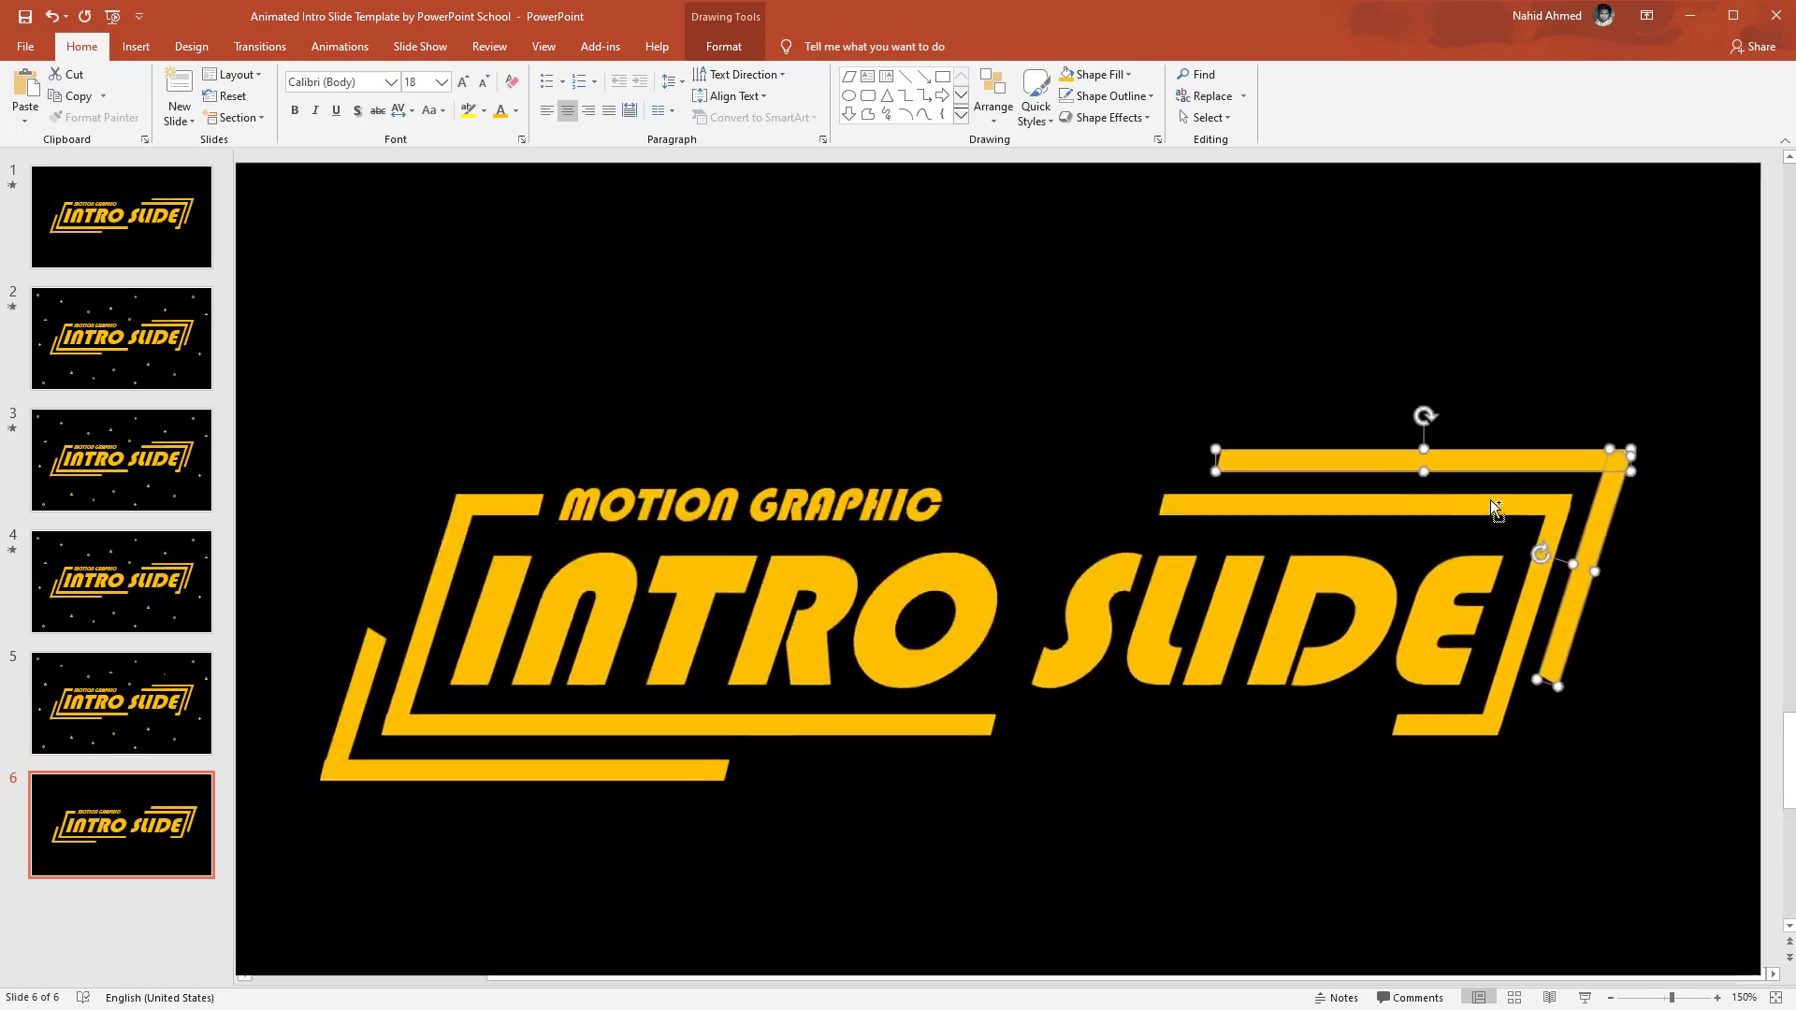
{"action": "left_click", "coordinate": [1092, 441]}
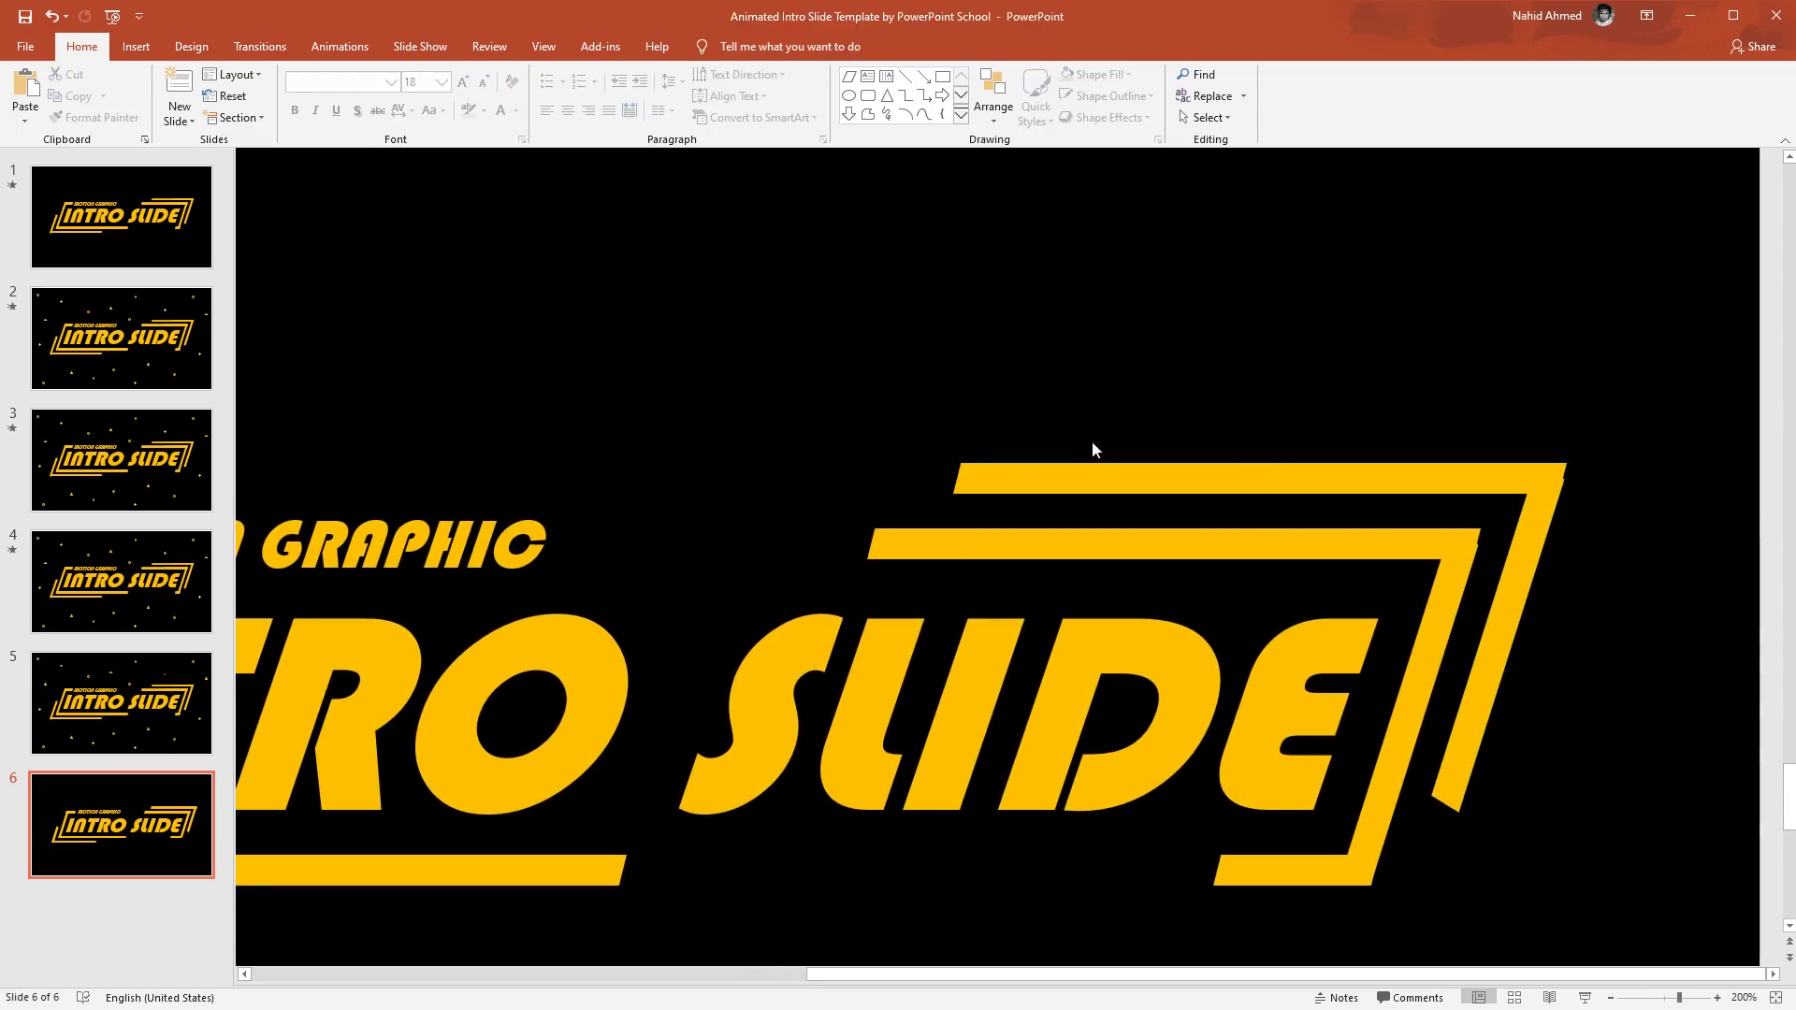
{"action": "left_click", "coordinate": [1019, 472]}
{"action": "left_click_drag", "start_coordinate": [972, 482], "coordinate": [1078, 487]}
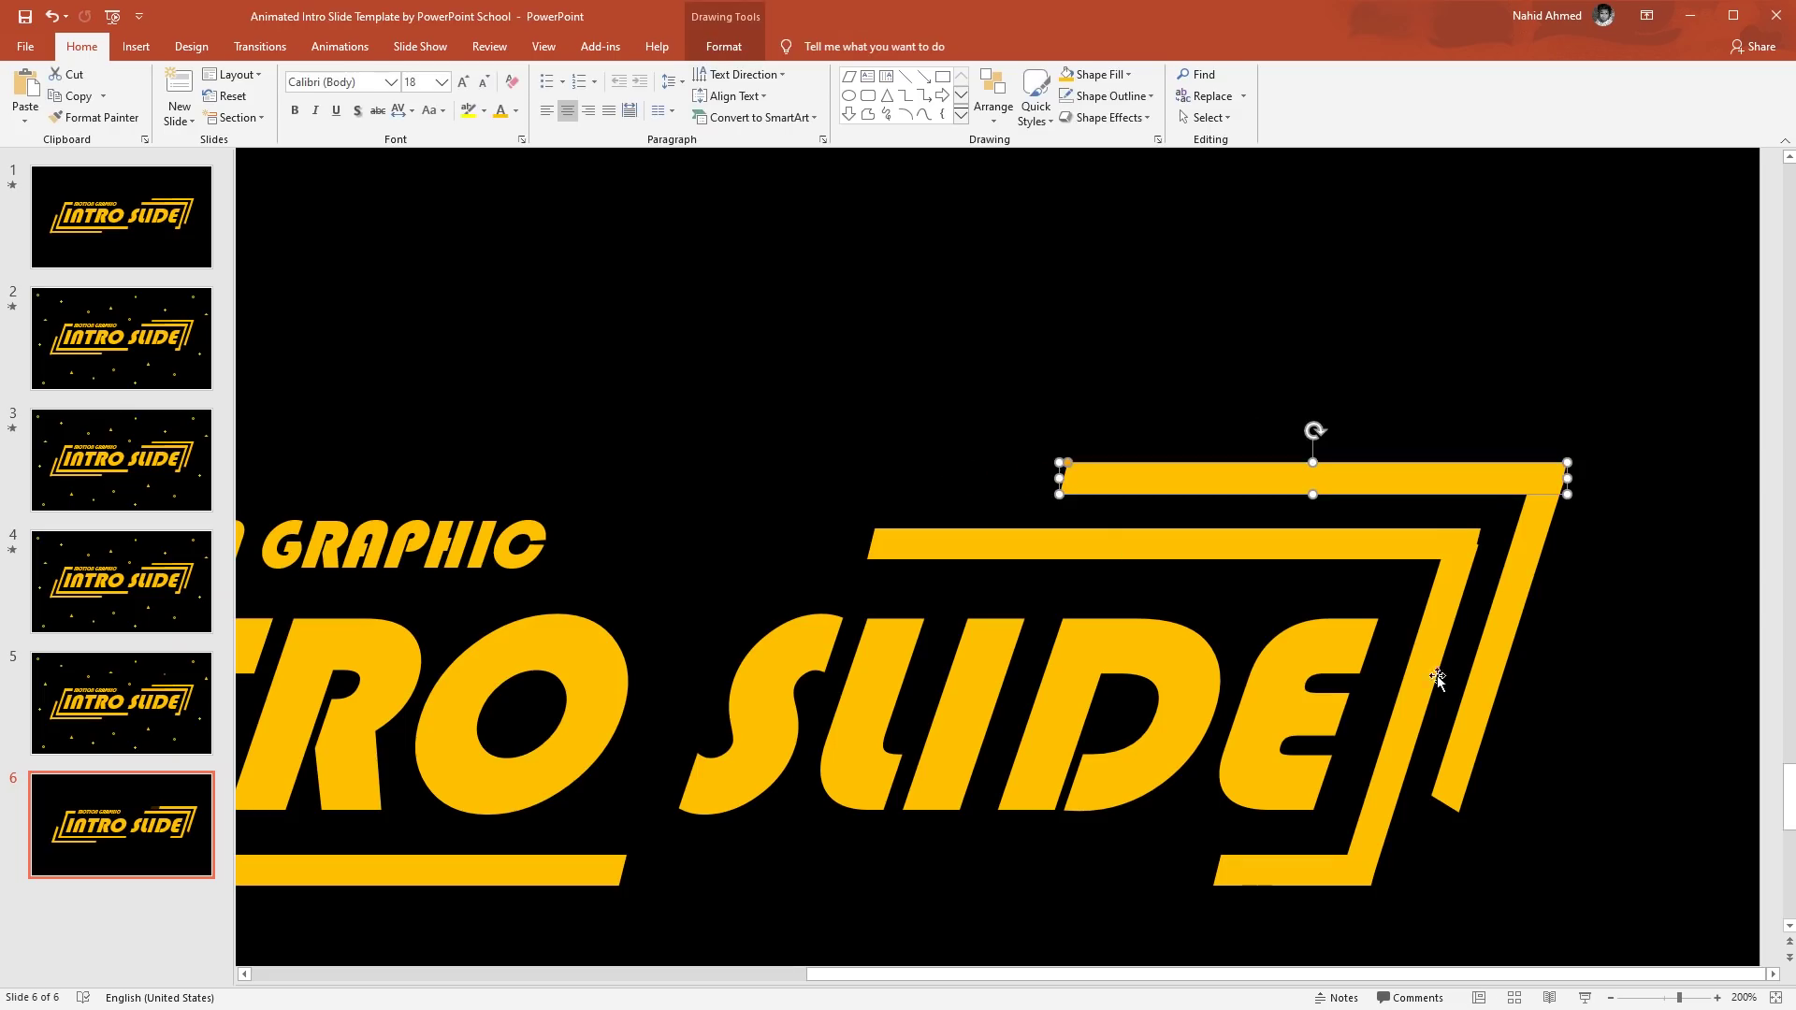
{"action": "left_click", "coordinate": [1506, 697]}
{"action": "scroll", "coordinate": [1479, 529], "scroll_direction": "down", "scroll_amount": 10}
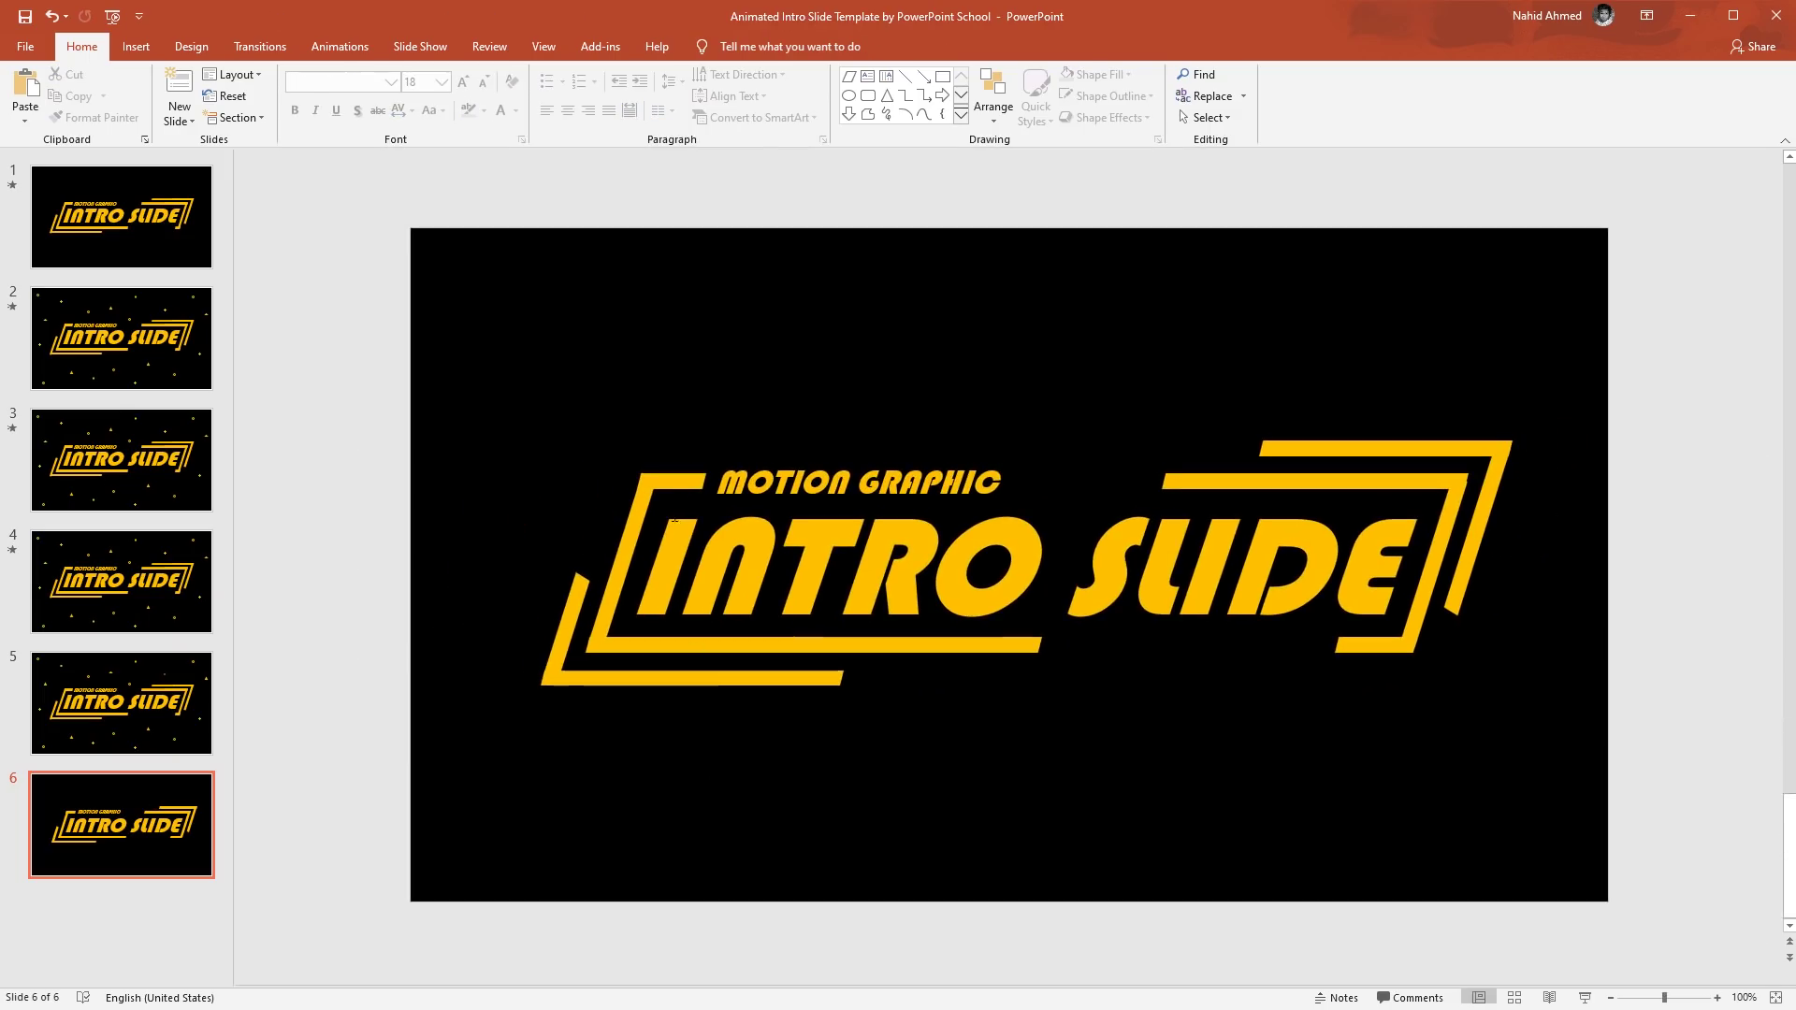
Nudge the short bar beside MOTION GRAPHIC, send the left-edge bar to back, and fill it black.
{"action": "left_click", "coordinate": [665, 485]}
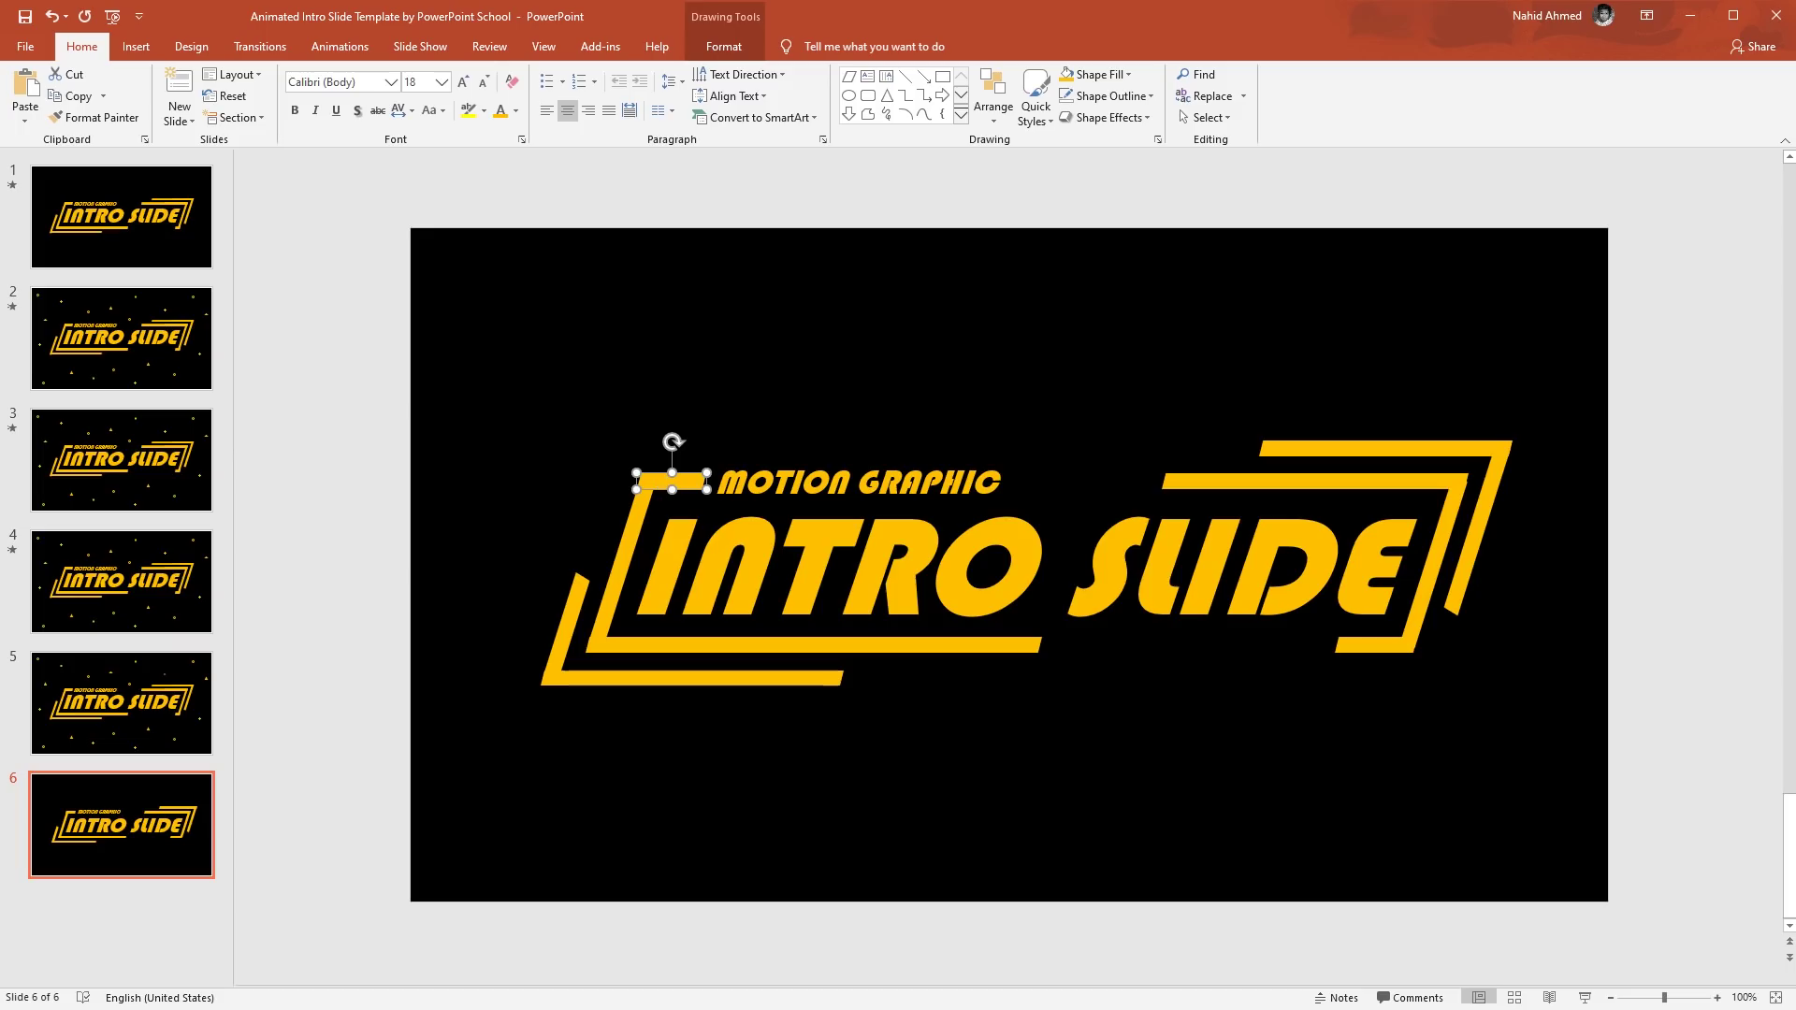
{"action": "mouse_move", "coordinate": [665, 485]}
{"action": "left_mouse_down"}
{"action": "mouse_move", "coordinate": [687, 505]}
{"action": "mouse_move", "coordinate": [449, 484]}
{"action": "mouse_move", "coordinate": [720, 500]}
{"action": "left_mouse_up"}
{"action": "right_click", "coordinate": [617, 485]}
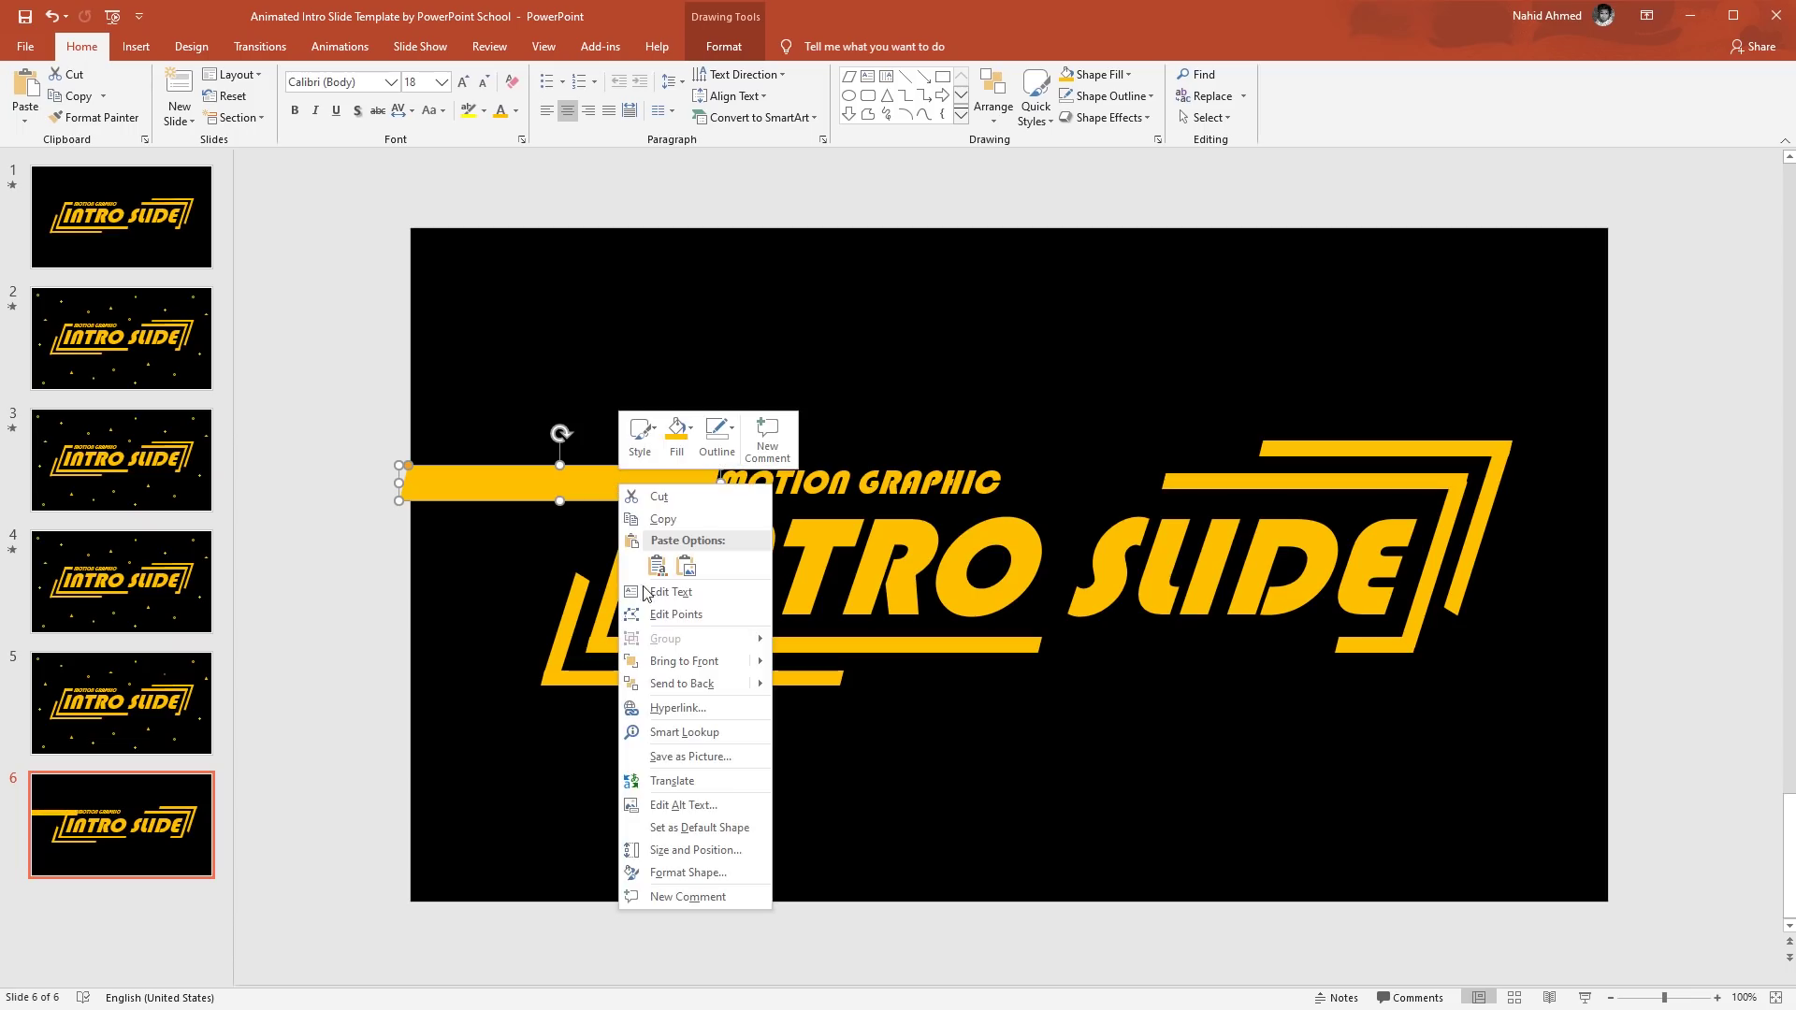
{"action": "left_click", "coordinate": [683, 682]}
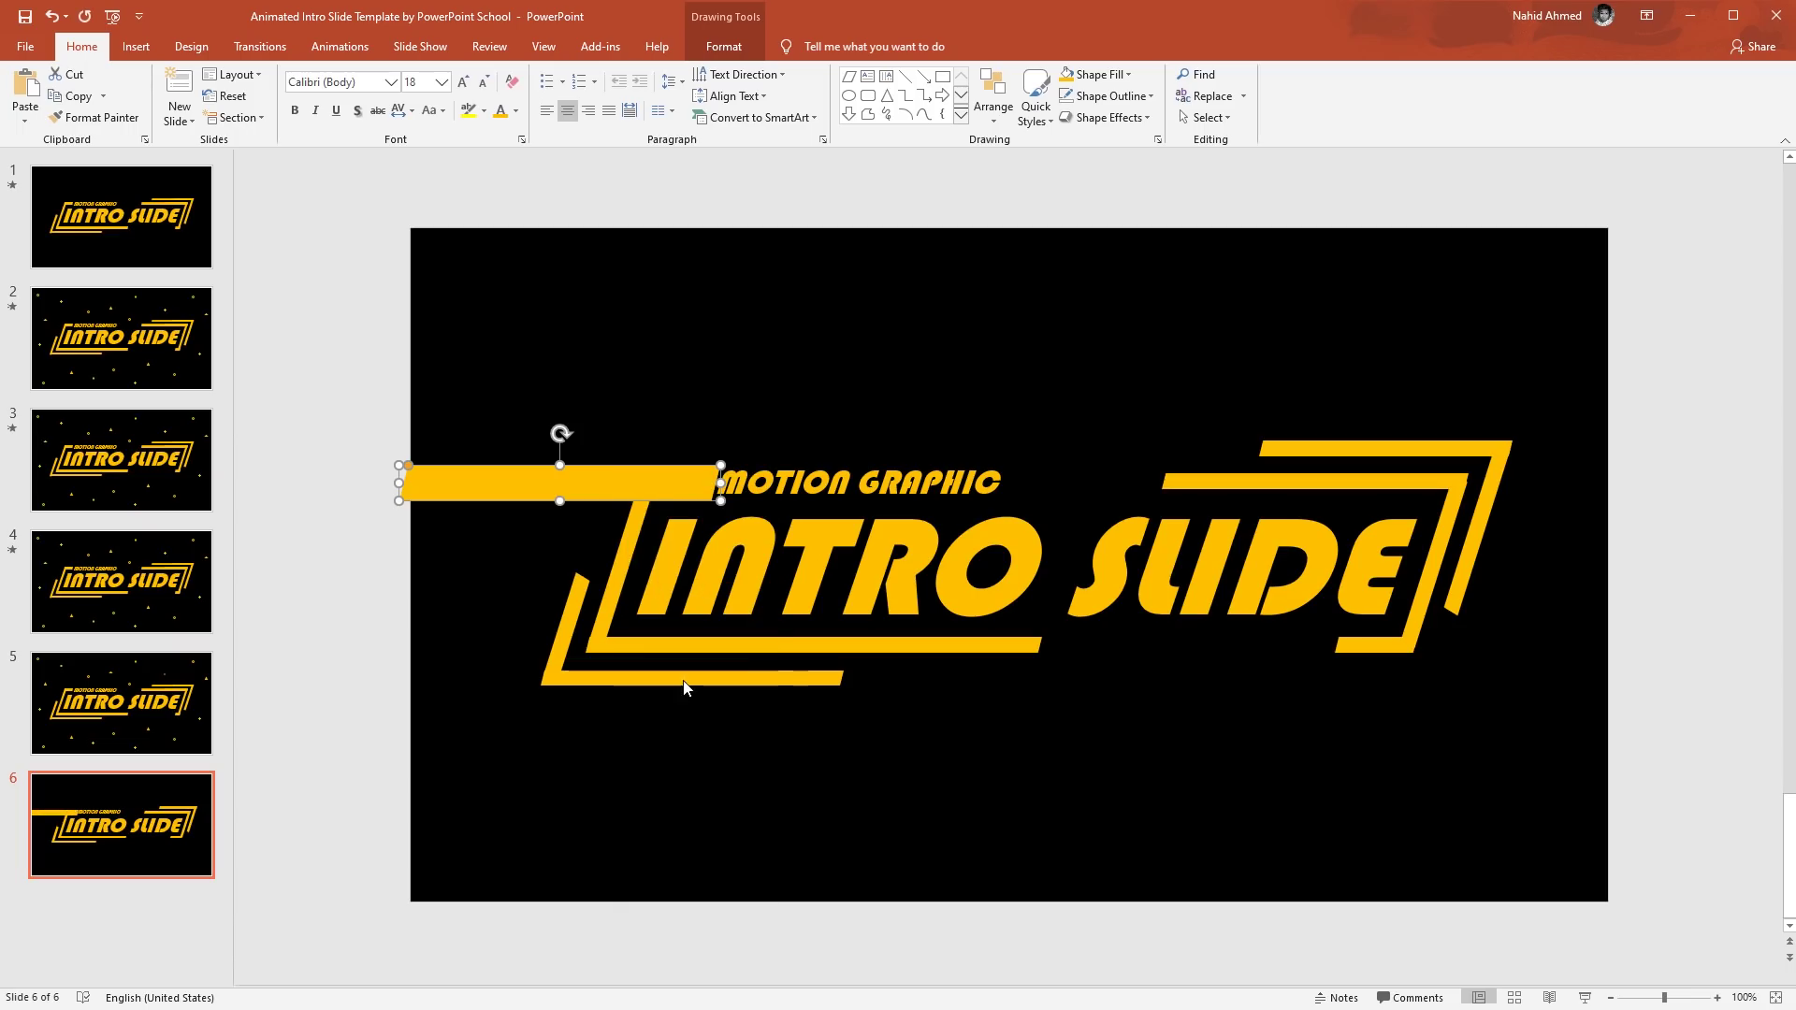
{"action": "left_click", "coordinate": [725, 45]}
{"action": "left_click", "coordinate": [686, 74]}
{"action": "left_click", "coordinate": [675, 117]}
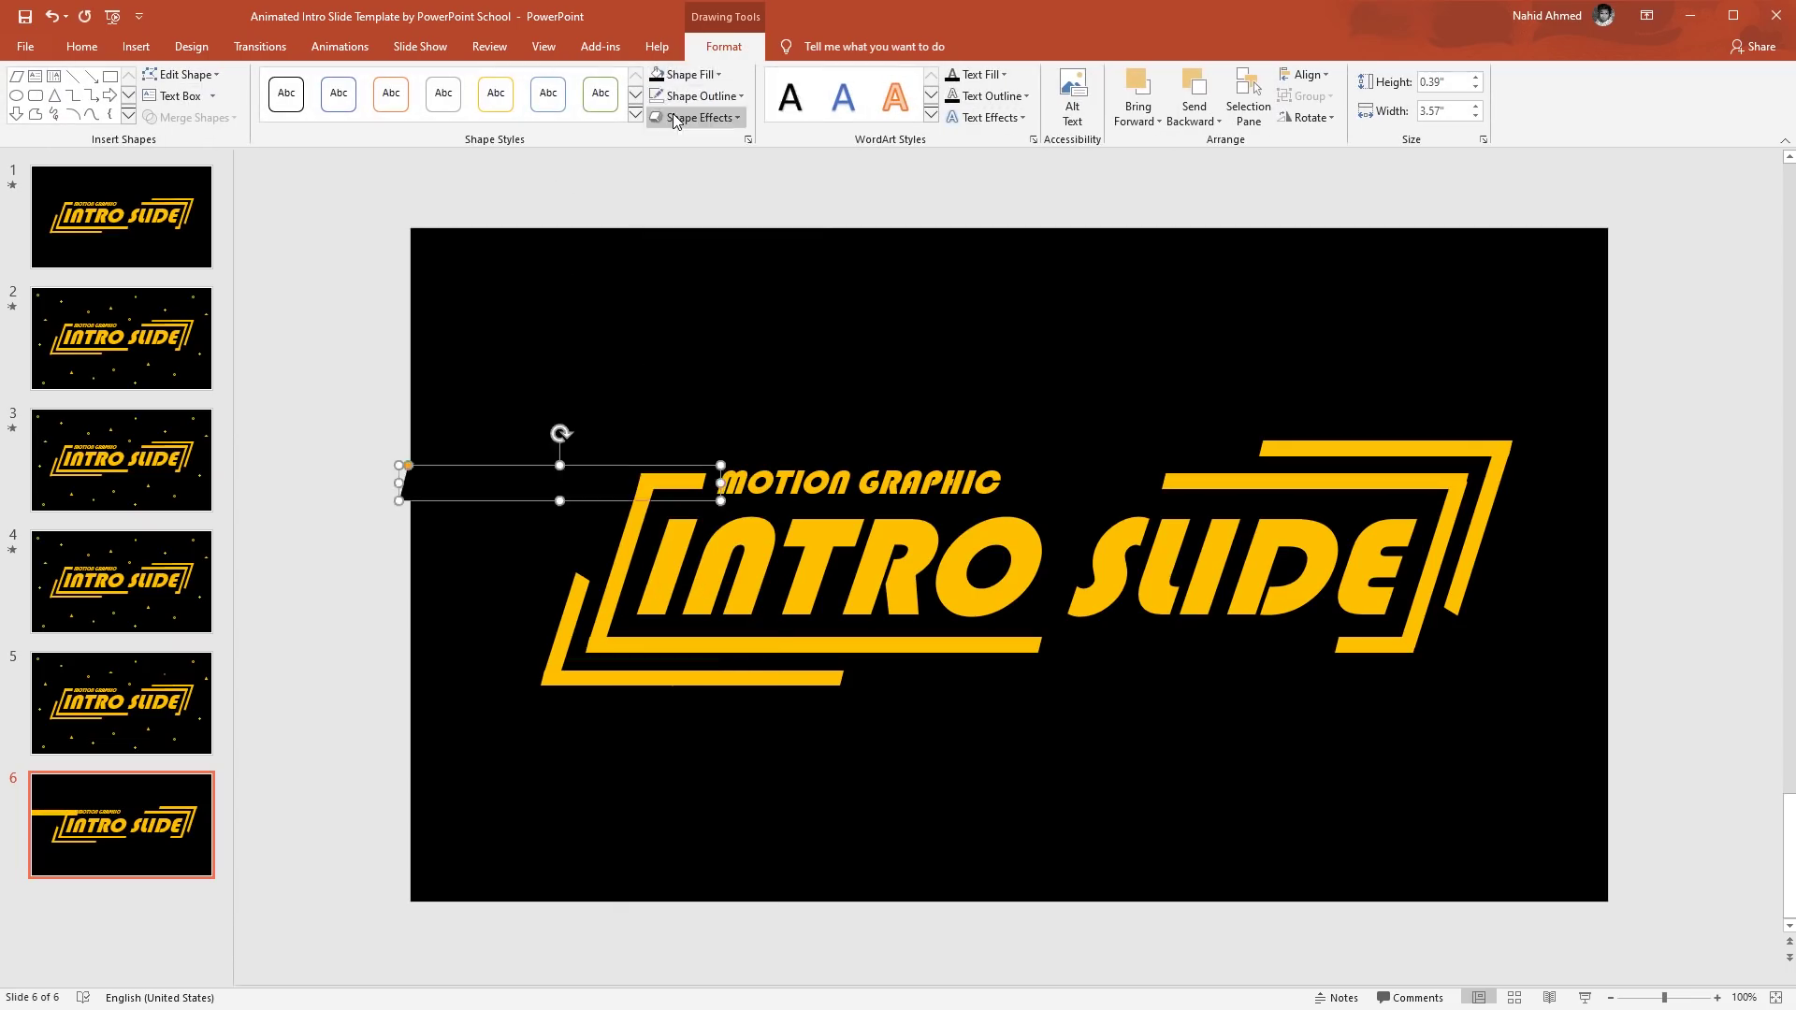
Send the MOTION GRAPHIC text box to the back behind the black bar.
{"action": "left_click", "coordinate": [909, 477]}
{"action": "right_click", "coordinate": [914, 456]}
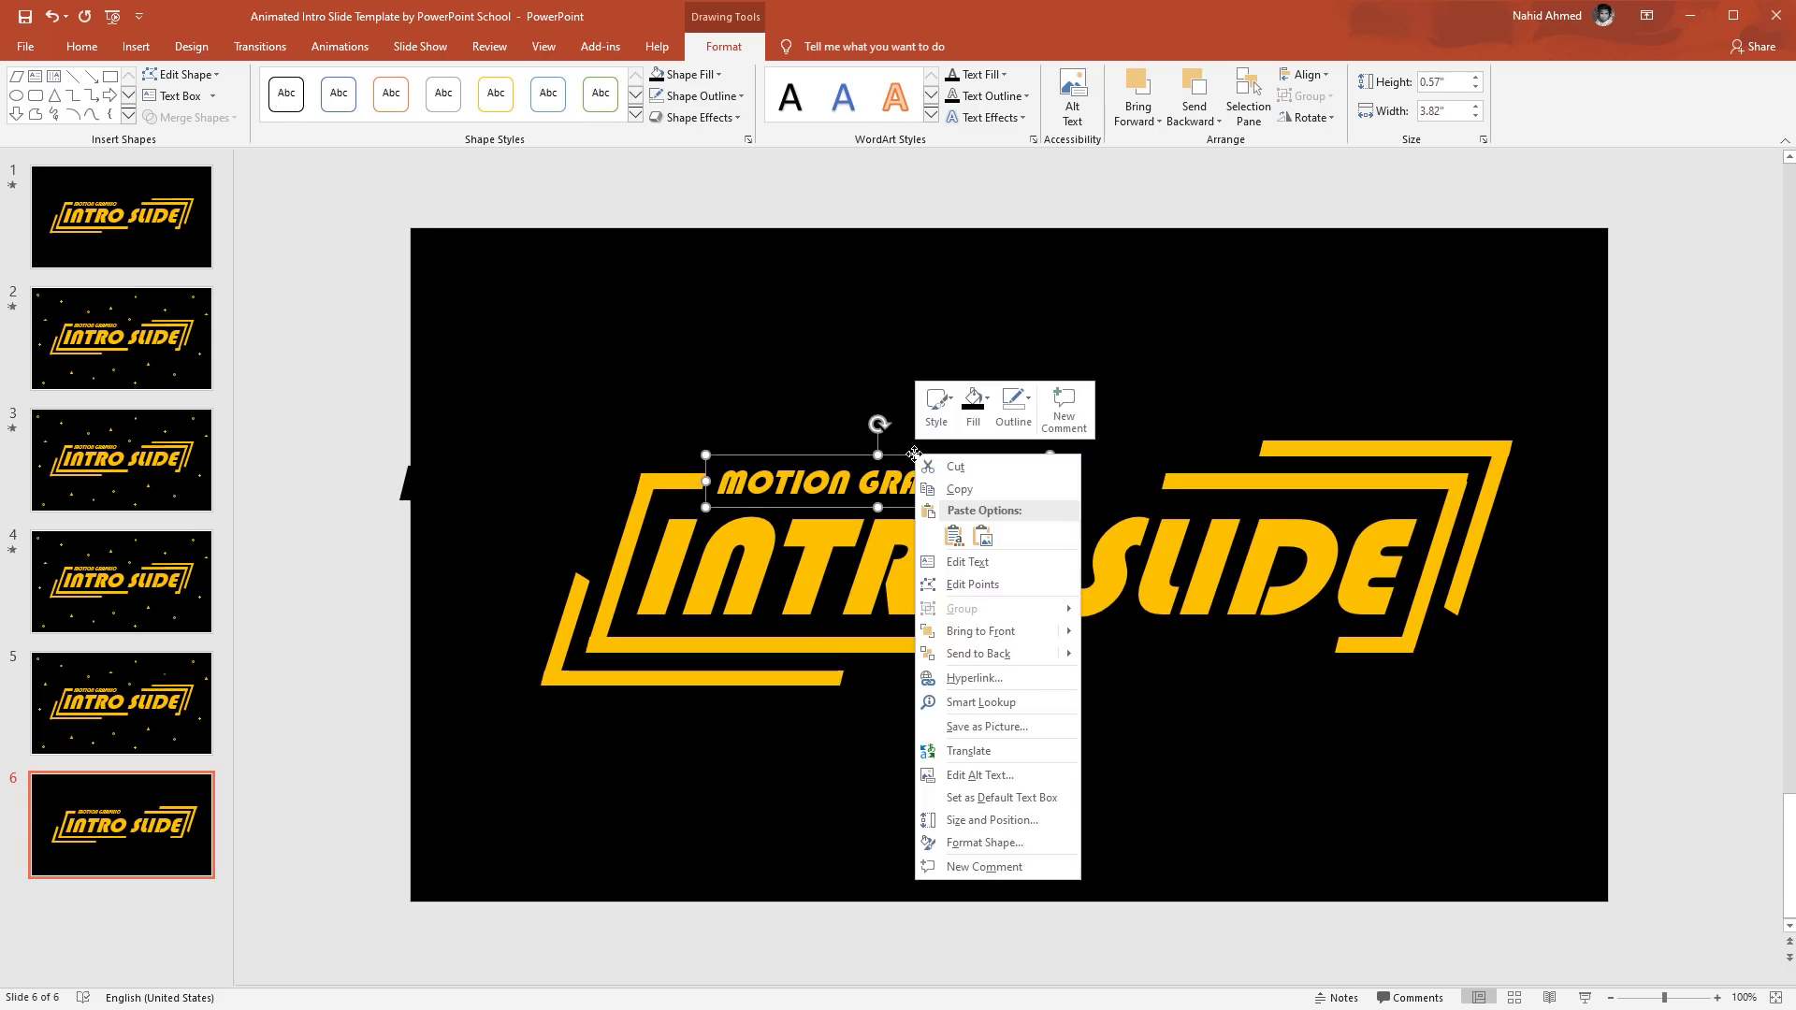
{"action": "left_click", "coordinate": [968, 659]}
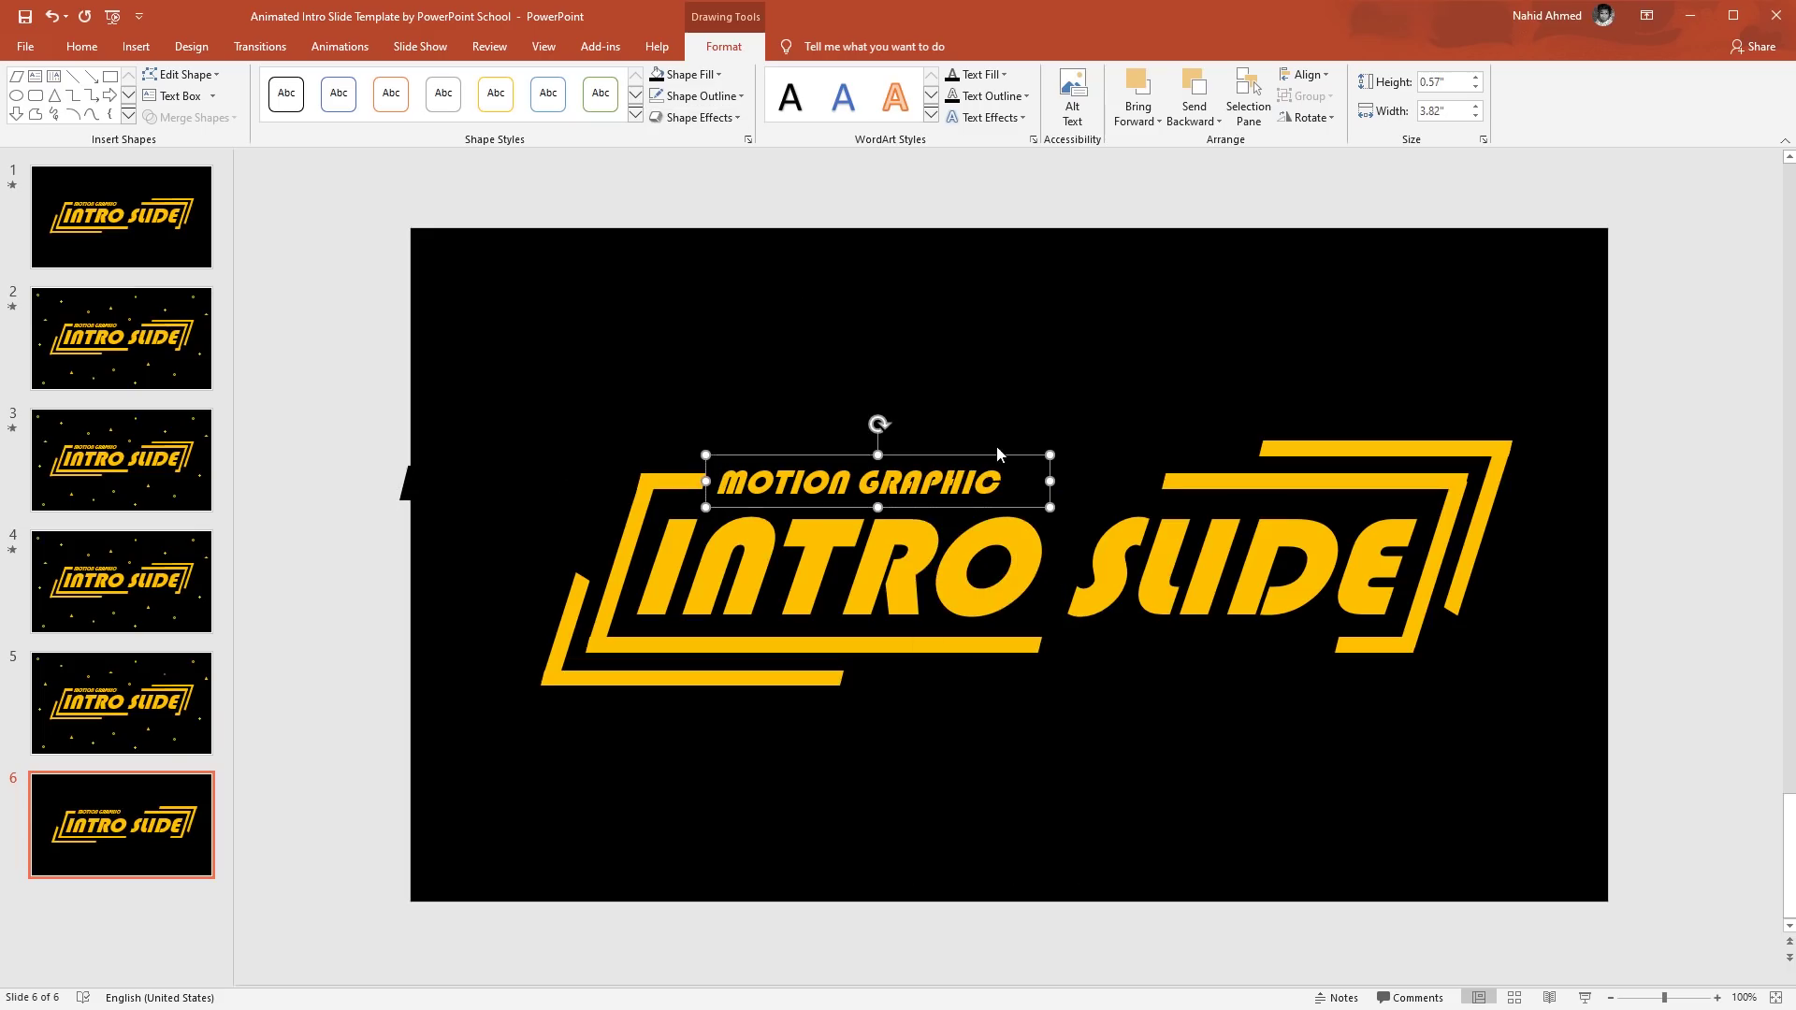
{"action": "left_click_drag", "start_coordinate": [999, 456], "coordinate": [849, 463]}
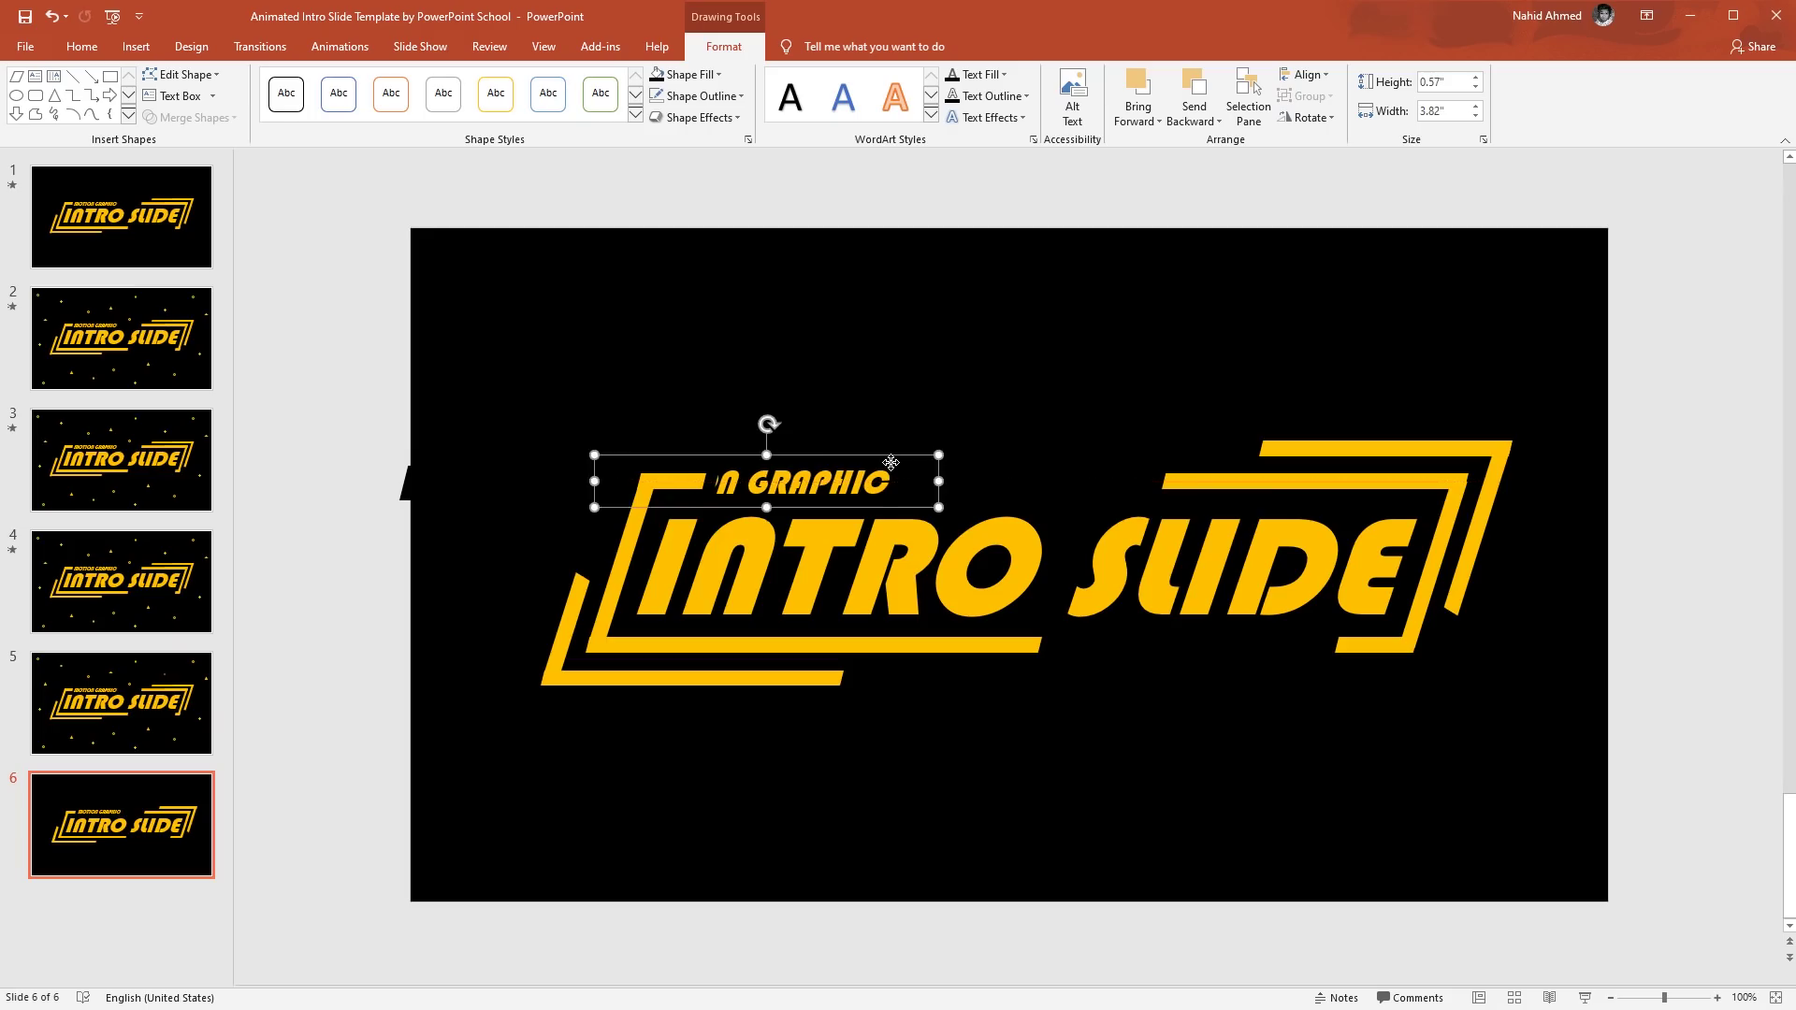
{"action": "key", "text": "ctrl+z"}
{"action": "left_click", "coordinate": [1044, 322]}
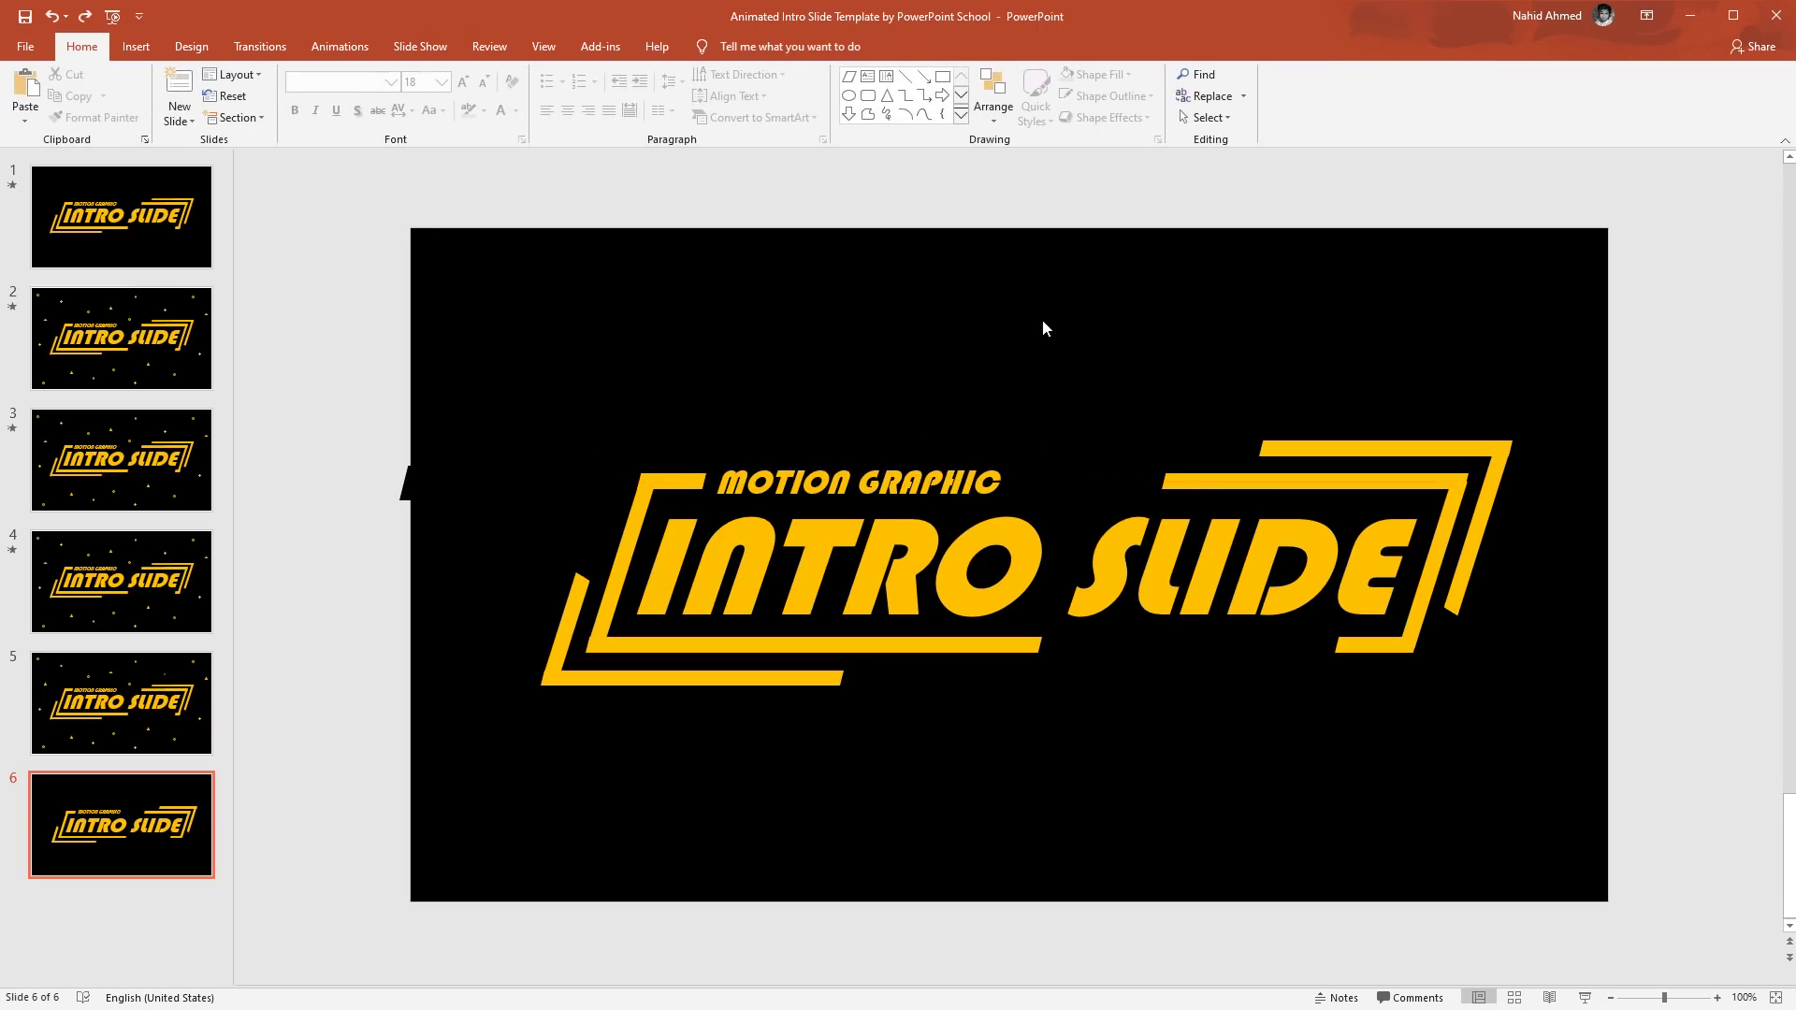
Duplicate the top-right bar down-right, widen it, send it to back, and fill it black.
{"action": "left_click", "coordinate": [1436, 454]}
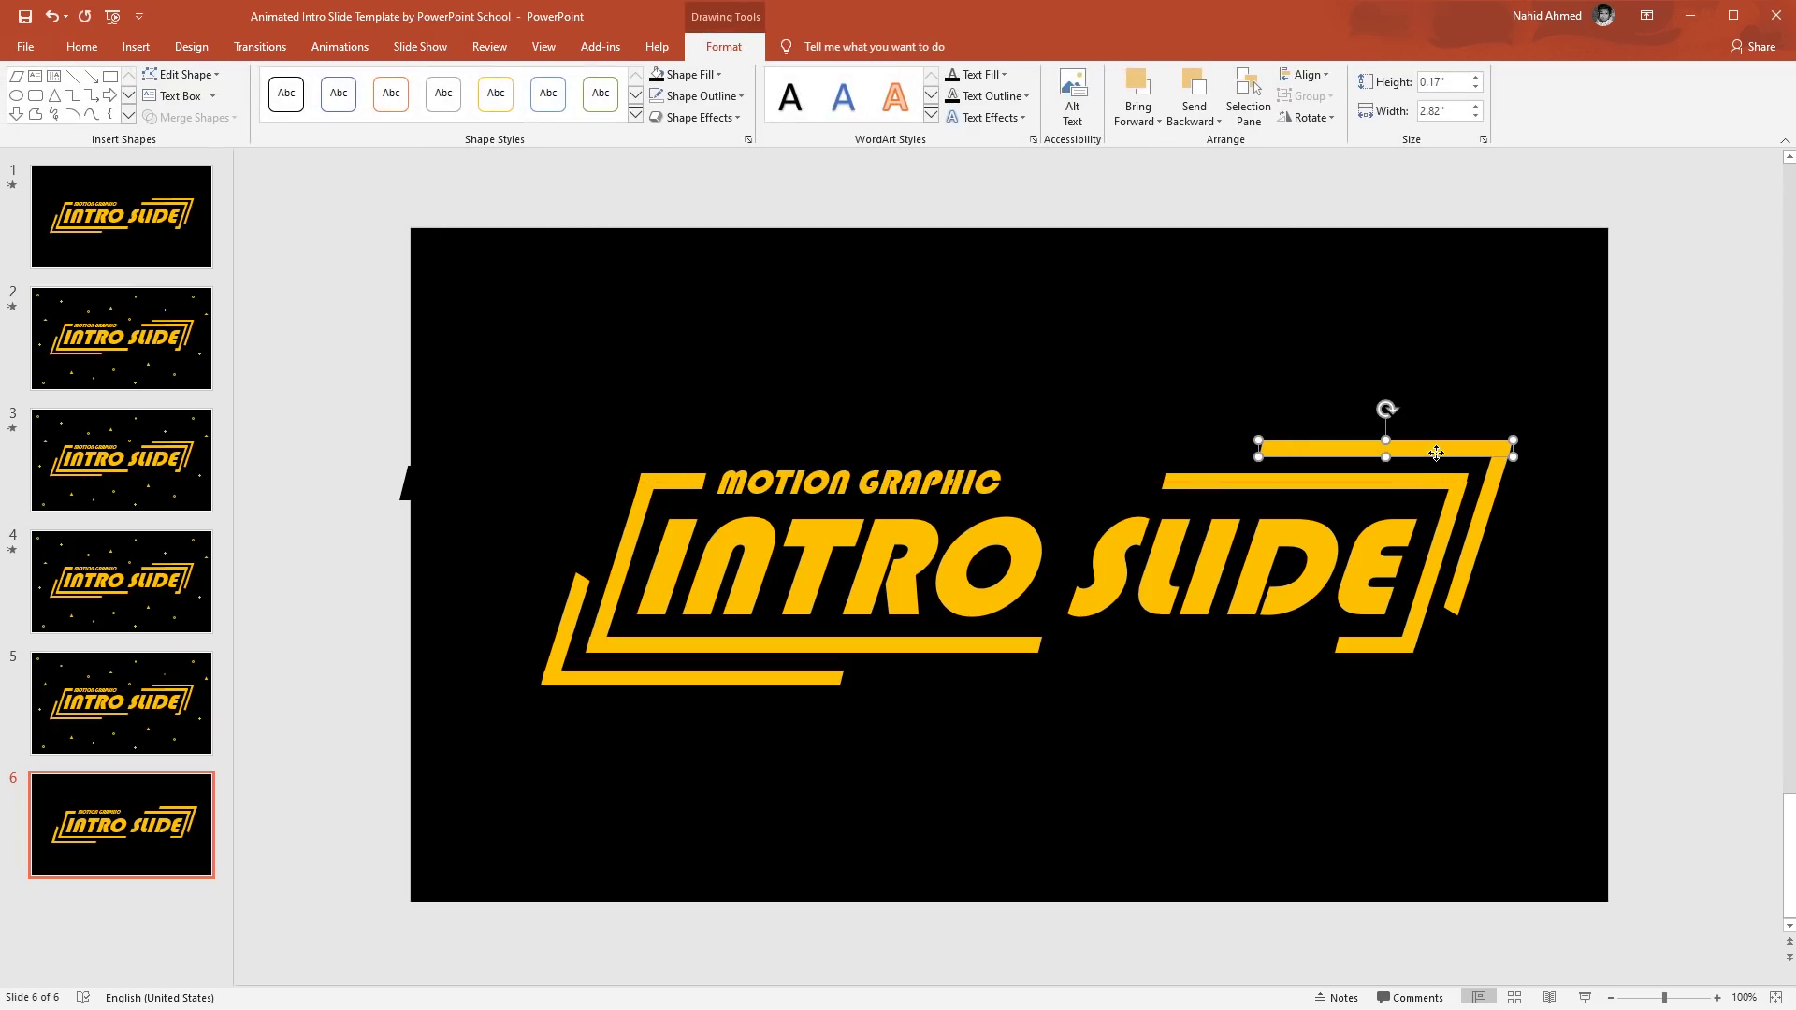
{"action": "left_click_drag", "start_coordinate": [1436, 453], "coordinate": [1555, 633]}
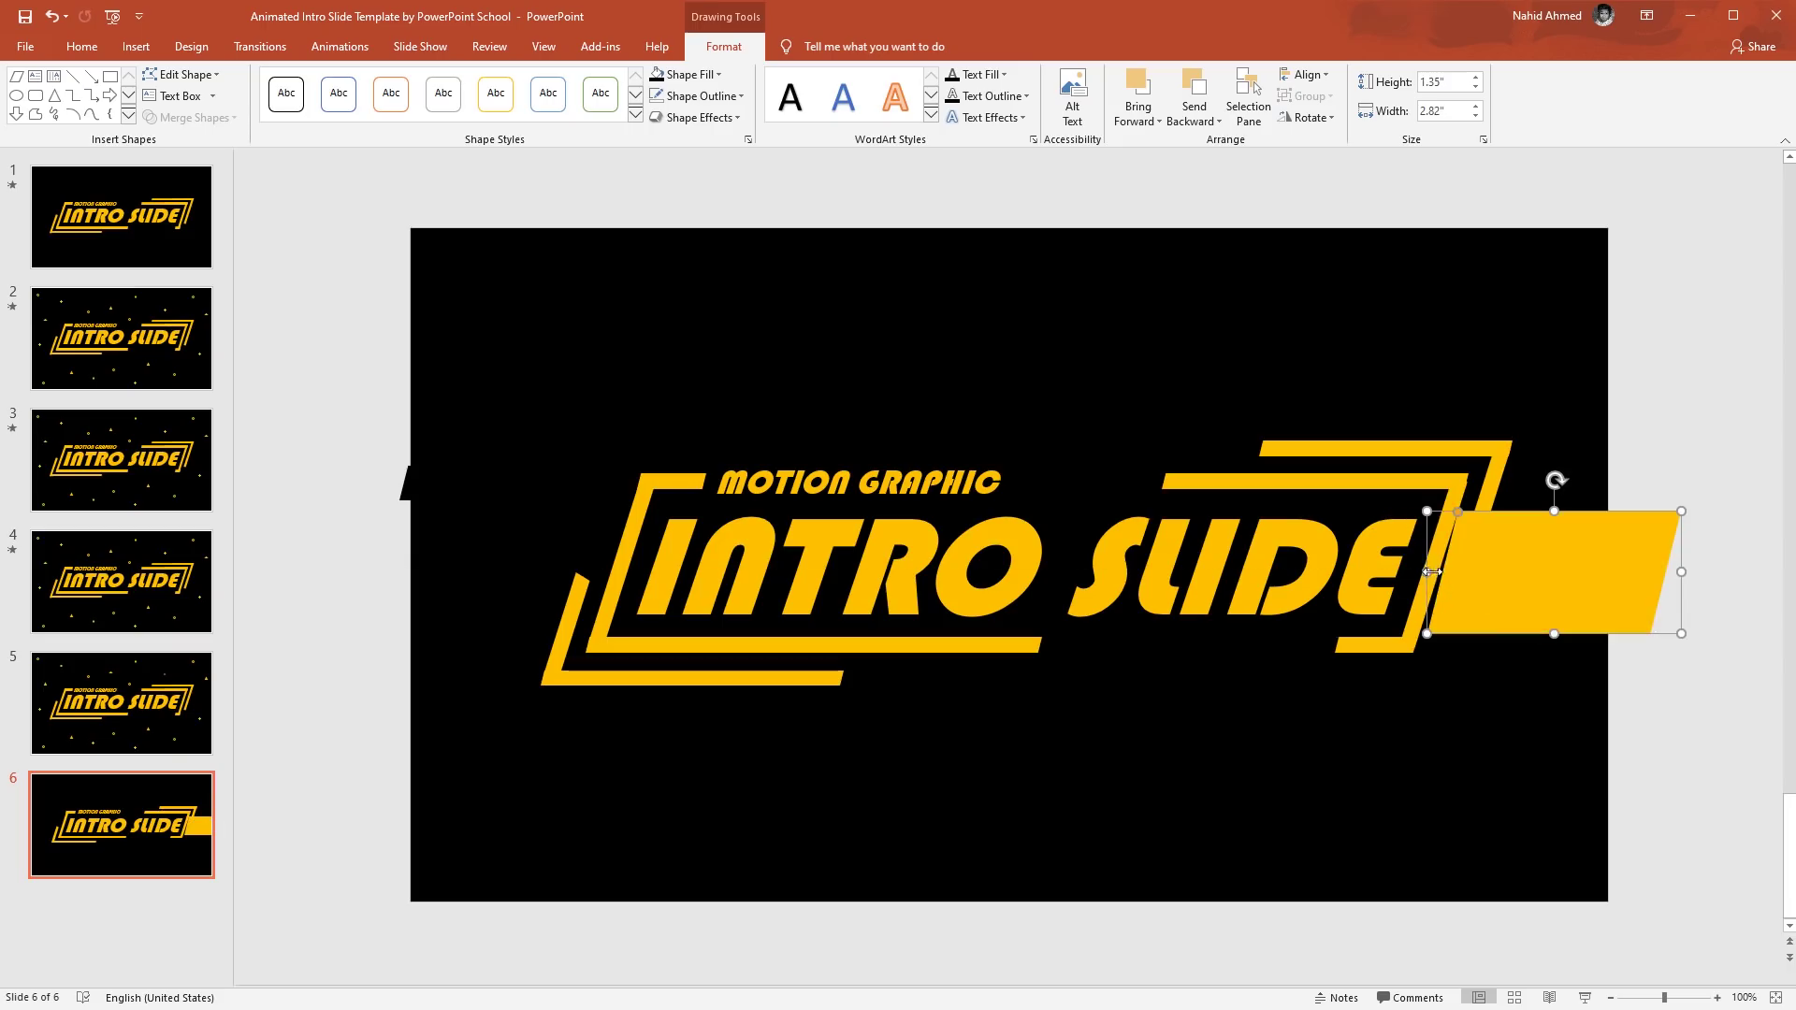
{"action": "left_click_drag", "start_coordinate": [1432, 571], "coordinate": [1397, 572]}
{"action": "left_click_drag", "start_coordinate": [1510, 561], "coordinate": [1502, 563]}
{"action": "right_click", "coordinate": [1504, 571]}
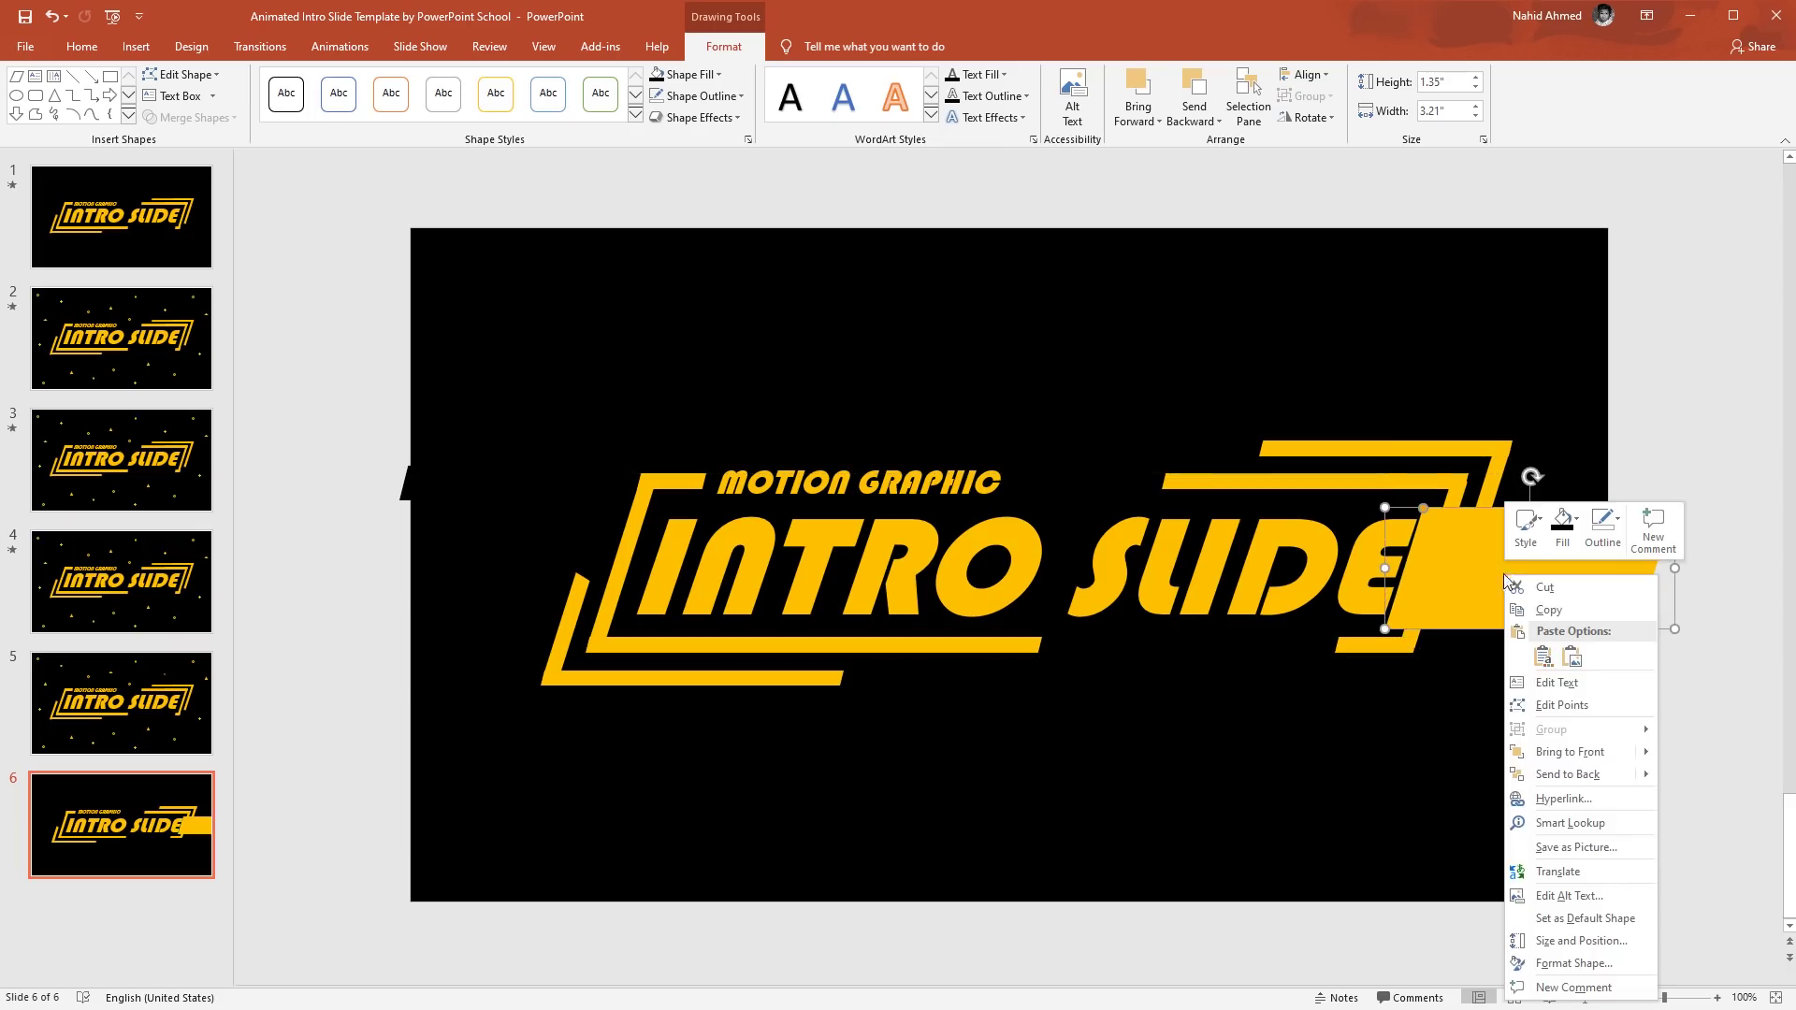
{"action": "left_click", "coordinate": [1597, 774]}
{"action": "left_click", "coordinate": [693, 76]}
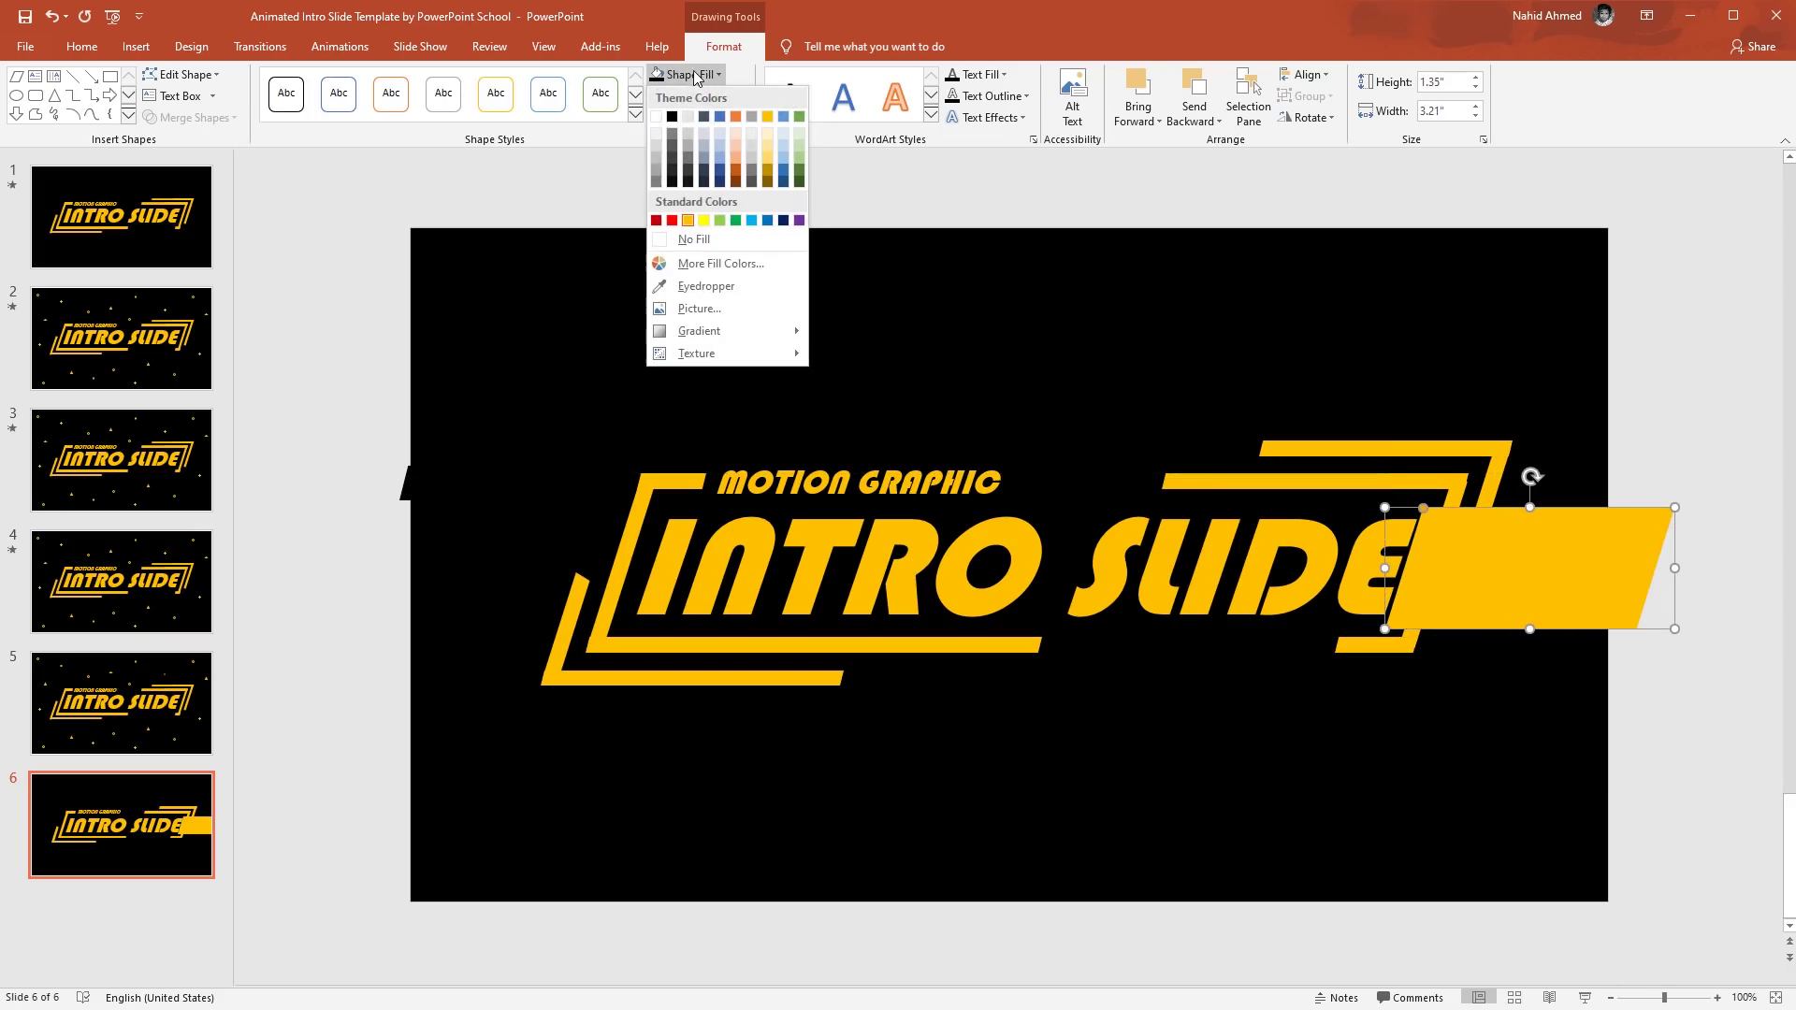
{"action": "left_click", "coordinate": [672, 116]}
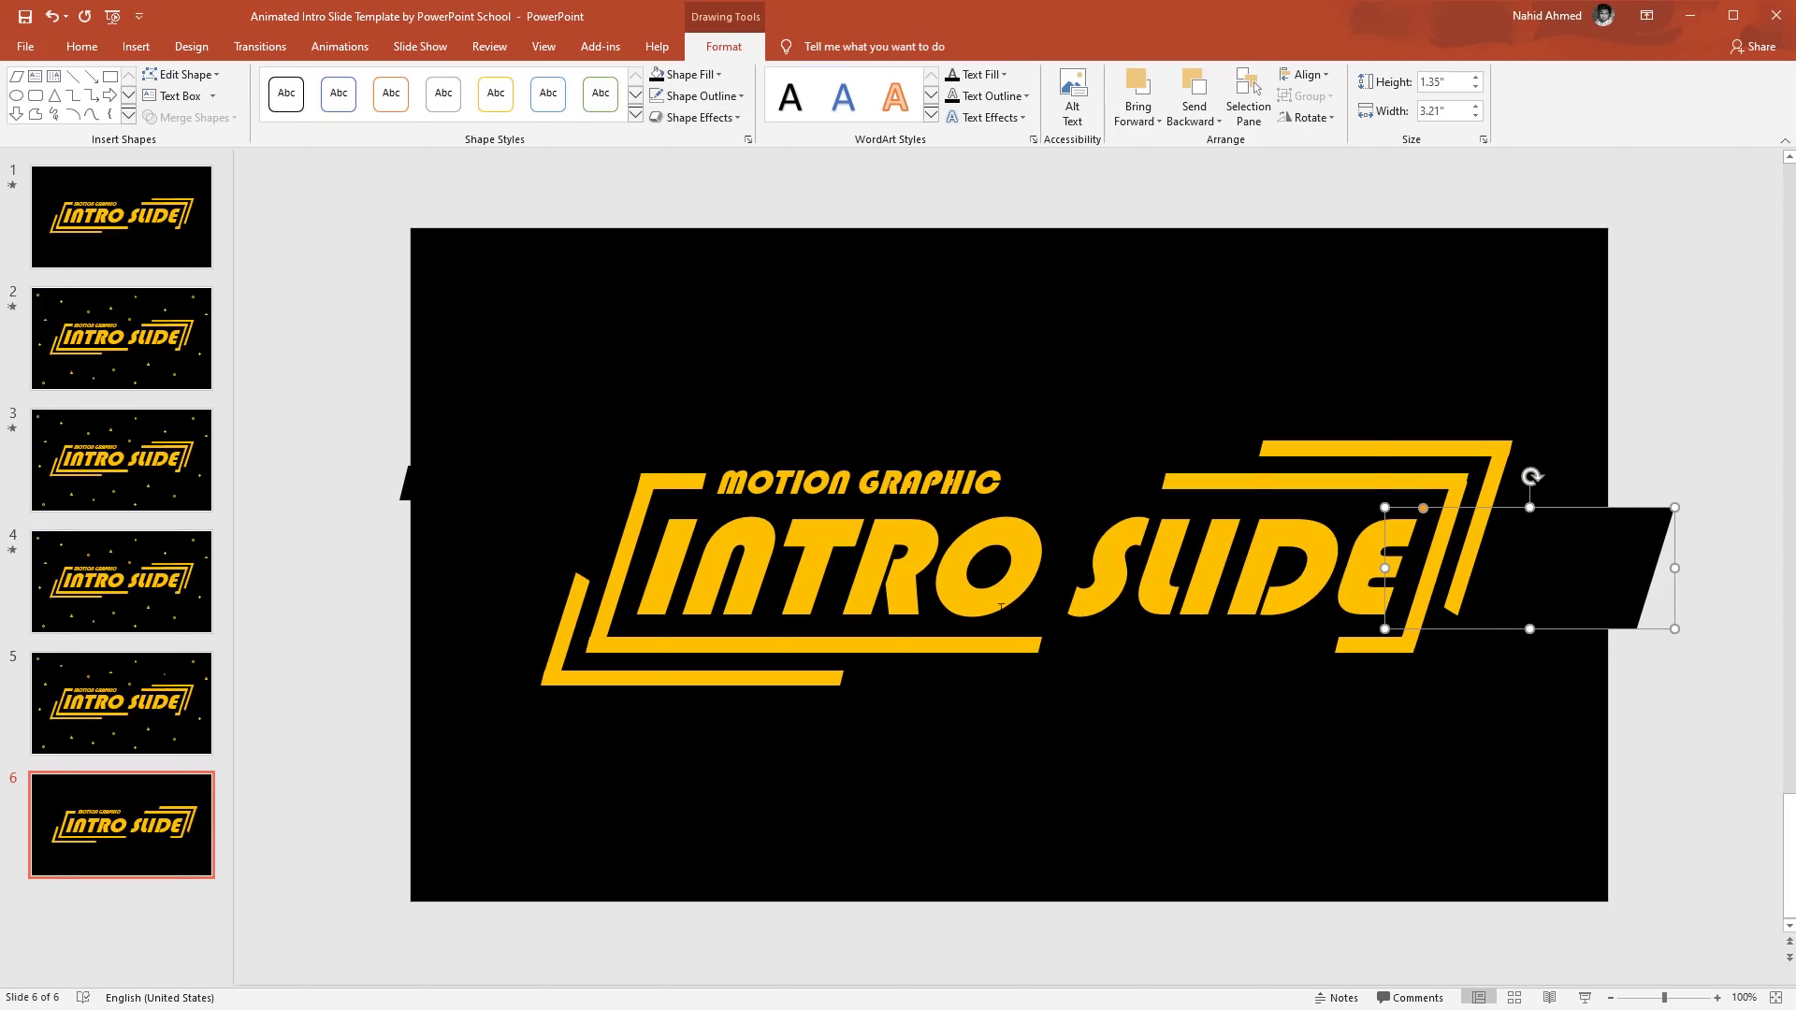
Send the INTRO SLIDE text group to the back behind the black block.
{"action": "left_click", "coordinate": [1167, 652]}
{"action": "right_click", "coordinate": [1167, 652]}
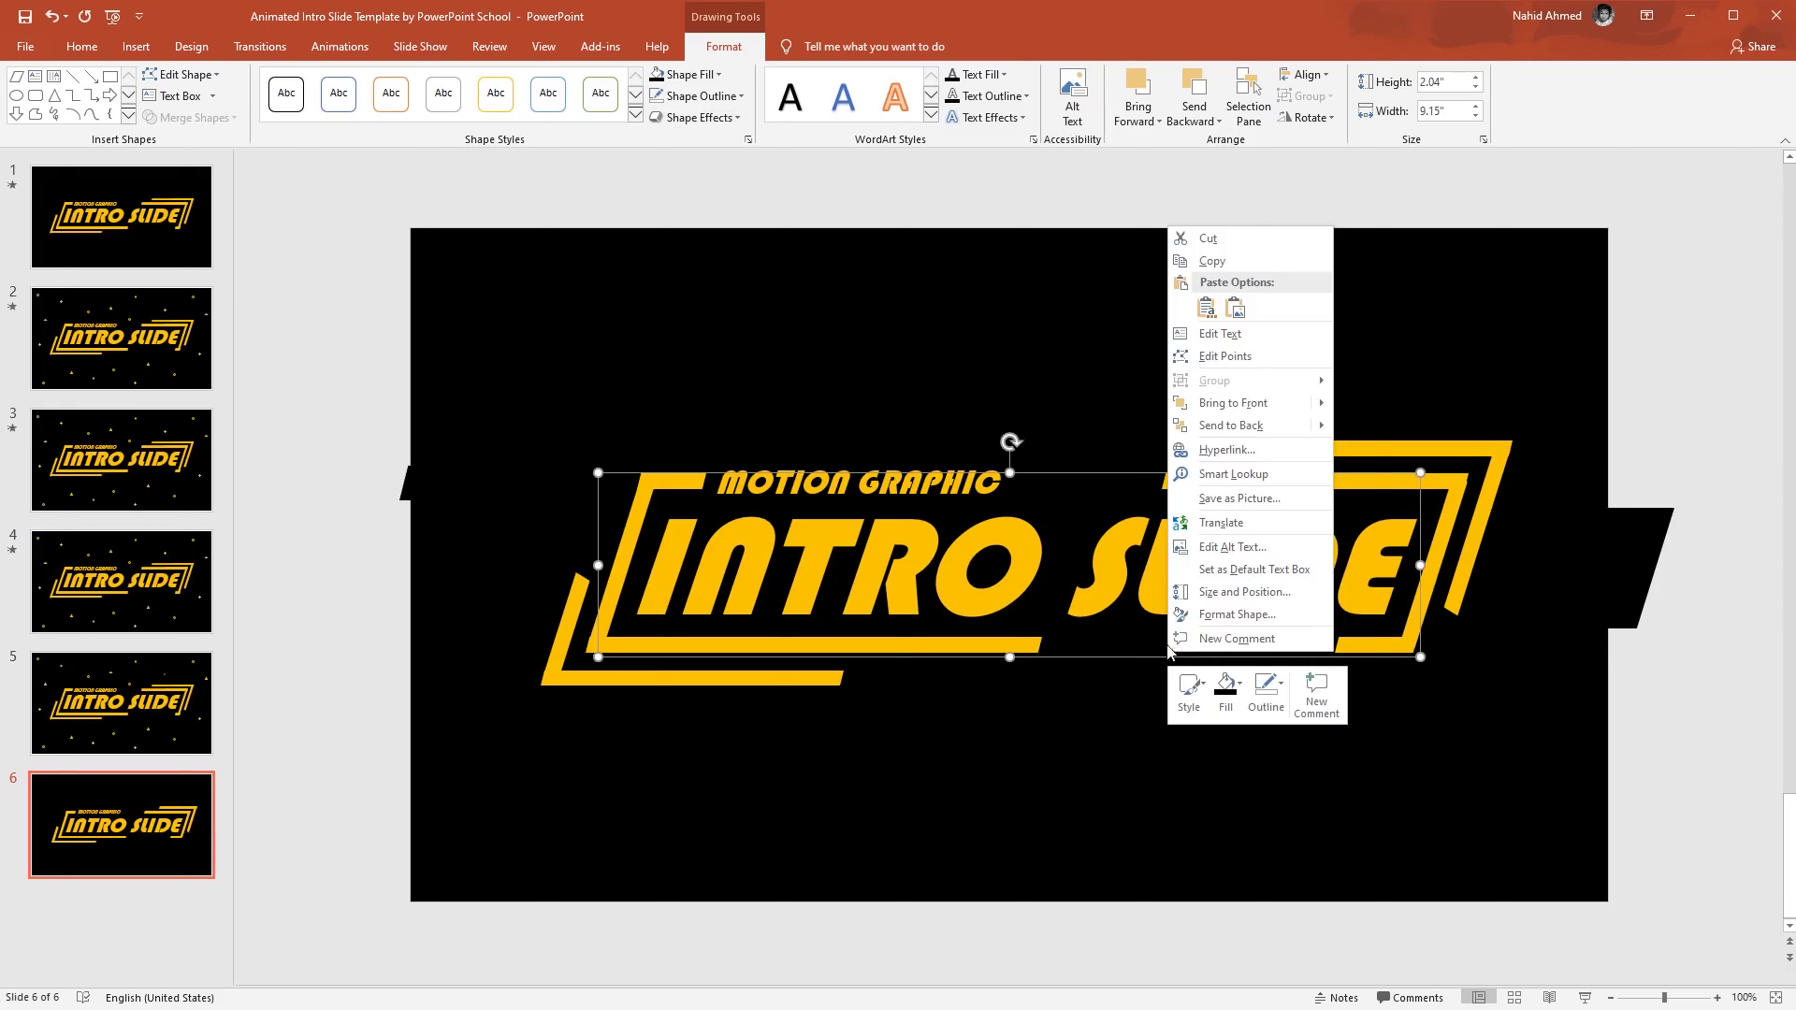
{"action": "left_click", "coordinate": [1228, 426]}
{"action": "left_click_drag", "start_coordinate": [1214, 661], "coordinate": [1292, 654]}
{"action": "key", "text": "ctrl+z"}
{"action": "left_click", "coordinate": [1248, 748]}
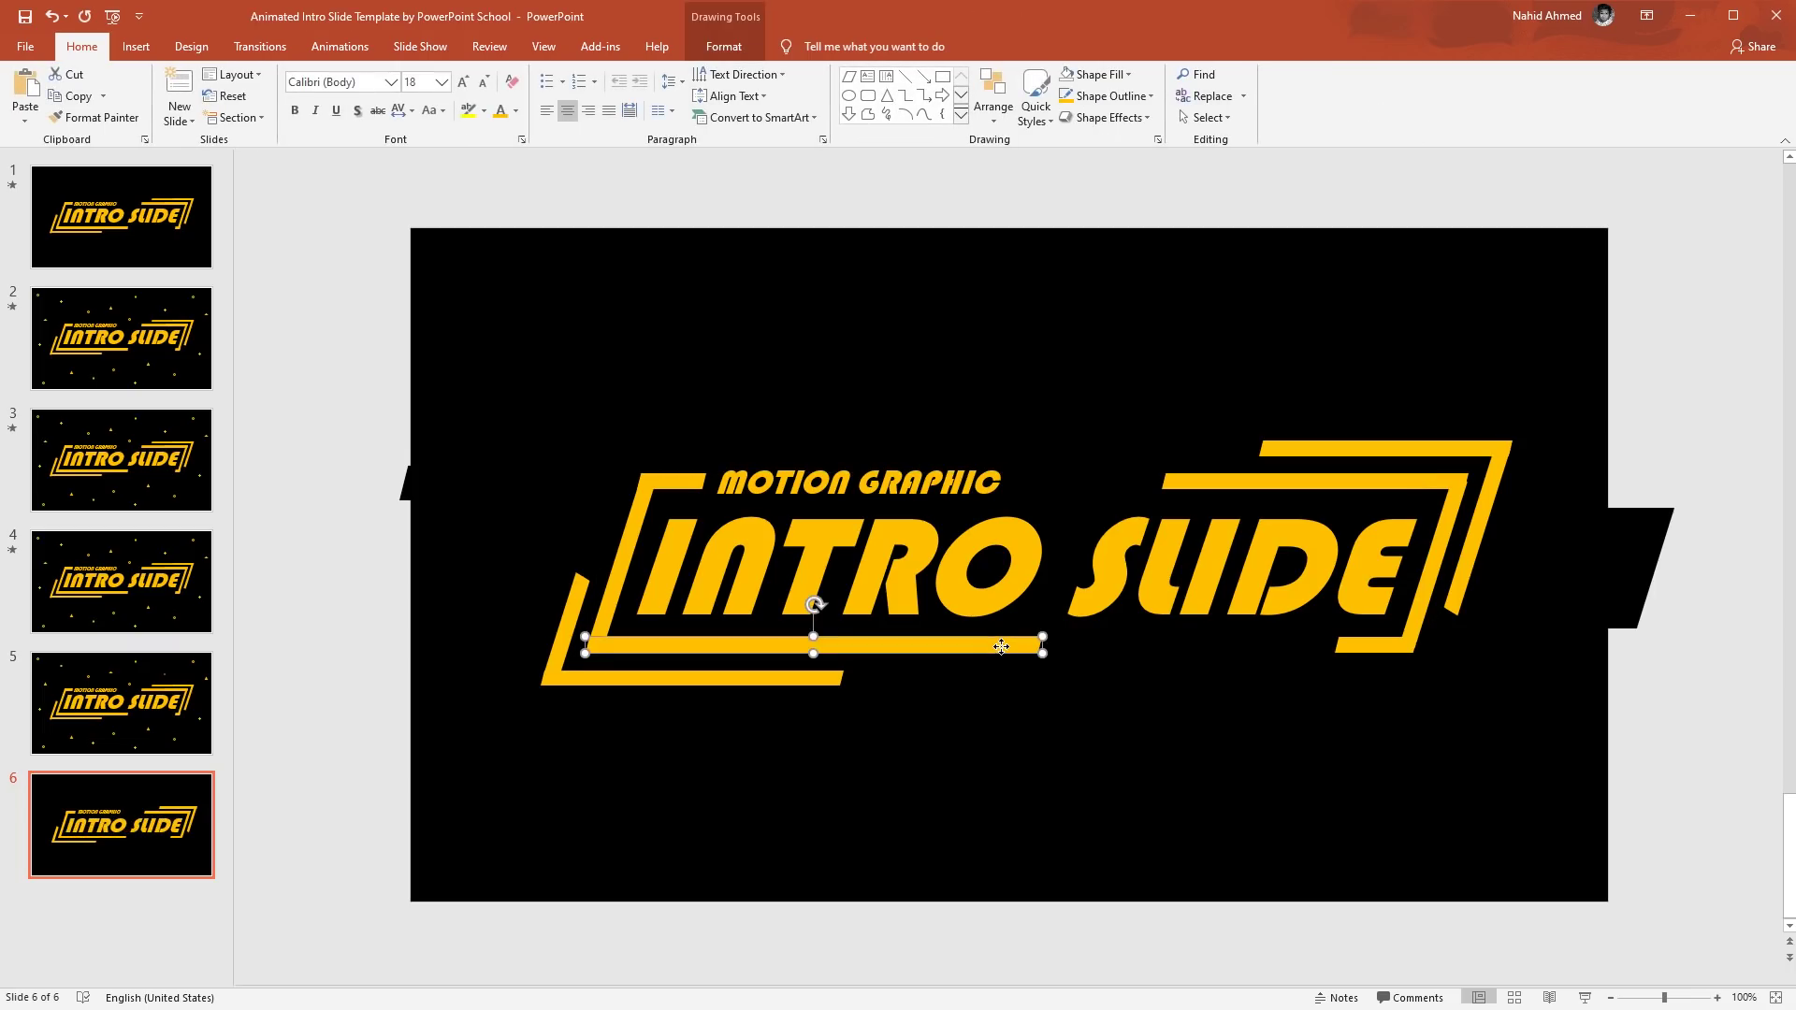
Copy the thin gold bar below INTRO to the lower right, extending past the slide's right edge.
{"action": "left_click_drag", "start_coordinate": [1001, 646], "coordinate": [1695, 704]}
{"action": "left_click_drag", "start_coordinate": [1307, 708], "coordinate": [1355, 716]}
{"action": "left_click", "coordinate": [1052, 769]}
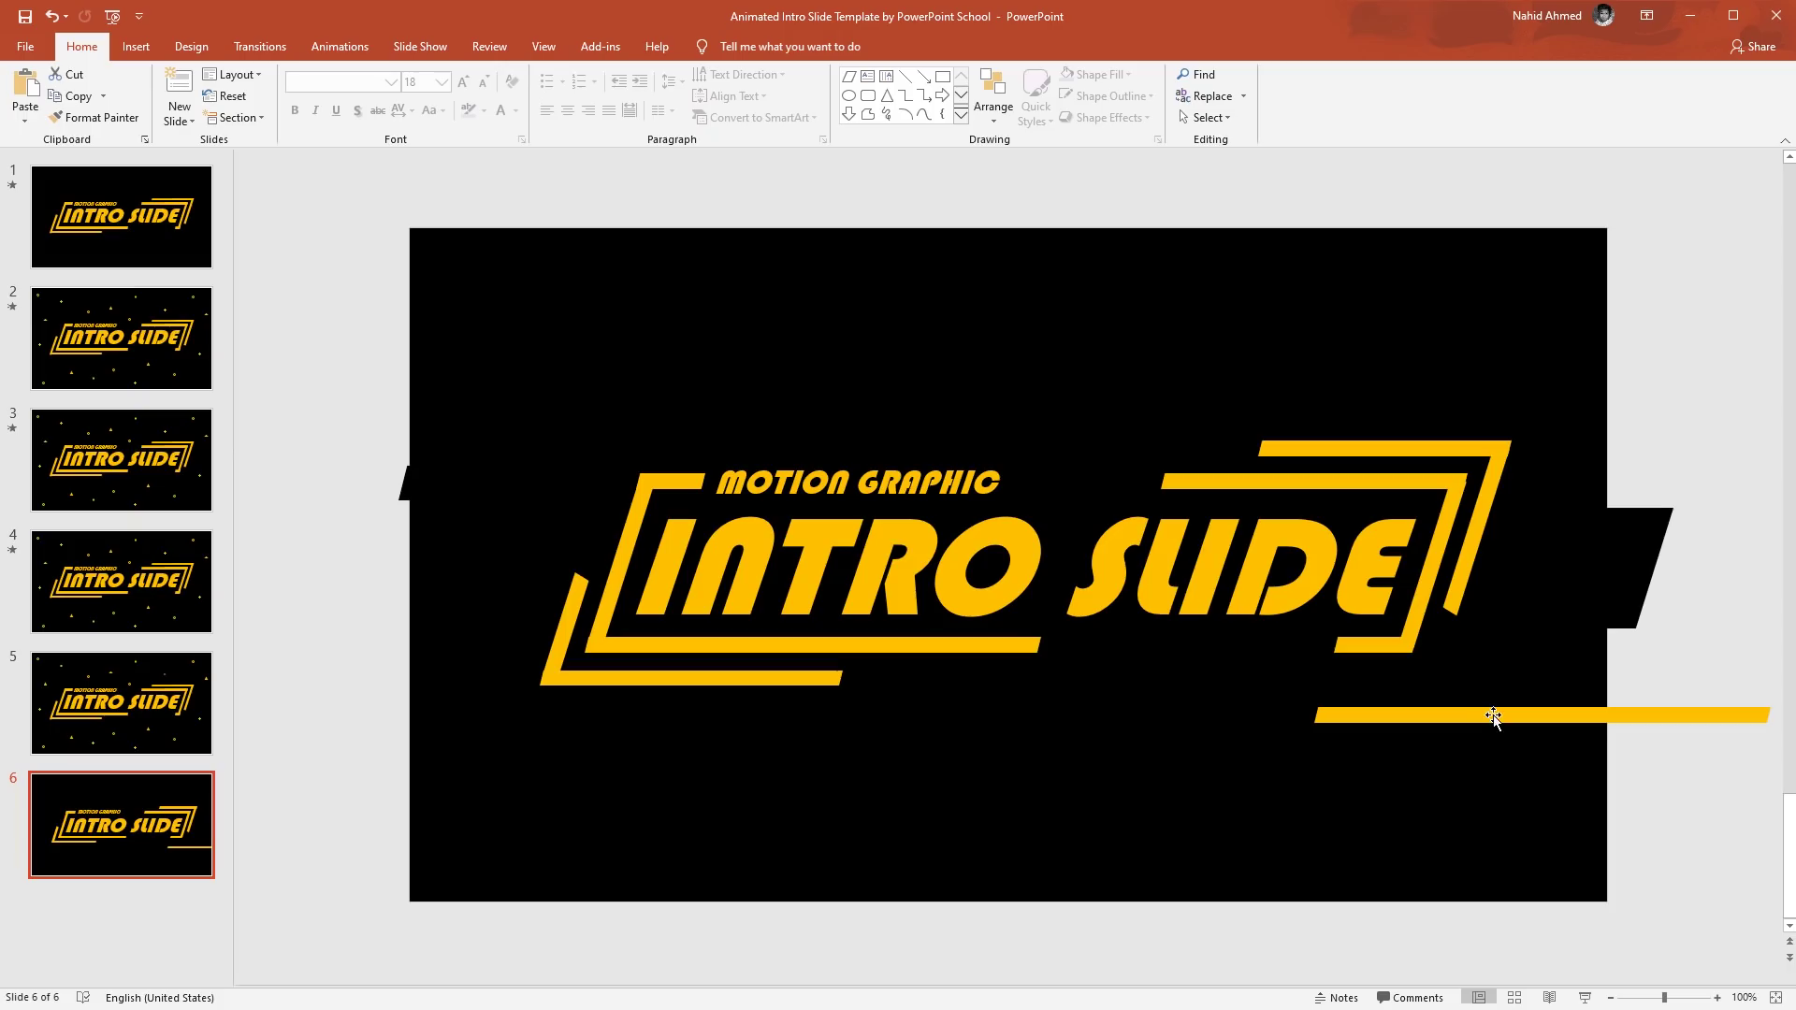
Cover the lower-right yellow bar's on-slide part with a black rectangle with no outline.
{"action": "left_click", "coordinate": [943, 75]}
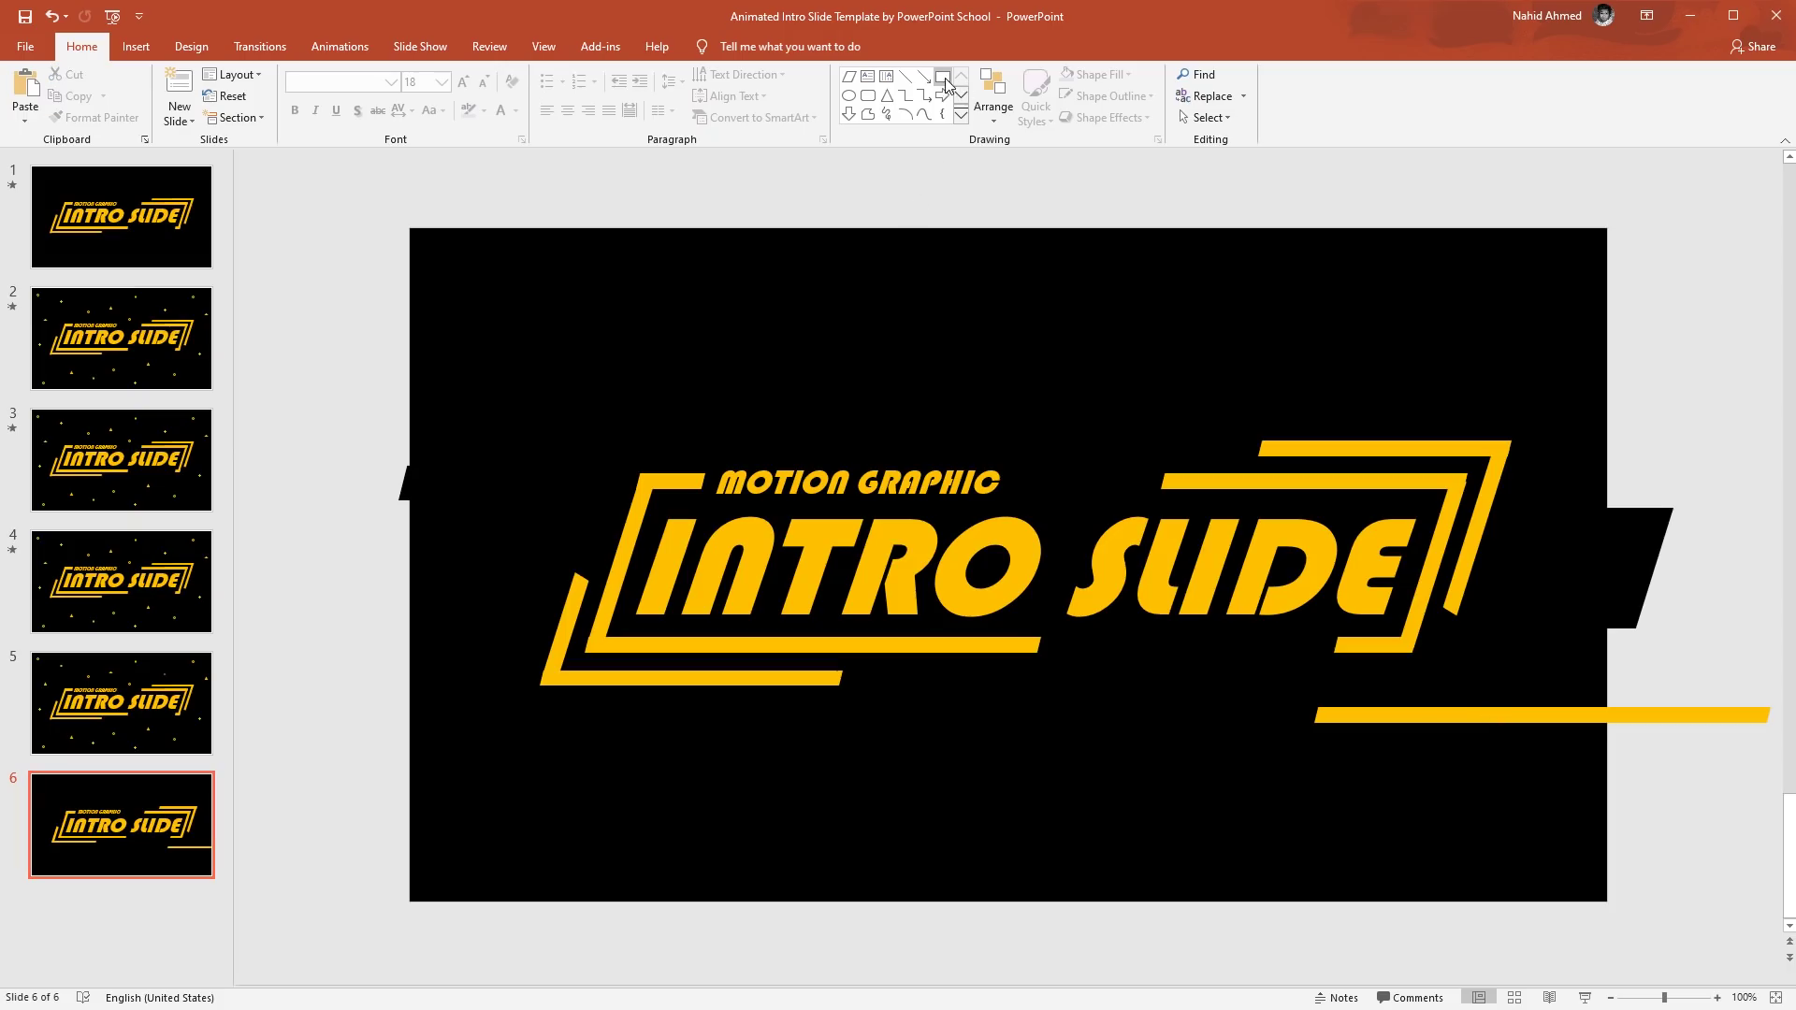
{"action": "left_click_drag", "start_coordinate": [1314, 697], "coordinate": [1607, 738]}
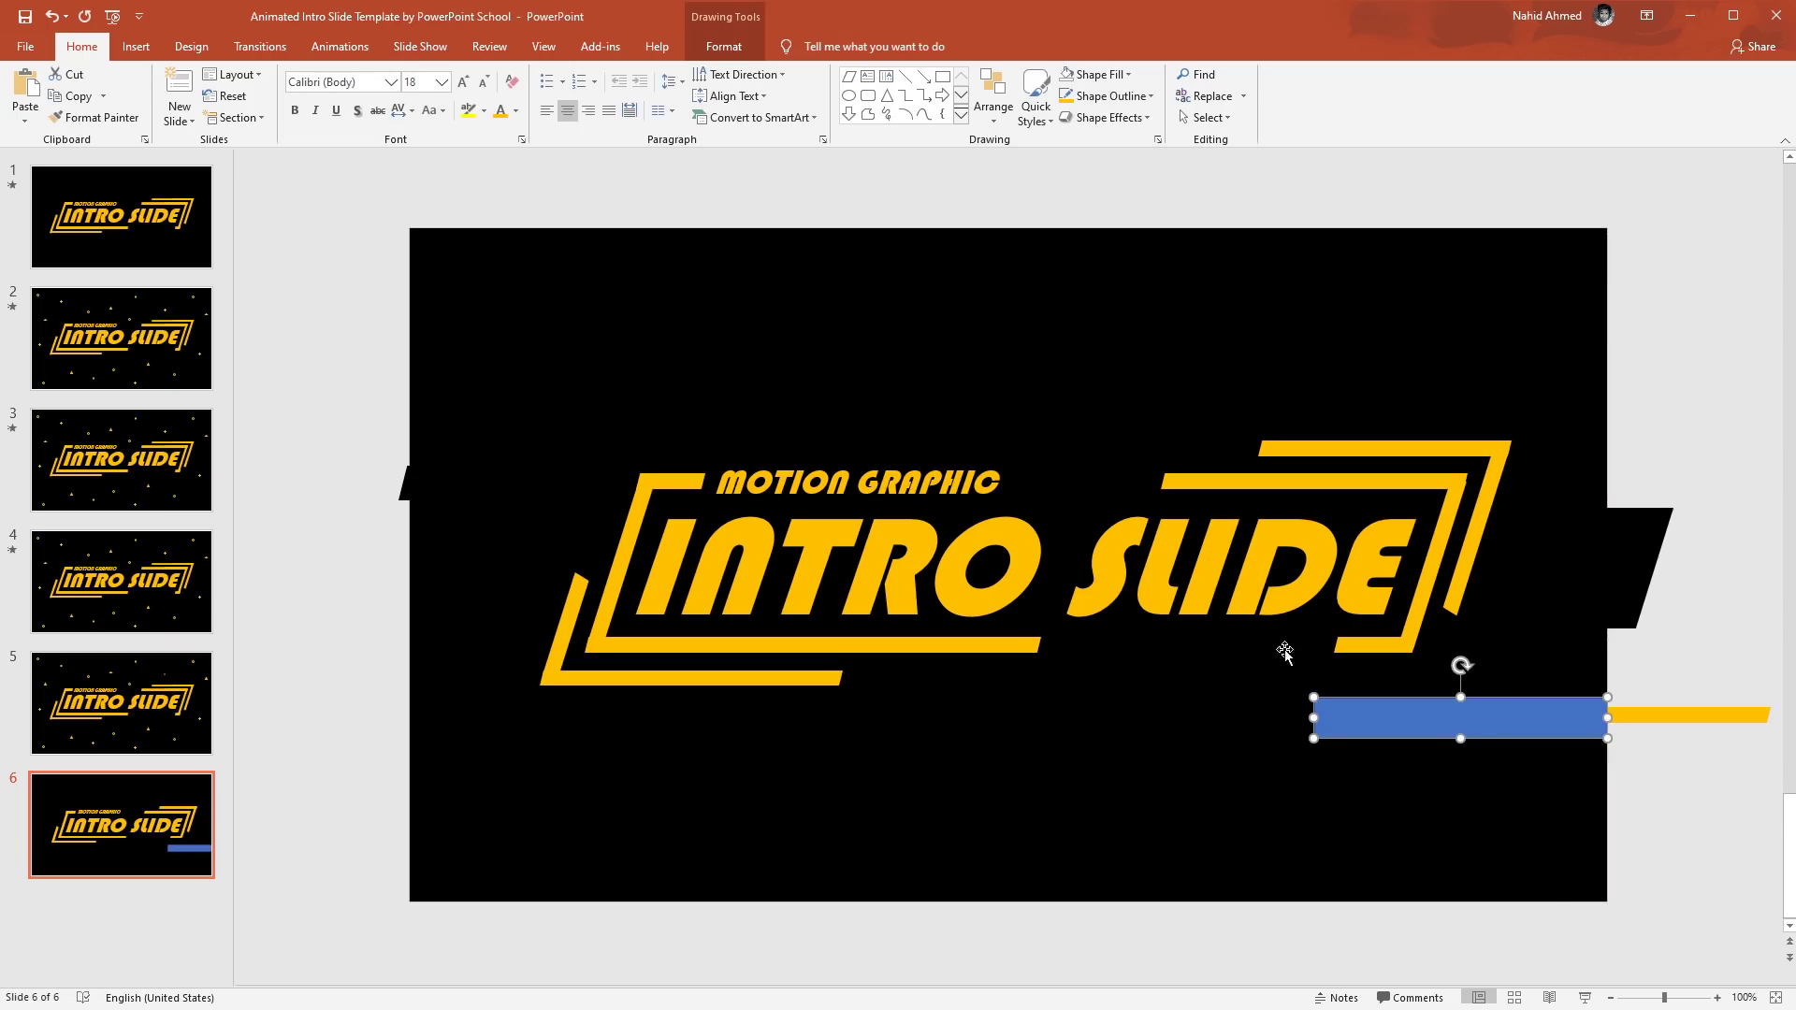
{"action": "left_click", "coordinate": [732, 41]}
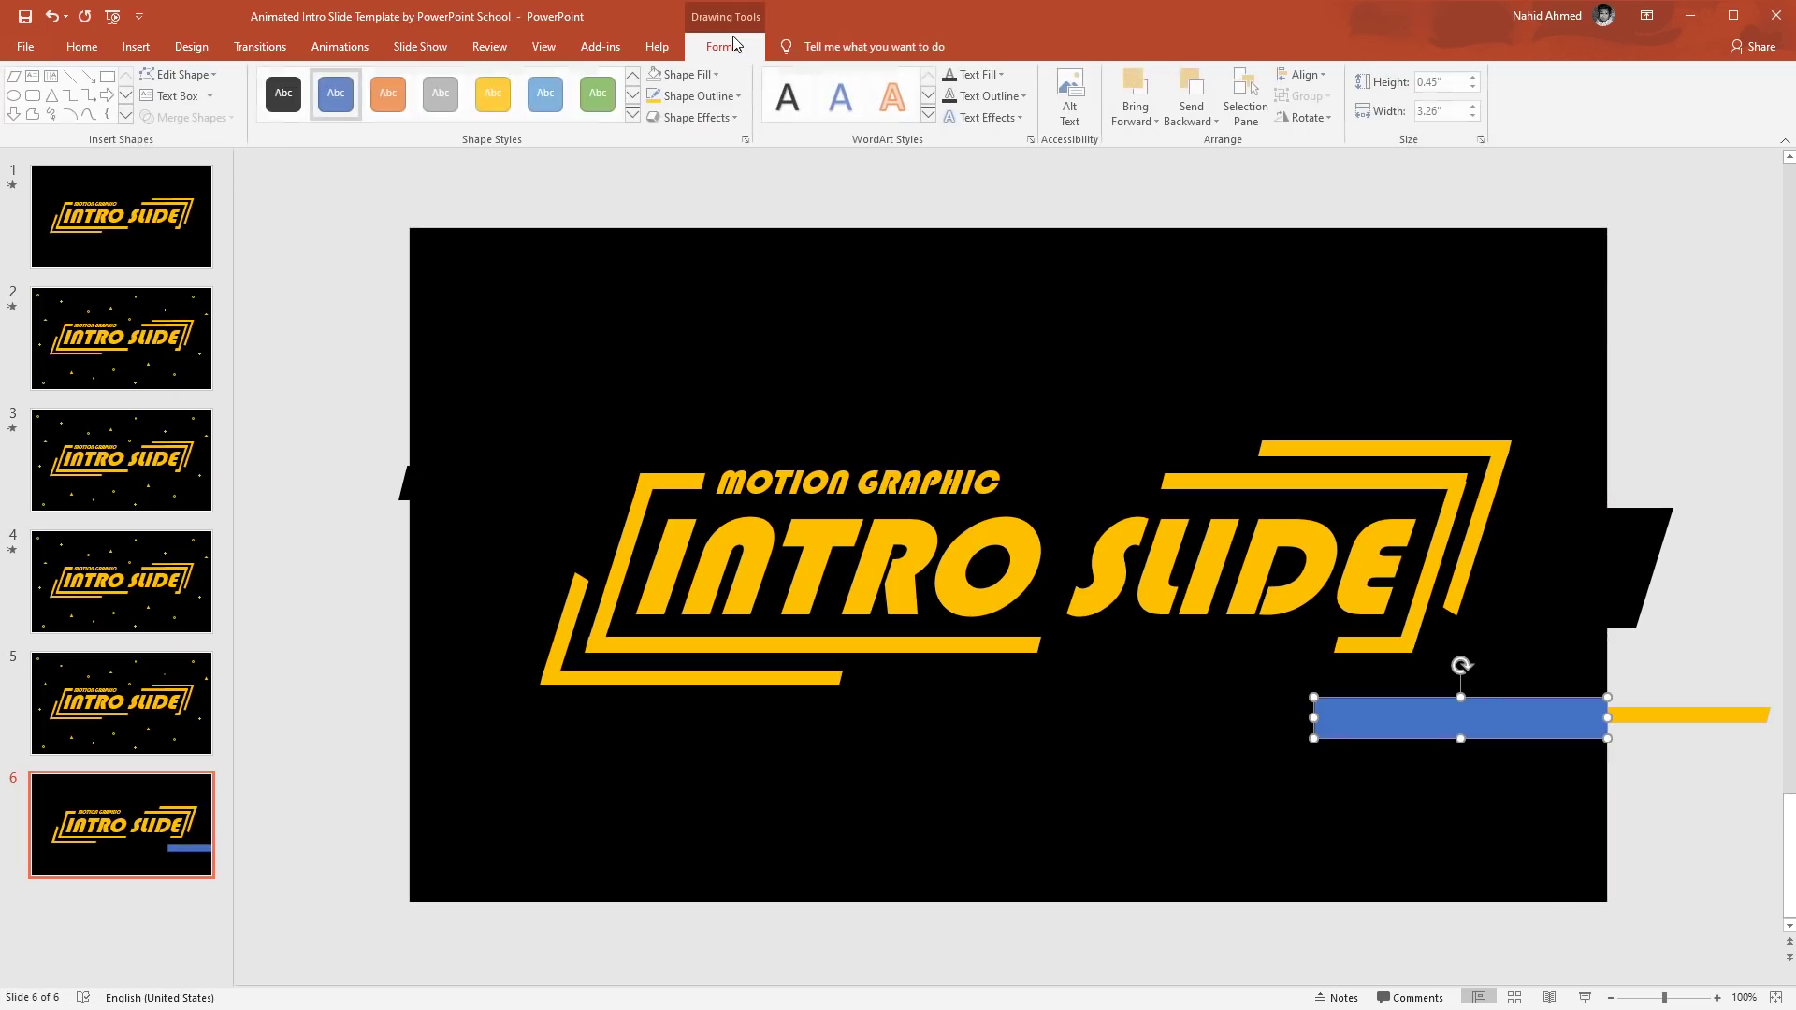
{"action": "left_click", "coordinate": [684, 75]}
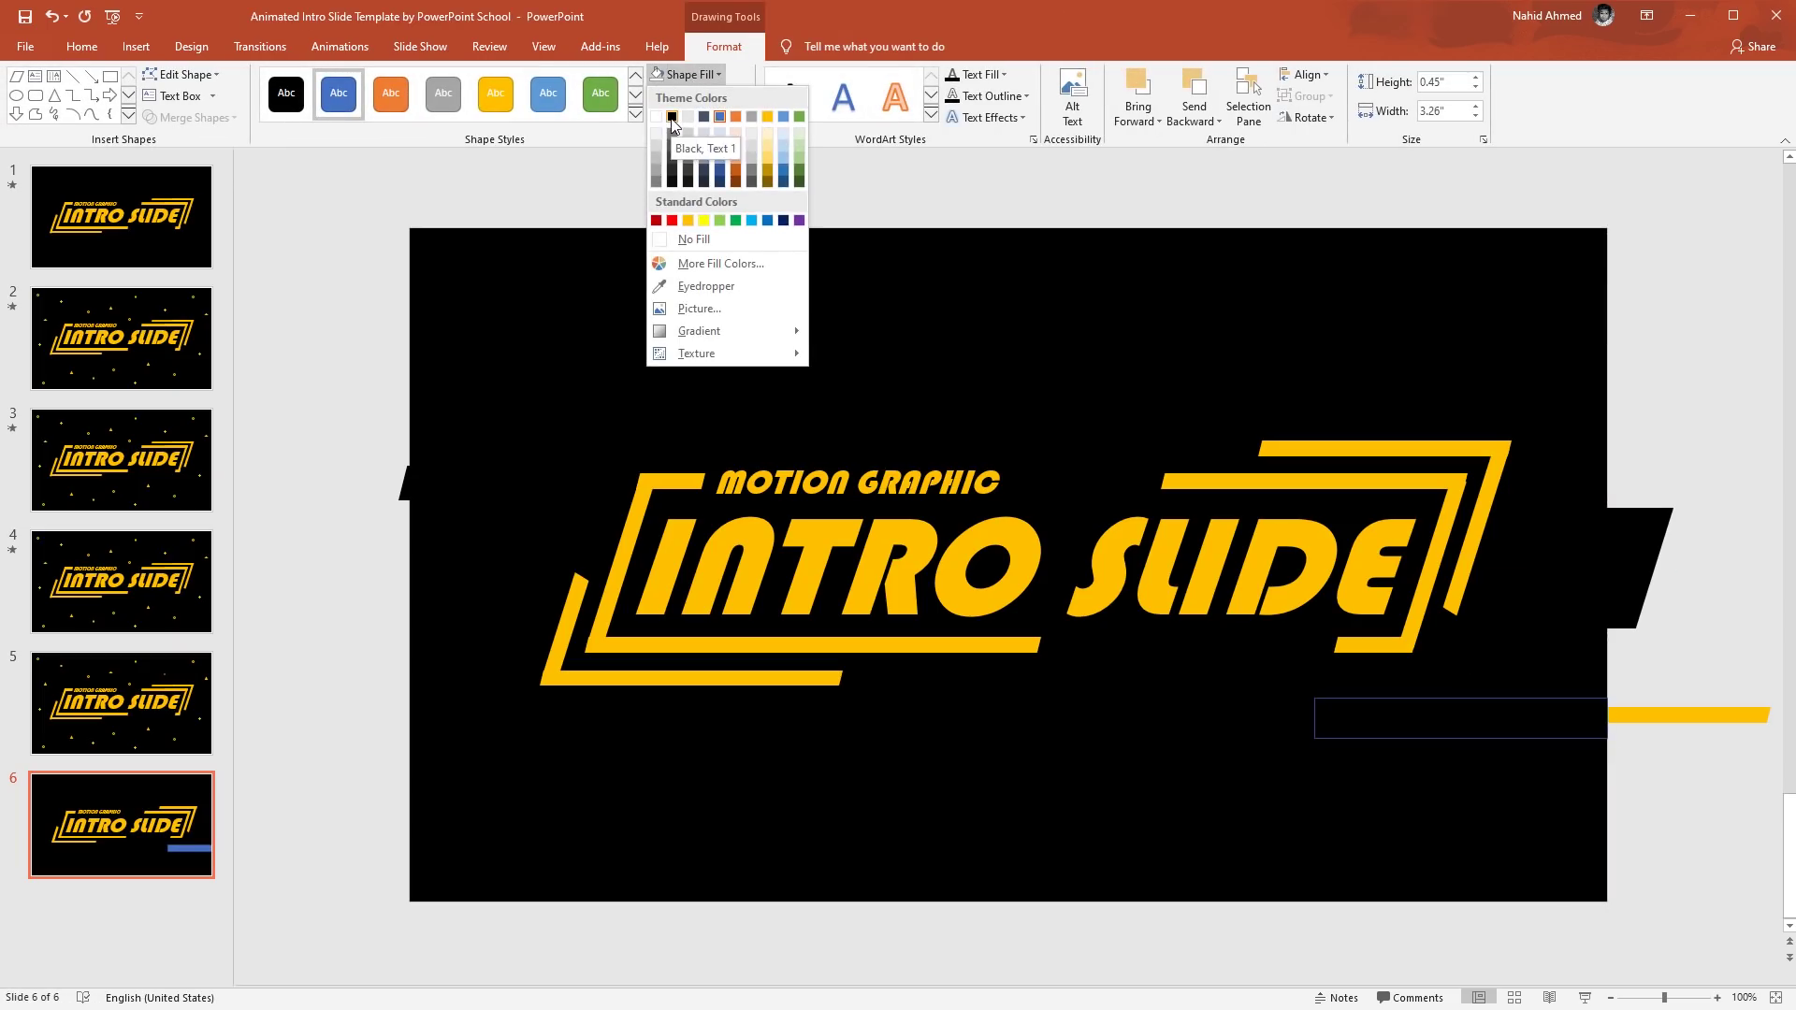
{"action": "left_click", "coordinate": [672, 116]}
{"action": "left_click", "coordinate": [697, 96]}
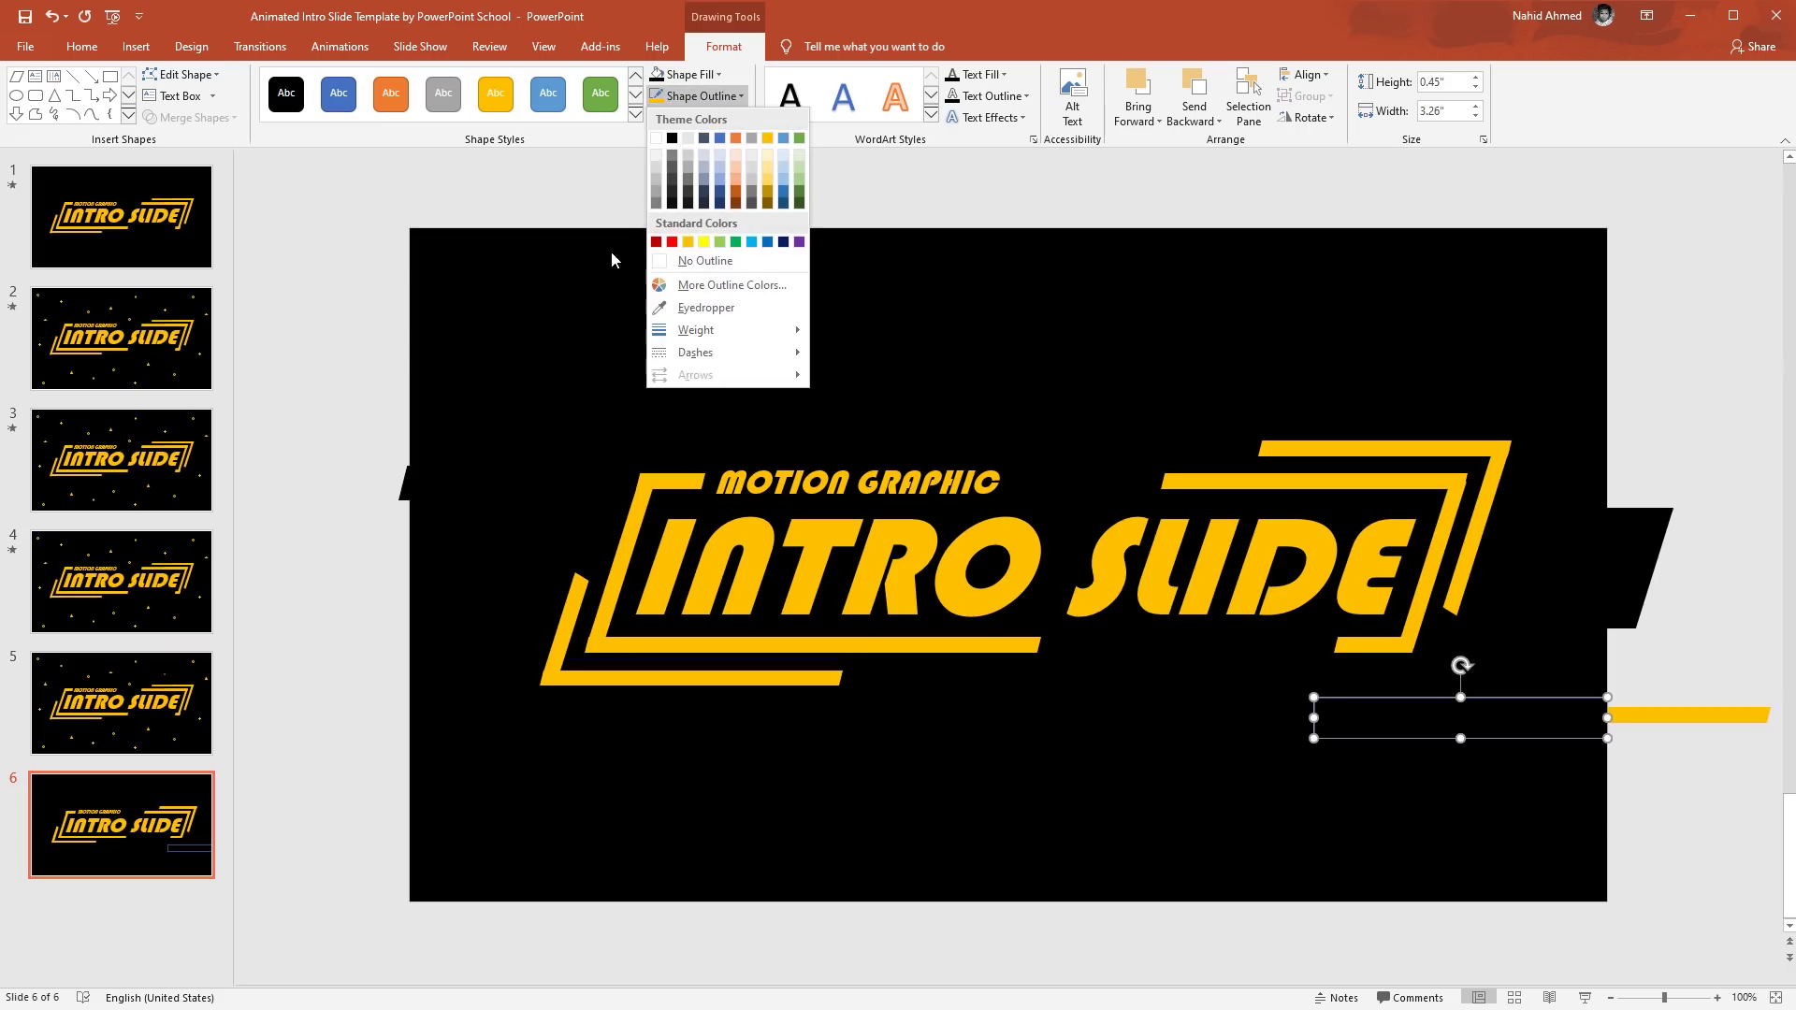
{"action": "left_click", "coordinate": [657, 268]}
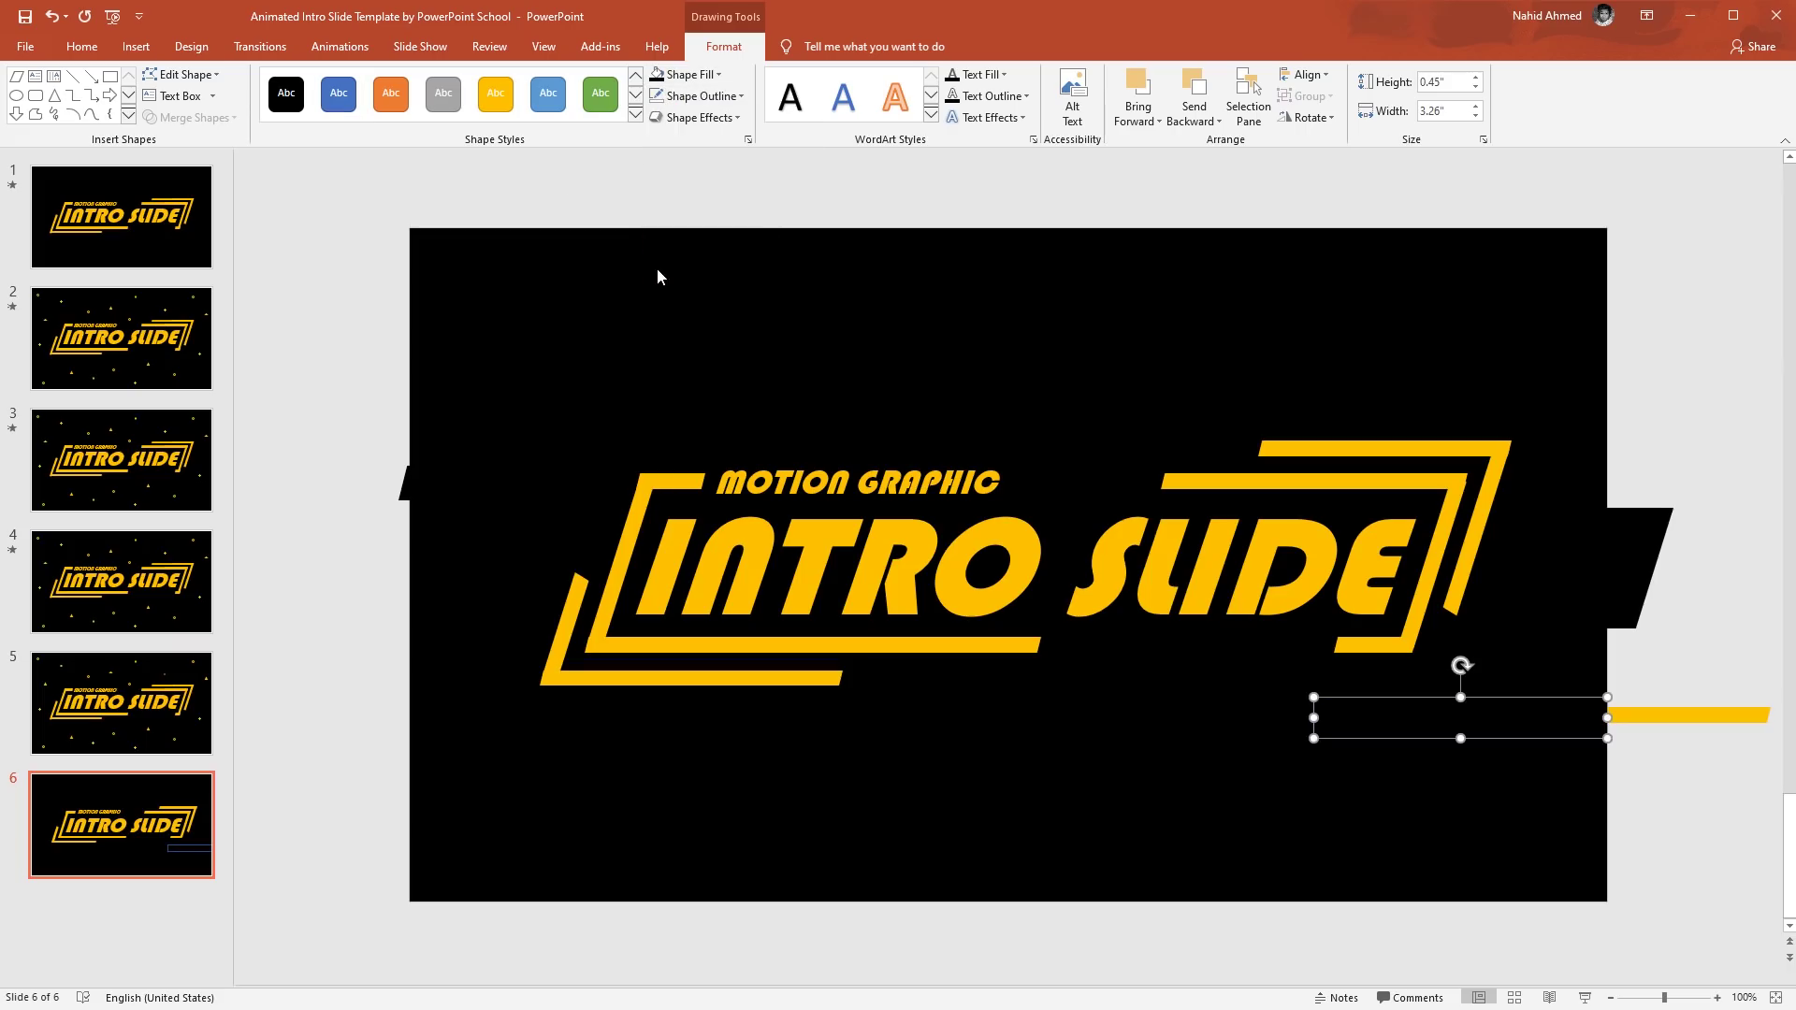
{"action": "left_click", "coordinate": [1147, 810]}
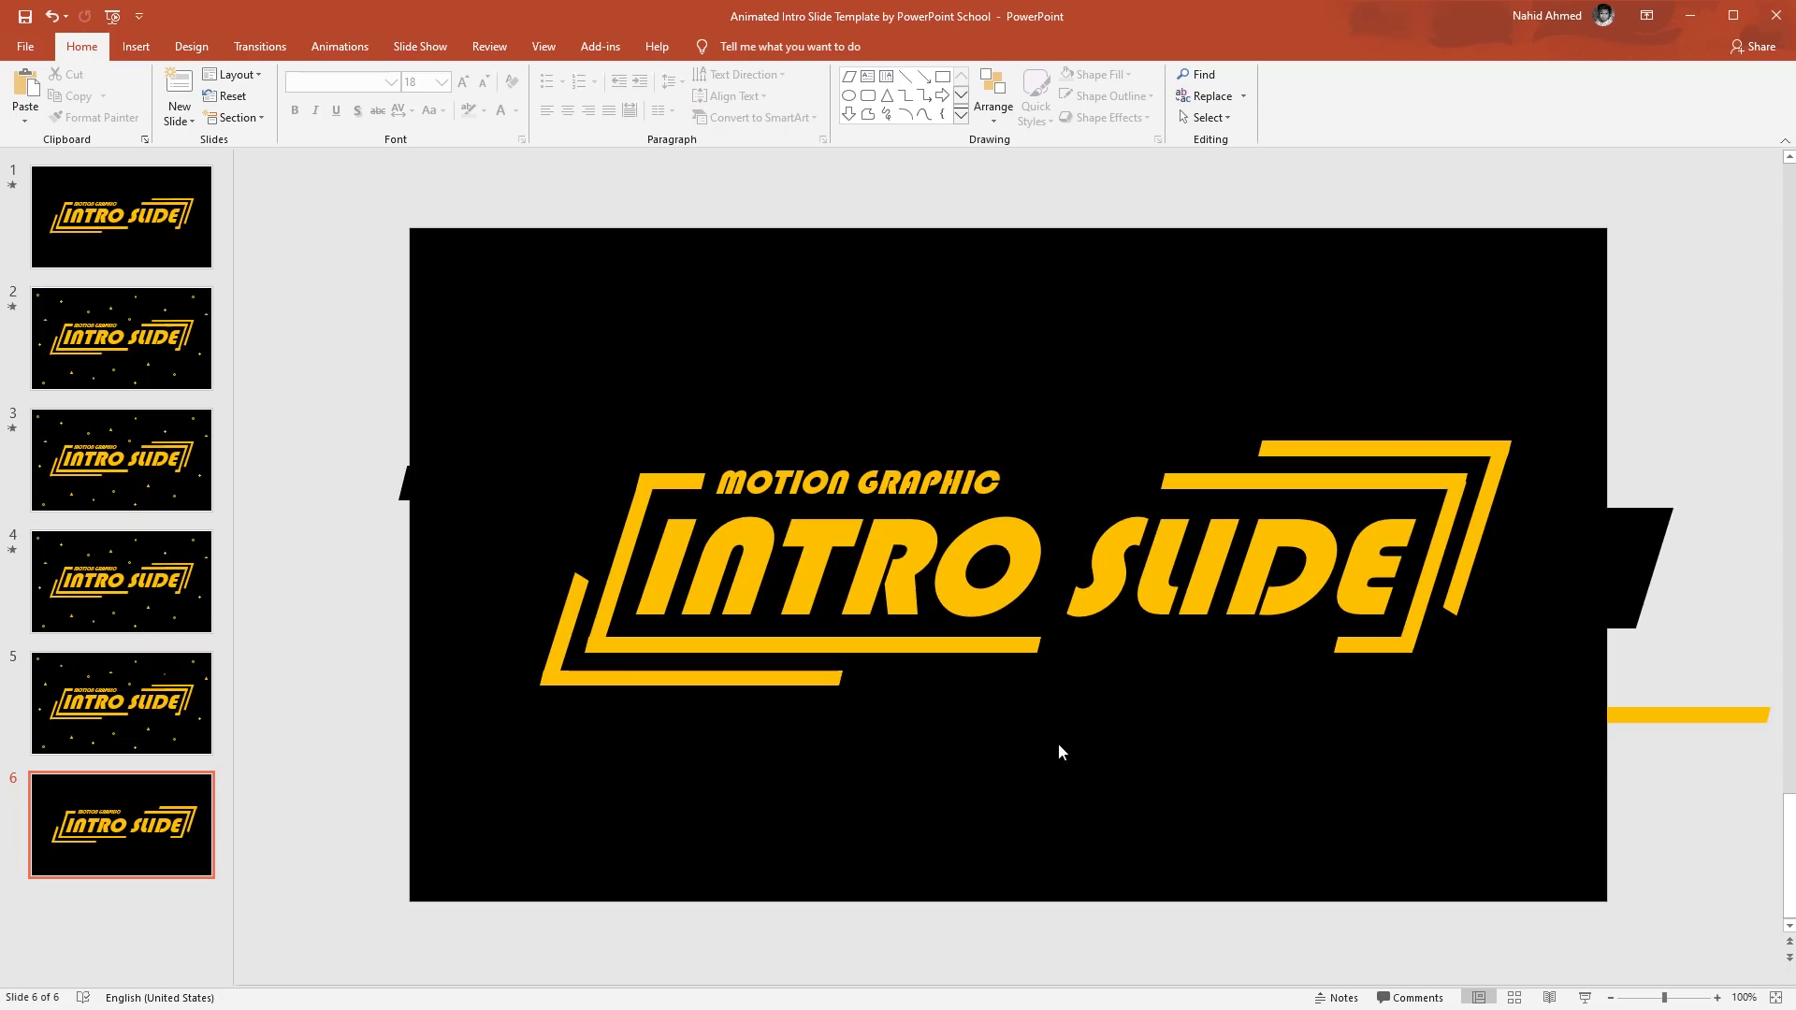
On slide 5, draw a small circle near the top and remove its fill.
{"action": "left_click", "coordinate": [73, 699]}
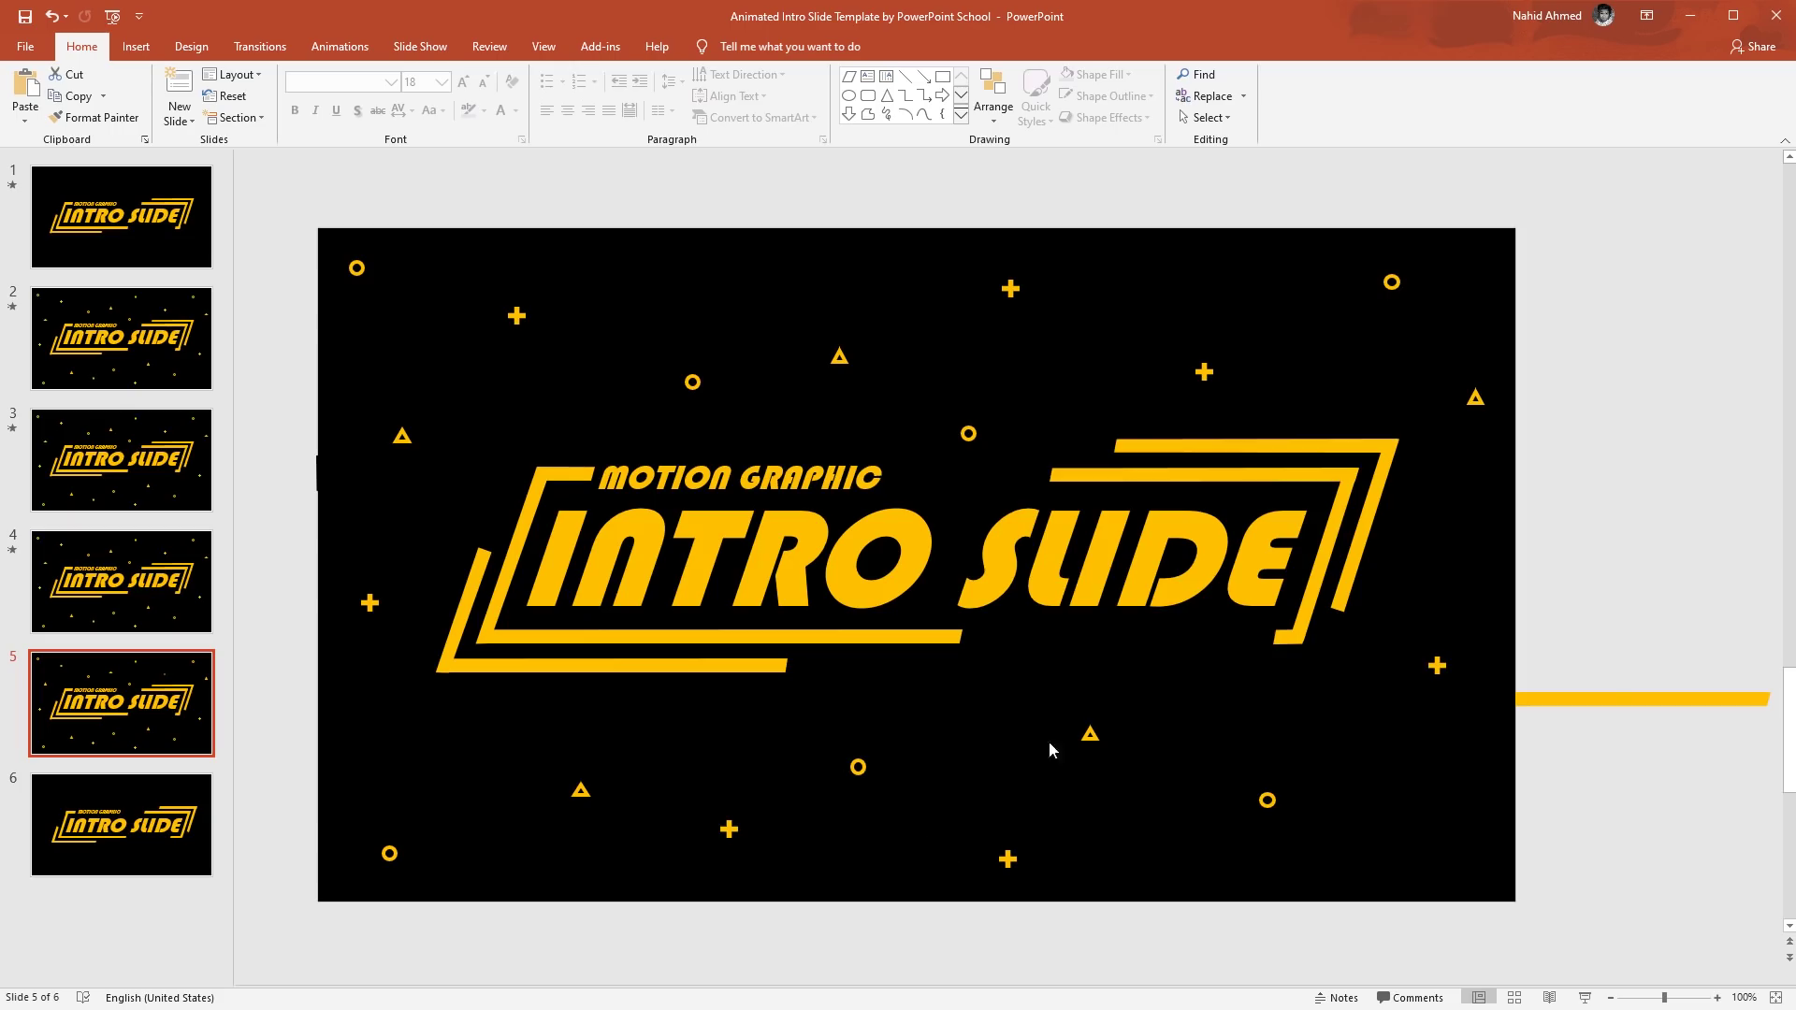
{"action": "scroll", "coordinate": [1074, 738], "scroll_direction": "up", "scroll_amount": 10}
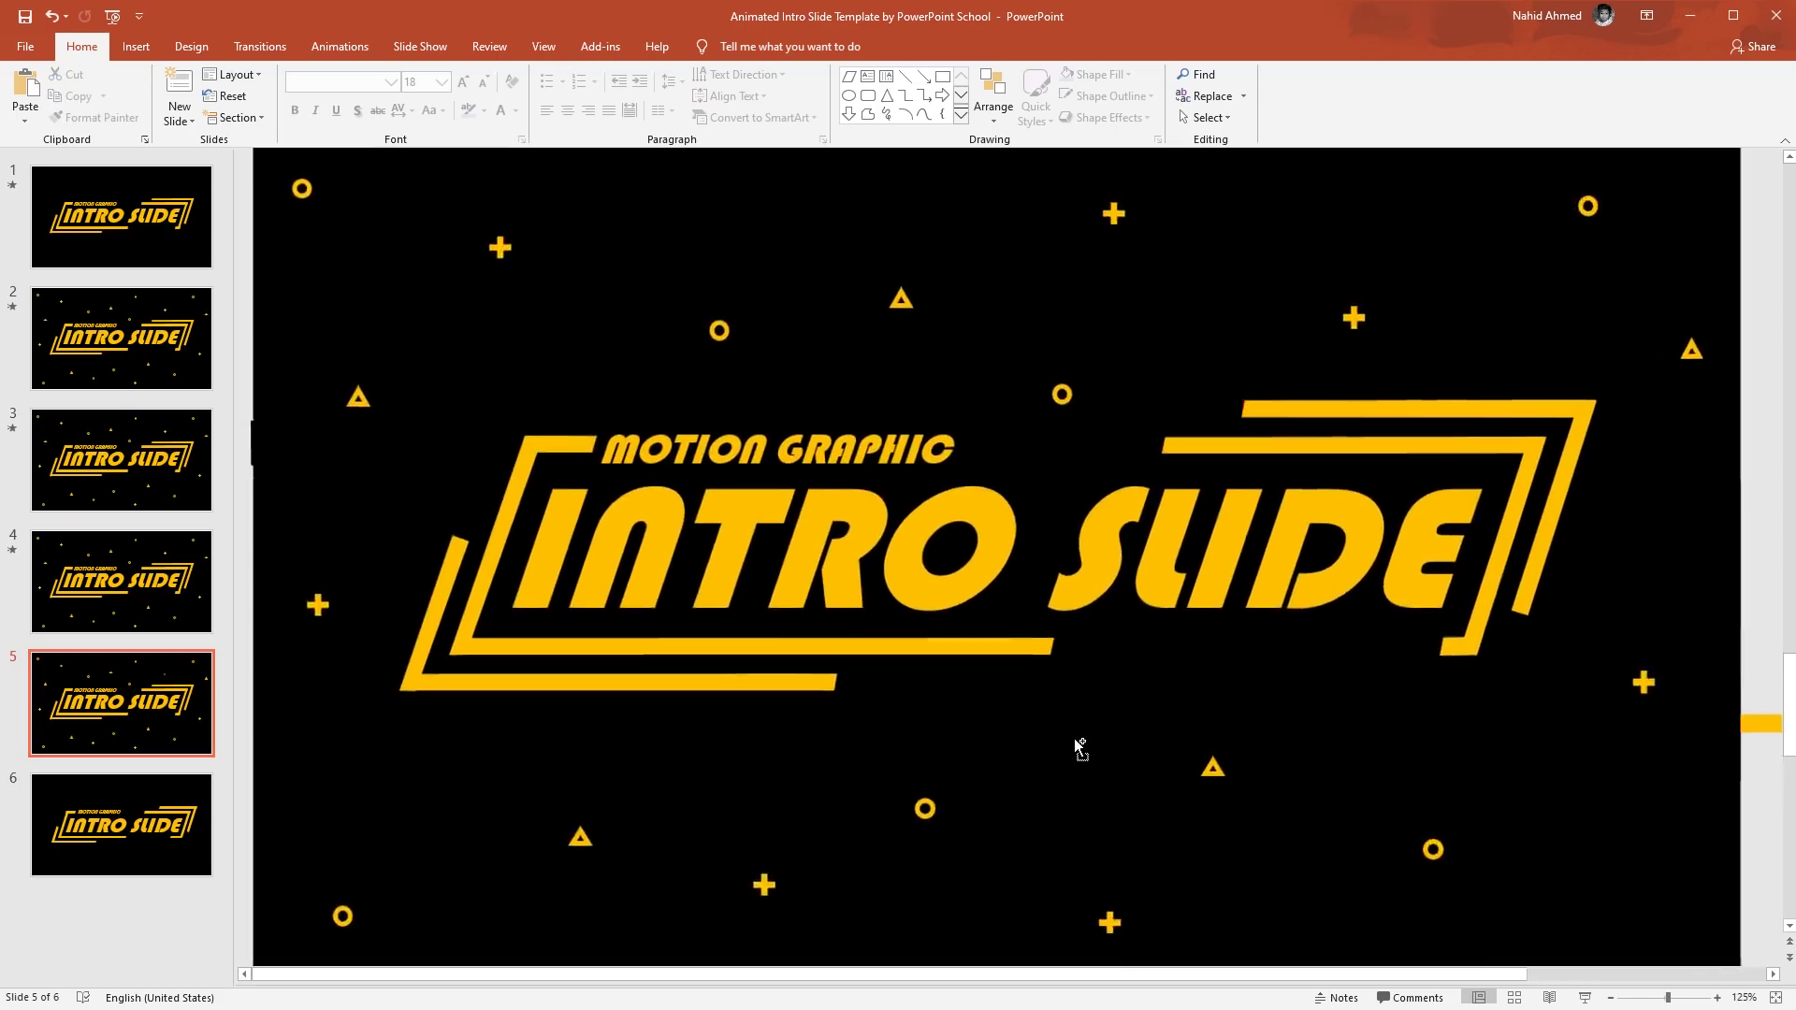
{"action": "left_click", "coordinate": [848, 95]}
{"action": "left_click_drag", "start_coordinate": [982, 236], "coordinate": [1015, 268]}
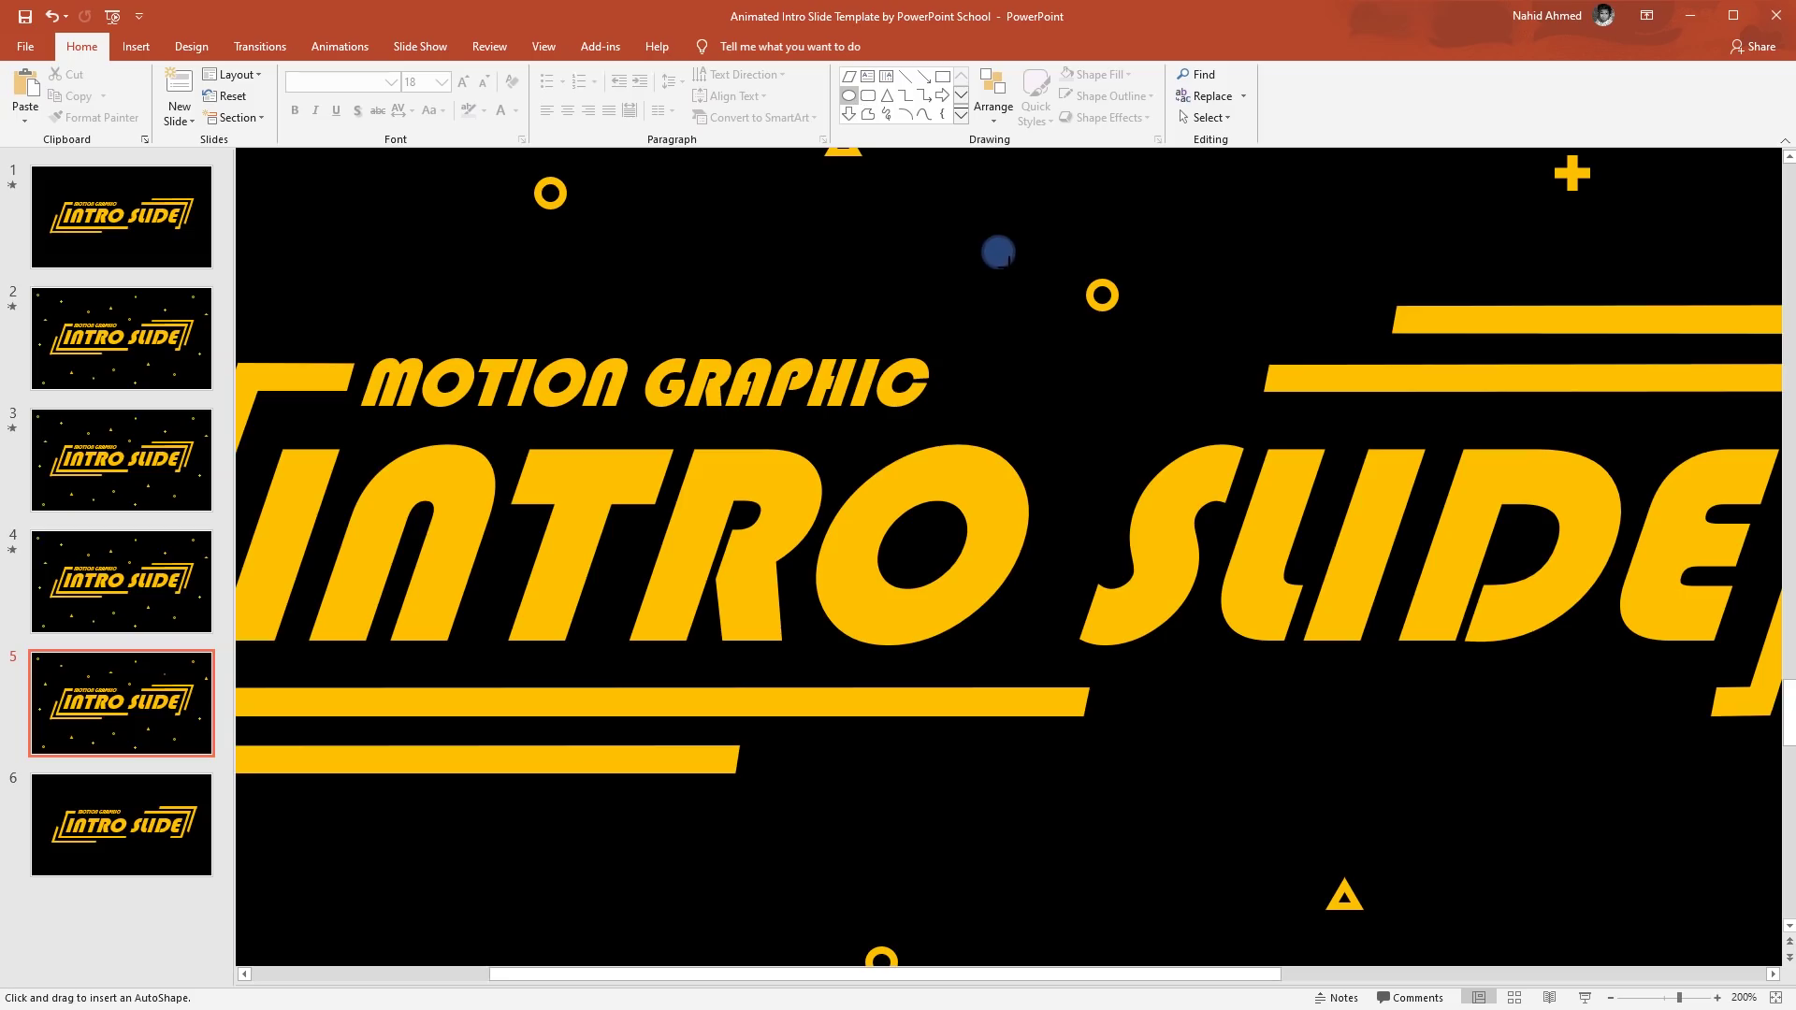
{"action": "left_click", "coordinate": [711, 49]}
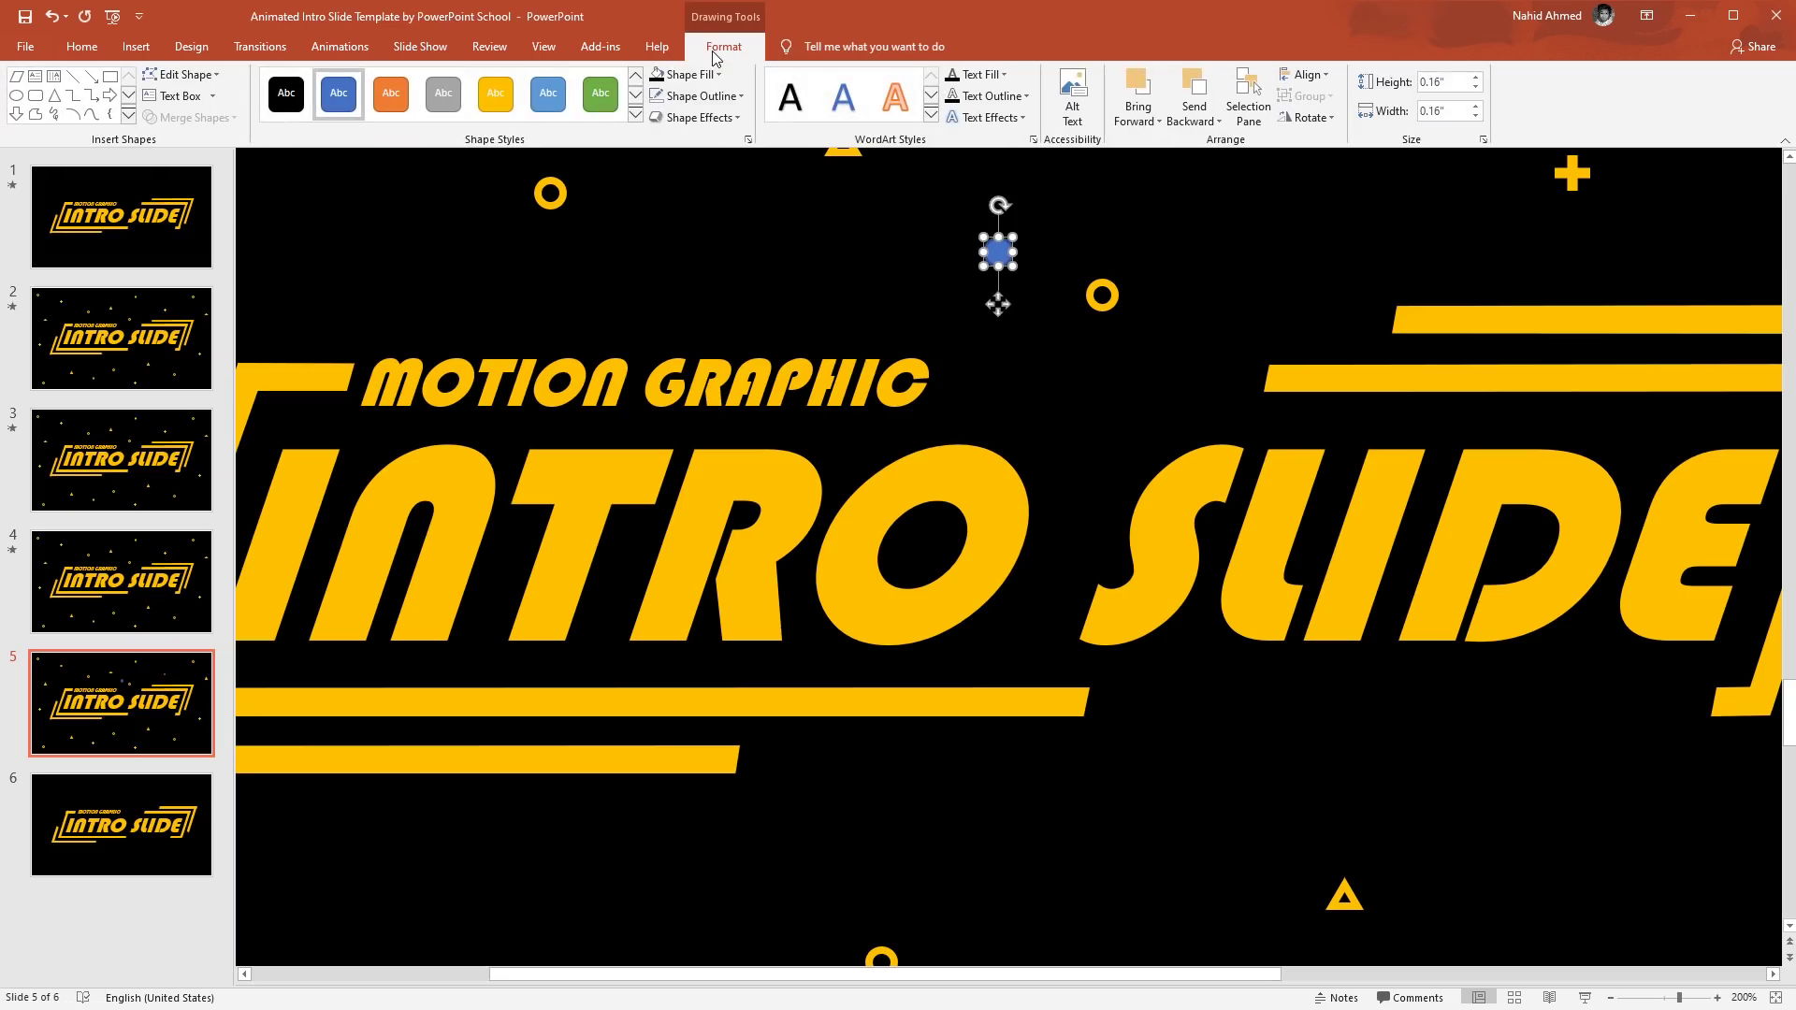
{"action": "left_click", "coordinate": [683, 73]}
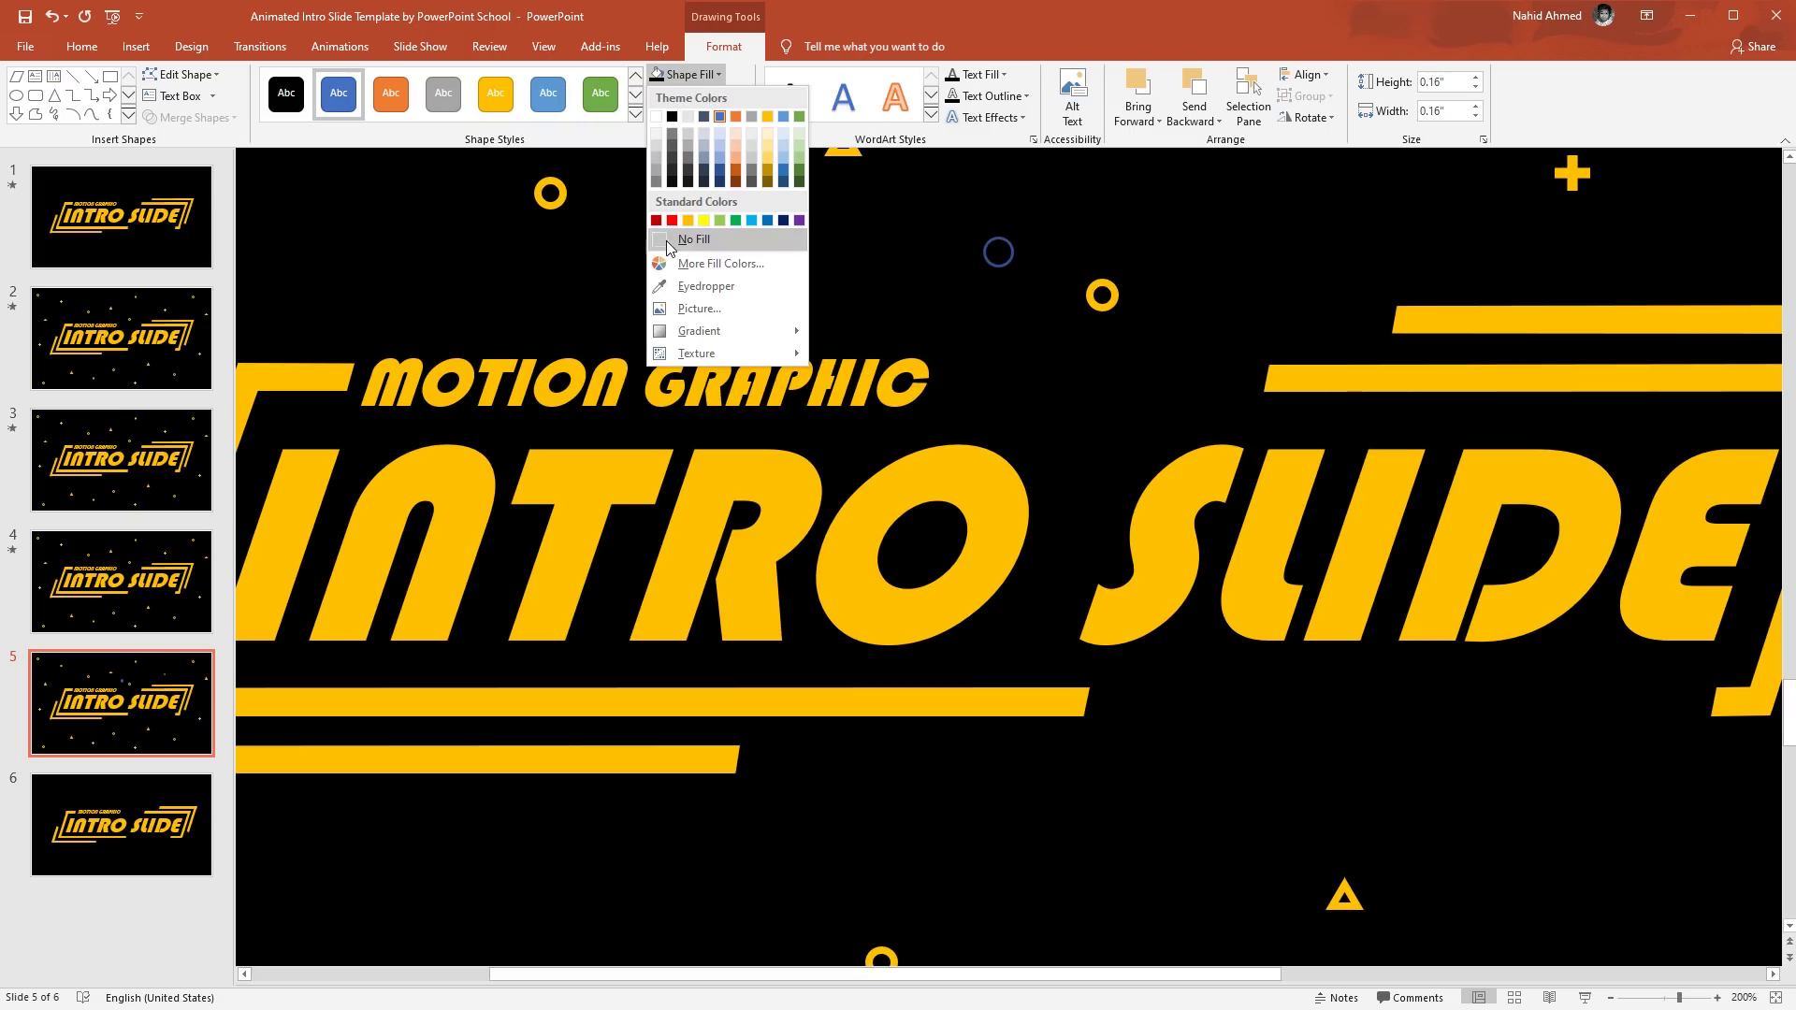
{"action": "left_click", "coordinate": [693, 239]}
Give the ring a 3 pt orange outline, duplicate and move it, then undo the ring and copy.
{"action": "left_click", "coordinate": [702, 96]}
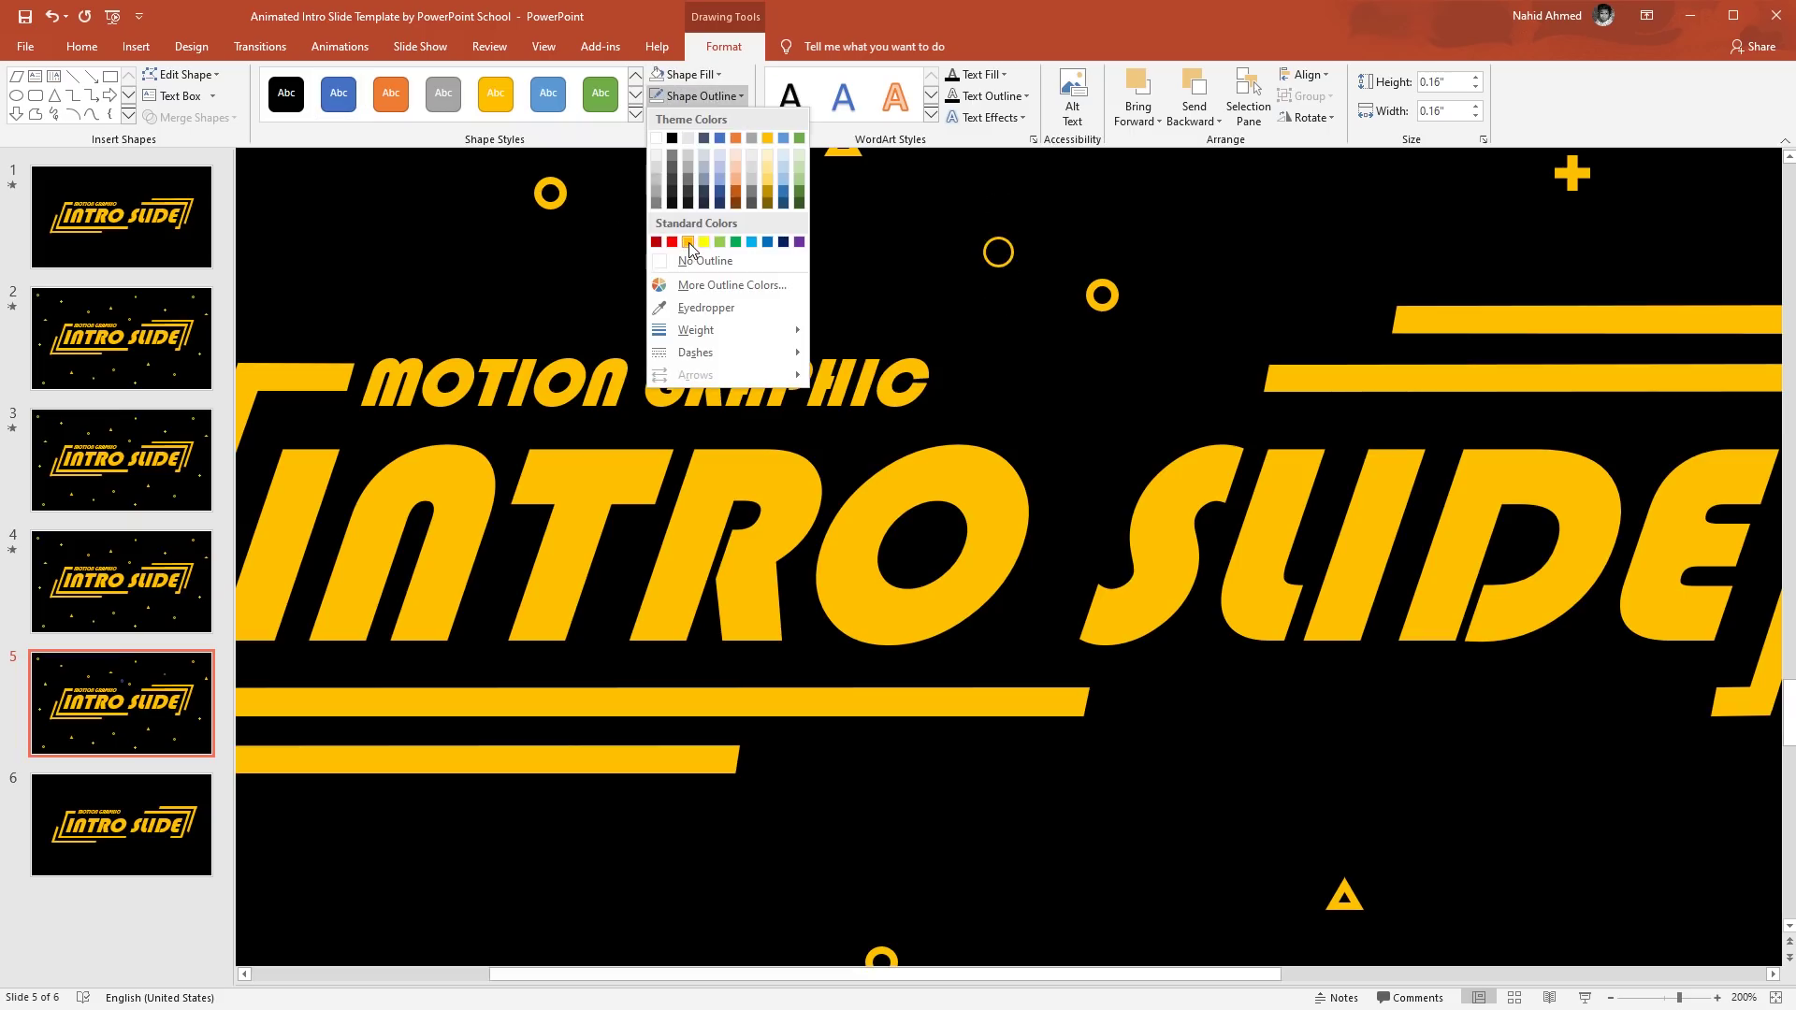
{"action": "left_click", "coordinate": [689, 243]}
{"action": "left_click", "coordinate": [704, 98]}
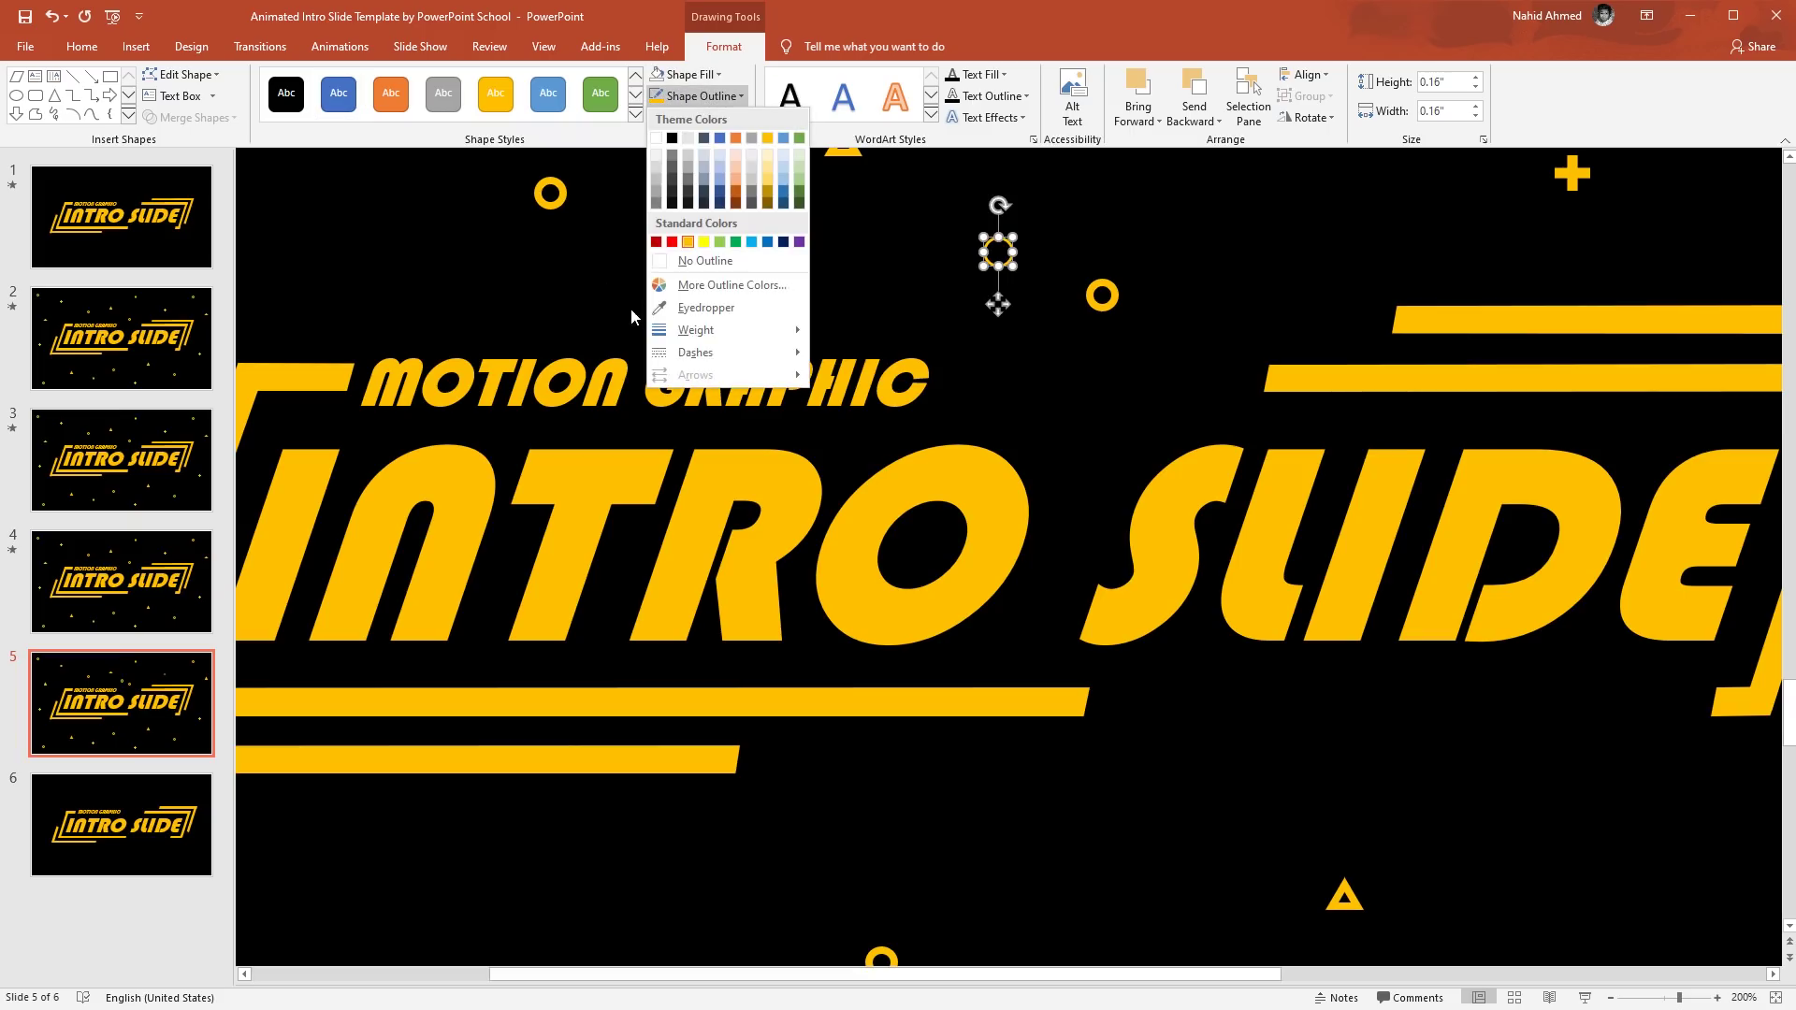
{"action": "mouse_move", "coordinate": [702, 330]}
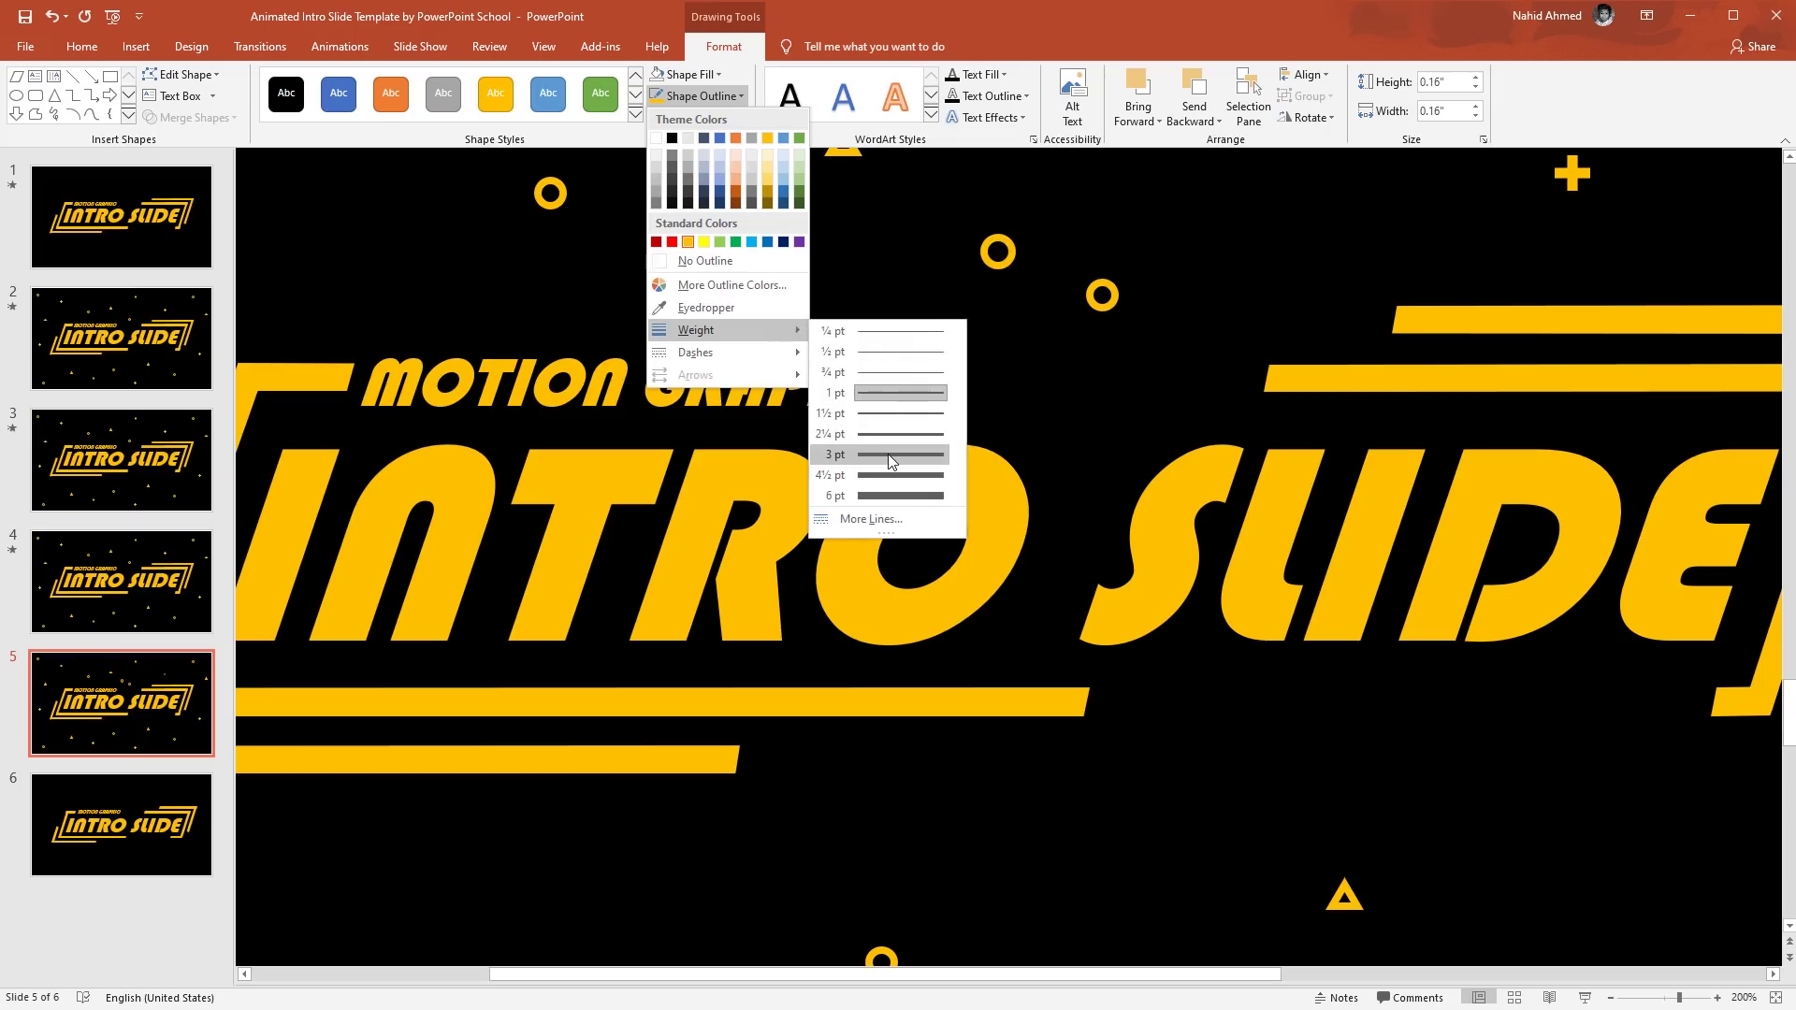
{"action": "left_click", "coordinate": [889, 455]}
{"action": "key", "text": "ctrl+d"}
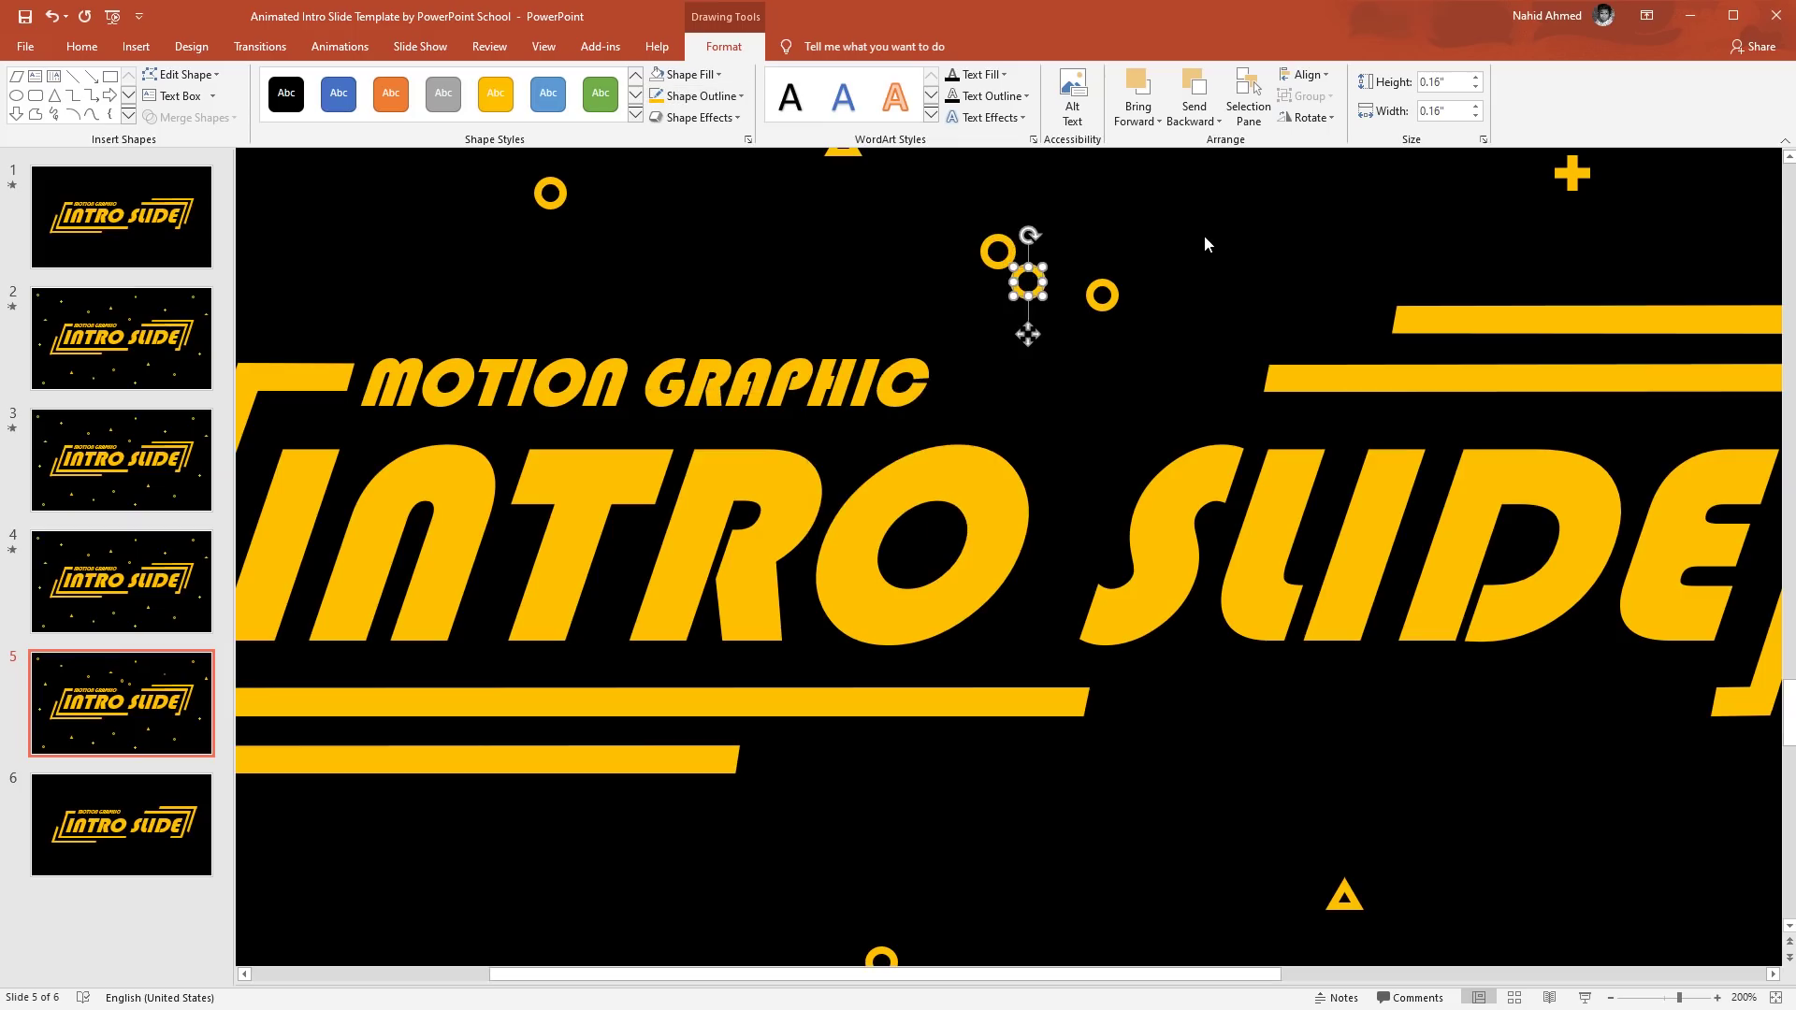
{"action": "left_click_drag", "start_coordinate": [1034, 277], "coordinate": [1094, 207]}
{"action": "key", "text": "ctrl+z"}
{"action": "key", "text": "ctrl+z"}
{"action": "key", "text": "ctrl+z"}
Draw a small triangle right of the lower bar and remove its fill.
{"action": "scroll", "coordinate": [1089, 243], "scroll_direction": "down", "scroll_amount": 1}
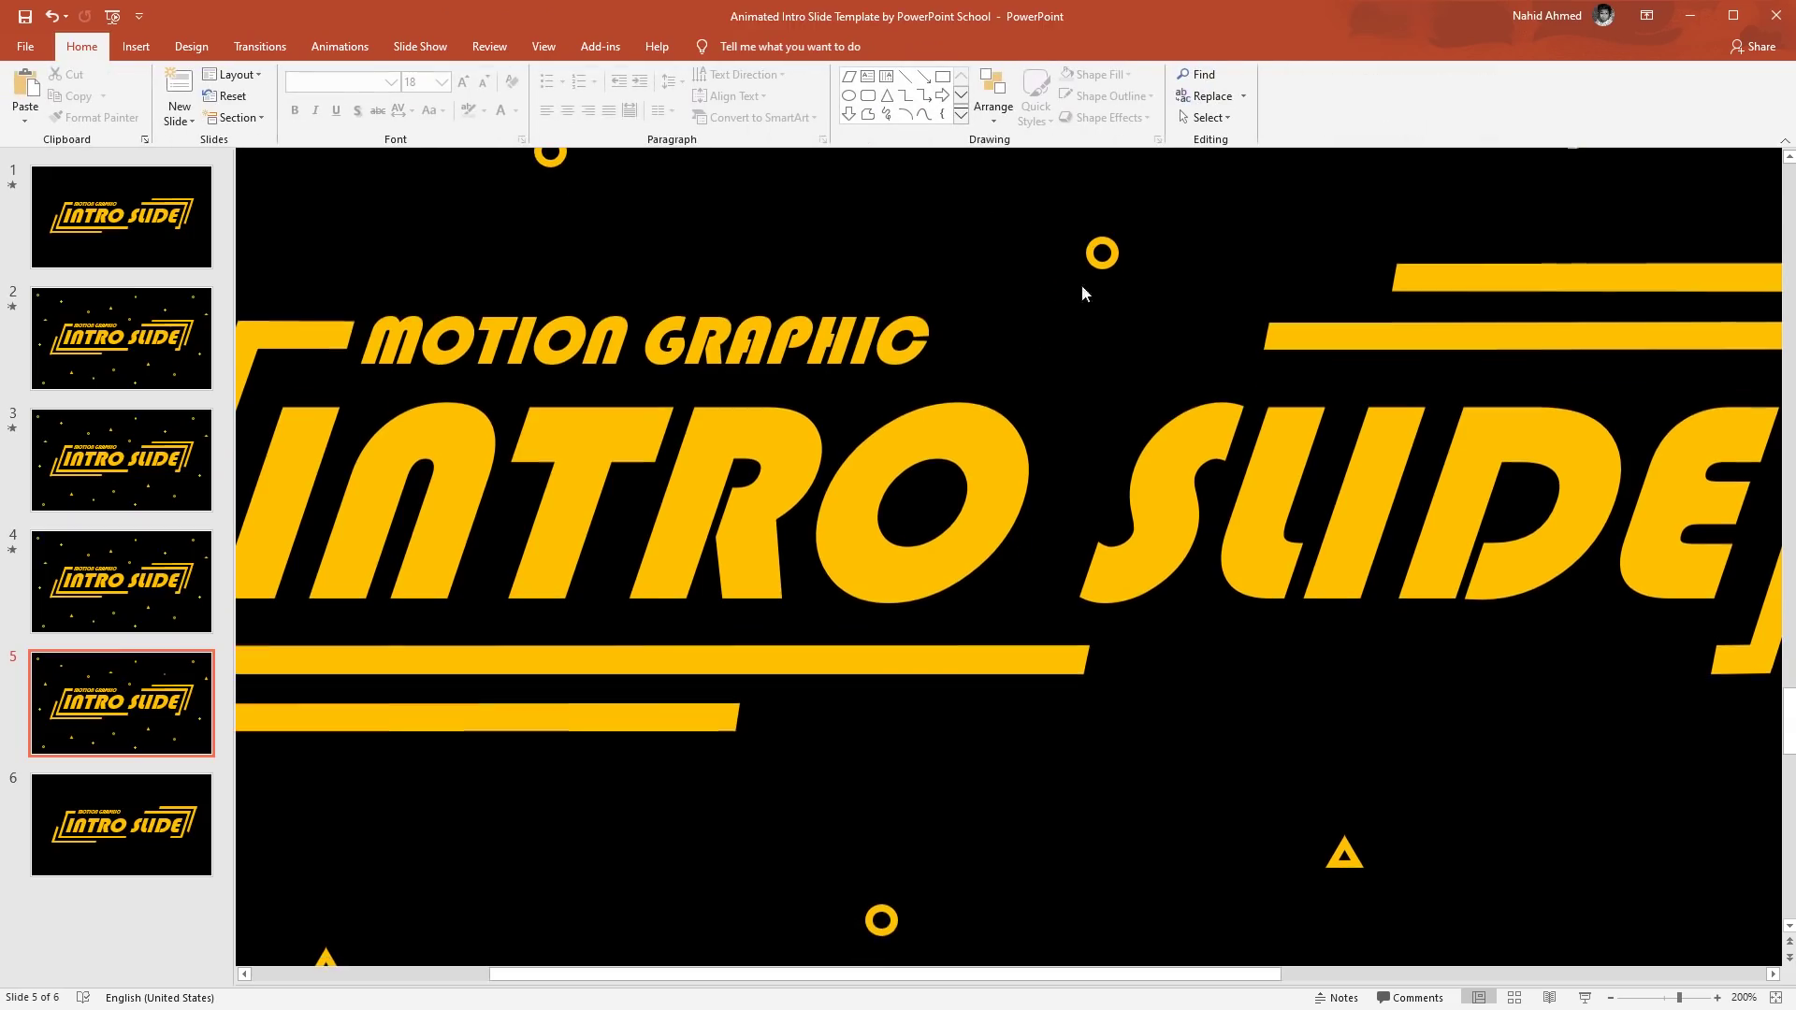
{"action": "left_click", "coordinate": [886, 95]}
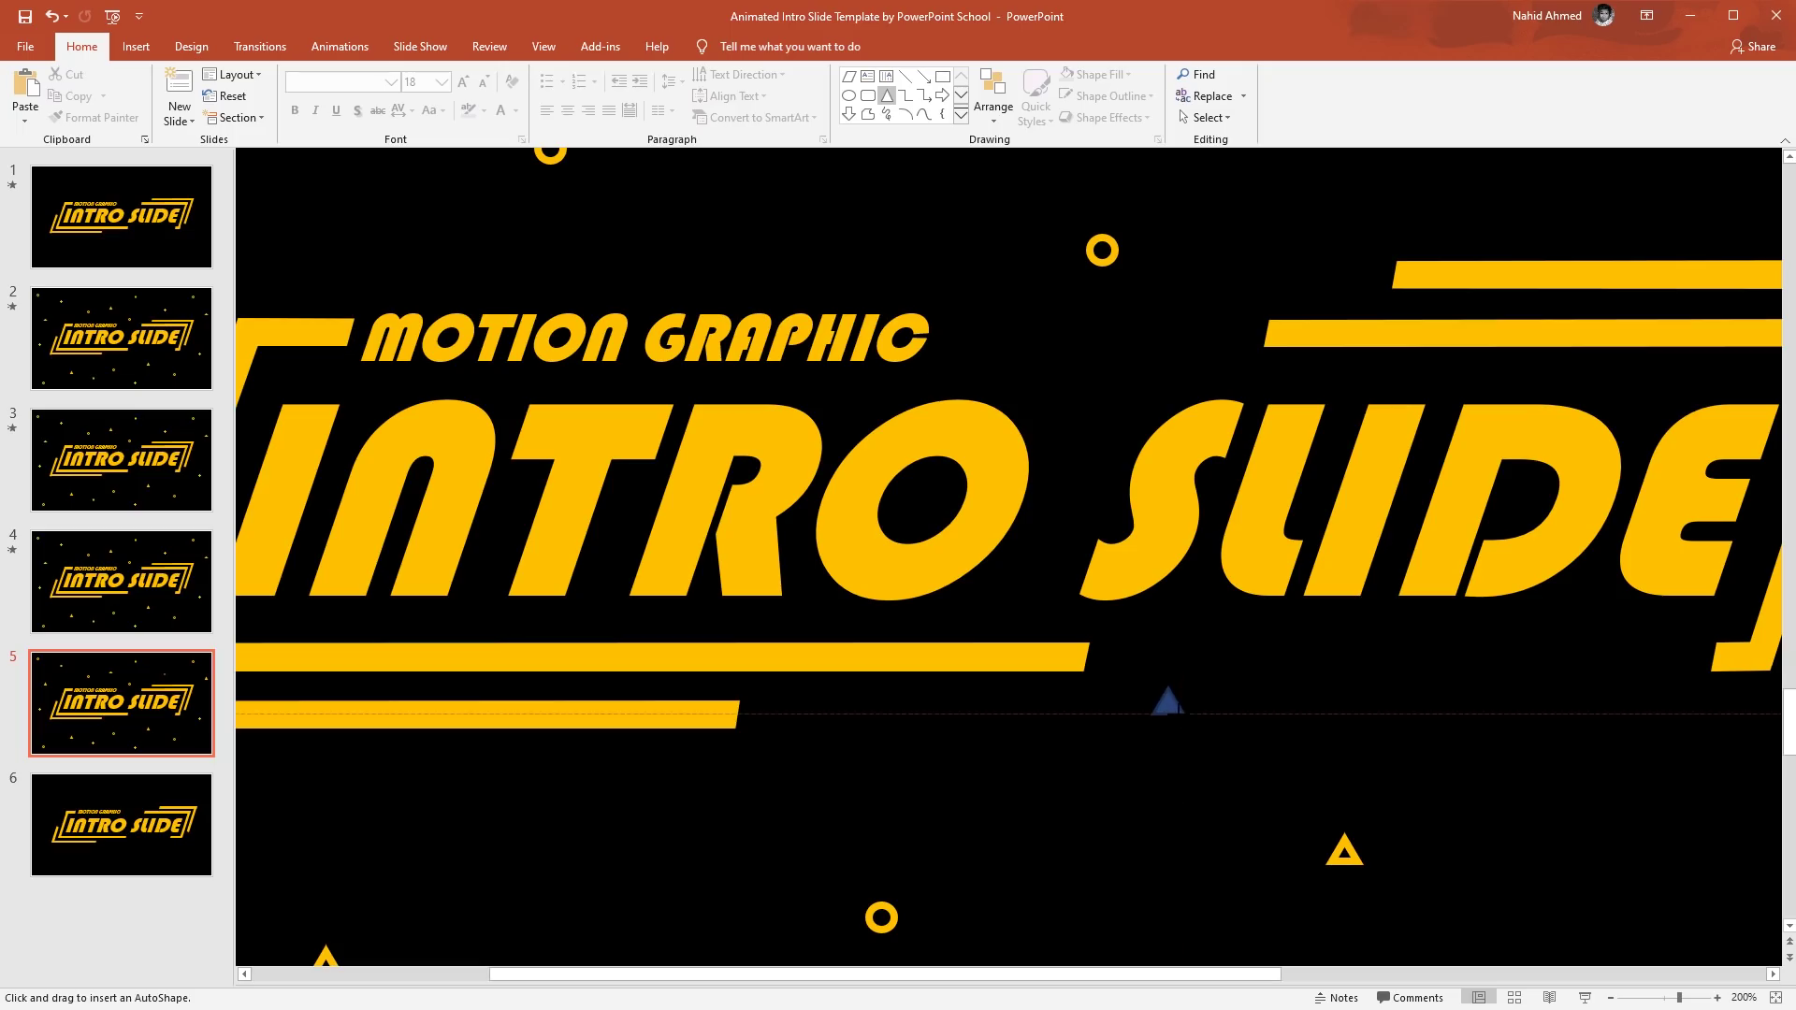
{"action": "left_click_drag", "start_coordinate": [1184, 714], "coordinate": [1184, 715]}
{"action": "left_click", "coordinate": [723, 46]}
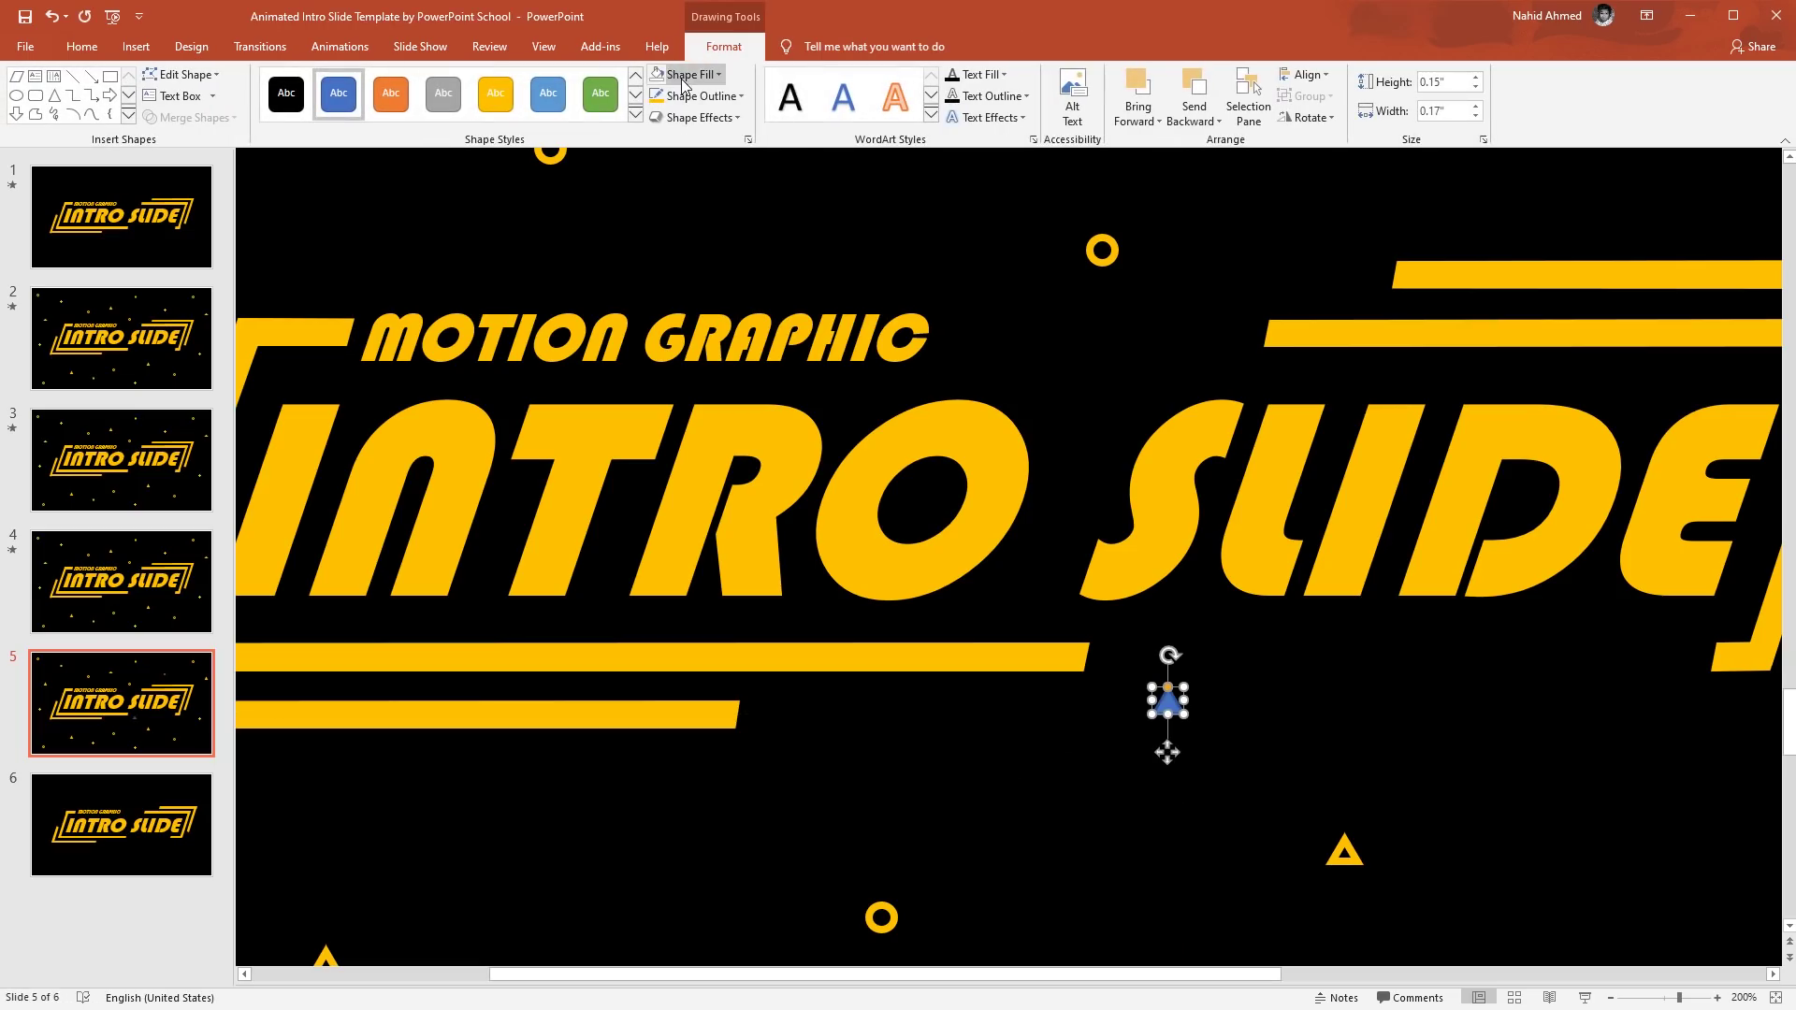
{"action": "left_click", "coordinate": [690, 75]}
{"action": "left_click", "coordinate": [671, 241]}
Give the triangle a 3 pt orange outline.
{"action": "left_click", "coordinate": [701, 95]}
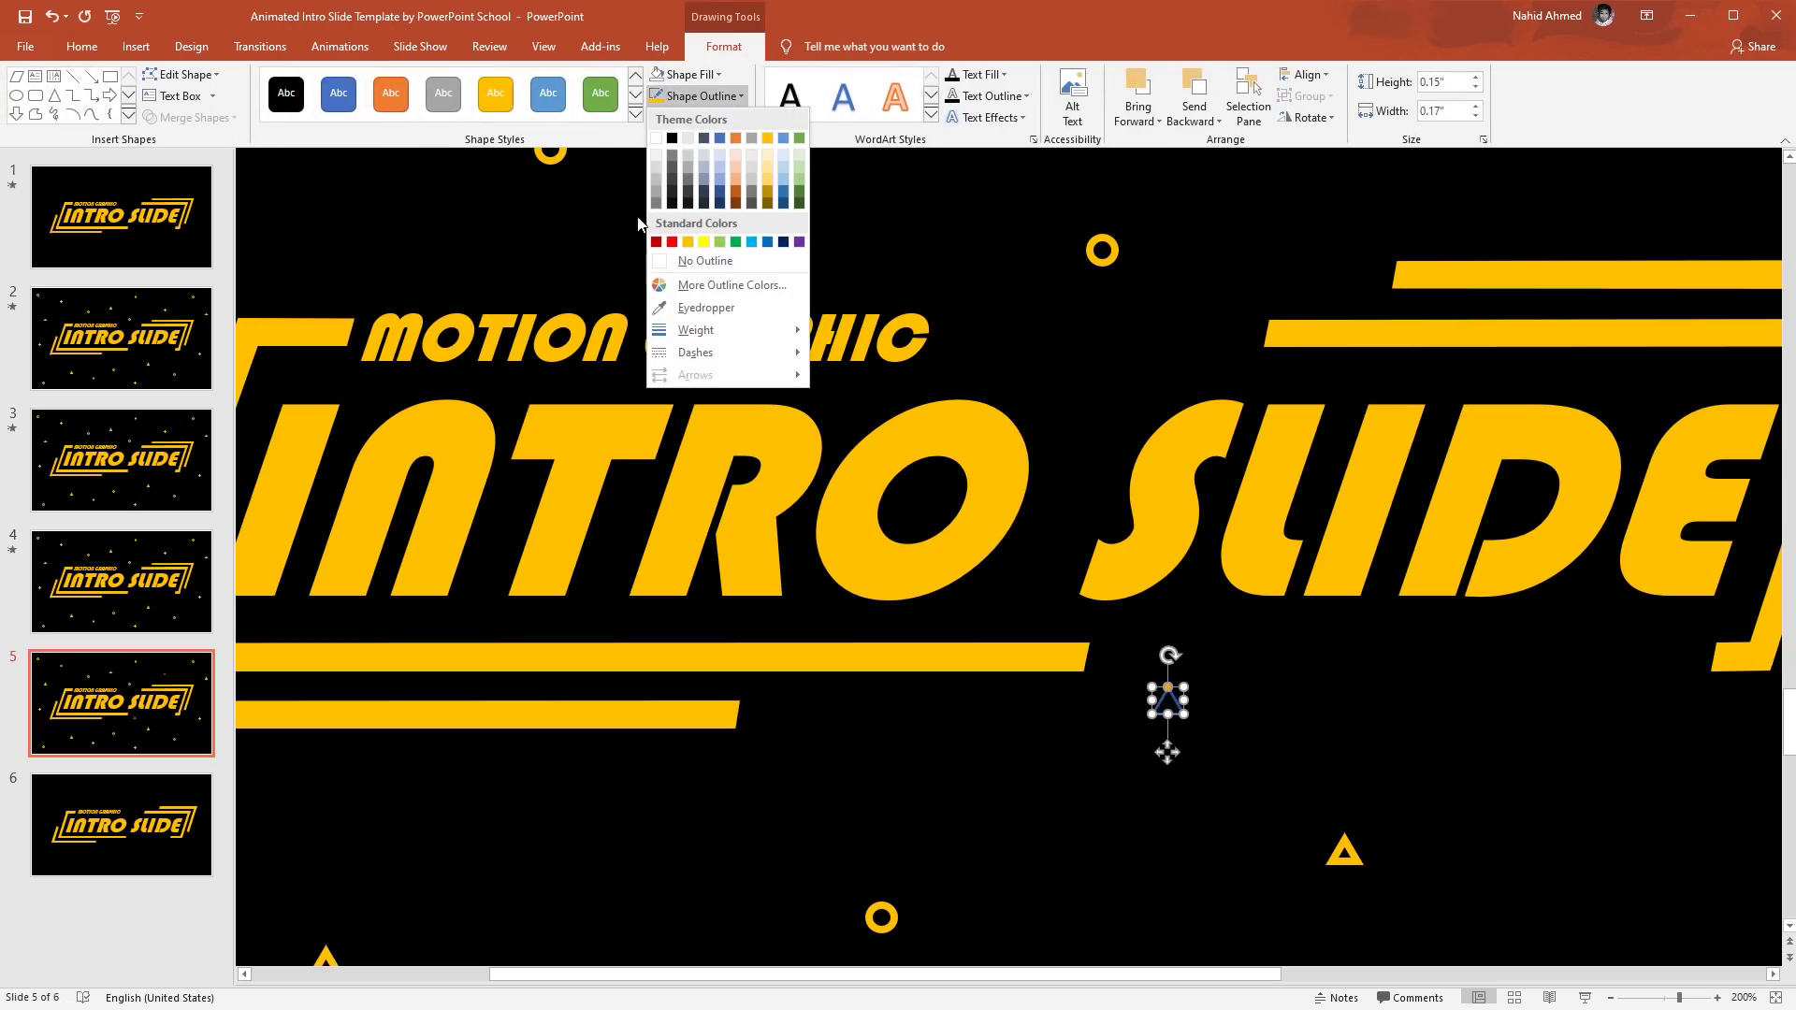
{"action": "left_click", "coordinate": [688, 241]}
{"action": "left_click", "coordinate": [706, 95]}
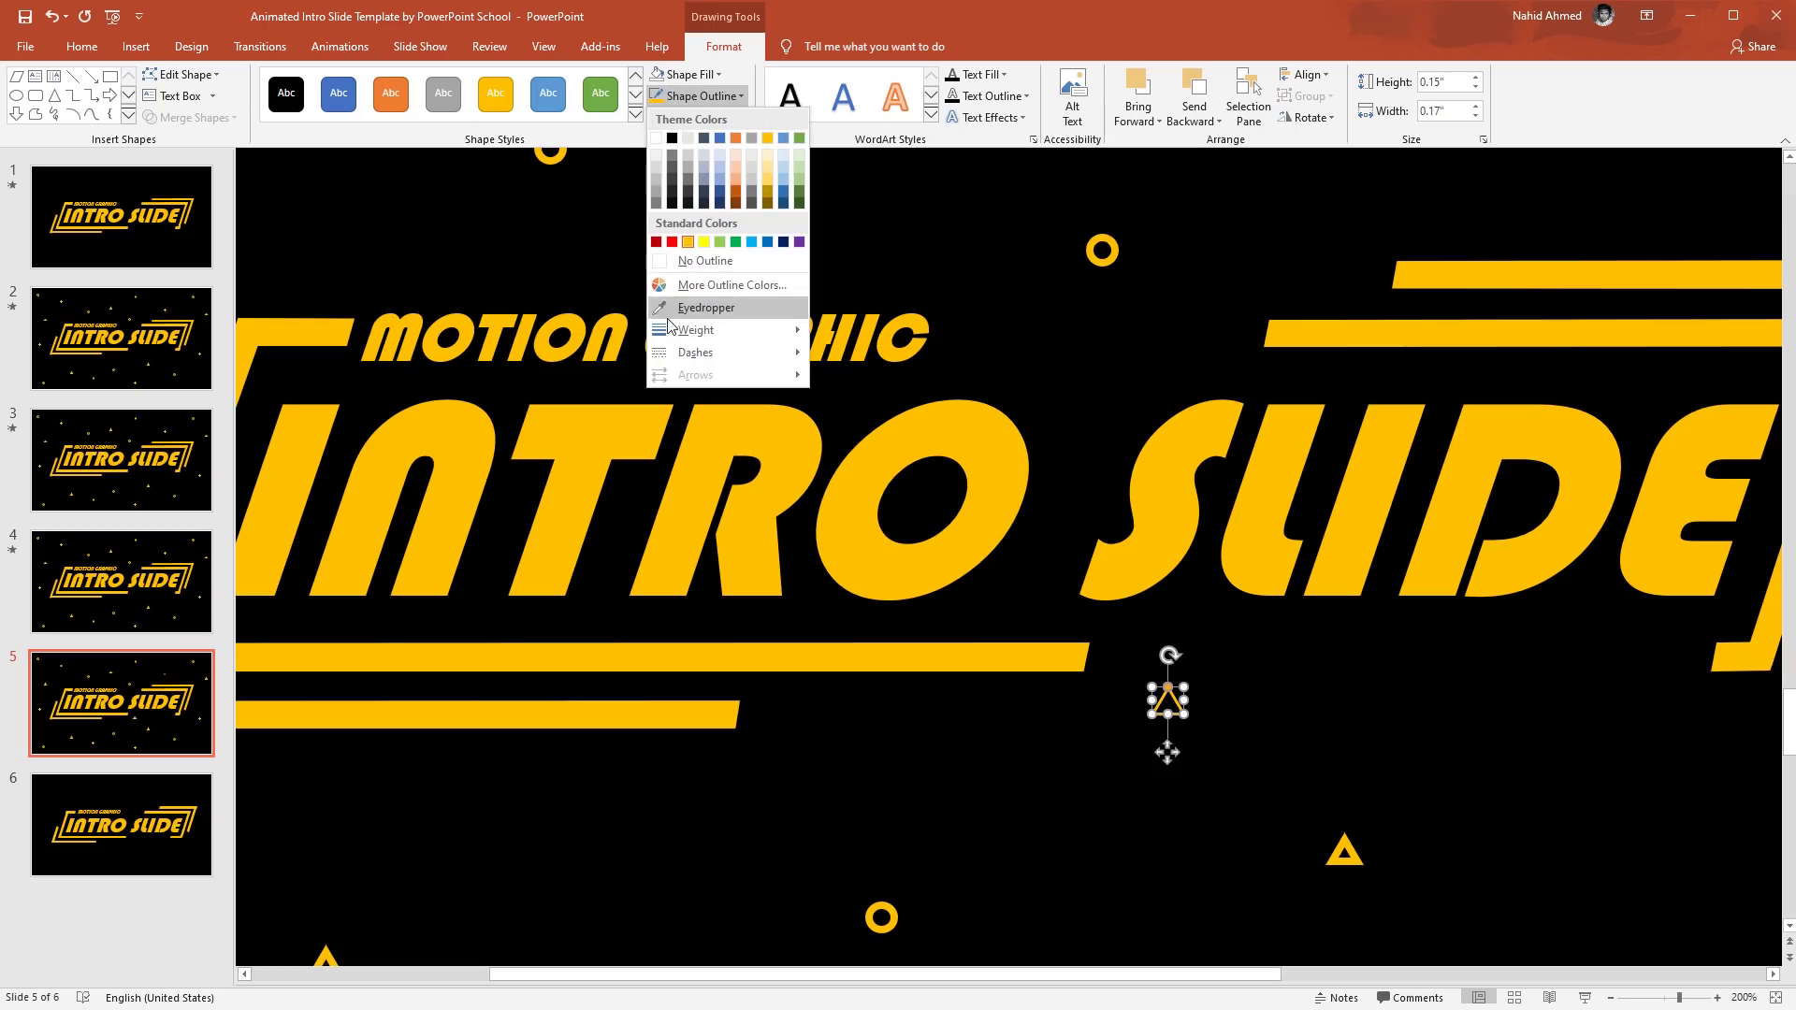
{"action": "mouse_move", "coordinate": [776, 329]}
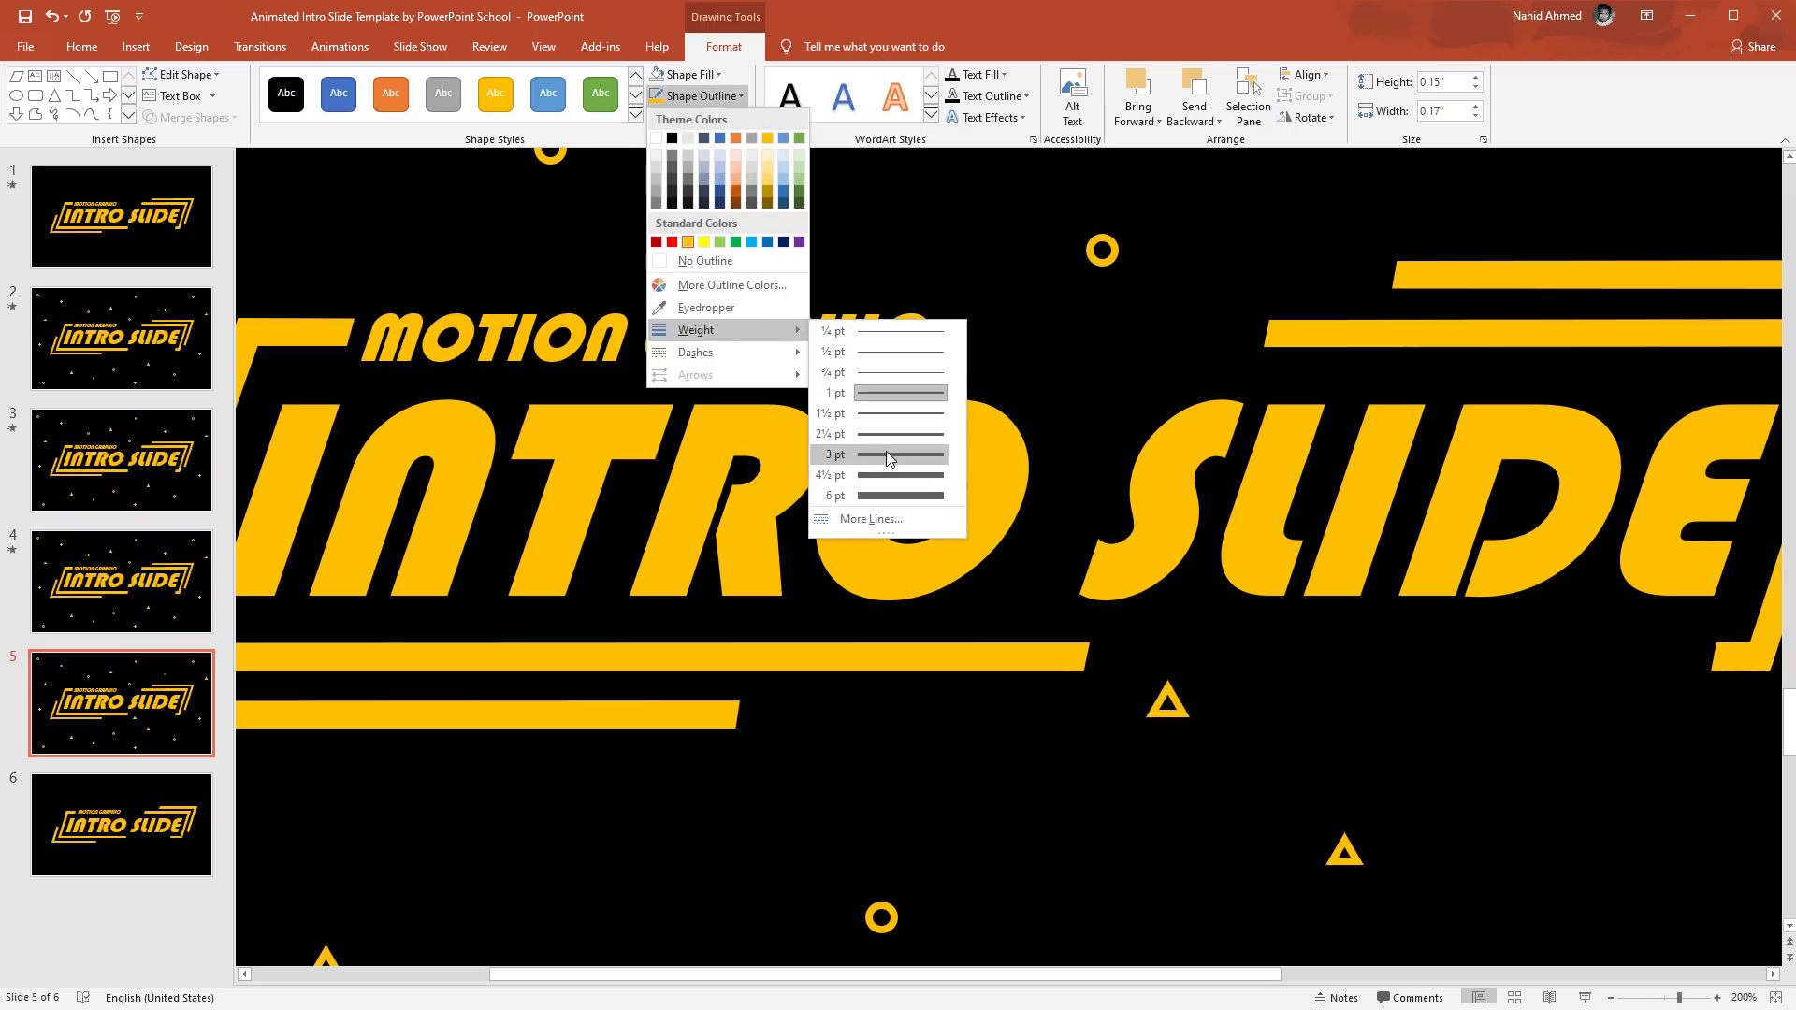
{"action": "left_click", "coordinate": [885, 455]}
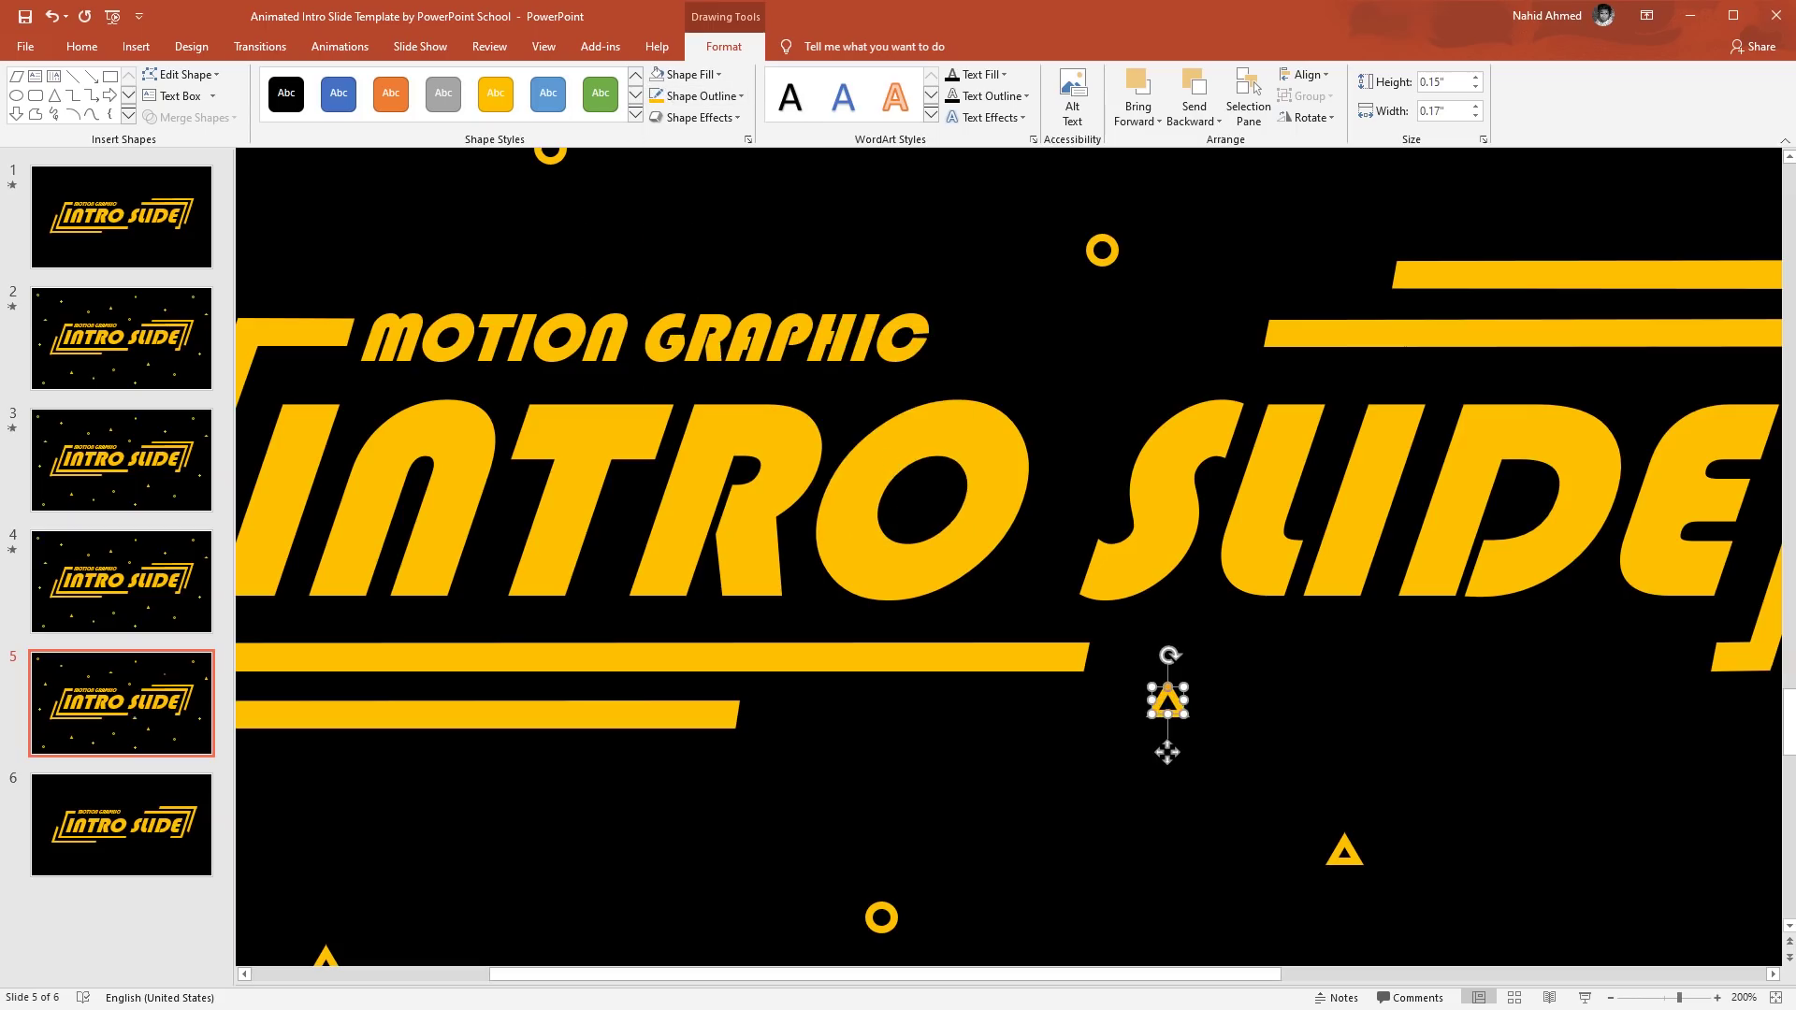
{"action": "left_click", "coordinate": [1149, 777]}
{"action": "scroll", "coordinate": [1147, 739], "scroll_direction": "down", "scroll_amount": 10, "text": "ctrl"}
{"action": "left_click", "coordinate": [729, 828]}
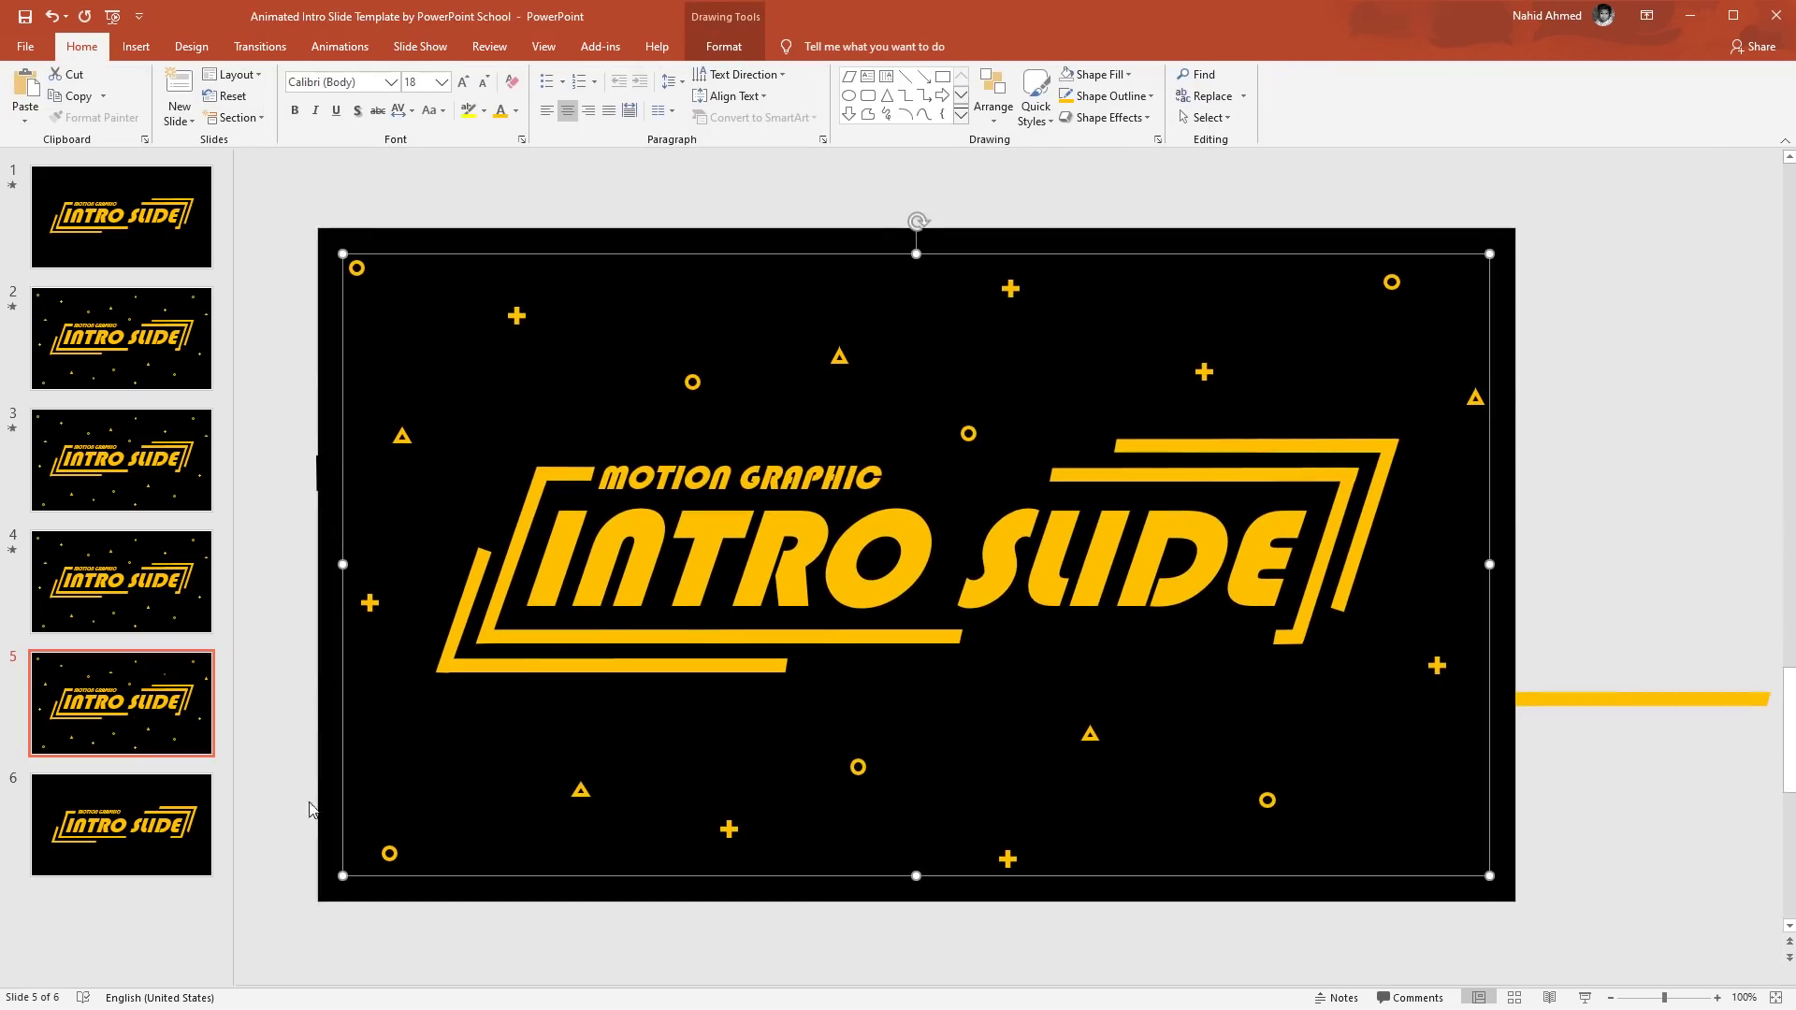
Paste the scattered-shapes decoration group onto slide 6 and preview it as a slide show.
{"action": "left_click", "coordinate": [122, 823]}
{"action": "key", "text": "ctrl+v"}
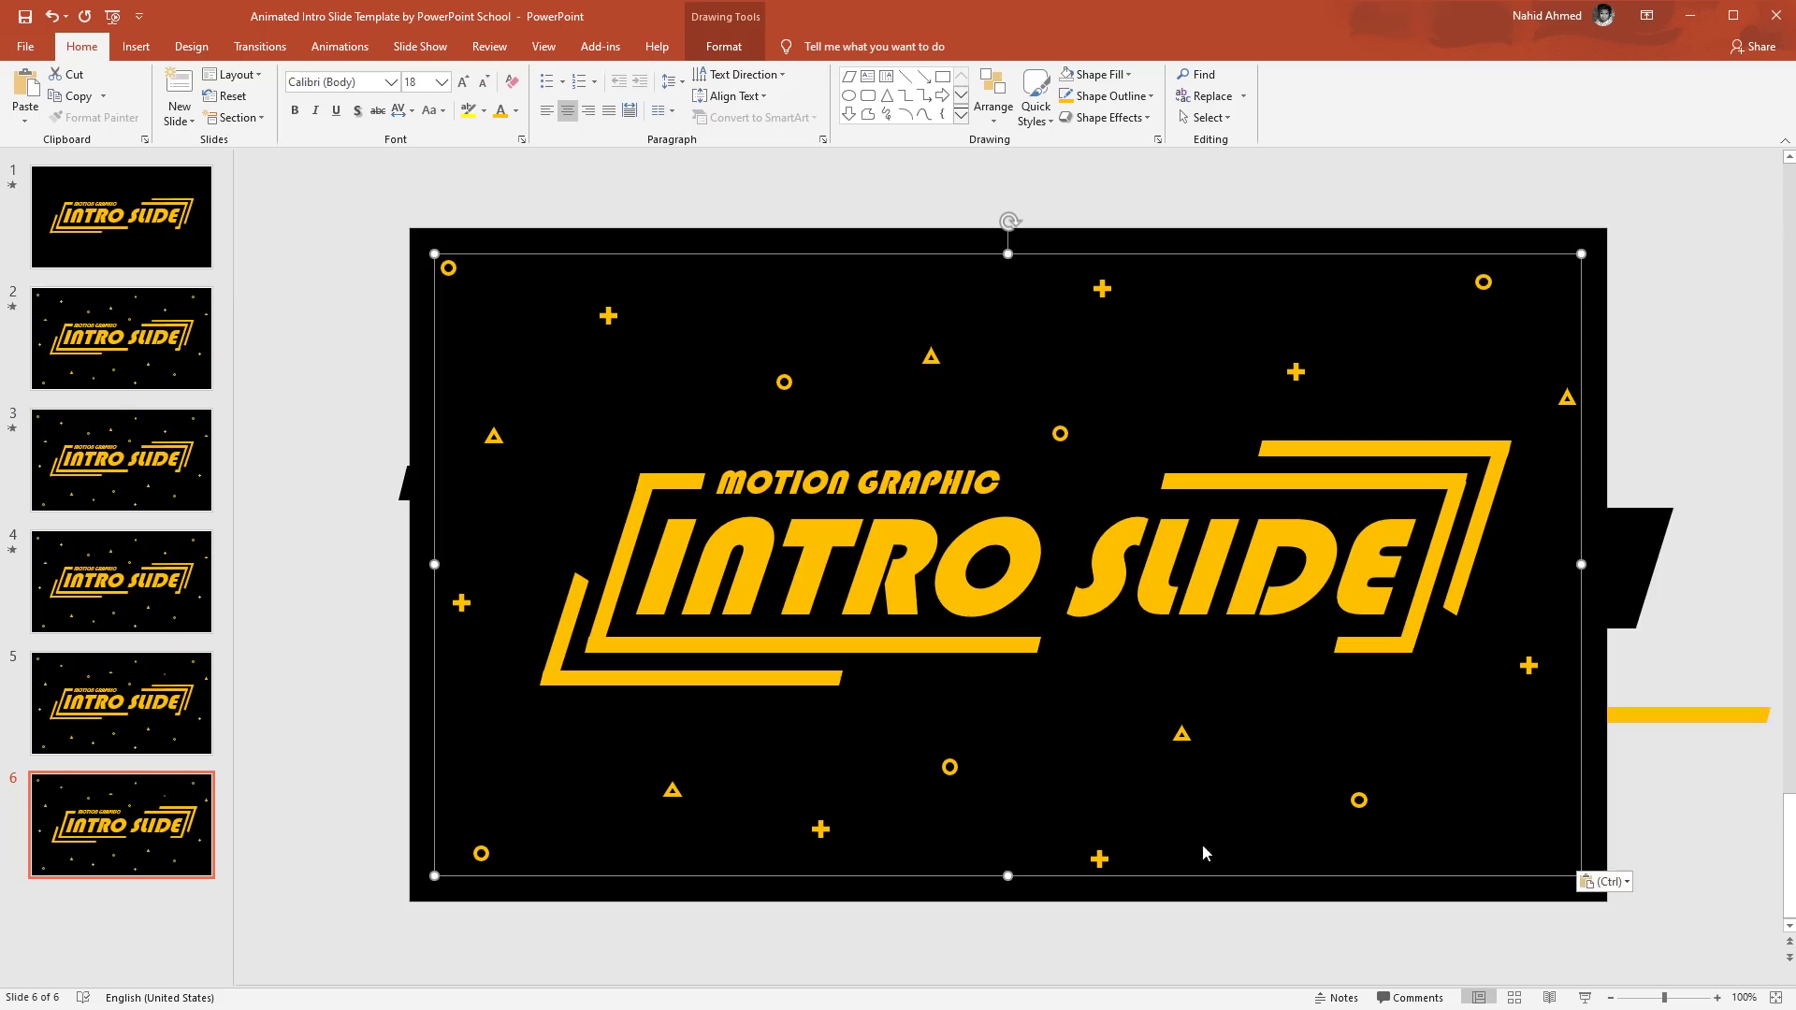
{"action": "left_click", "coordinate": [1676, 819]}
{"action": "key", "text": "shift+F5"}
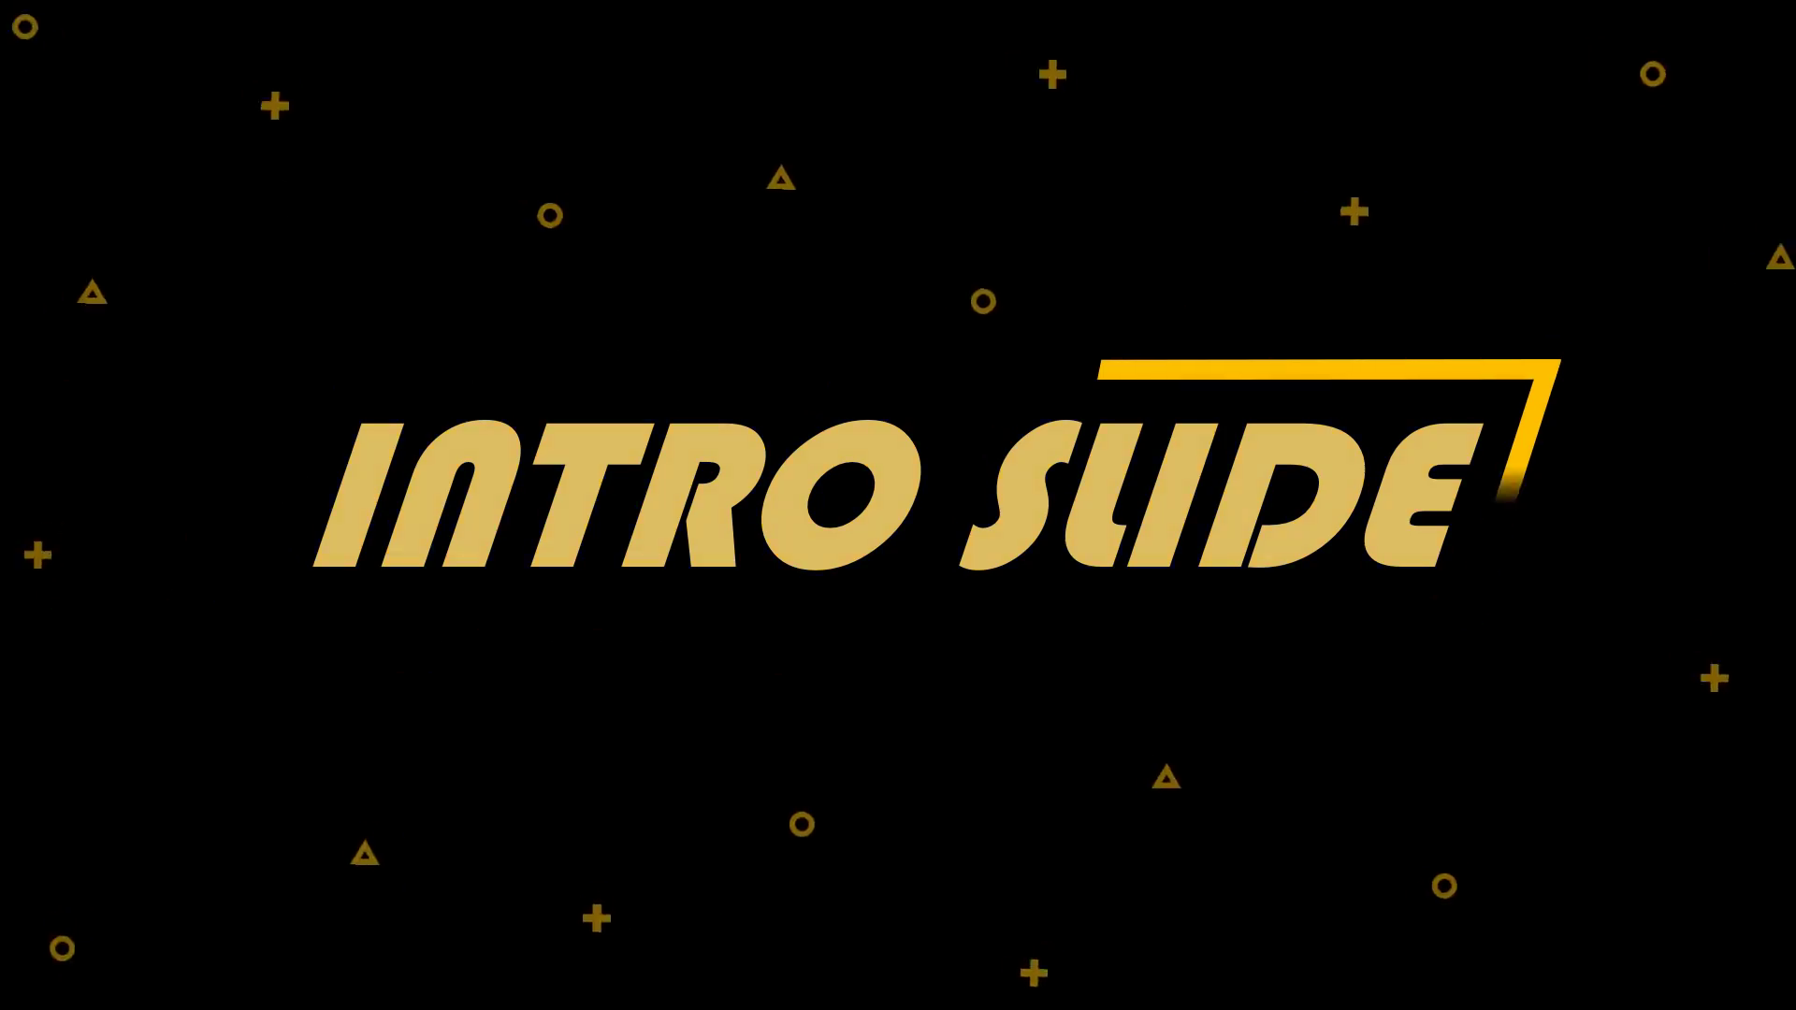
{"action": "key", "text": "Escape"}
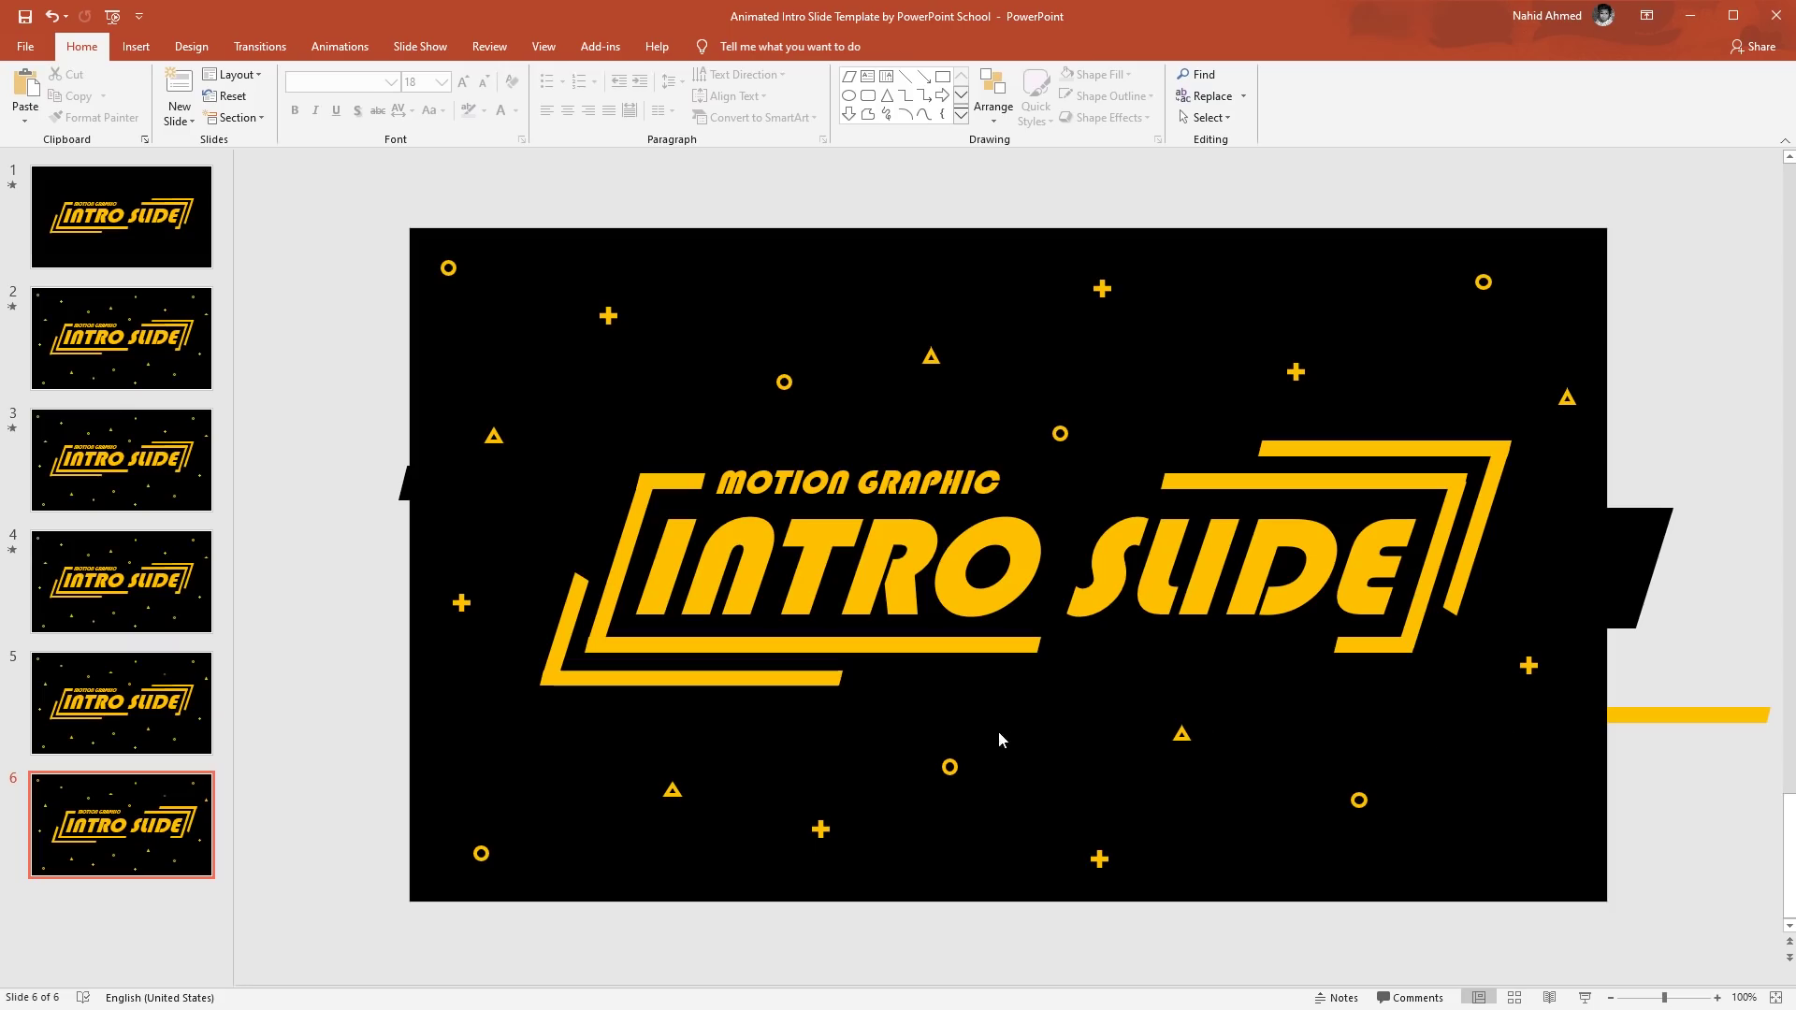
Give the long bar under INTRO a Wipe entrance from the right lasting 0.25 seconds.
{"action": "left_click", "coordinate": [964, 646]}
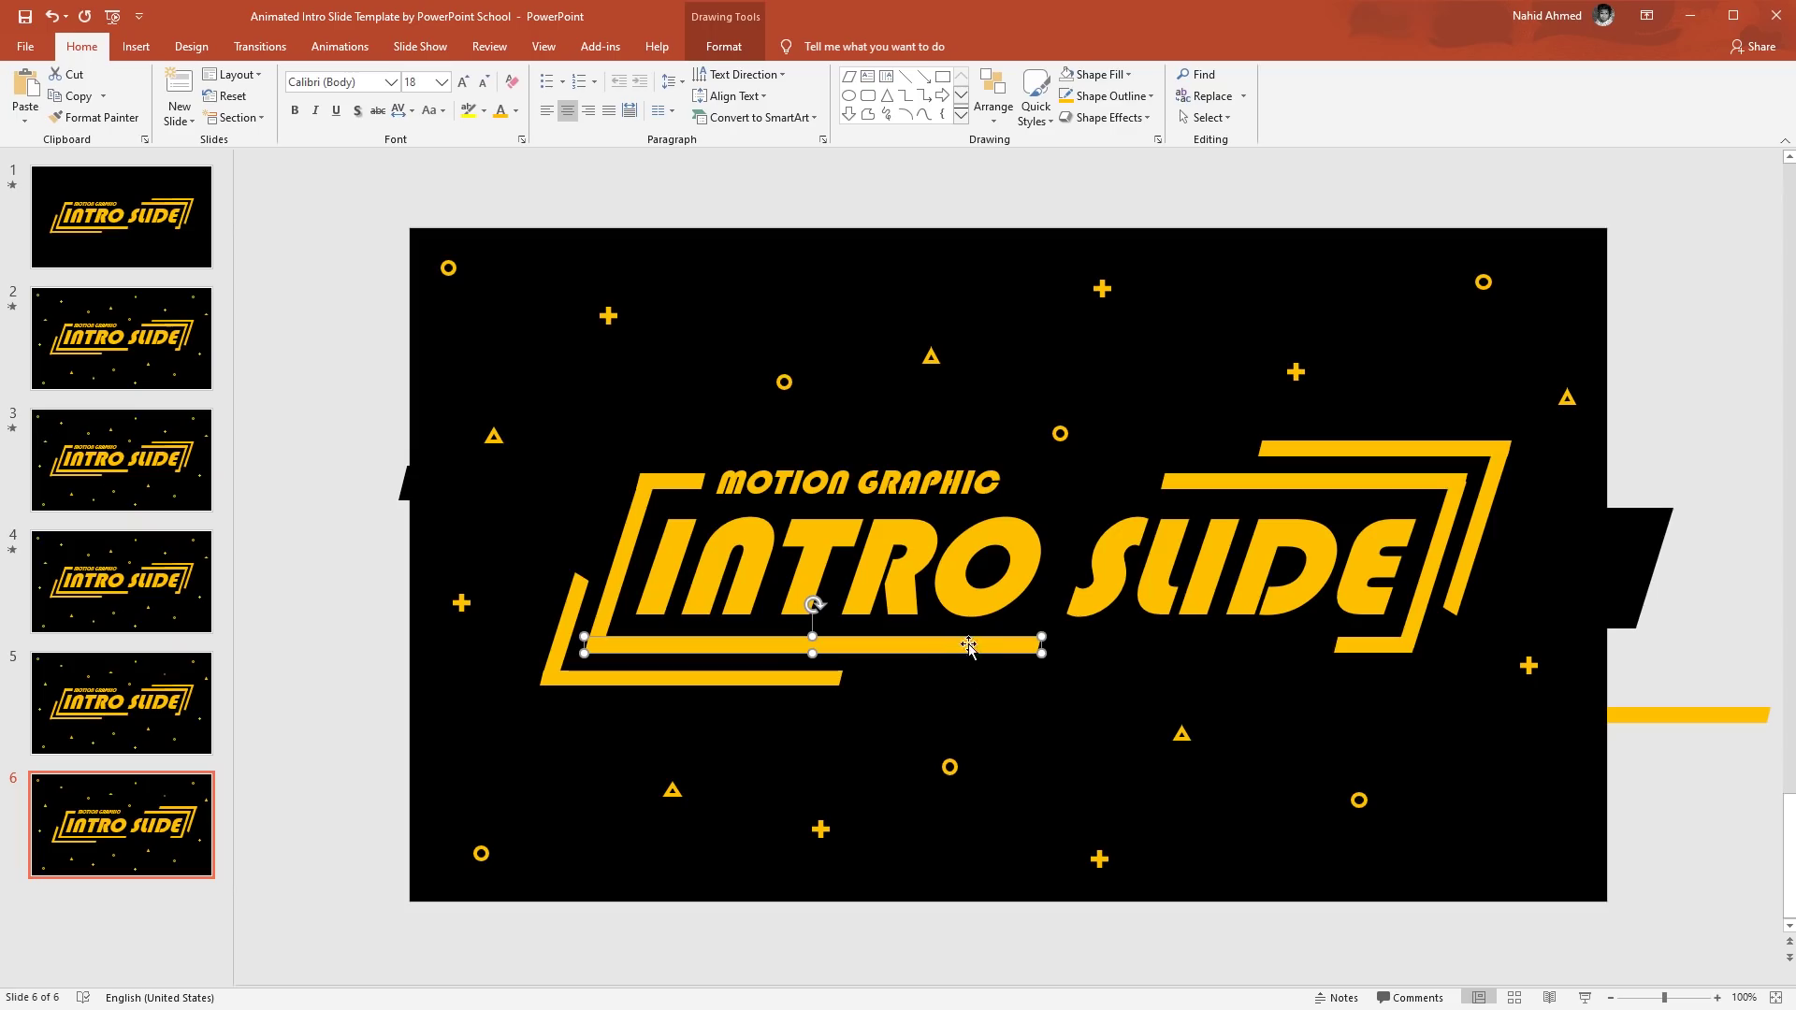
{"action": "left_click", "coordinate": [329, 47]}
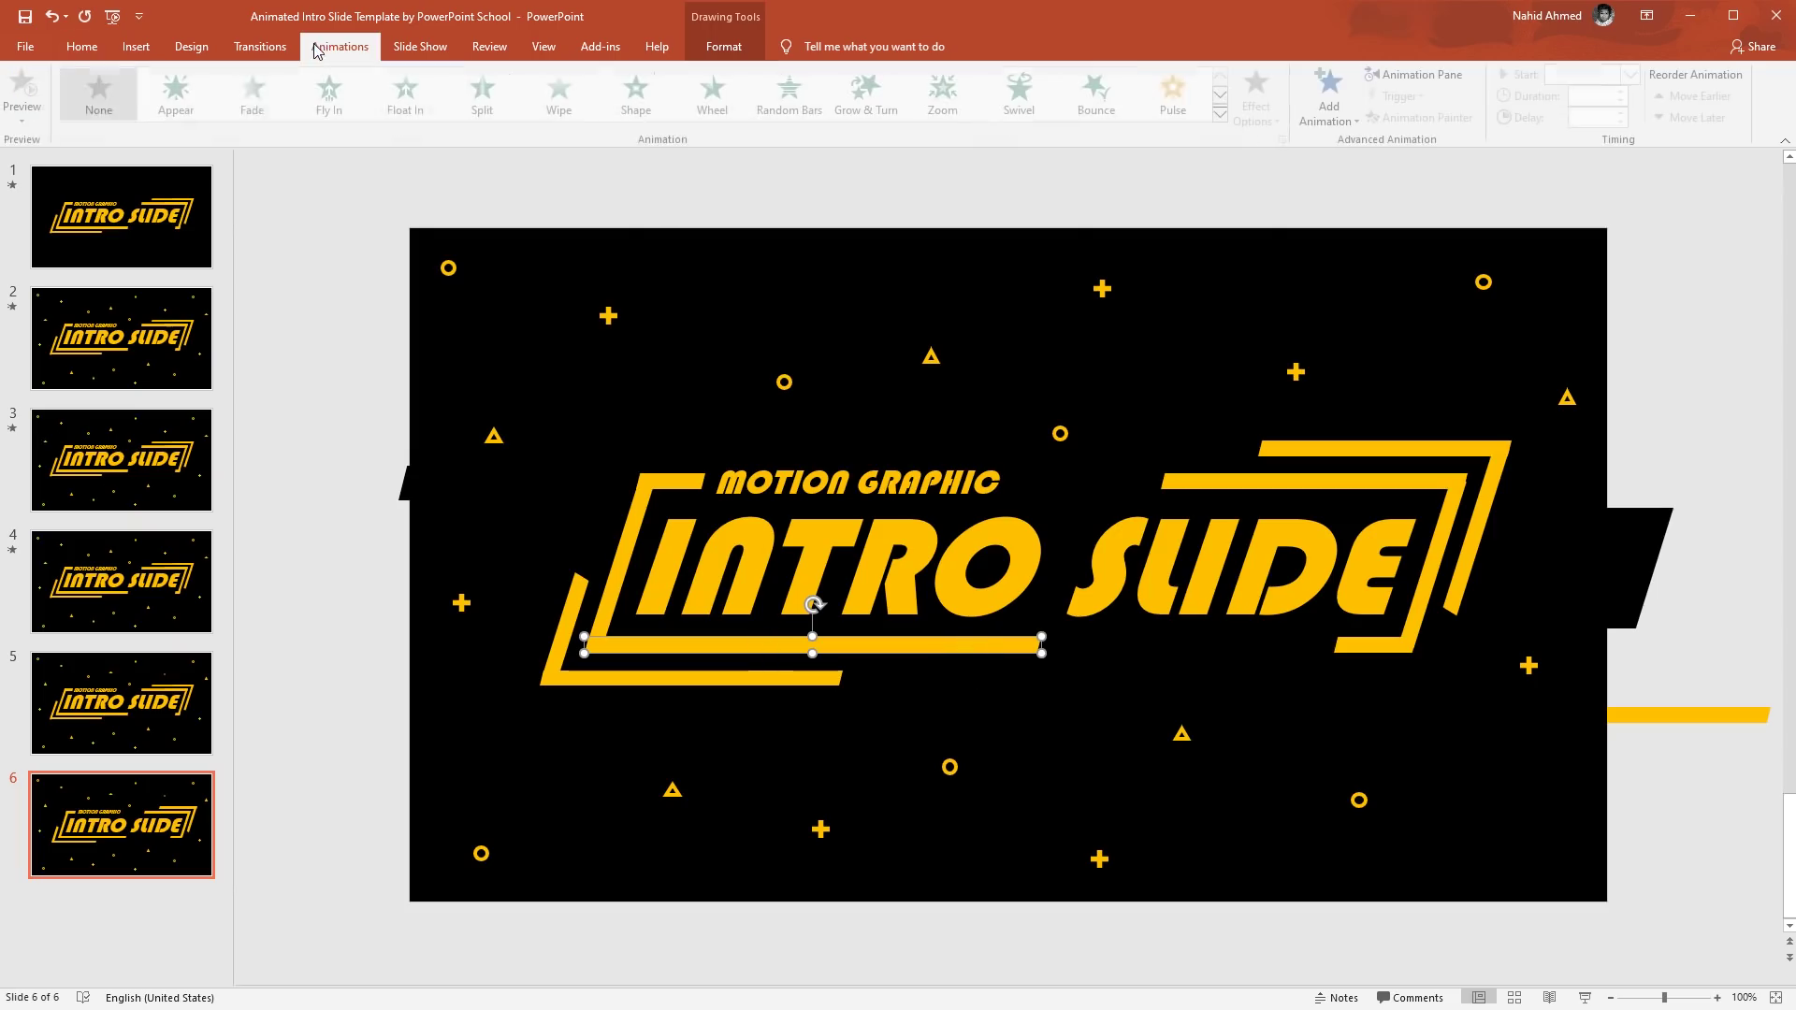
{"action": "left_click", "coordinate": [1465, 86]}
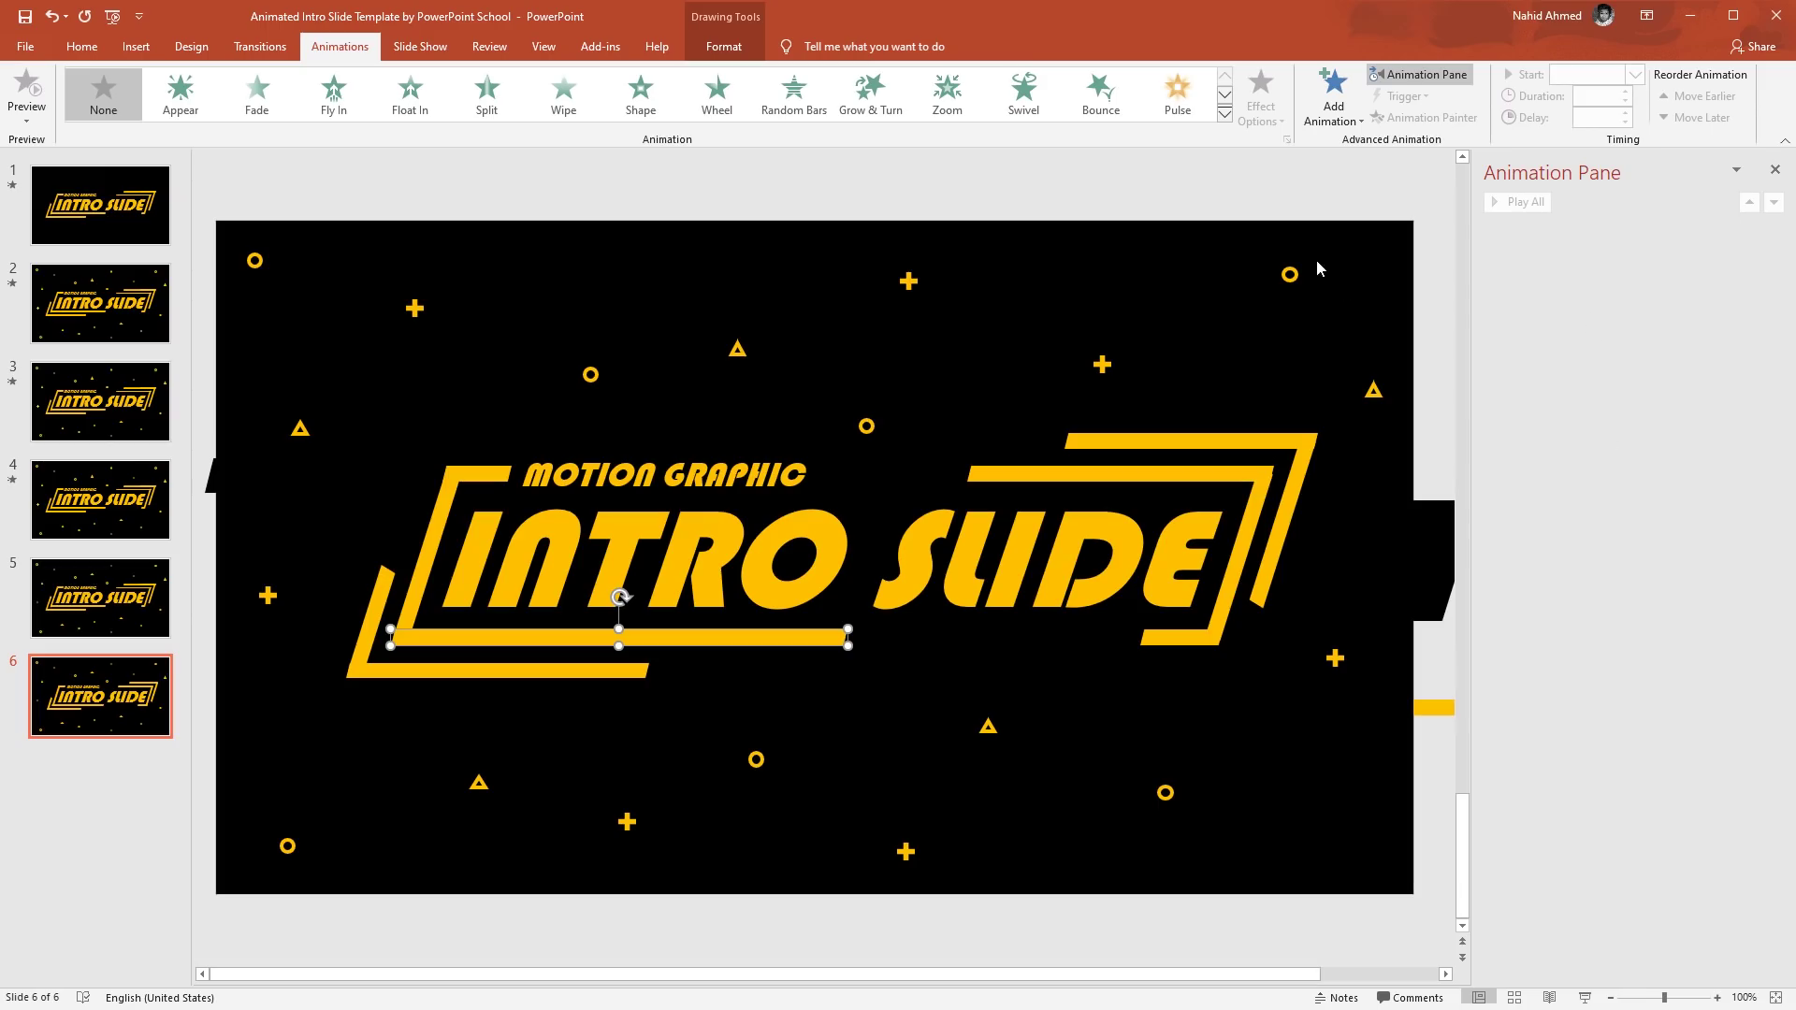
{"action": "left_click", "coordinate": [1347, 110]}
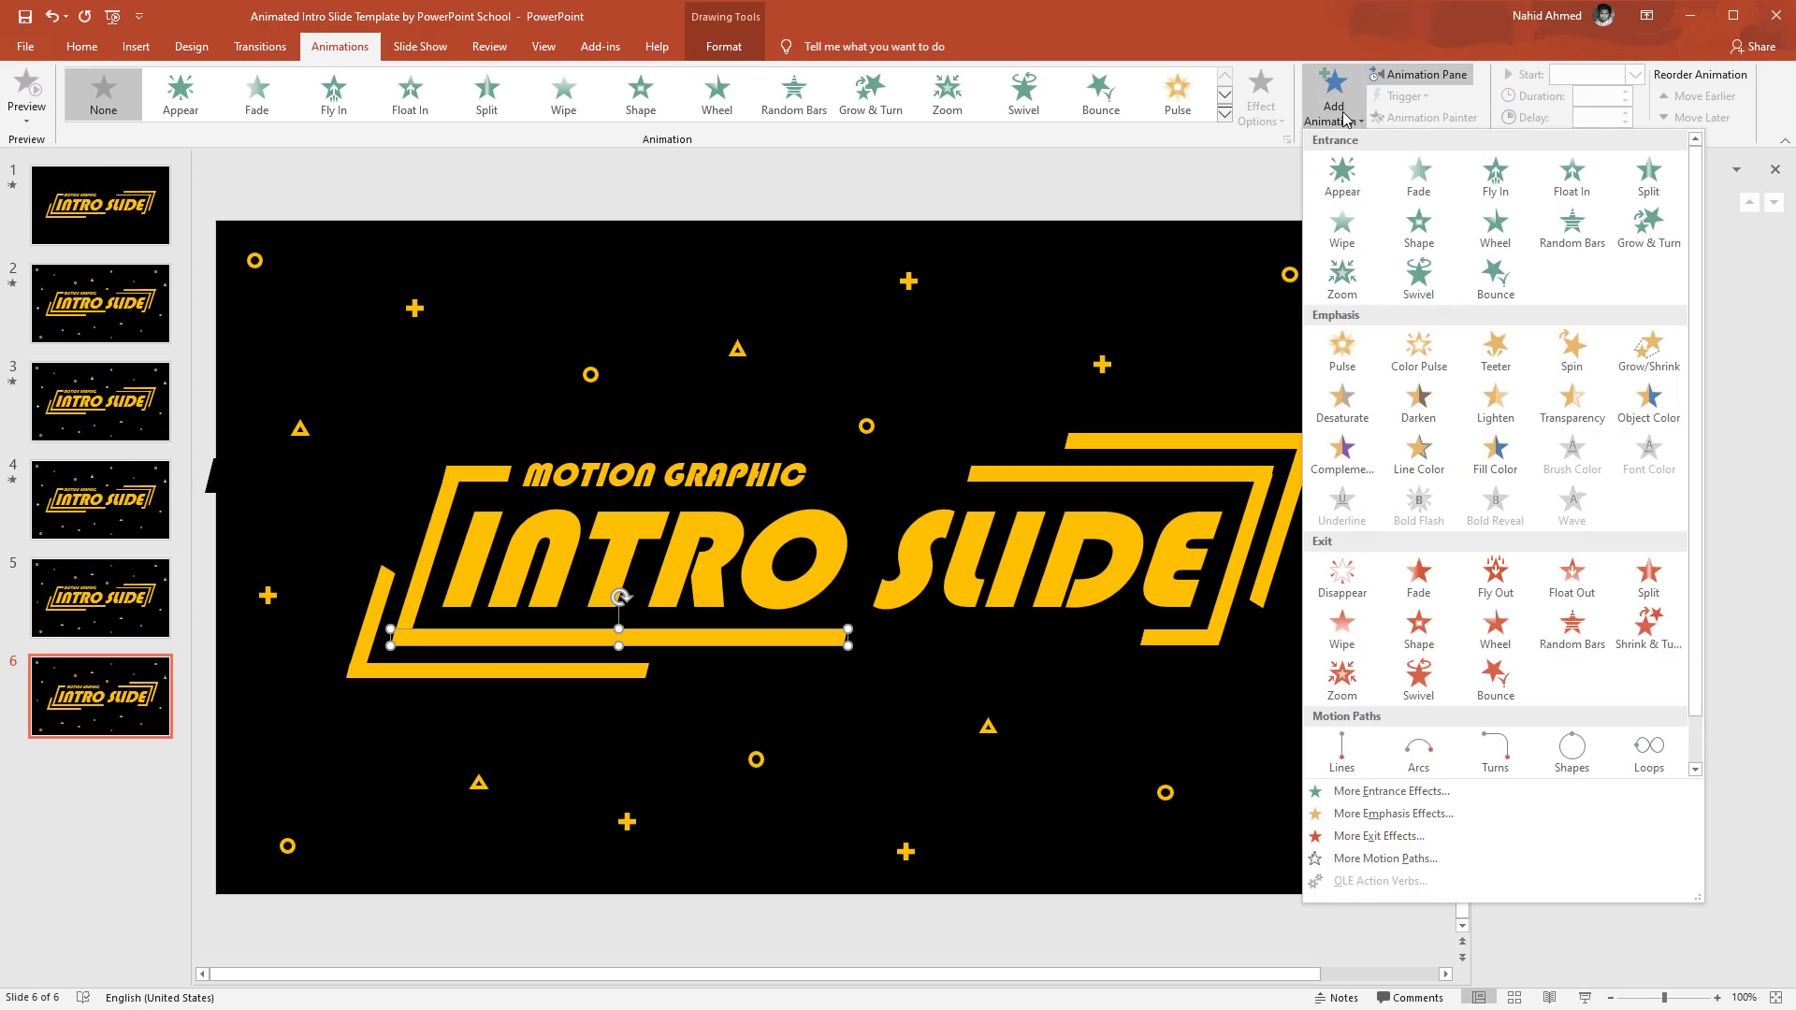
{"action": "left_click", "coordinate": [1359, 240]}
{"action": "left_click", "coordinate": [1261, 98]}
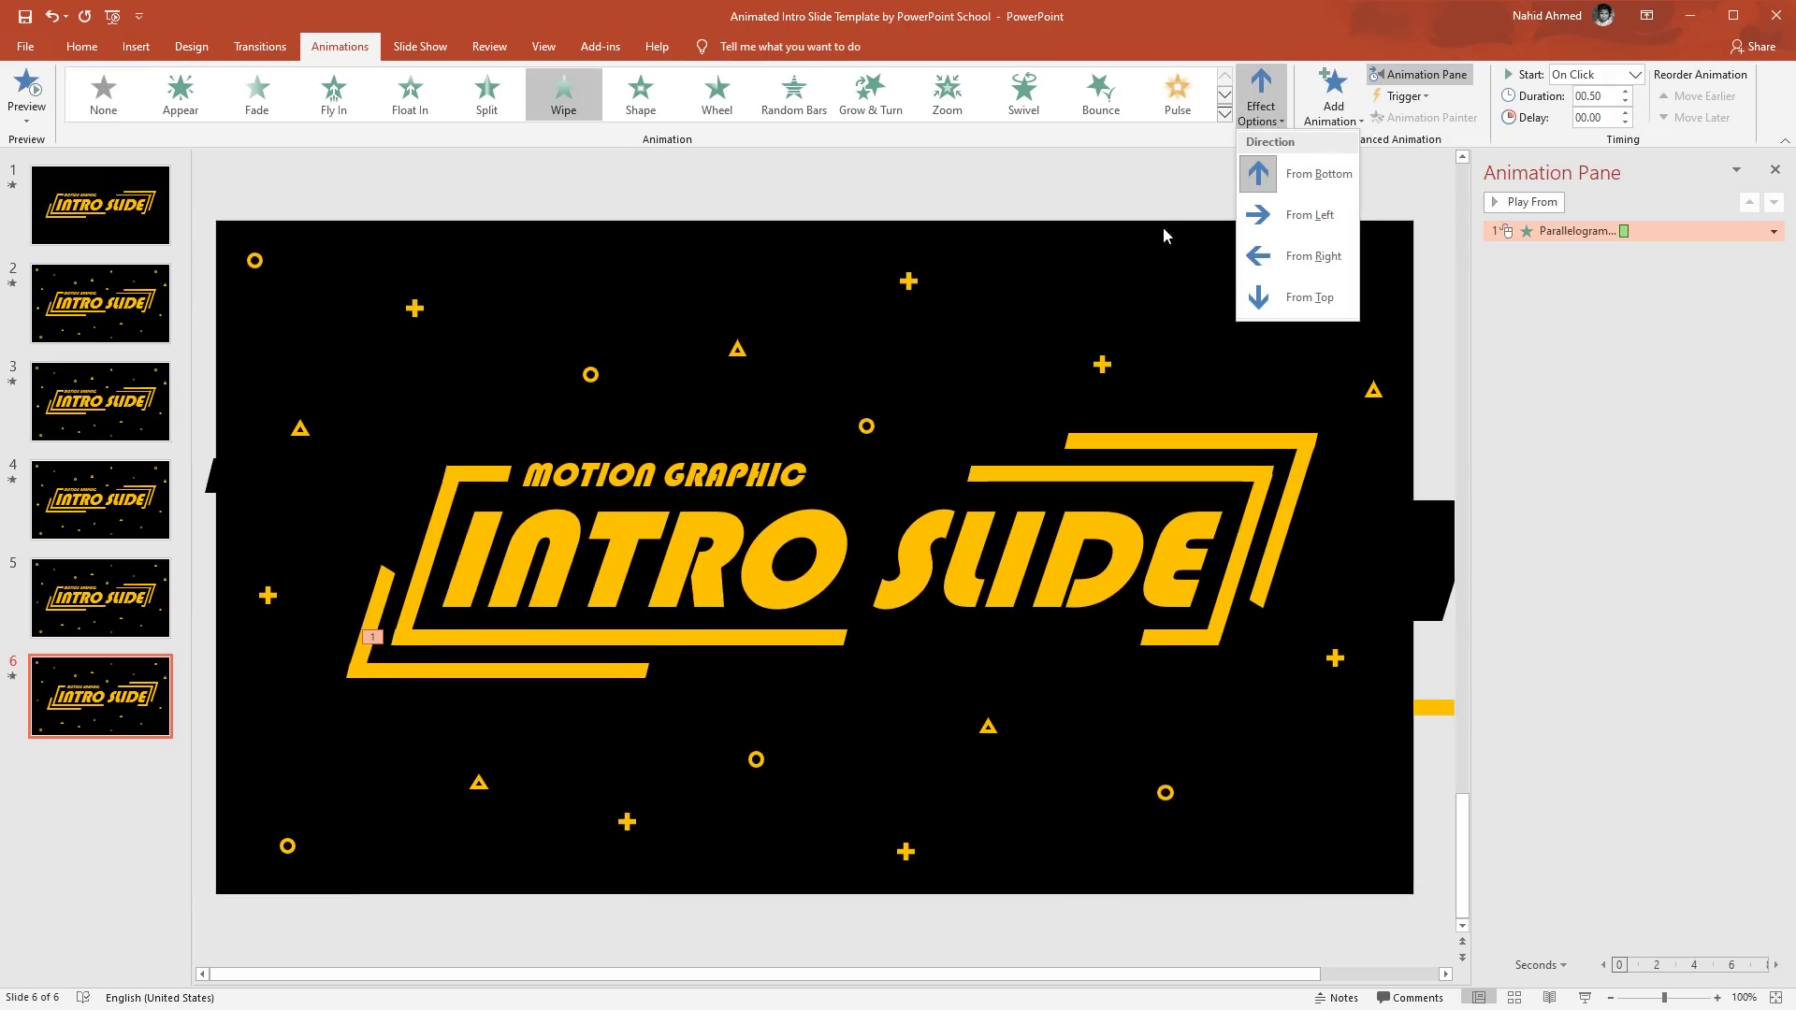
{"action": "left_click", "coordinate": [1313, 256]}
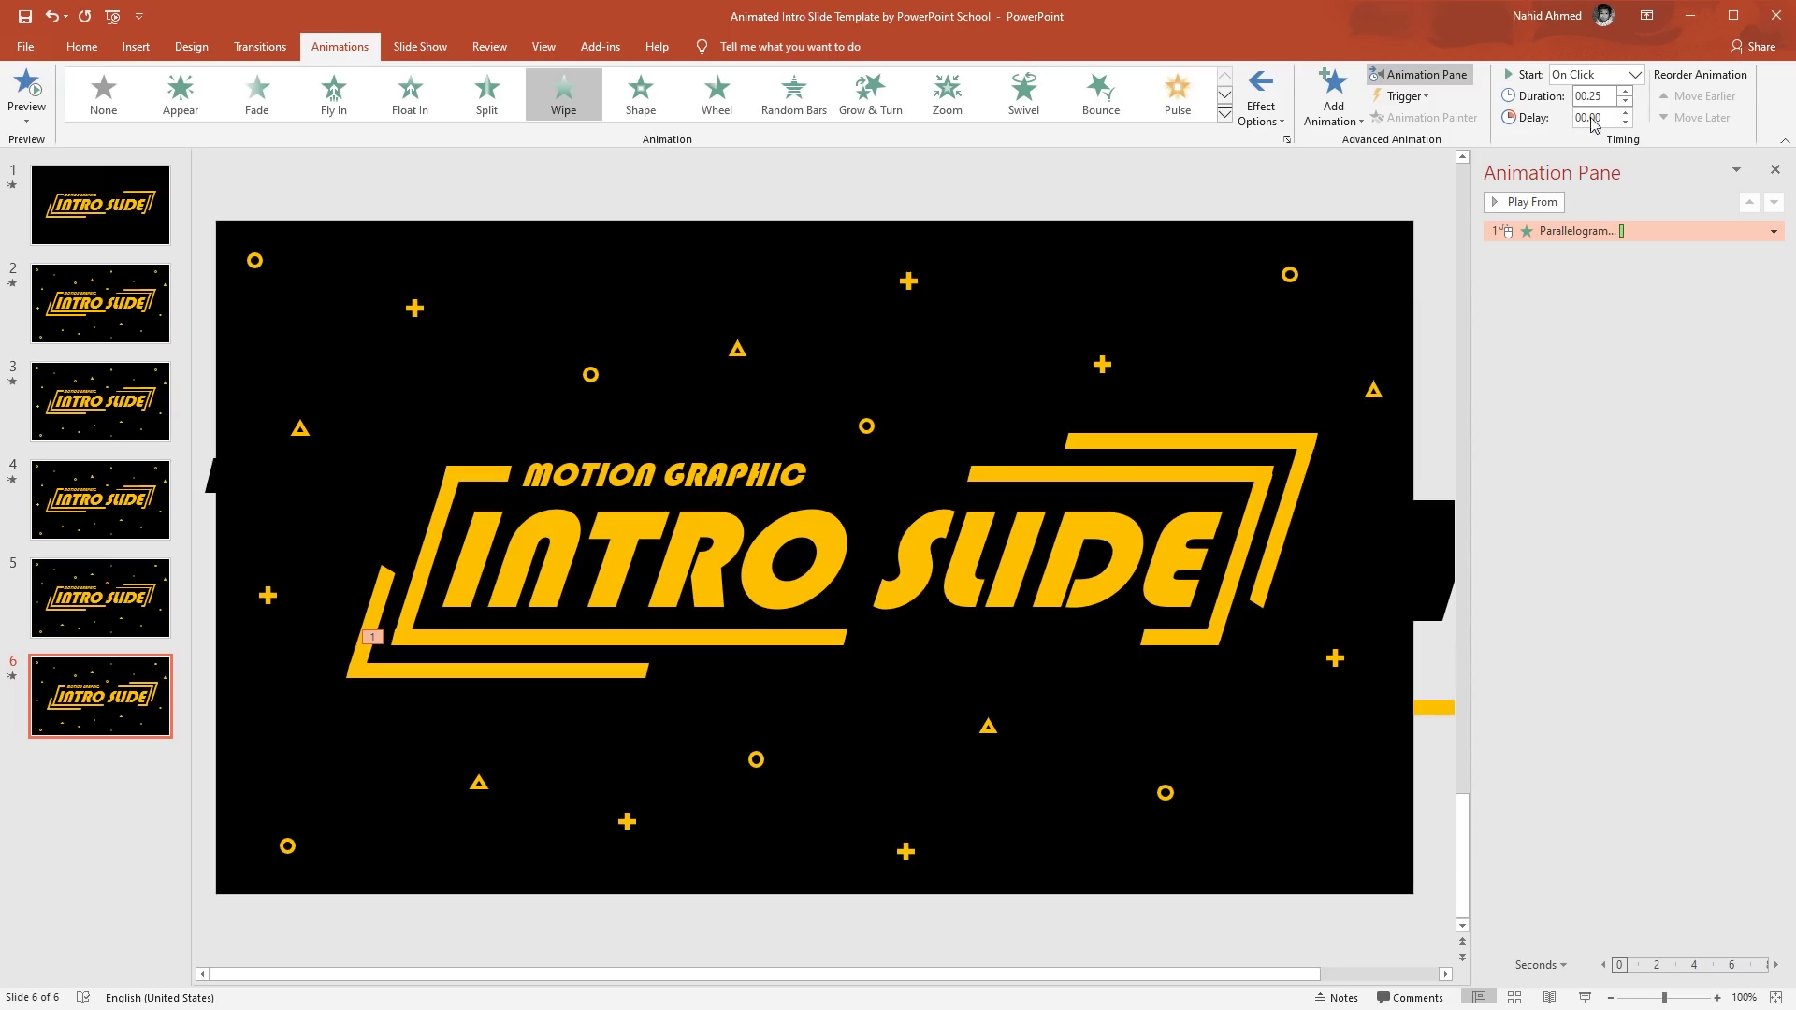
{"action": "left_click", "coordinate": [427, 543]}
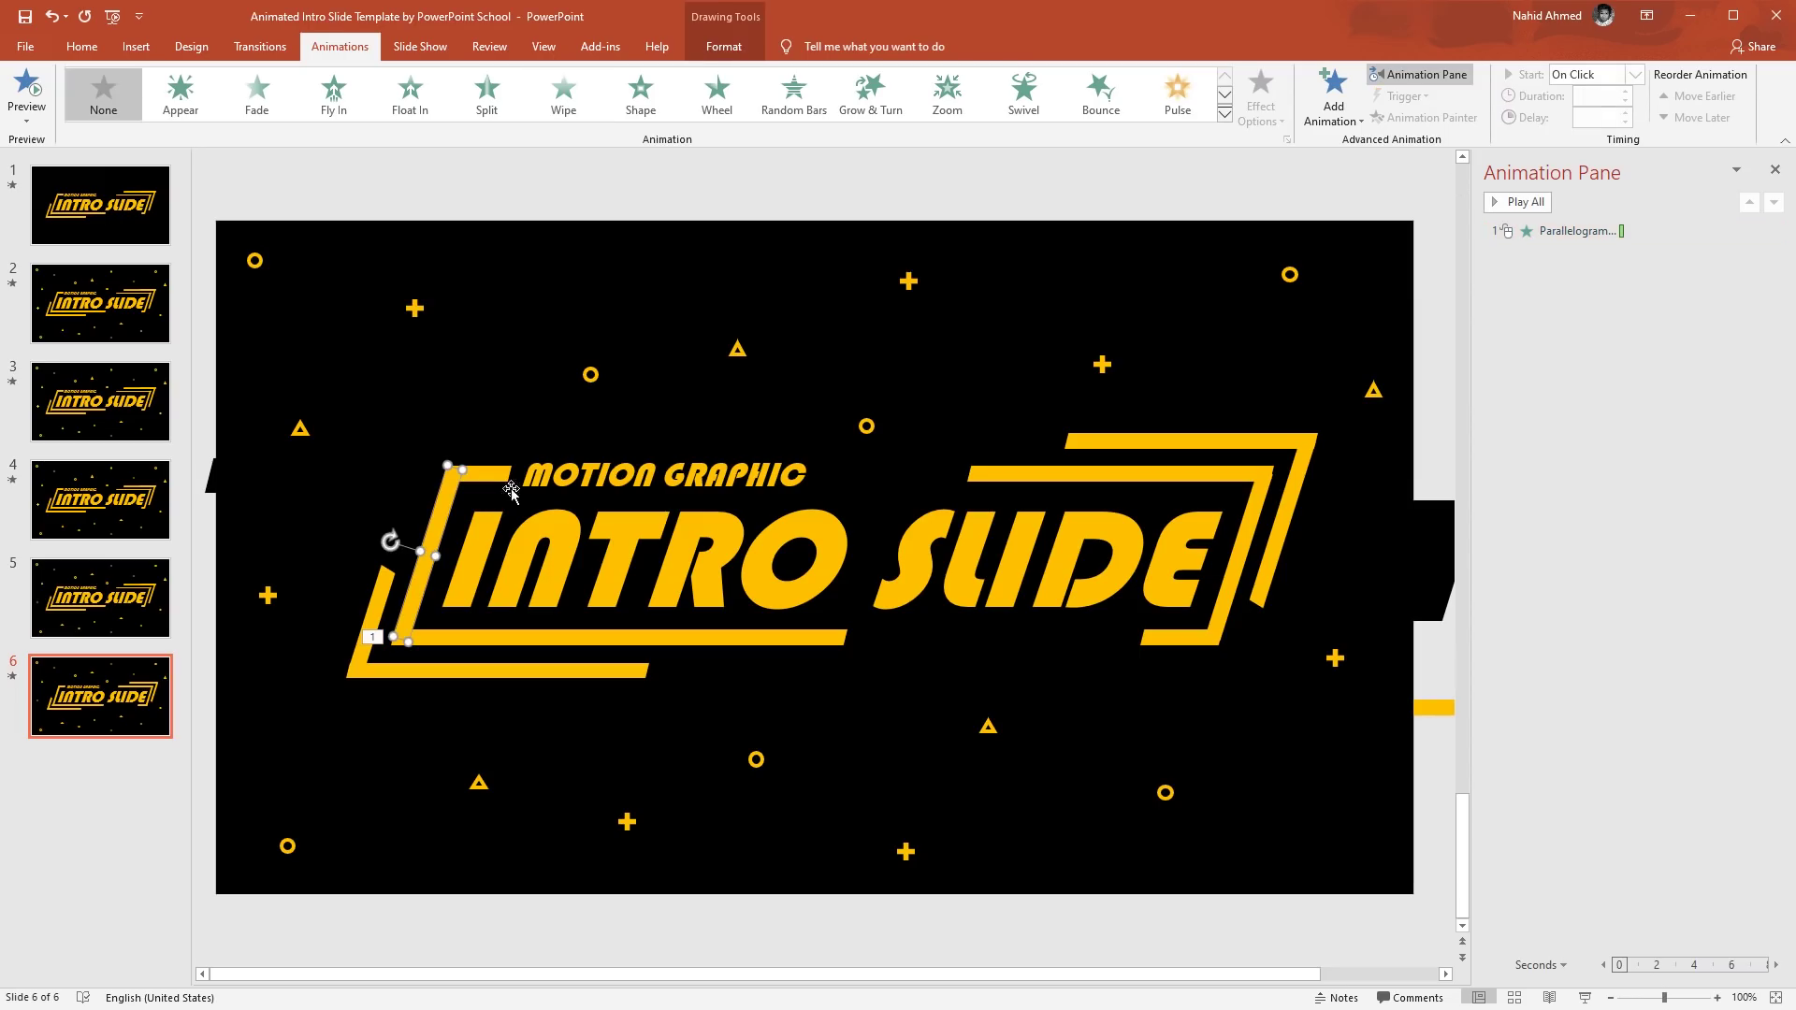
Give the thin left bracket bar a Wipe entrance starting after the previous animation.
{"action": "left_click", "coordinate": [1333, 103]}
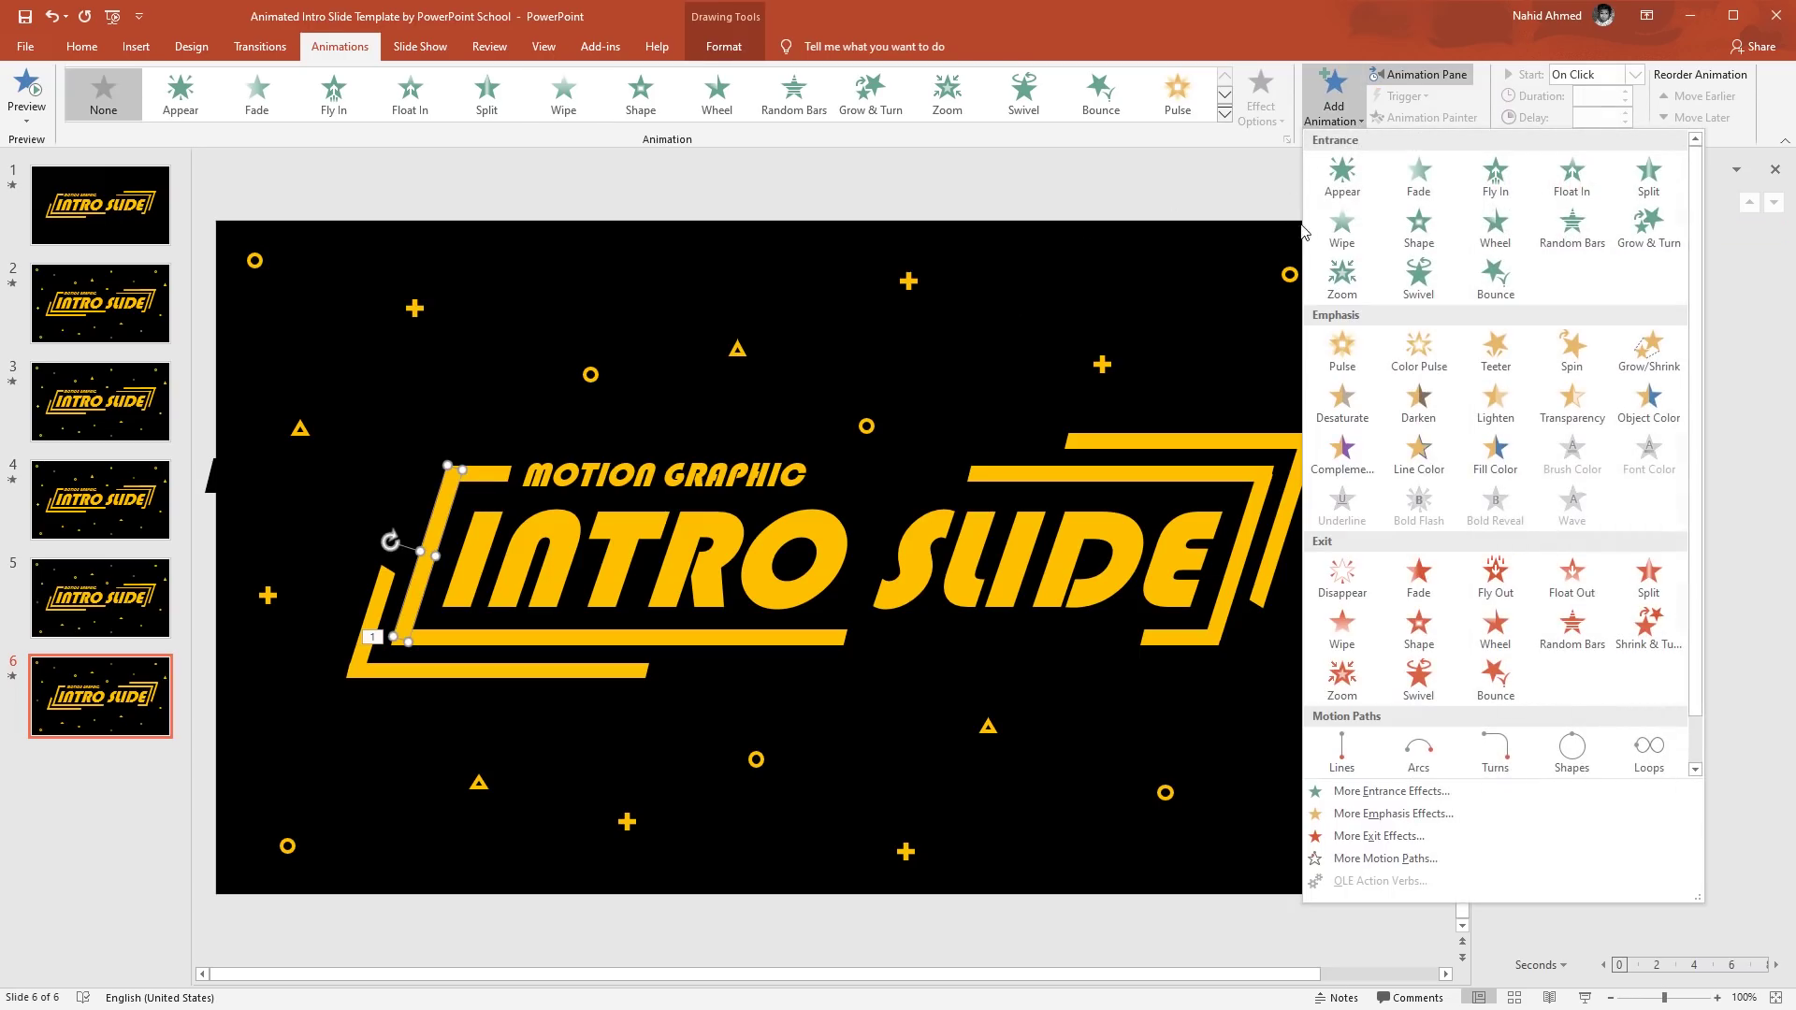
{"action": "left_click", "coordinate": [1326, 222]}
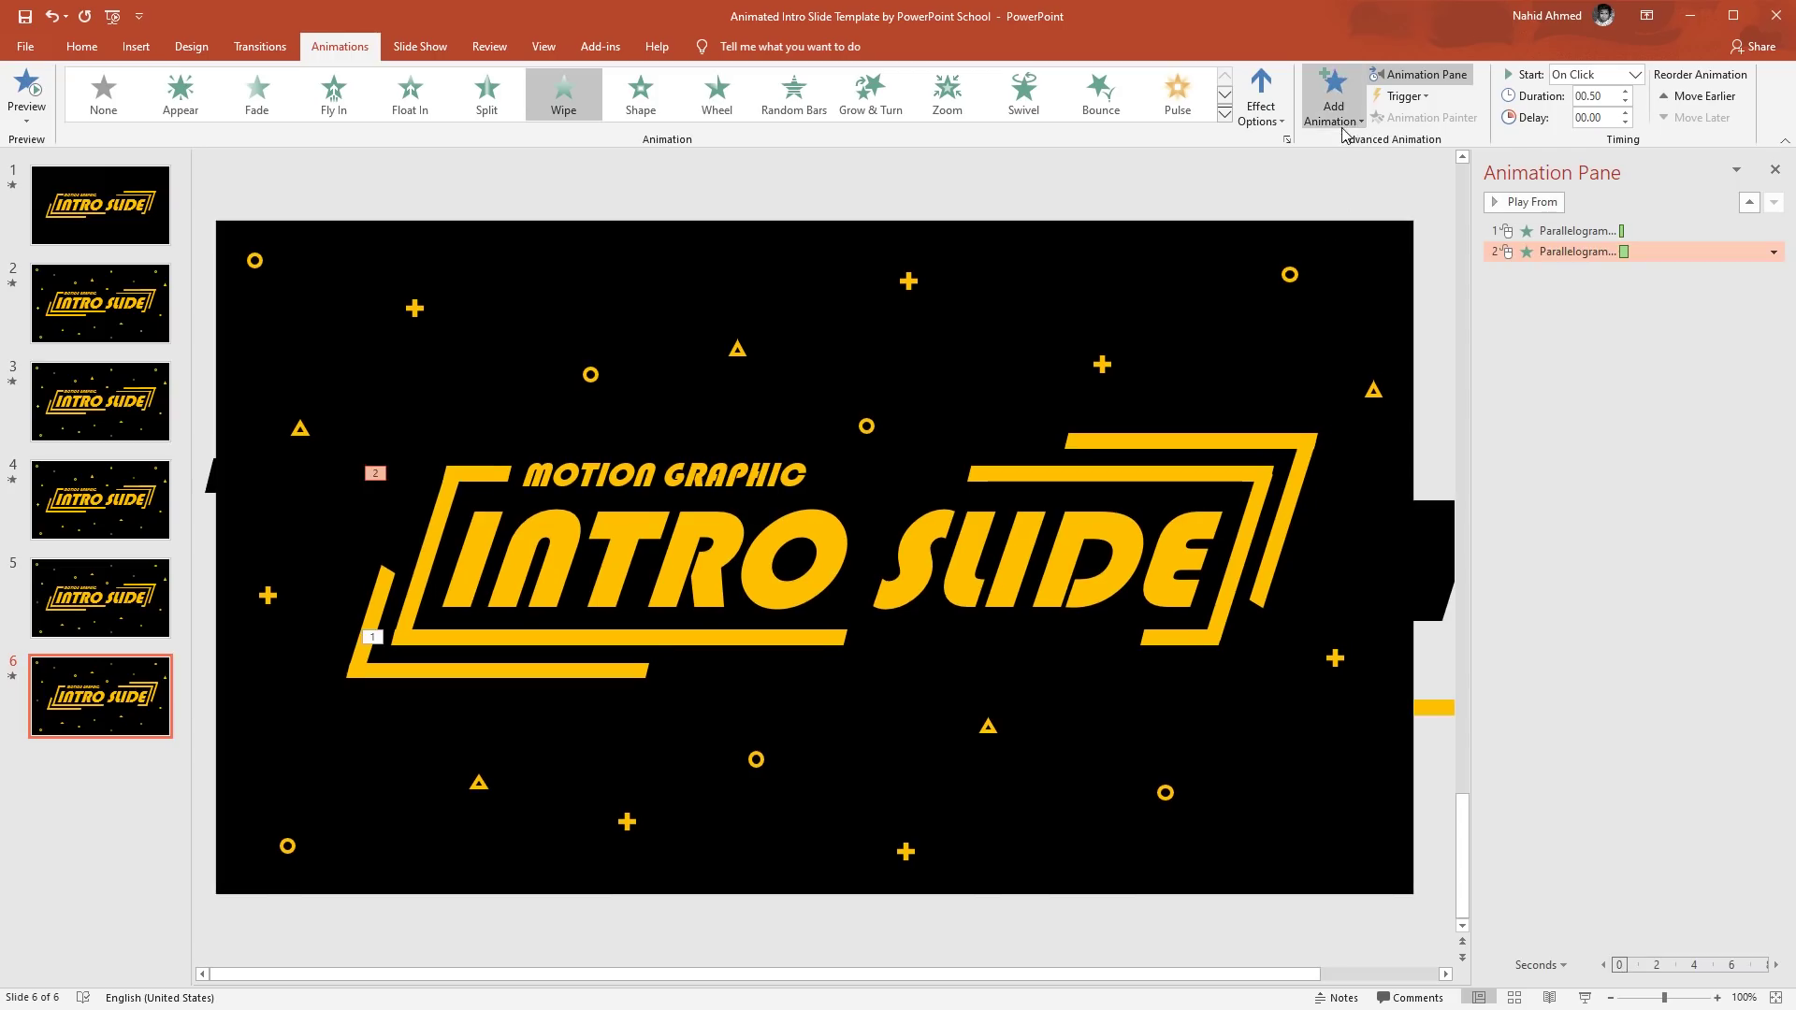
{"action": "left_click", "coordinate": [1255, 117]}
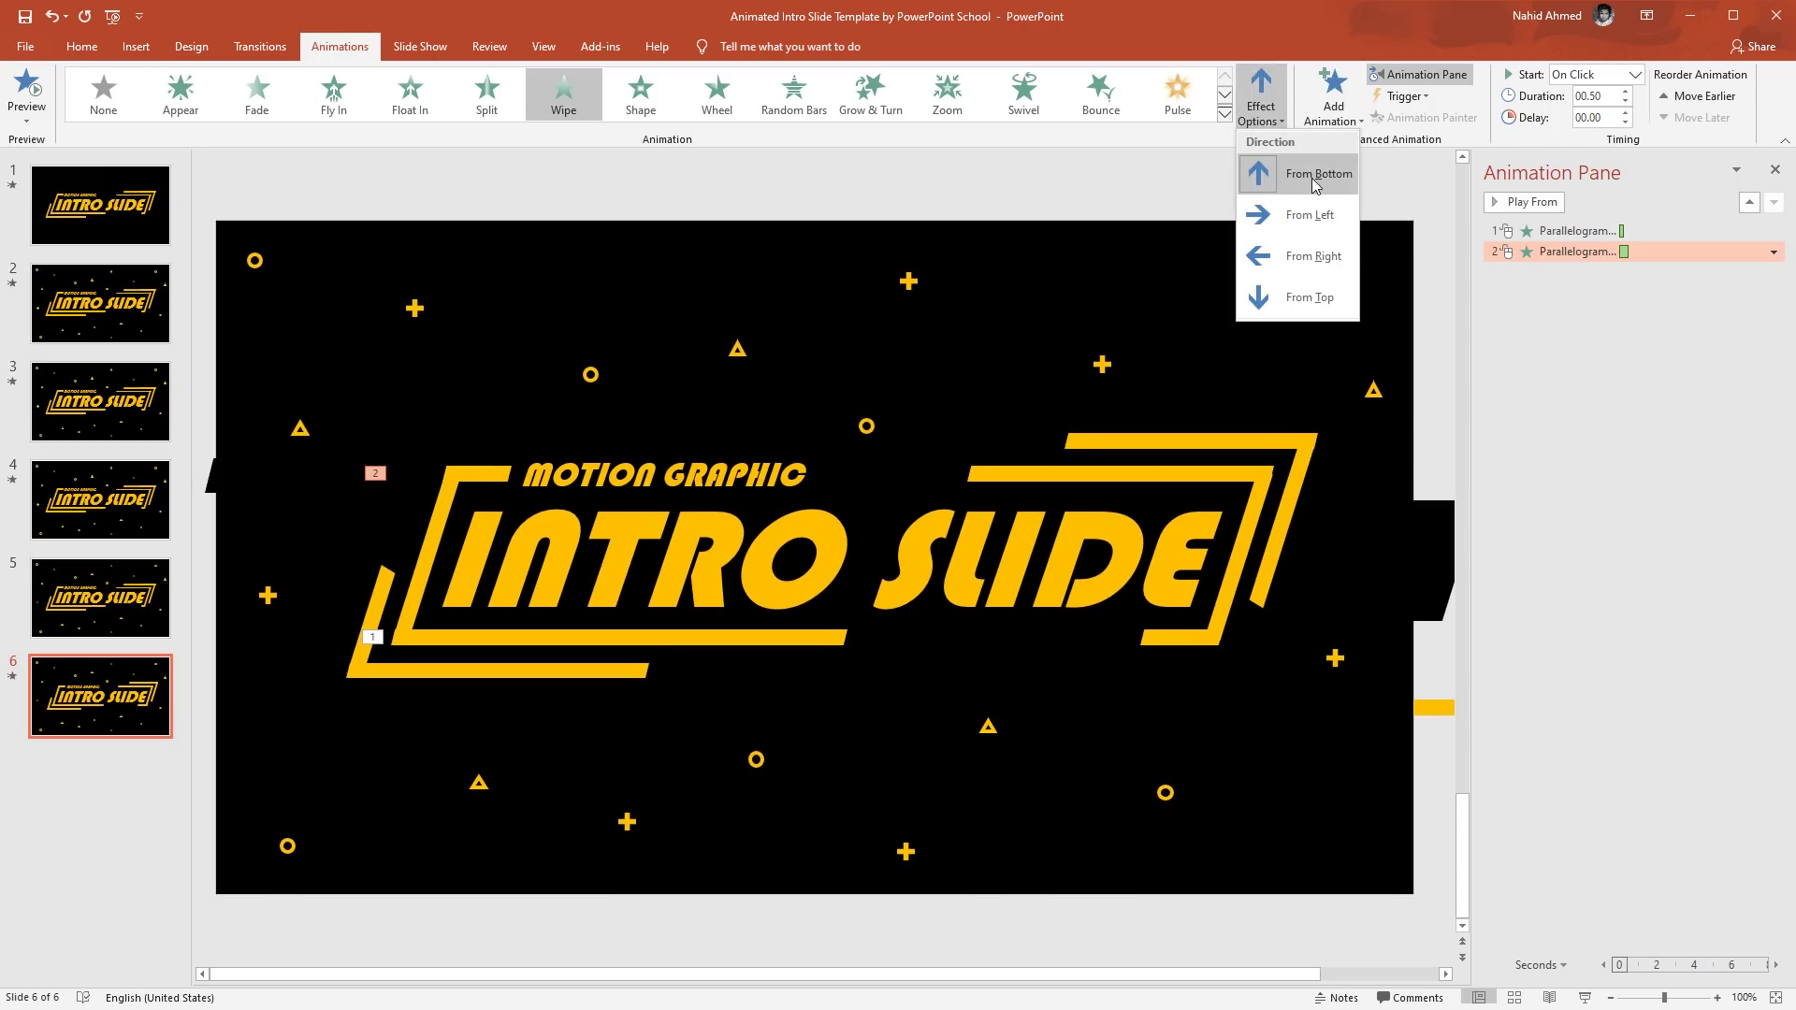
{"action": "left_click", "coordinate": [1264, 107]}
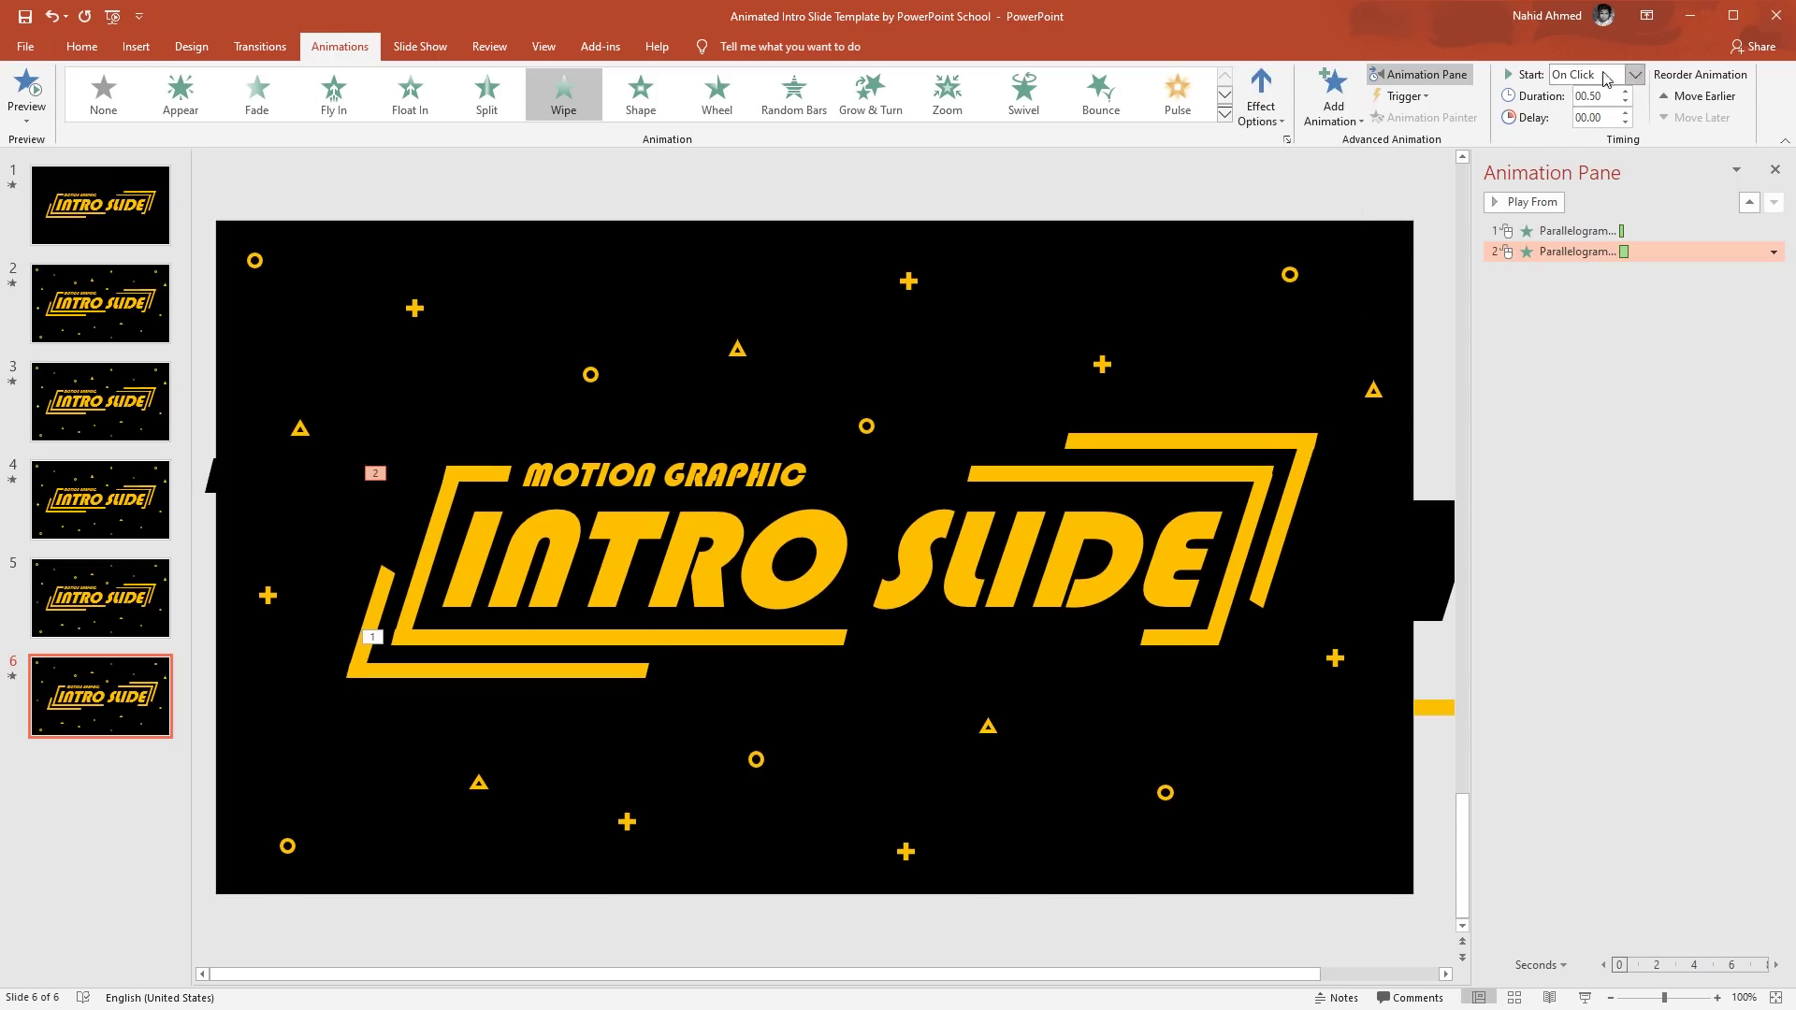
{"action": "left_click", "coordinate": [1636, 78]}
{"action": "left_click", "coordinate": [1613, 134]}
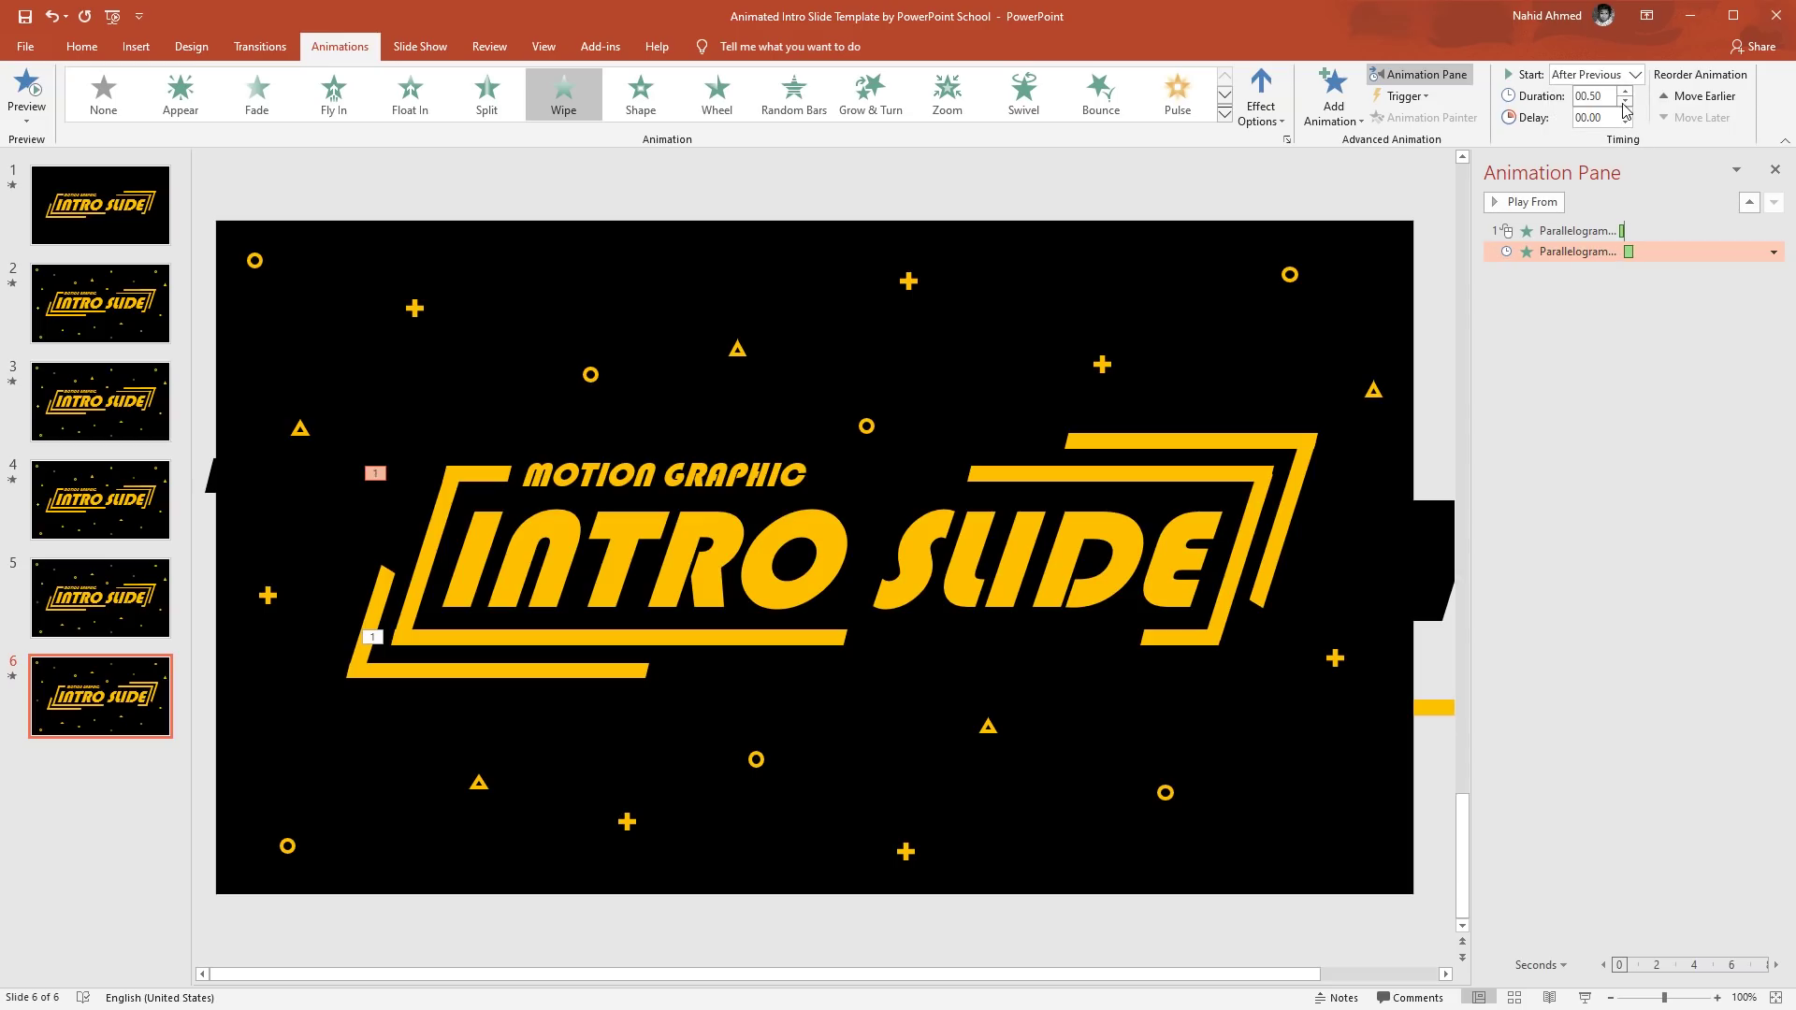
Make the small bar beside MOTION GRAPHIC wipe in from the left after the previous animation.
{"action": "left_click", "coordinate": [474, 469]}
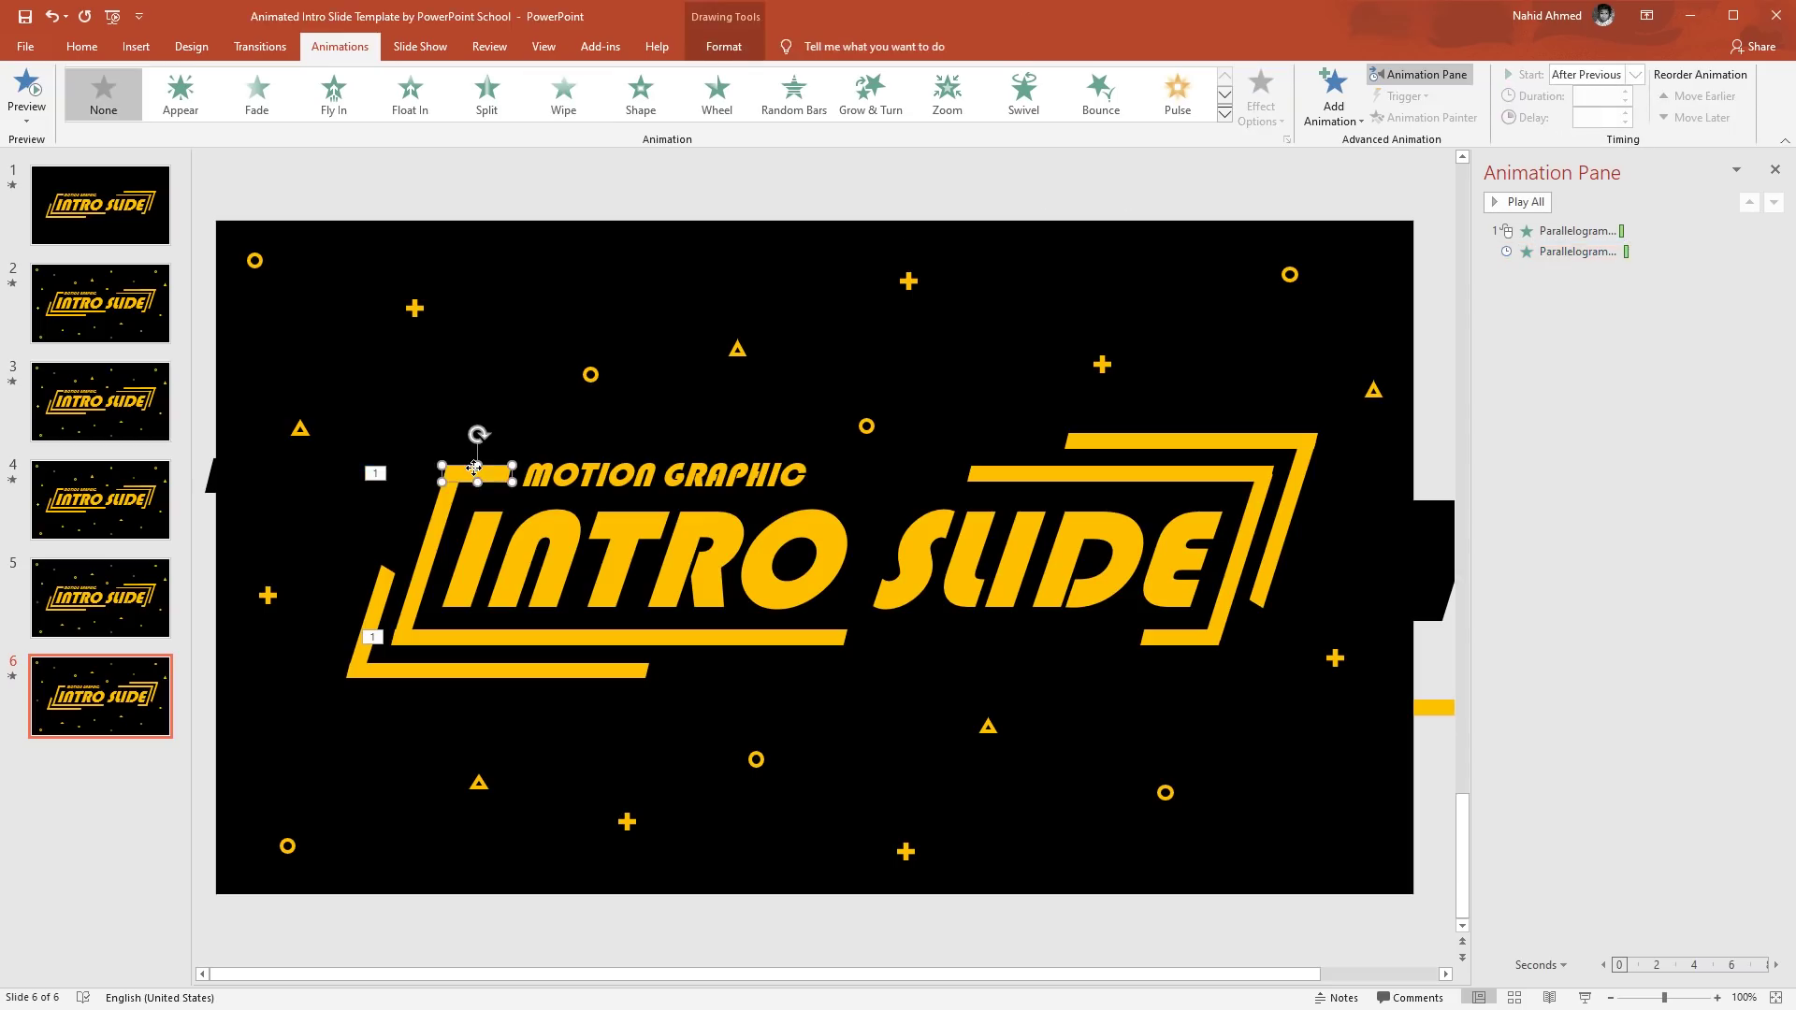
{"action": "left_click", "coordinate": [1333, 99]}
{"action": "left_click", "coordinate": [1332, 236]}
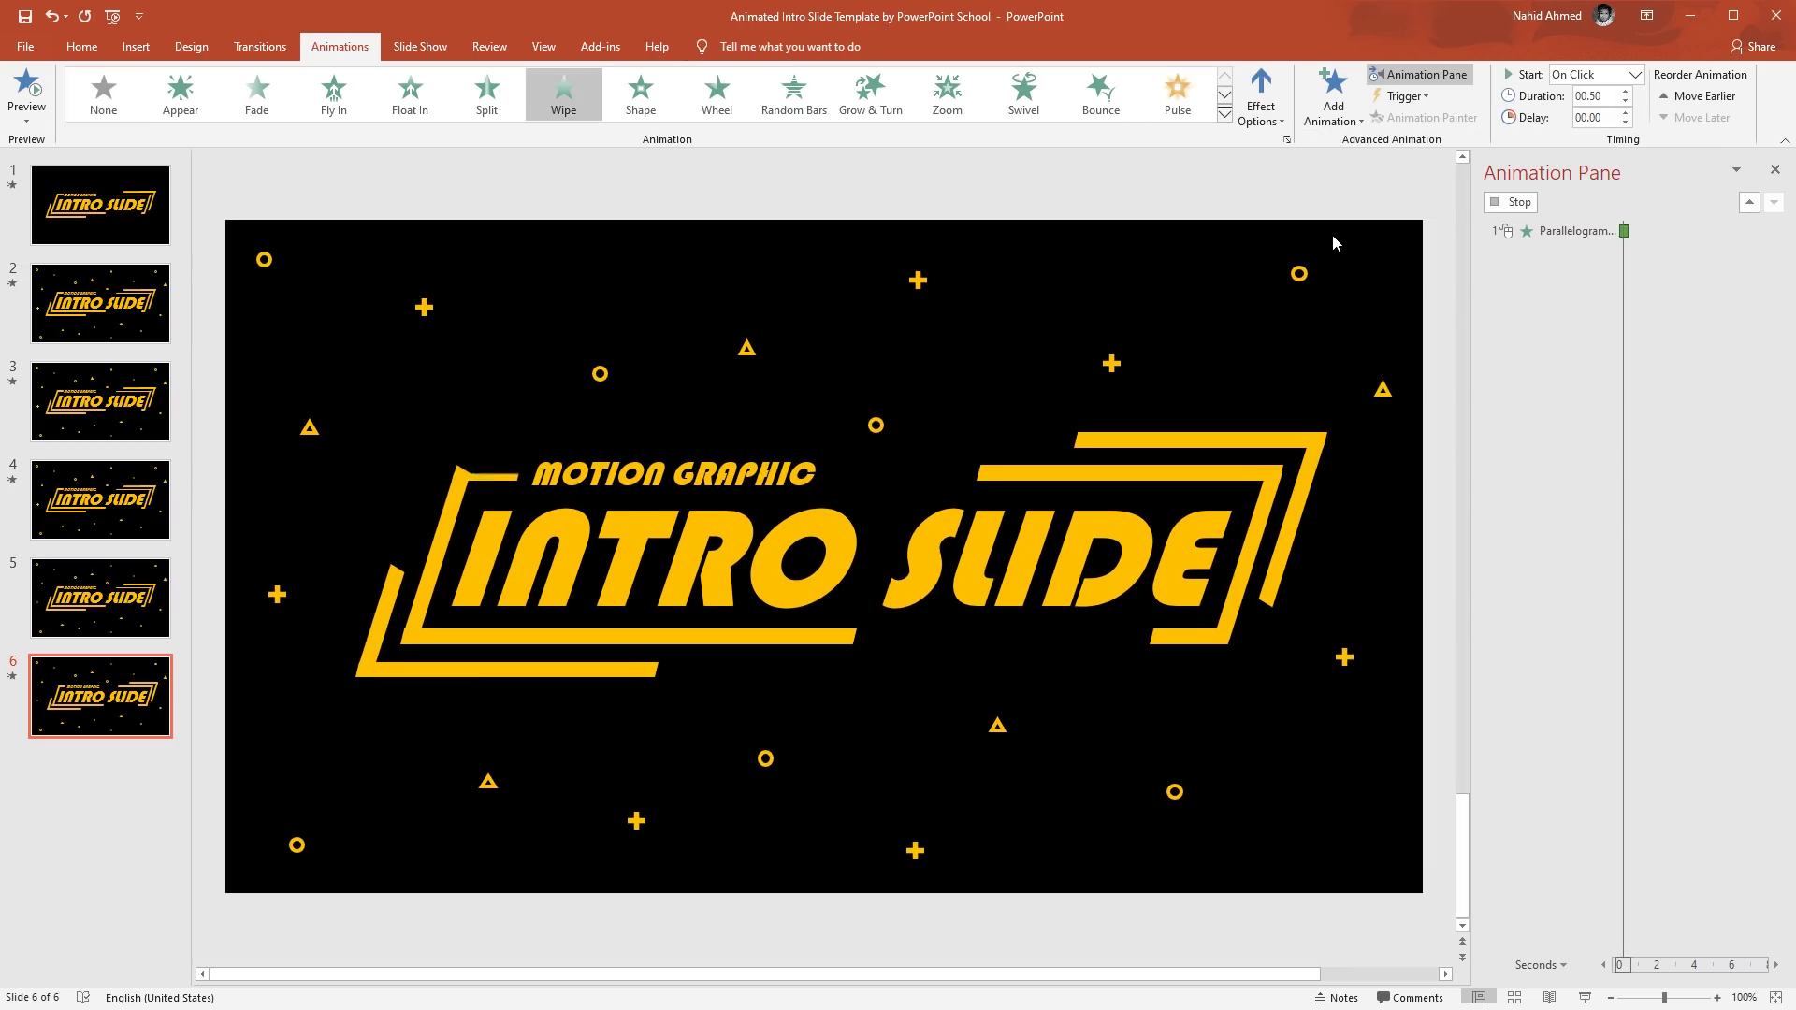
{"action": "left_click", "coordinate": [1261, 103]}
{"action": "left_click", "coordinate": [1271, 214]}
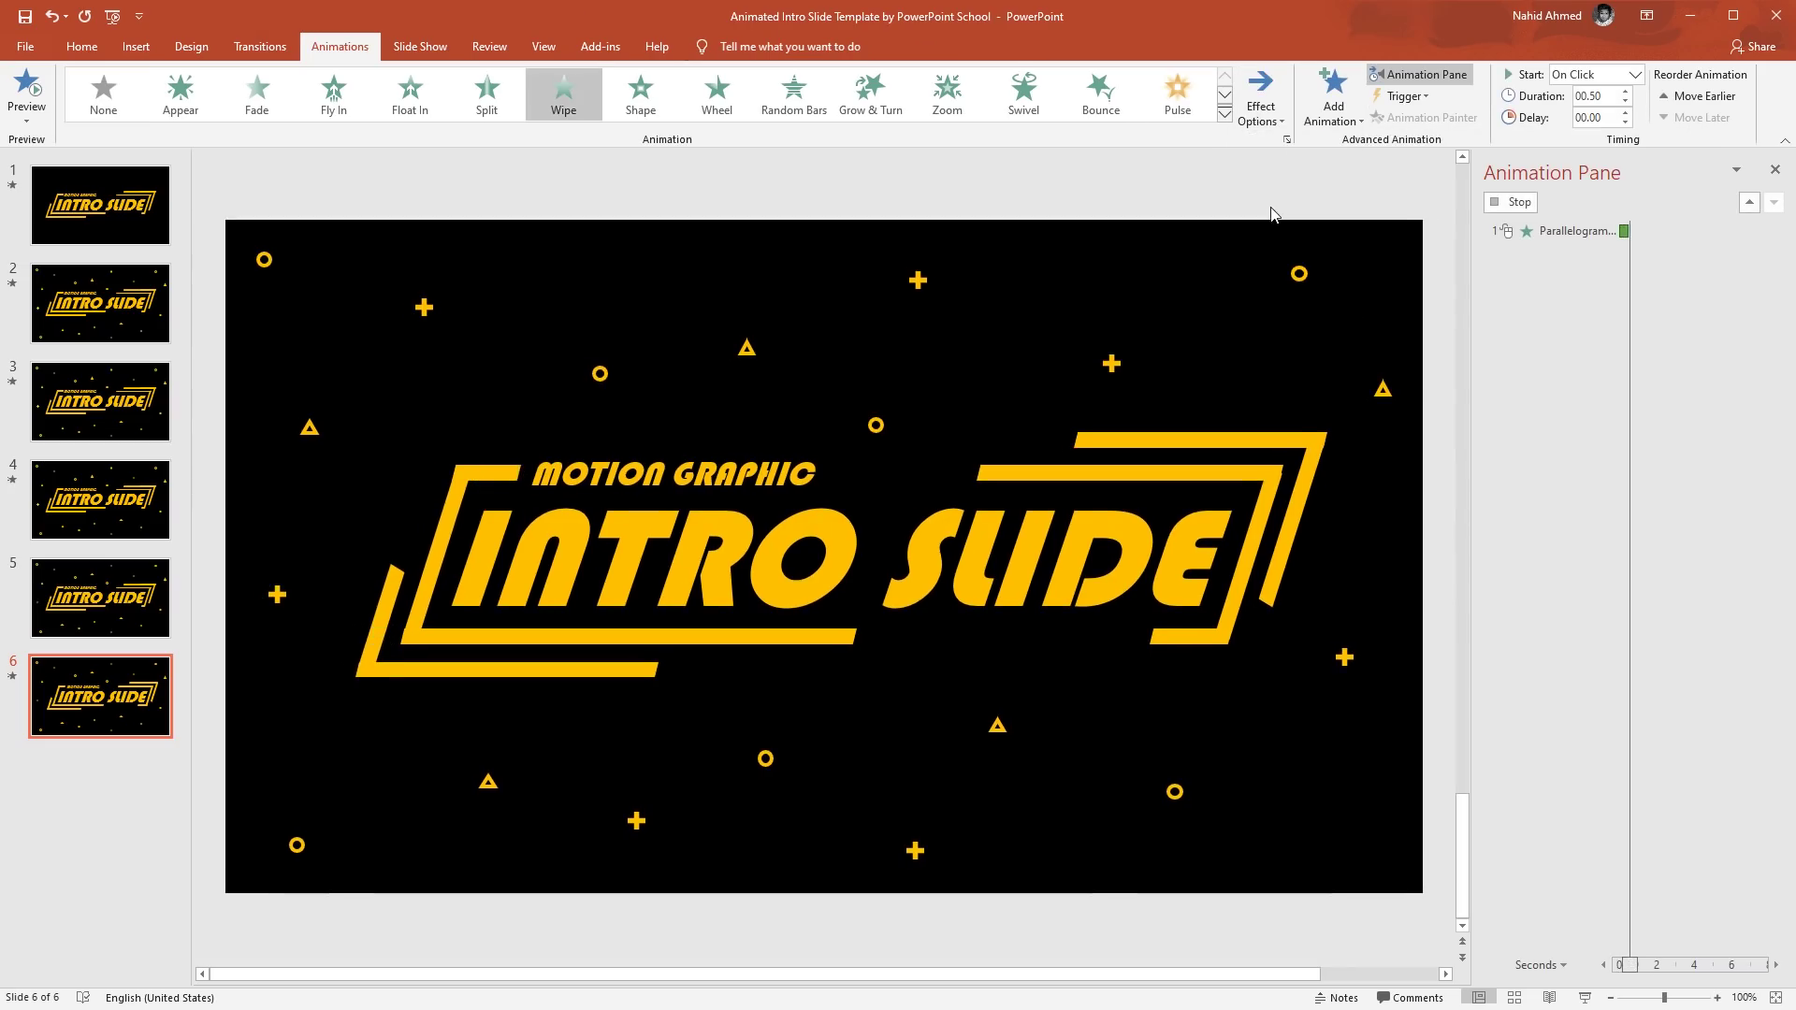
{"action": "left_click", "coordinate": [1636, 75]}
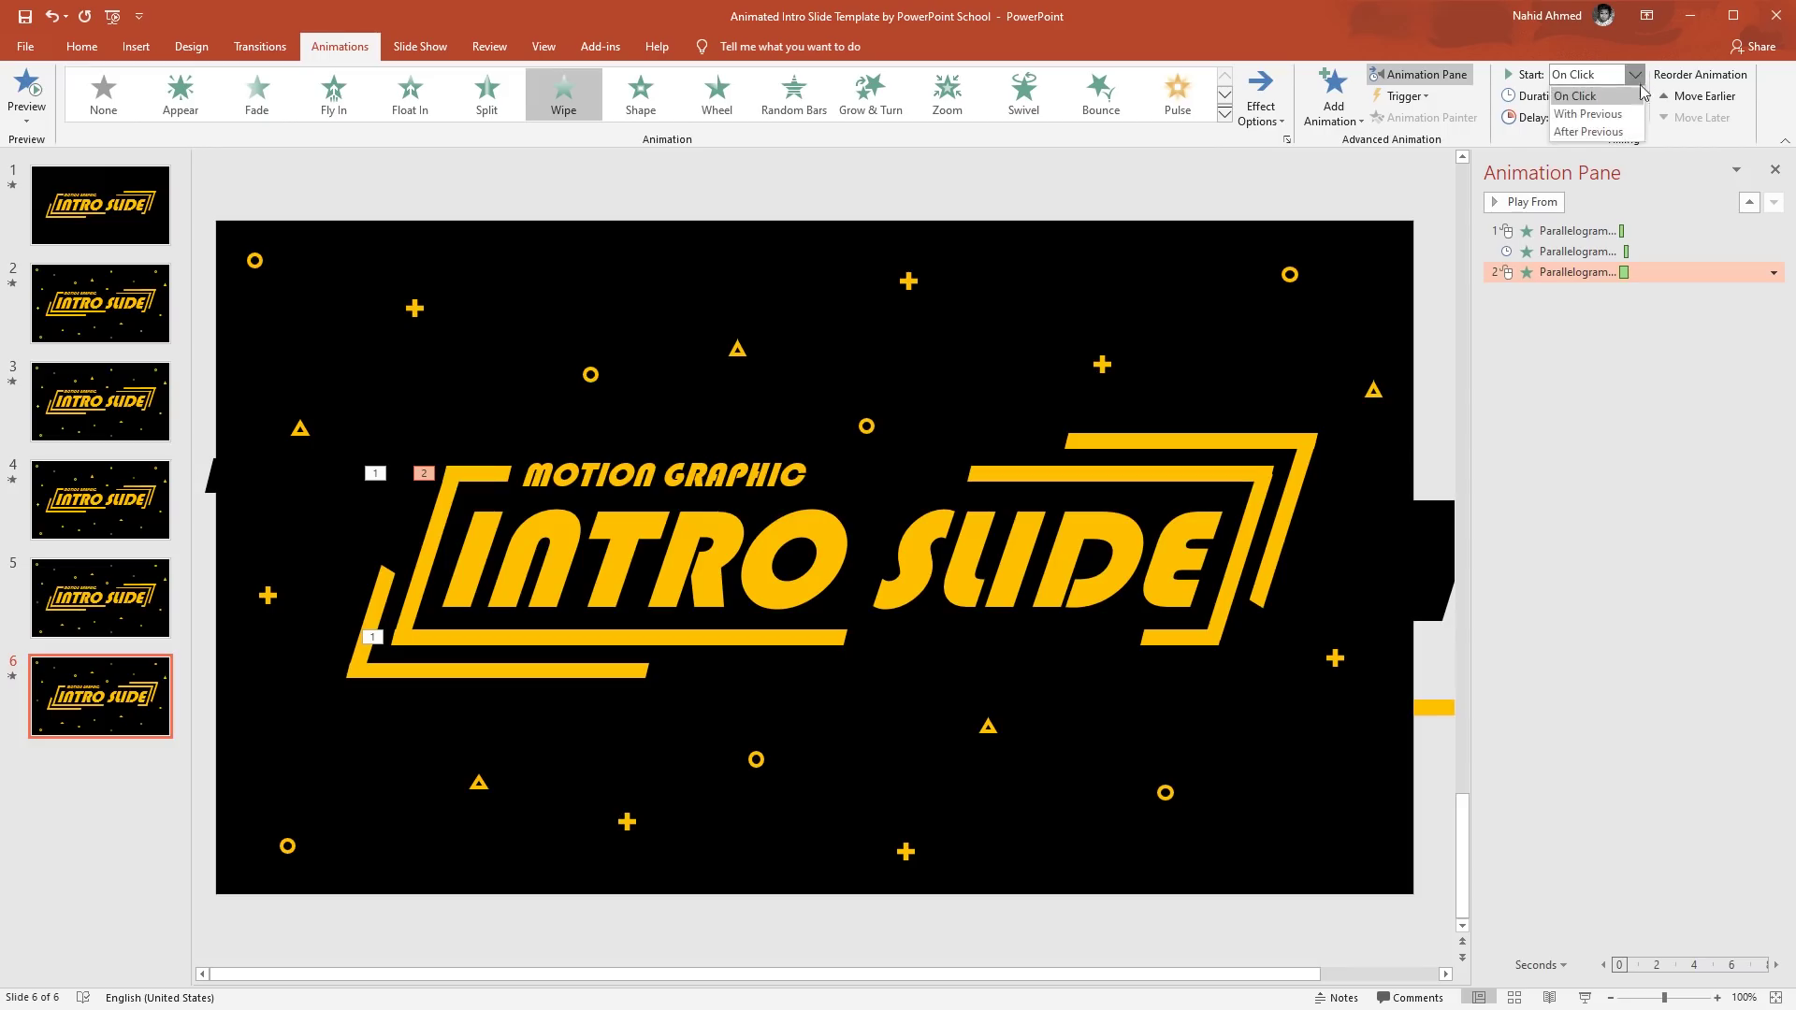
{"action": "left_click", "coordinate": [1614, 131]}
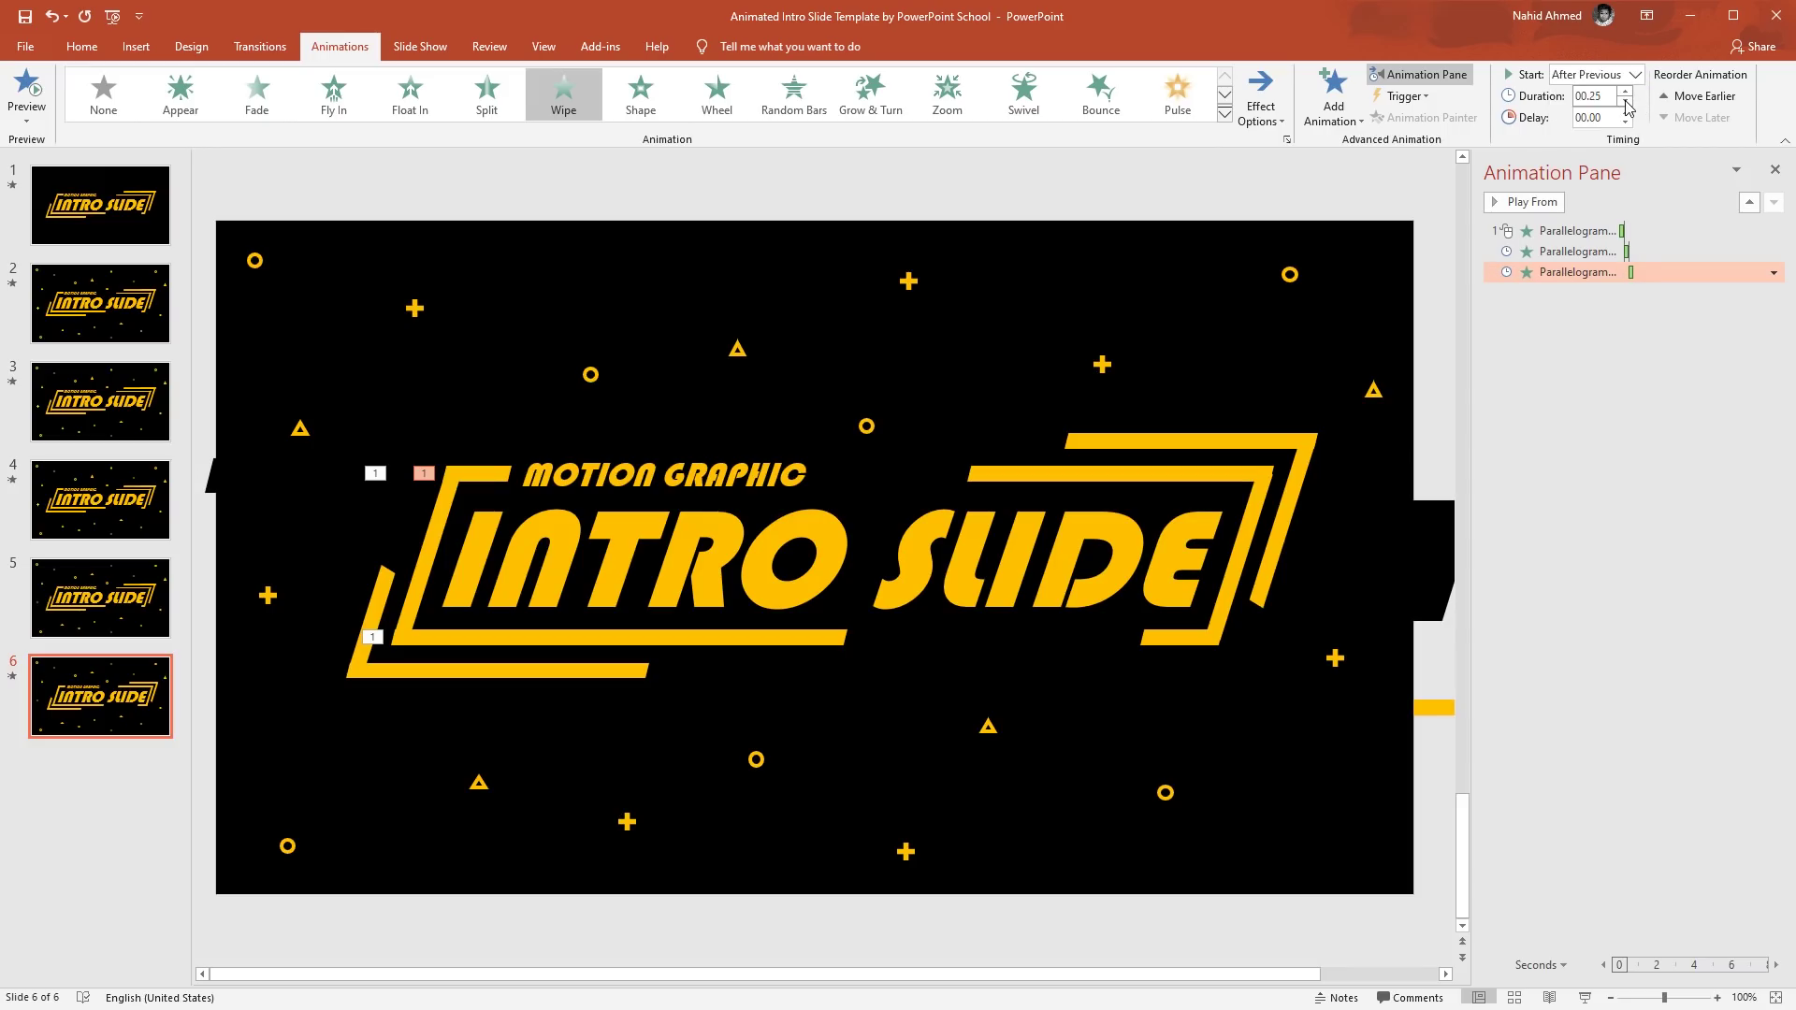
{"action": "left_click", "coordinate": [814, 463]}
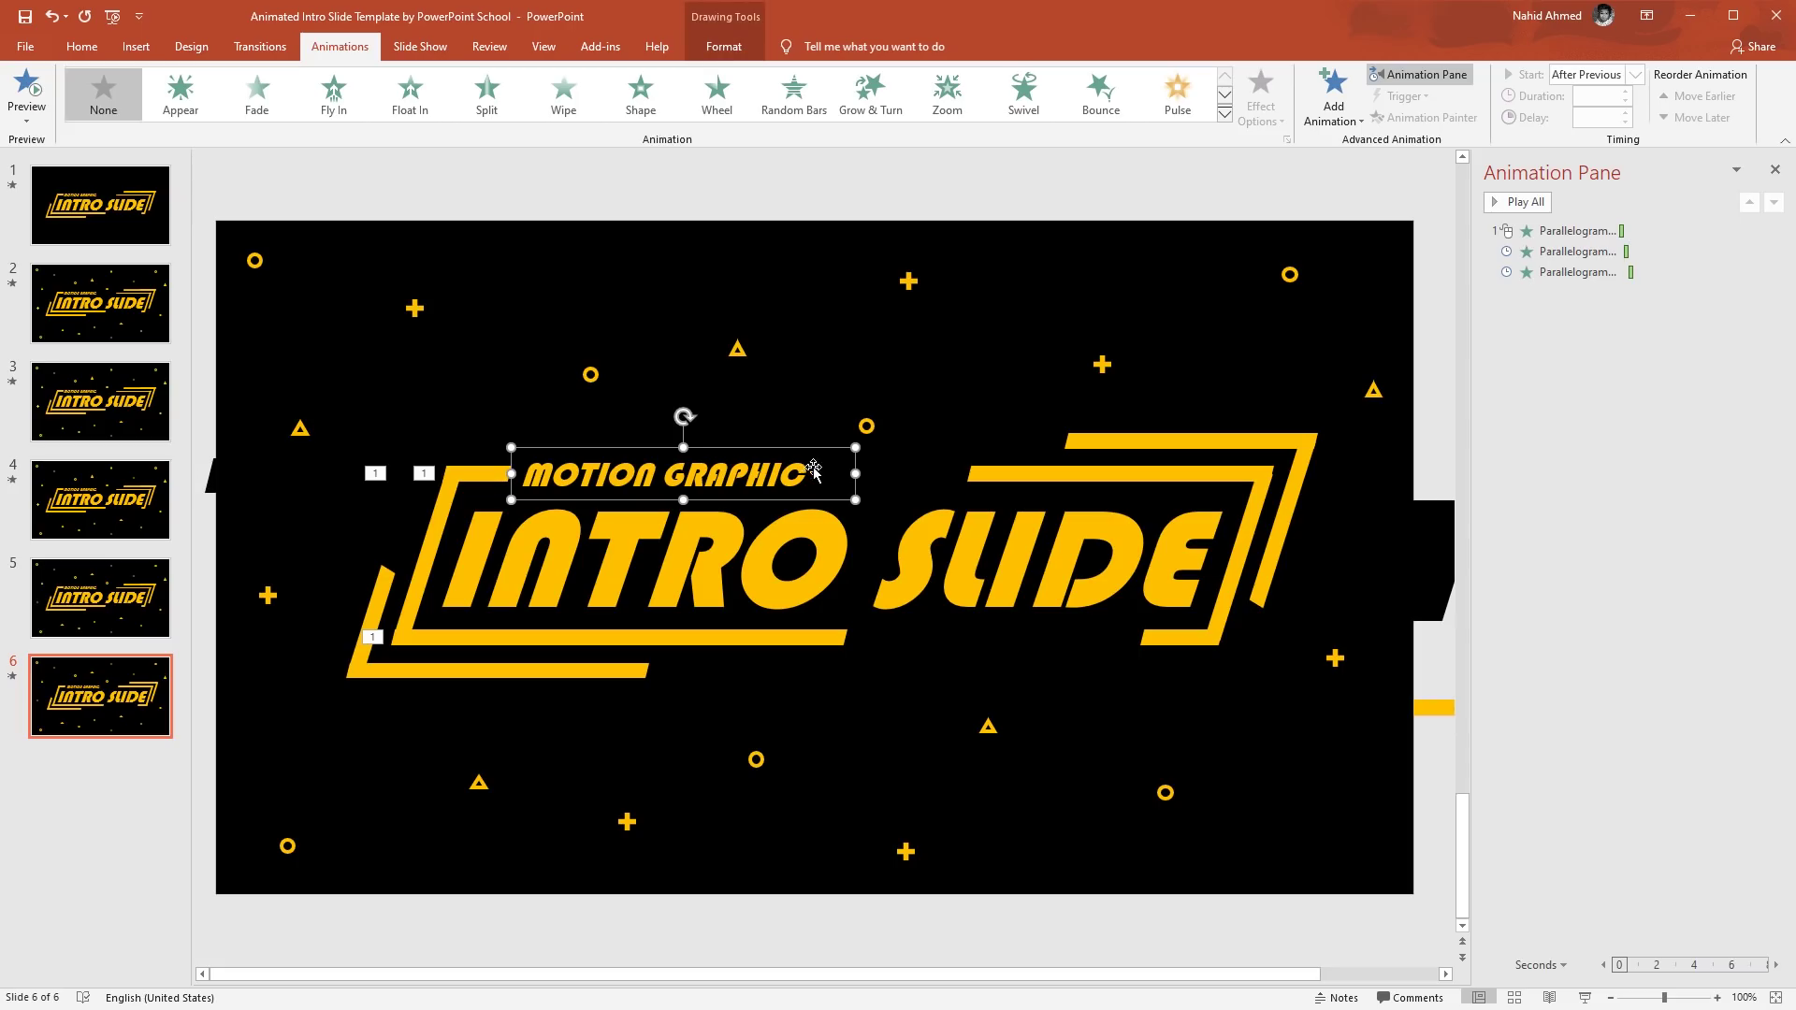
Make the MOTION GRAPHIC text fly in from the left after the previous effect.
{"action": "left_click", "coordinate": [1349, 119]}
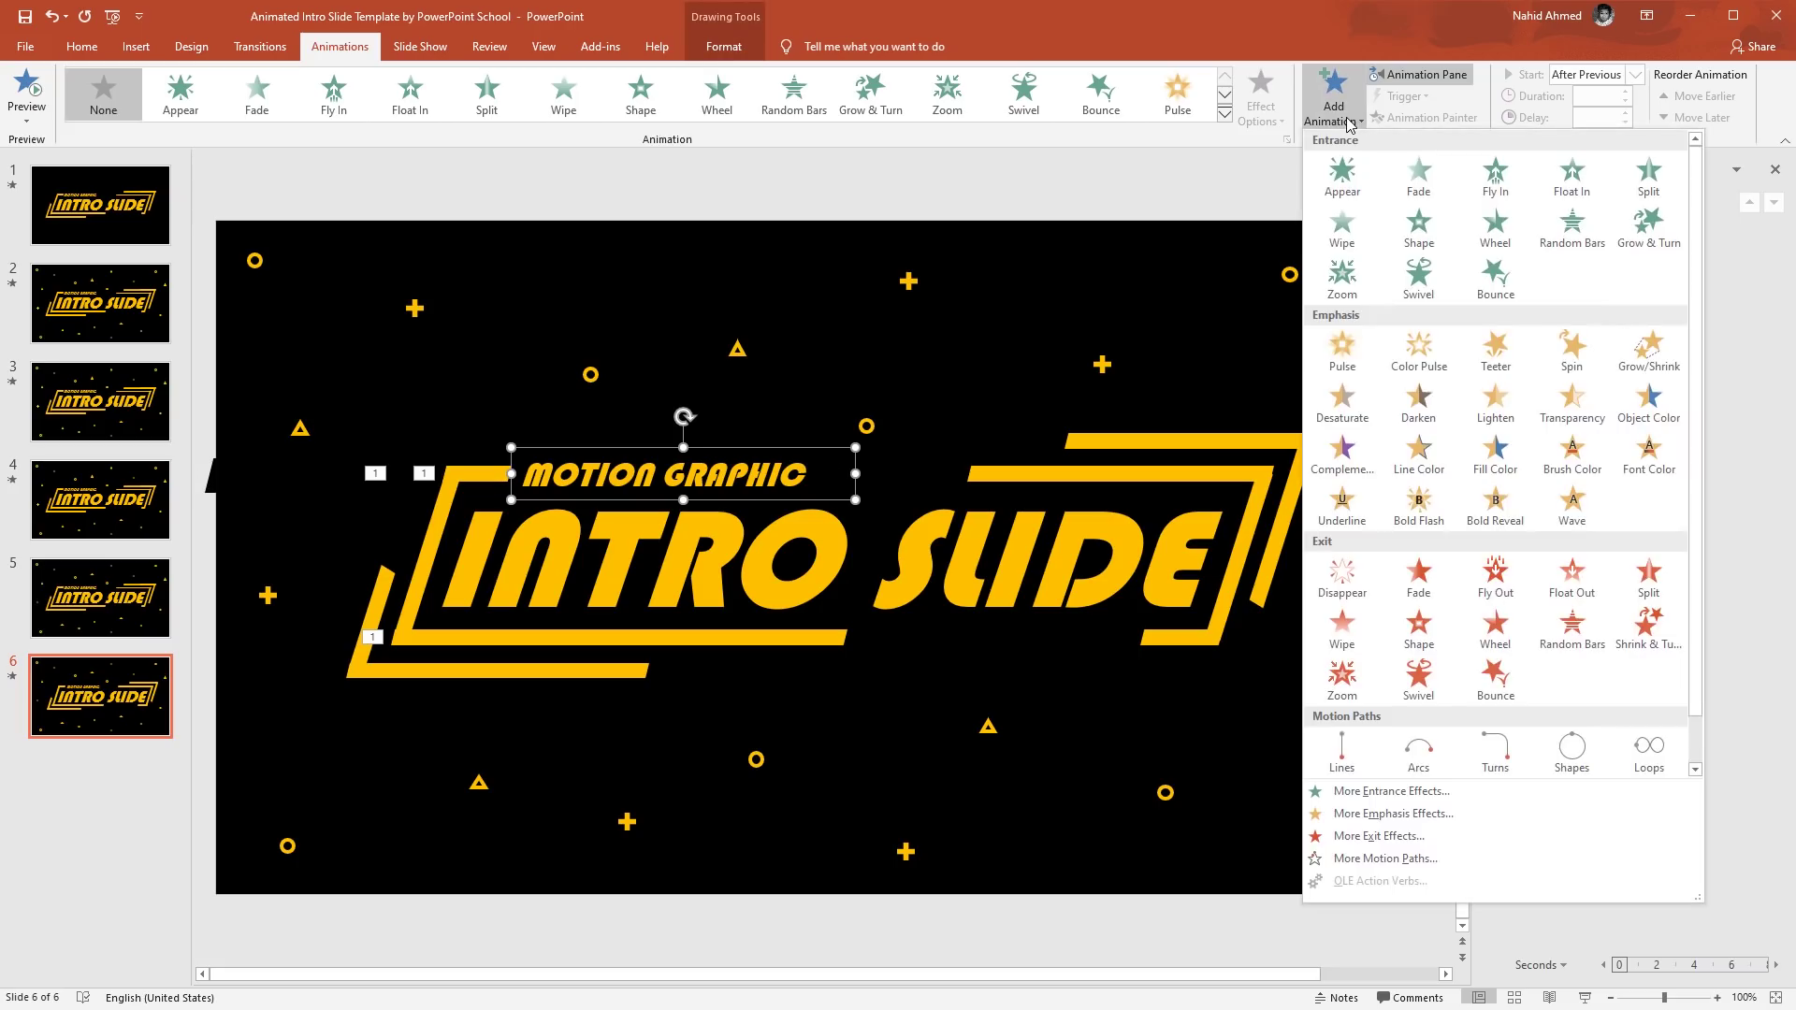
{"action": "left_click", "coordinate": [1494, 187]}
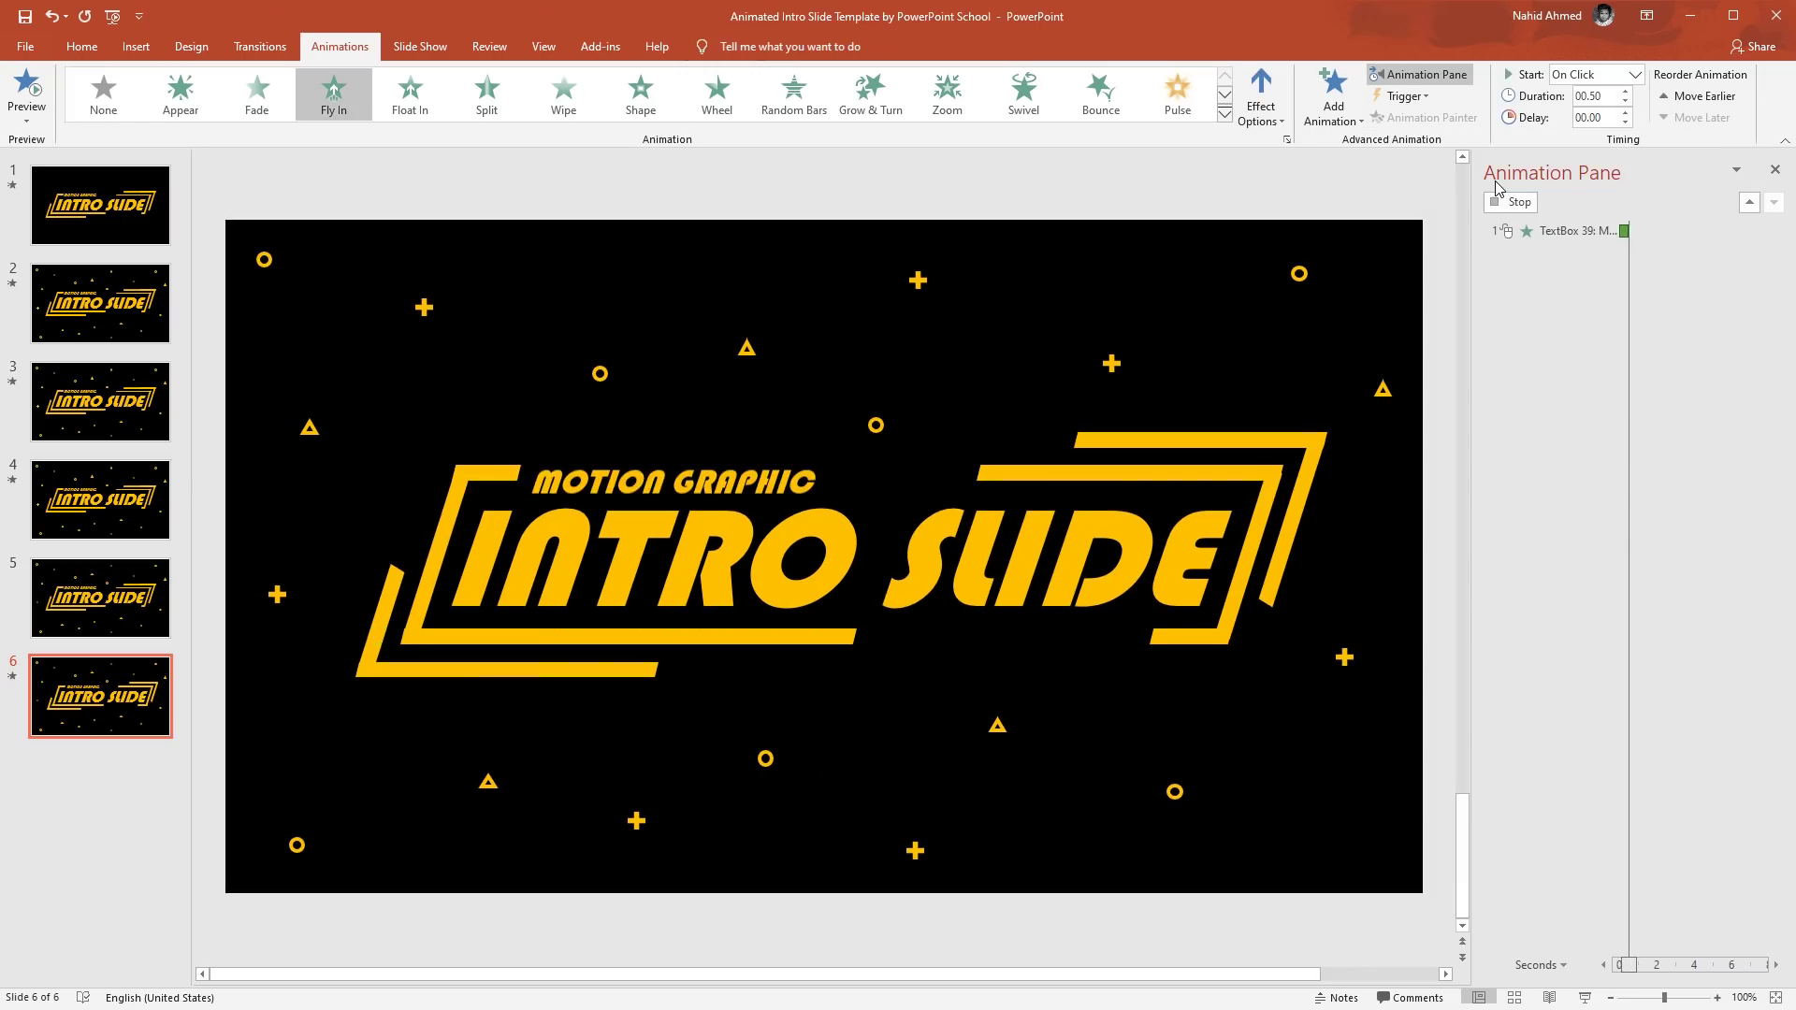
{"action": "left_click", "coordinate": [1260, 119]}
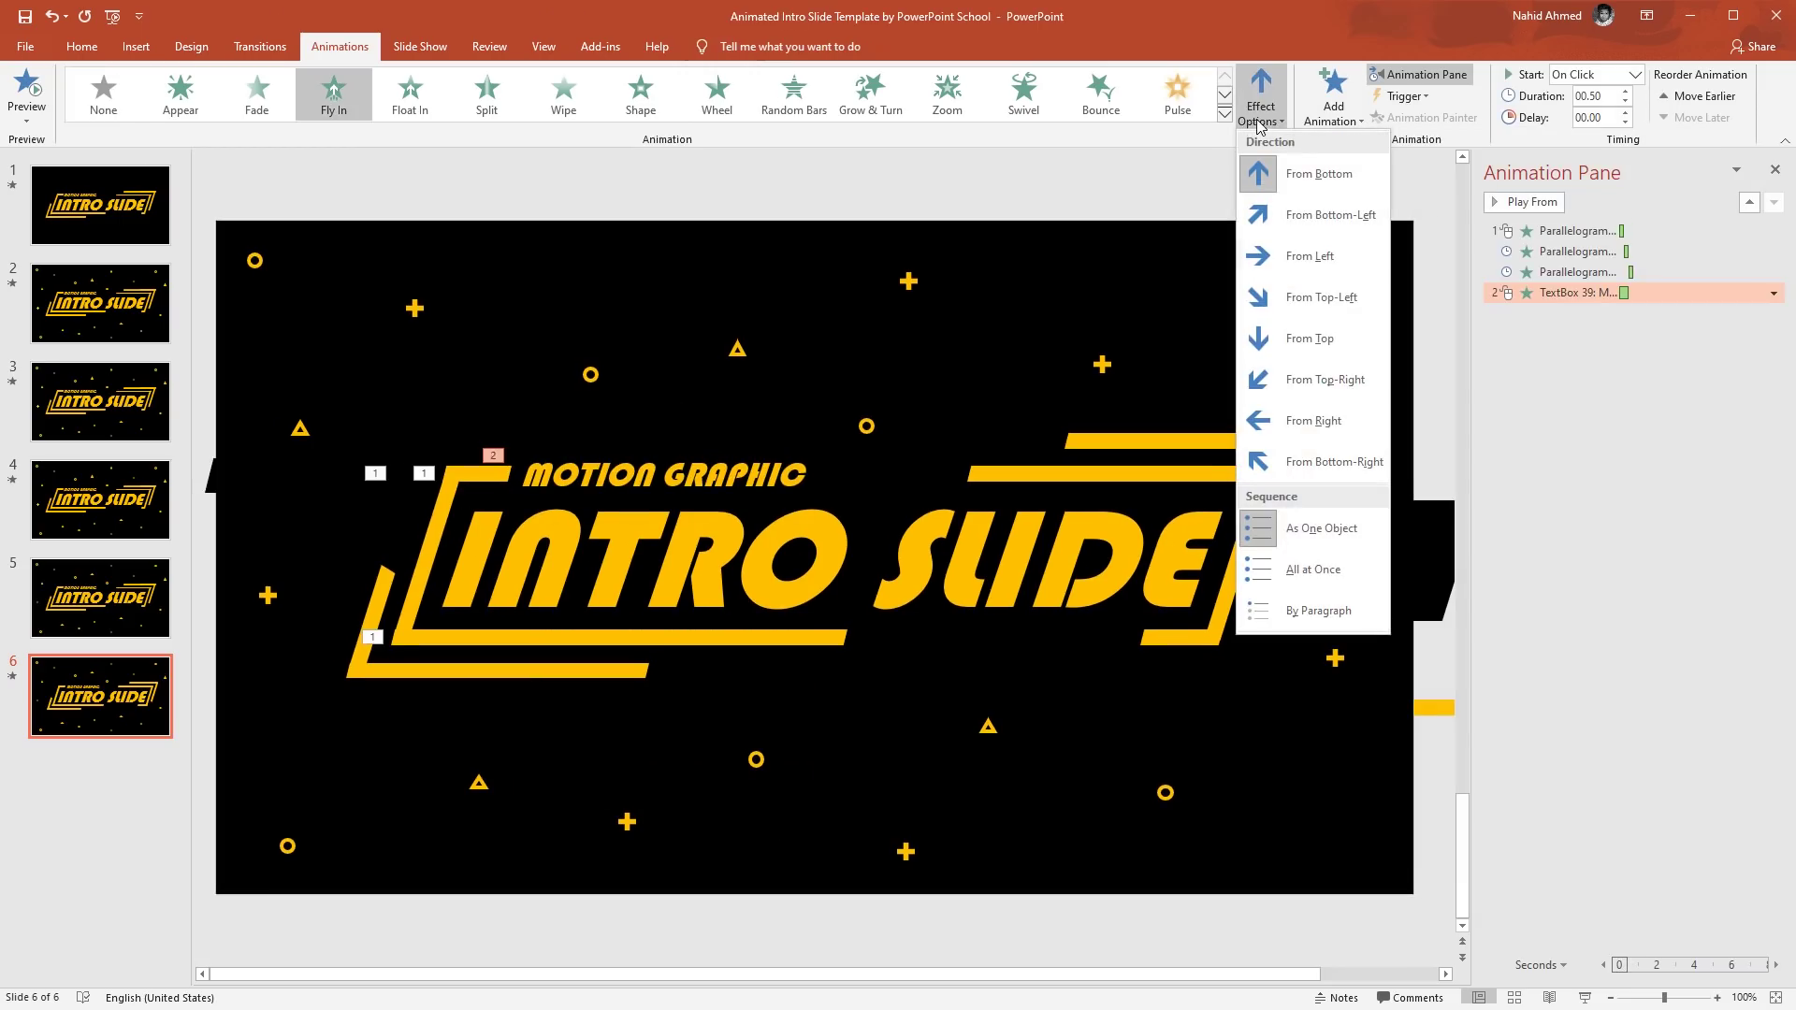
{"action": "left_click", "coordinate": [1296, 263]}
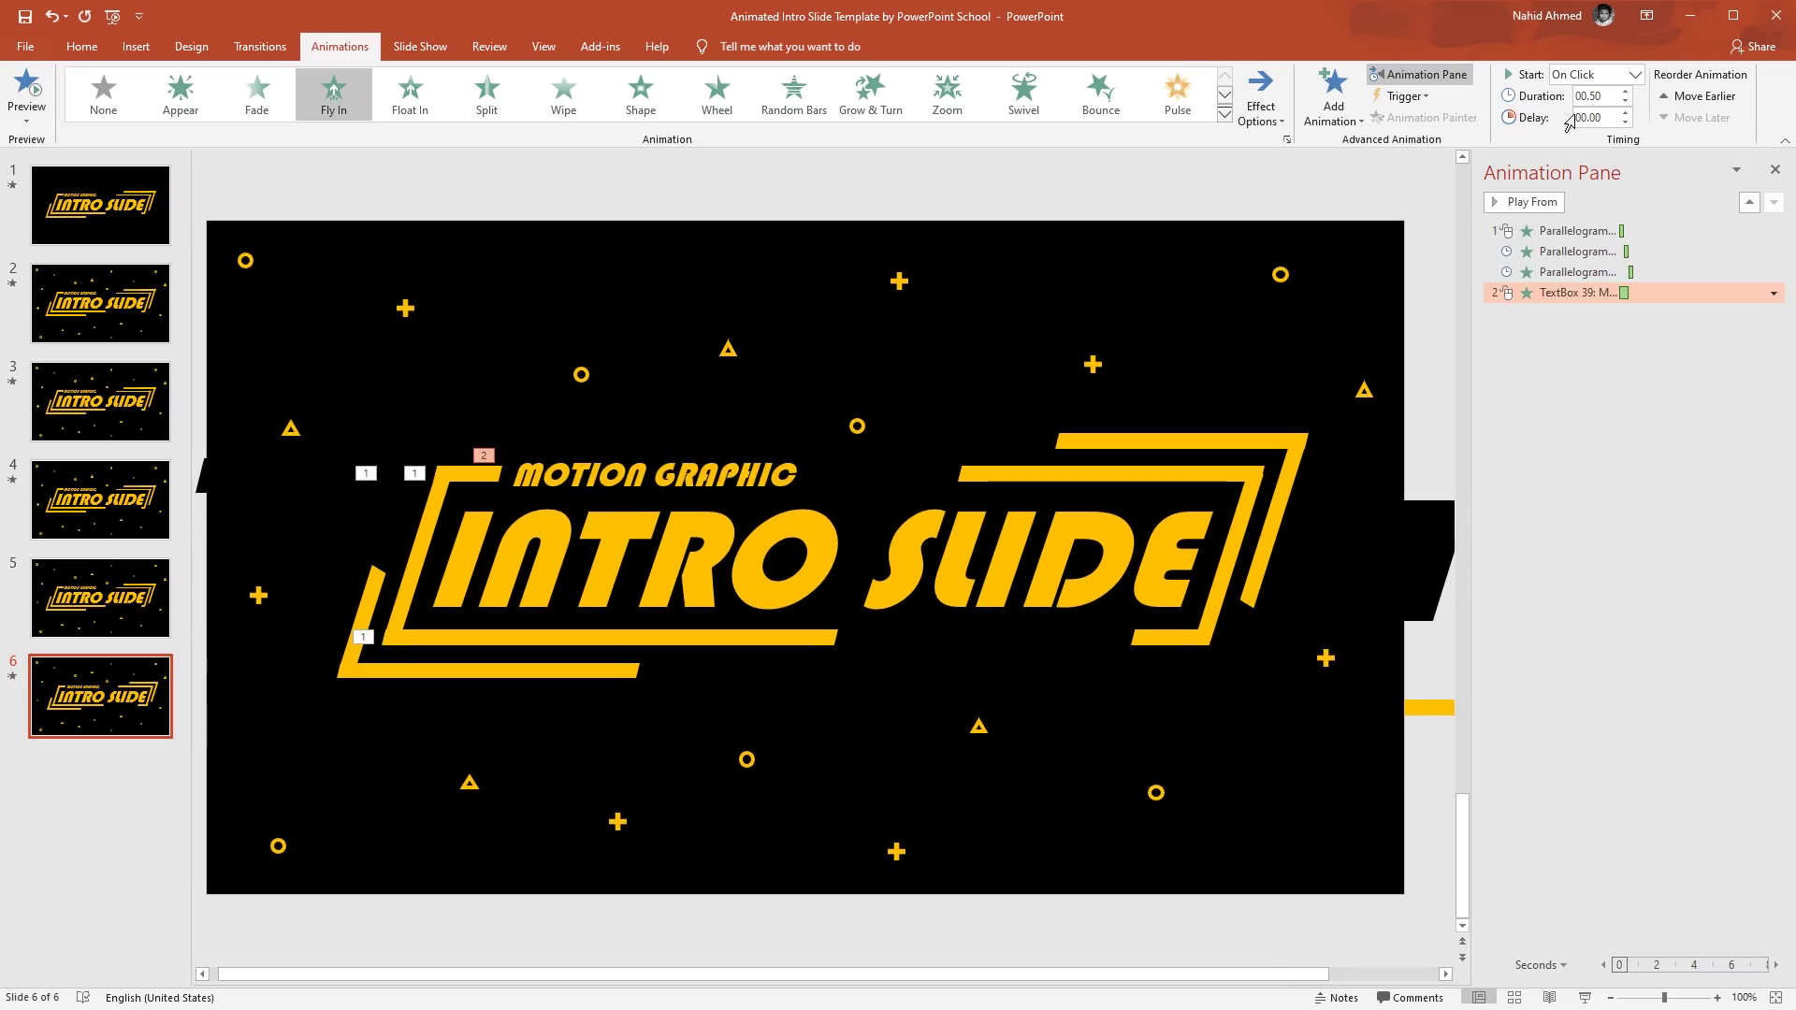
{"action": "left_click", "coordinate": [1634, 74]}
{"action": "left_click", "coordinate": [1600, 132]}
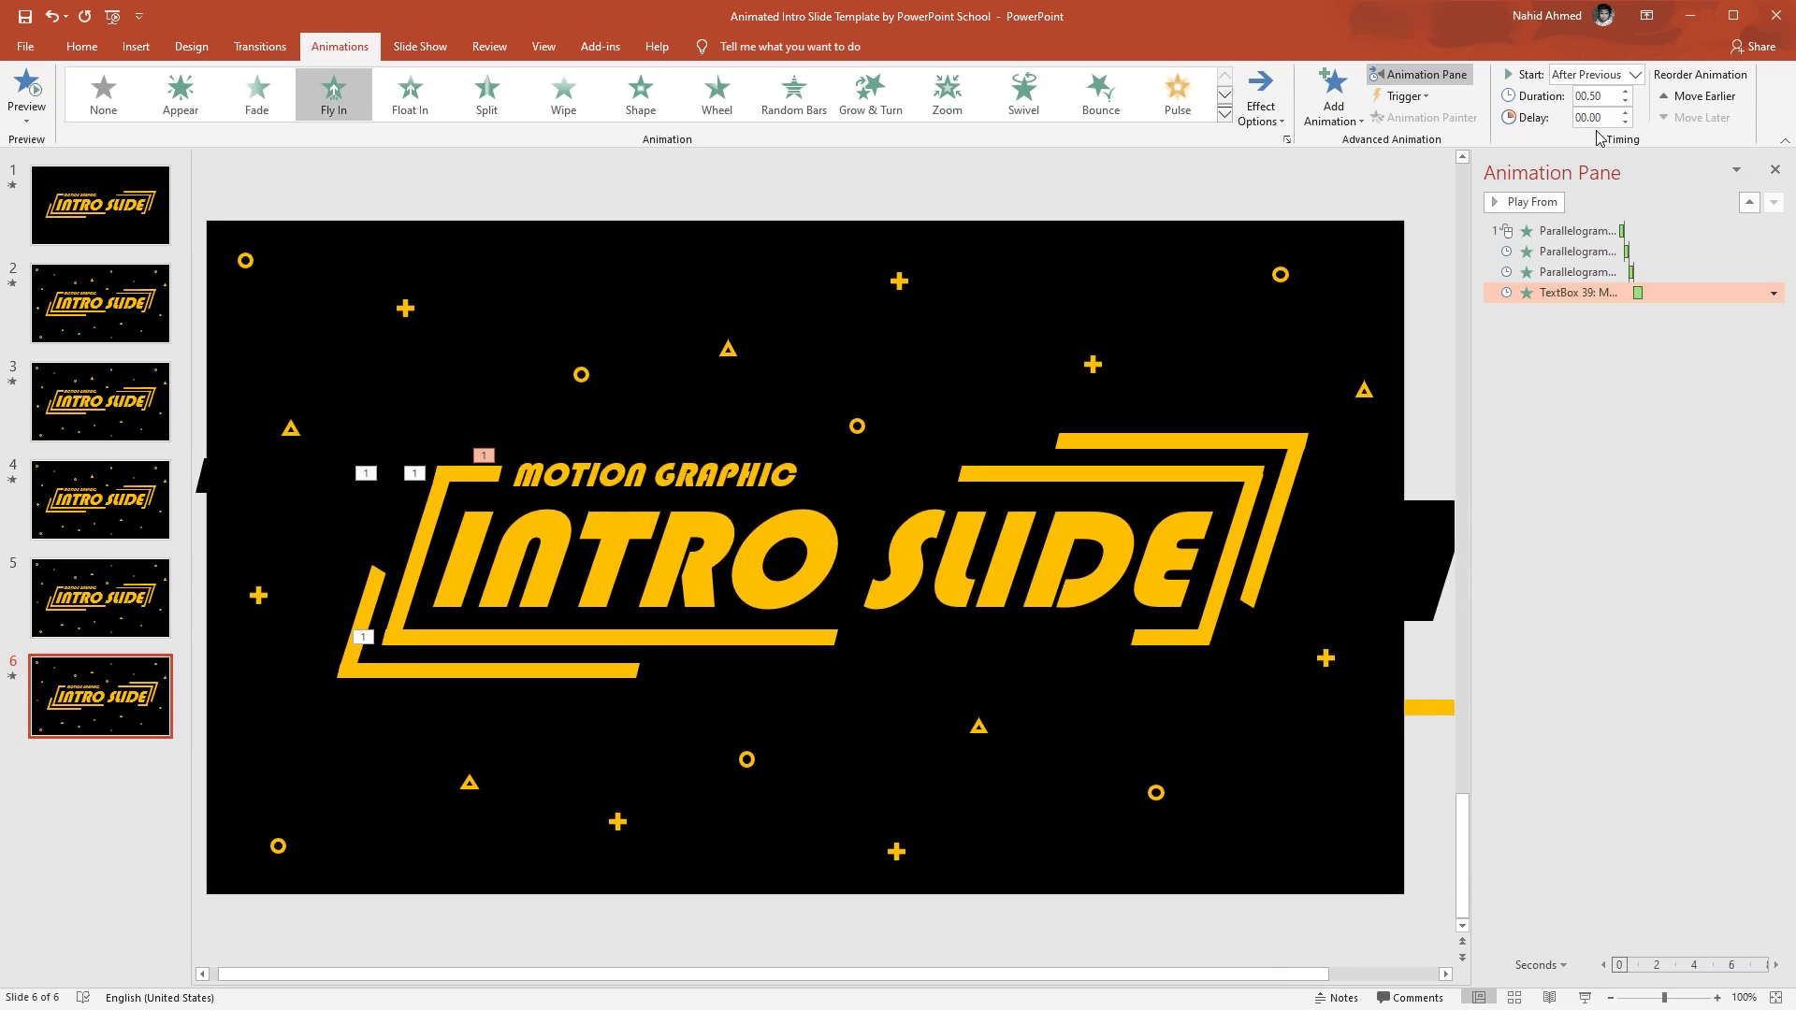
Set the text's Fly In smooth end to 0.5 seconds.
{"action": "left_click", "coordinate": [1774, 293]}
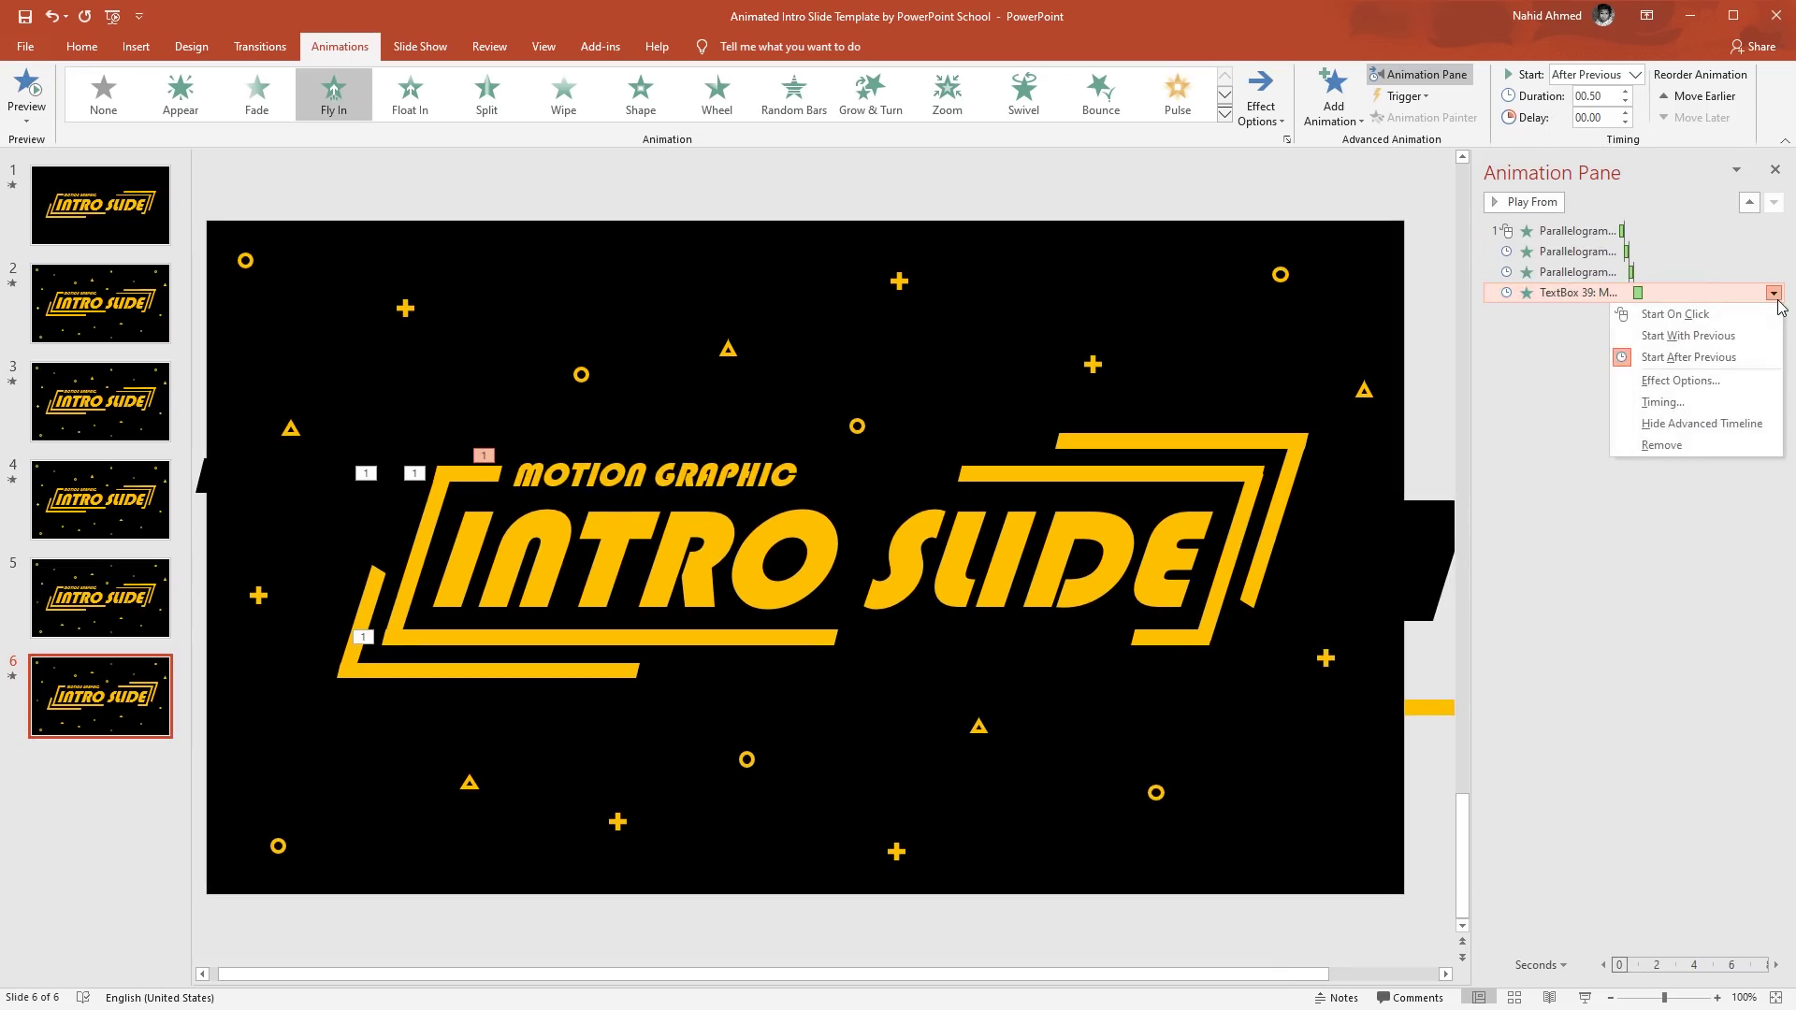
{"action": "left_click", "coordinate": [1730, 381]}
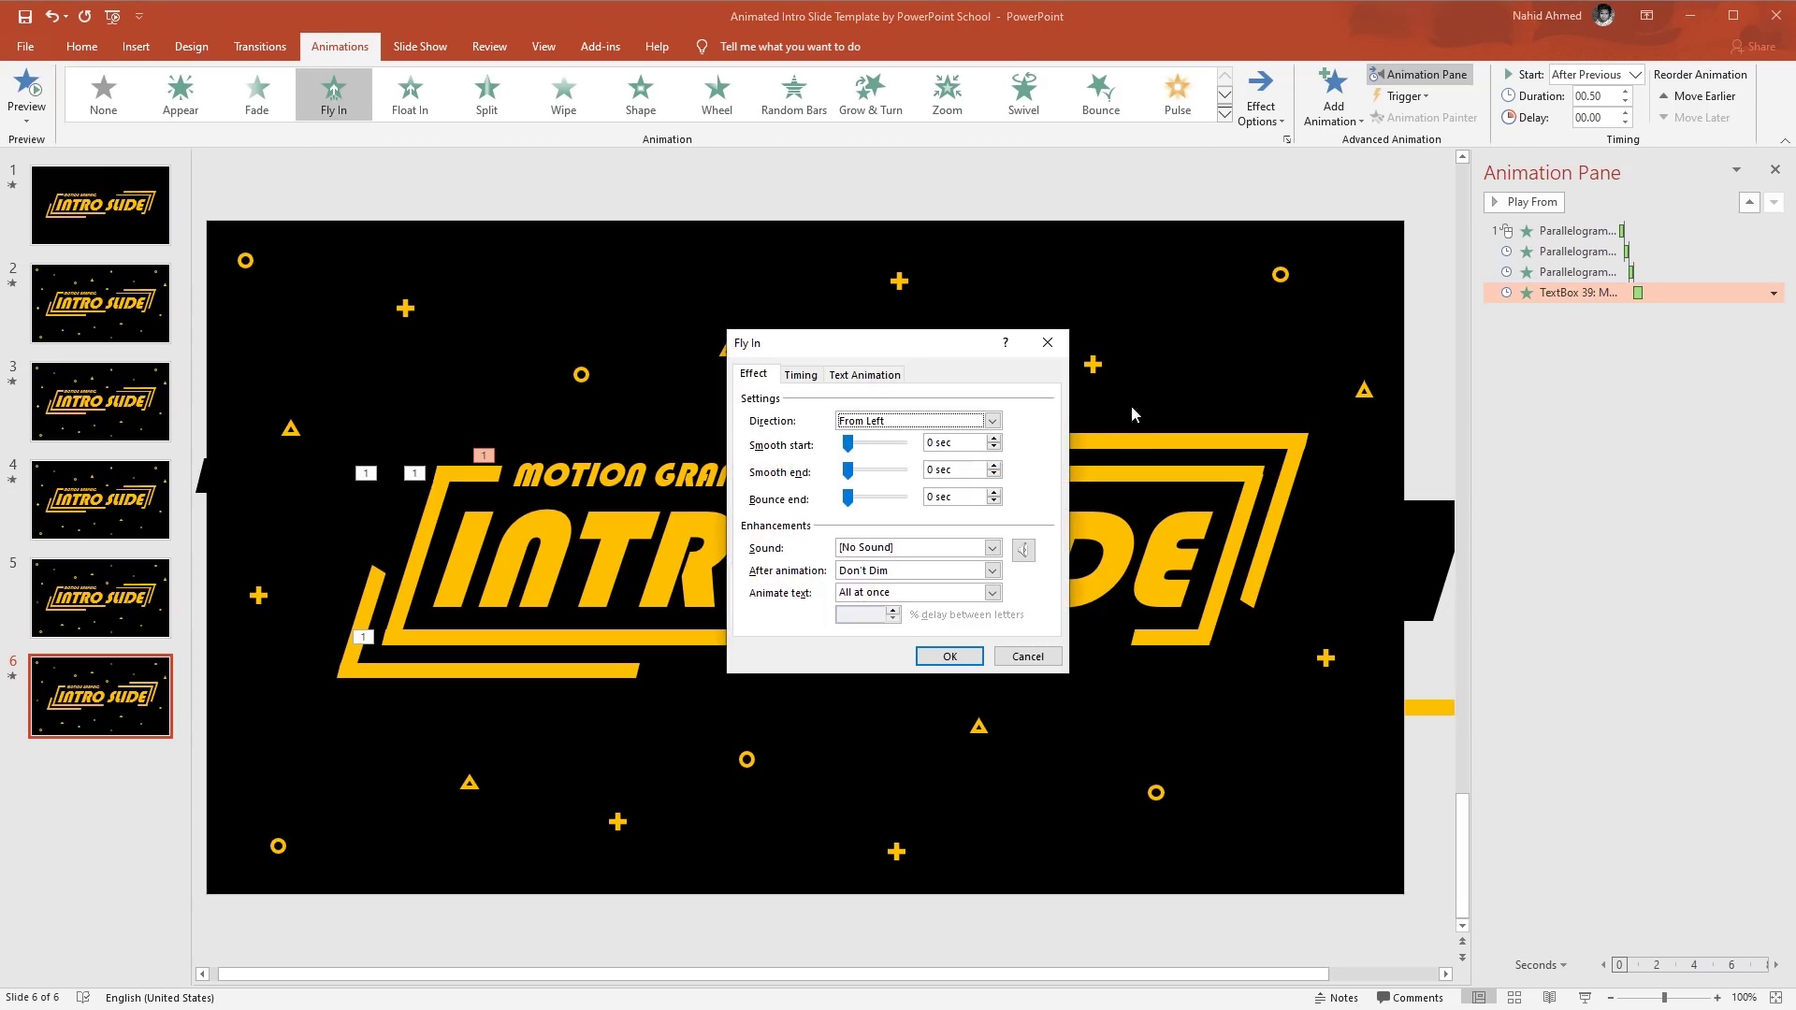
{"action": "left_click_drag", "start_coordinate": [847, 472], "coordinate": [901, 471]}
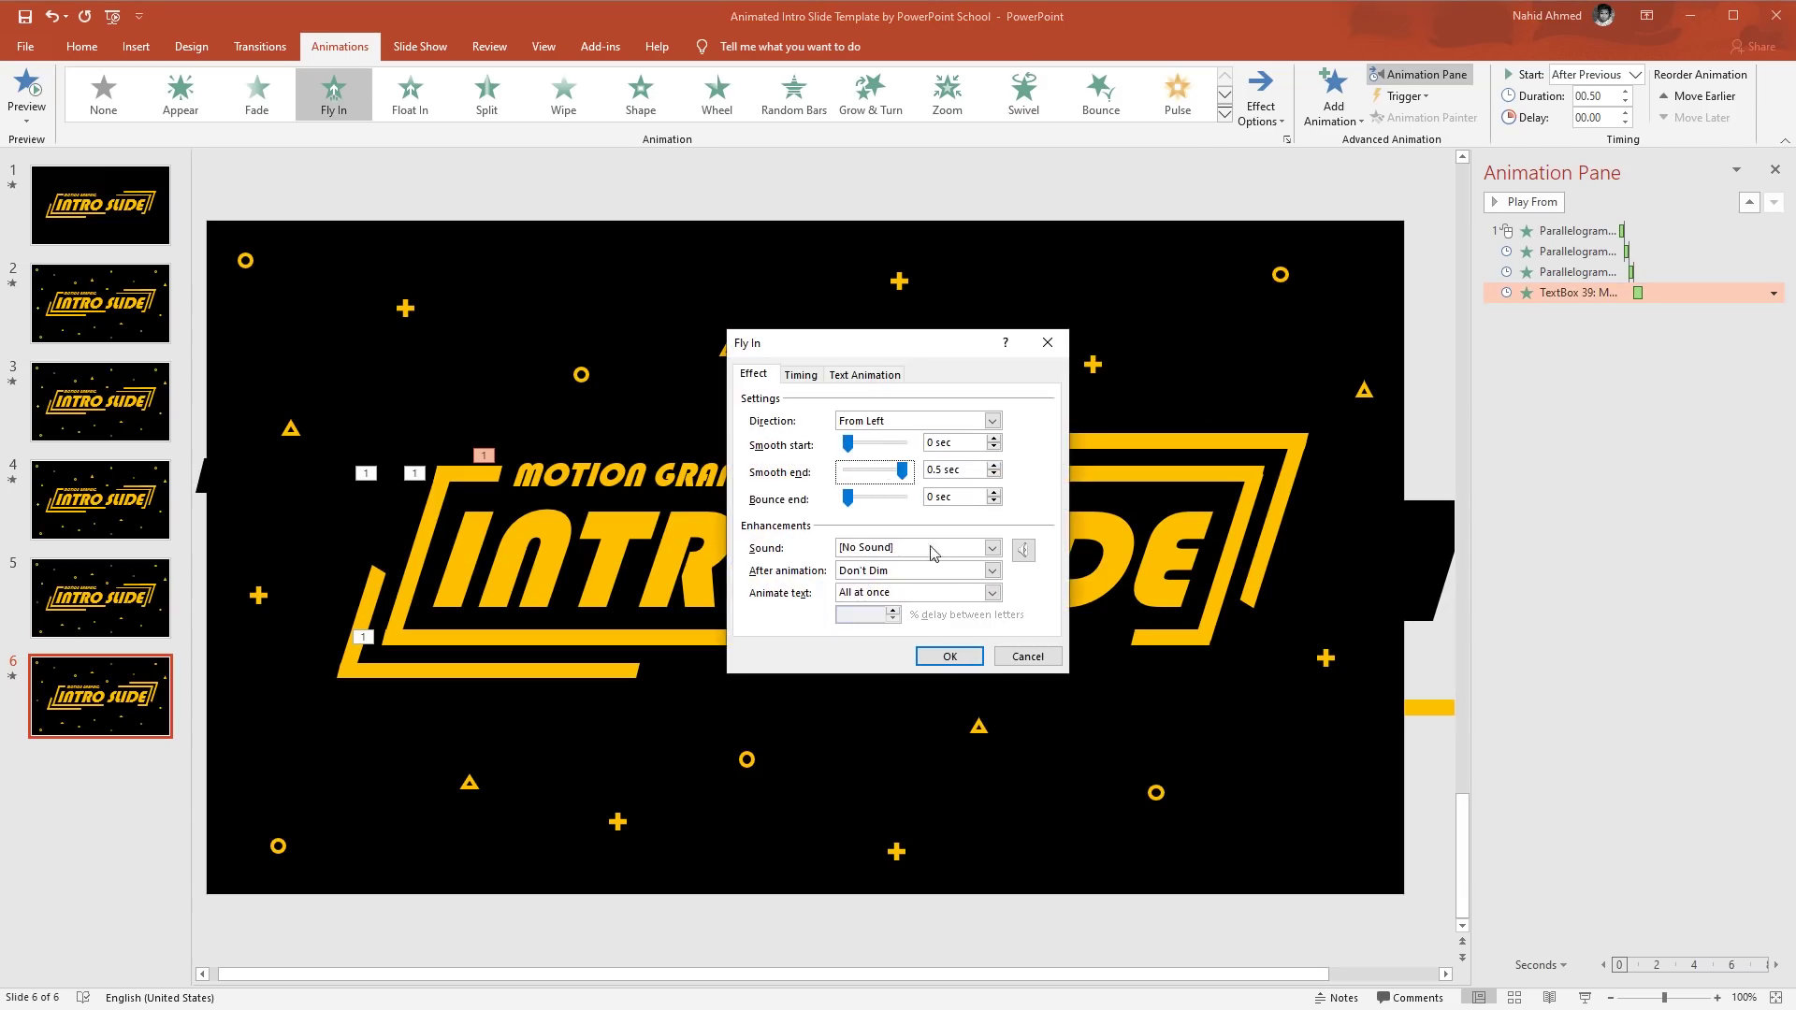
{"action": "left_click", "coordinate": [950, 655]}
{"action": "left_click", "coordinate": [895, 464]}
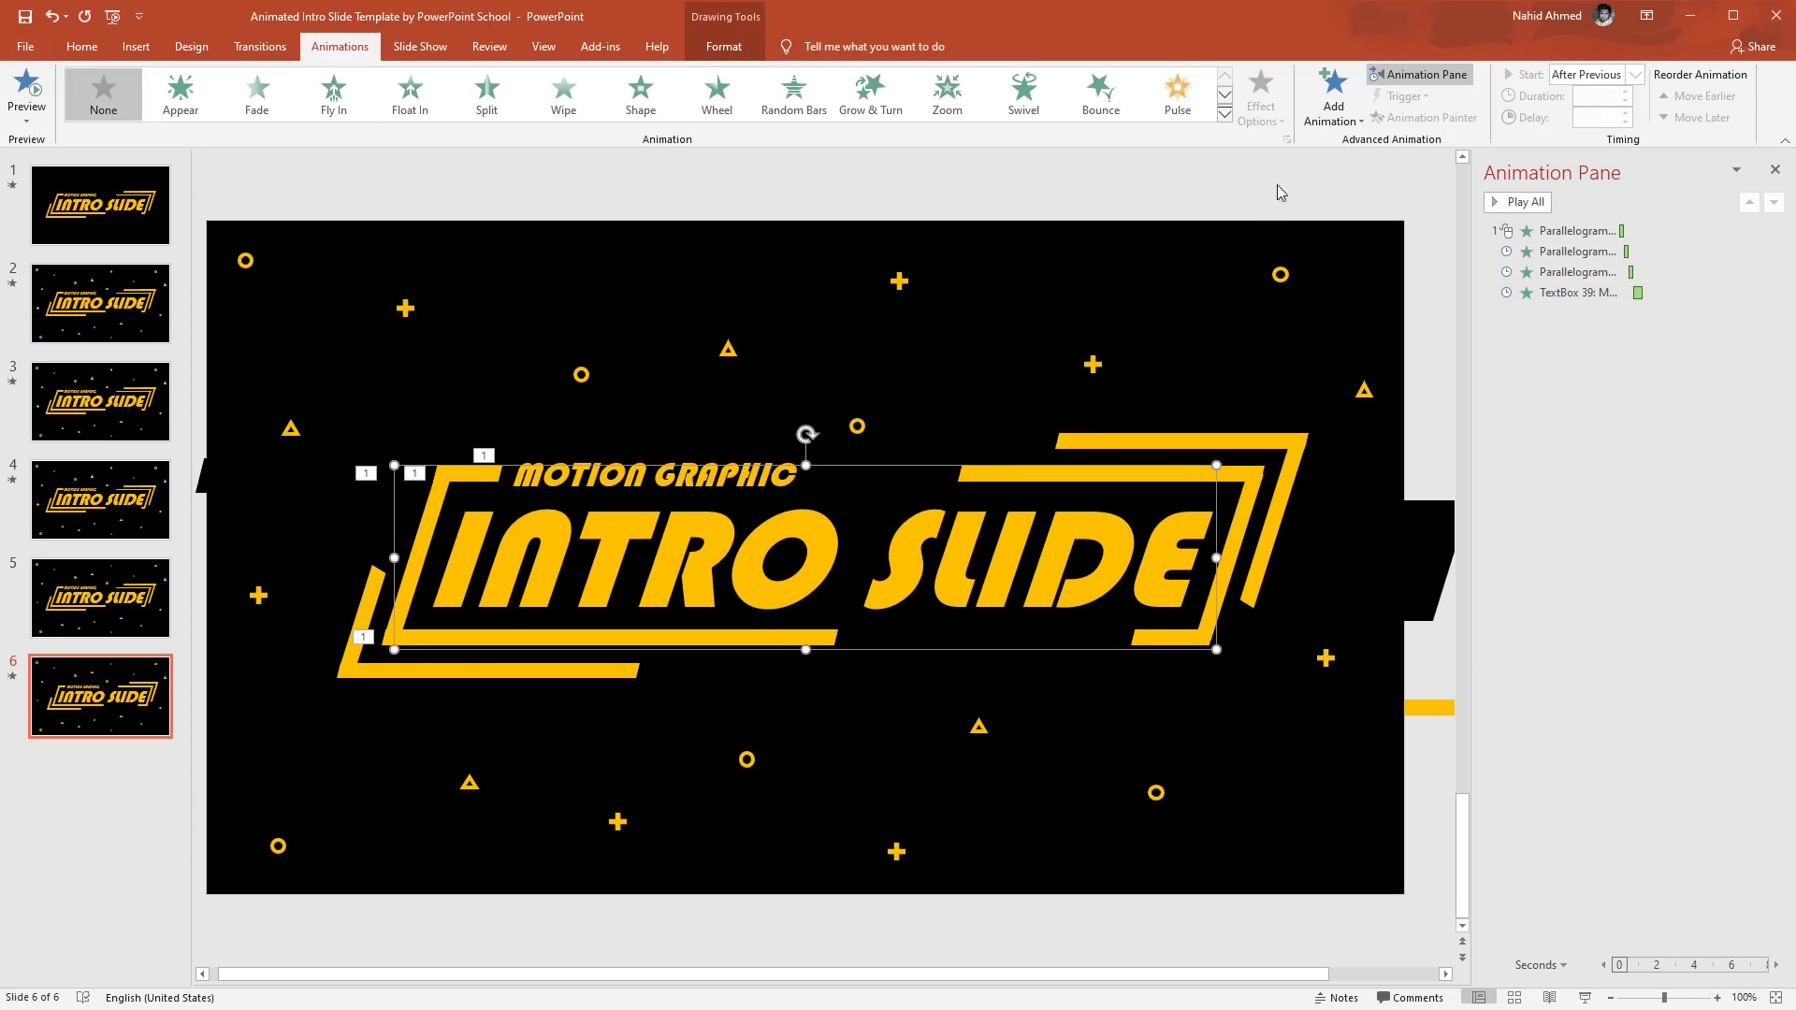
Make the INTRO SLIDE title fly in from the right with the previous effect over 0.25 seconds.
{"action": "left_click", "coordinate": [1341, 119]}
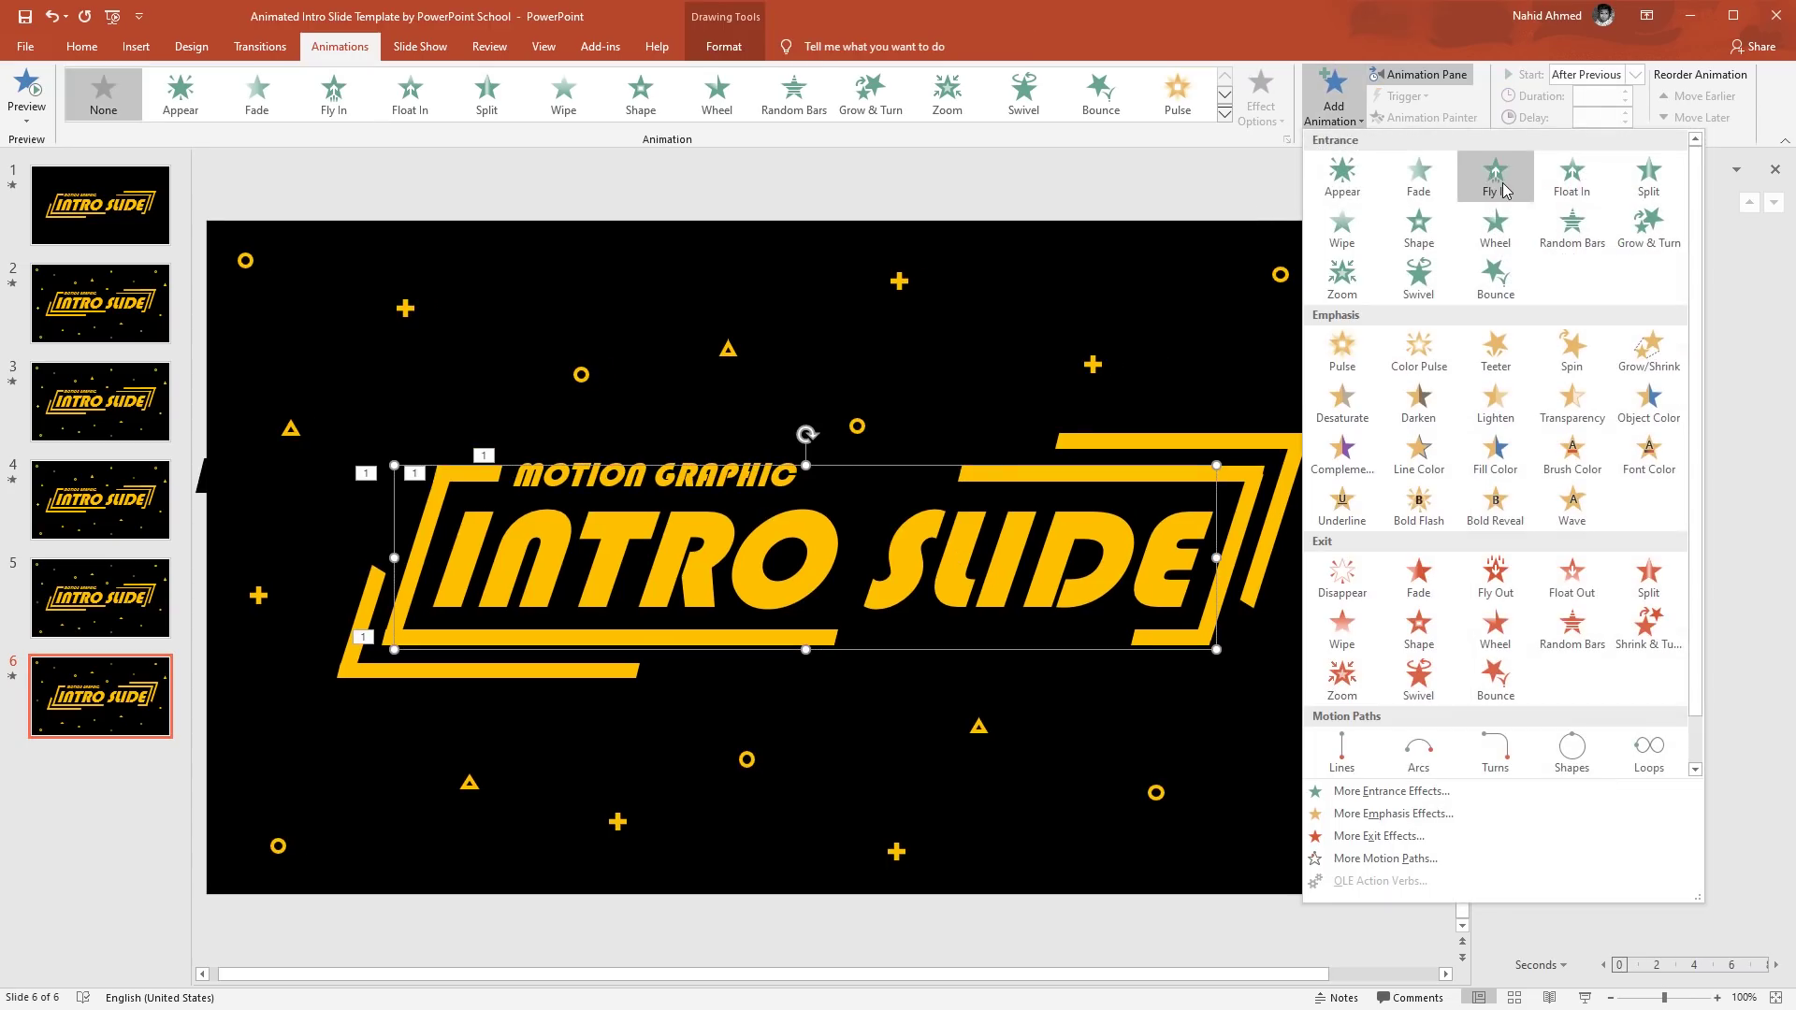
{"action": "left_click", "coordinate": [1495, 177]}
{"action": "left_click", "coordinate": [1261, 105]}
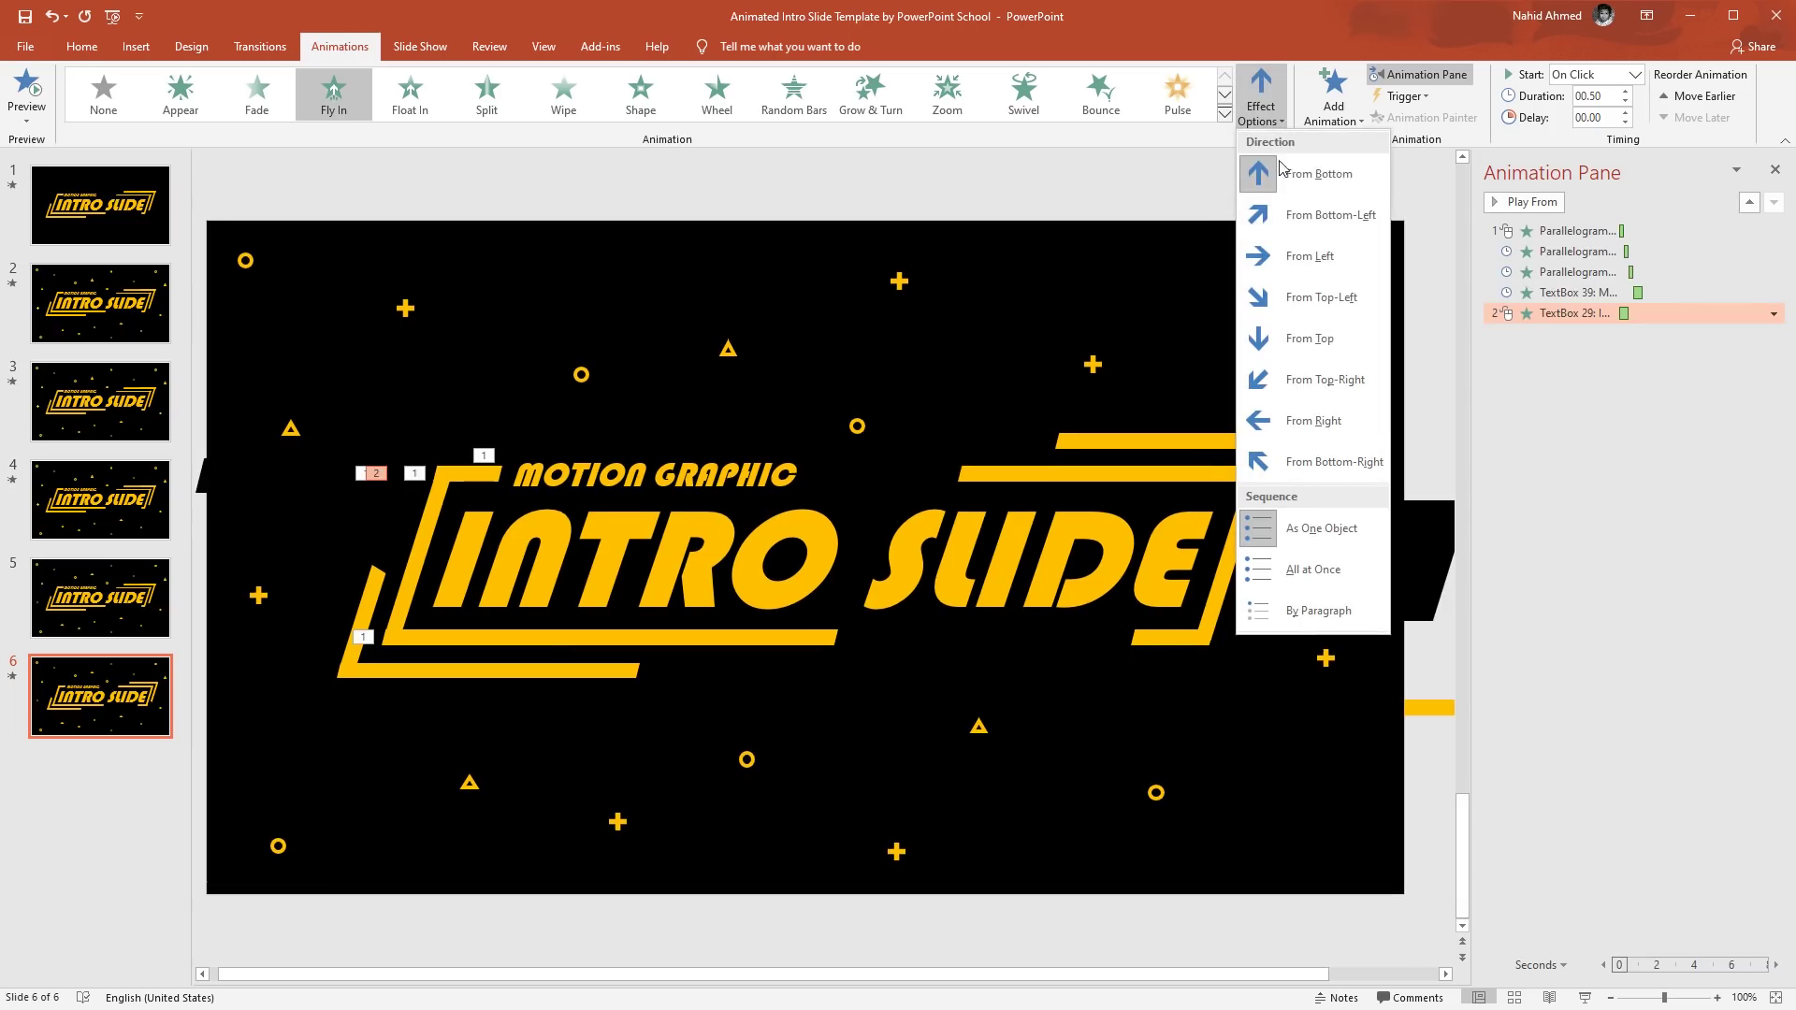
{"action": "left_click", "coordinate": [1326, 418]}
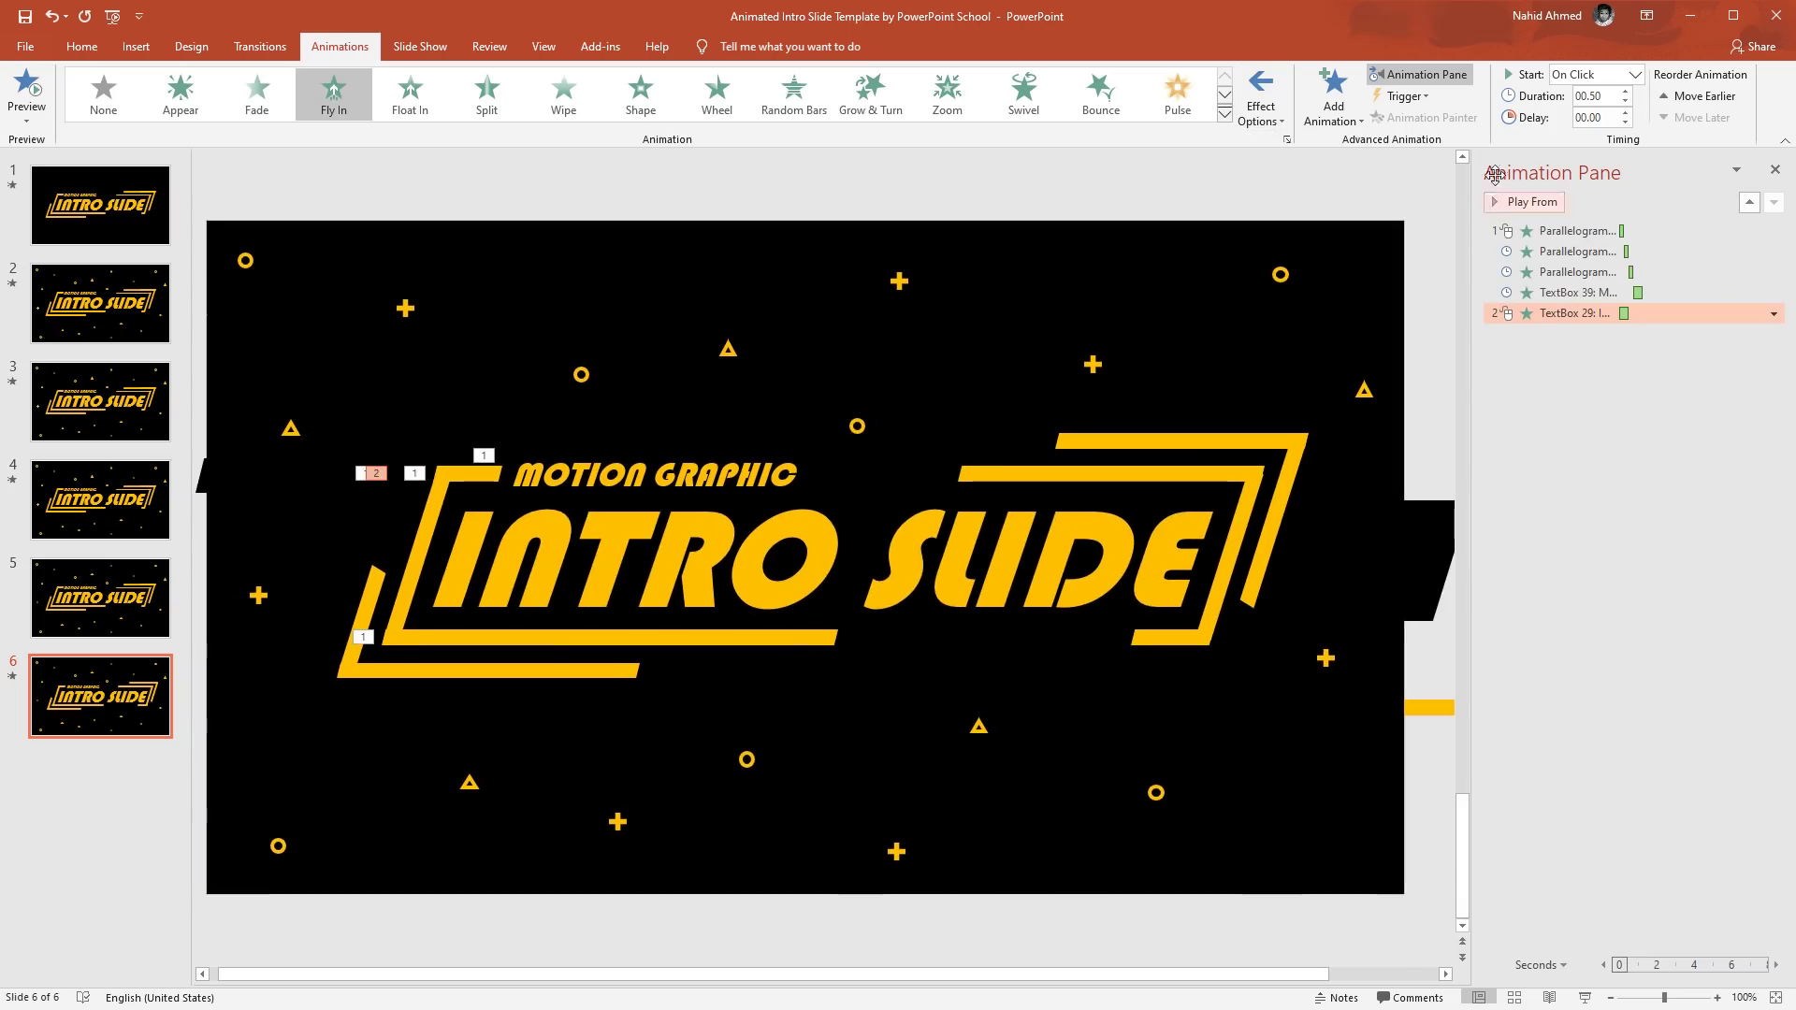
{"action": "left_click", "coordinate": [1634, 74]}
{"action": "left_click", "coordinate": [1590, 106]}
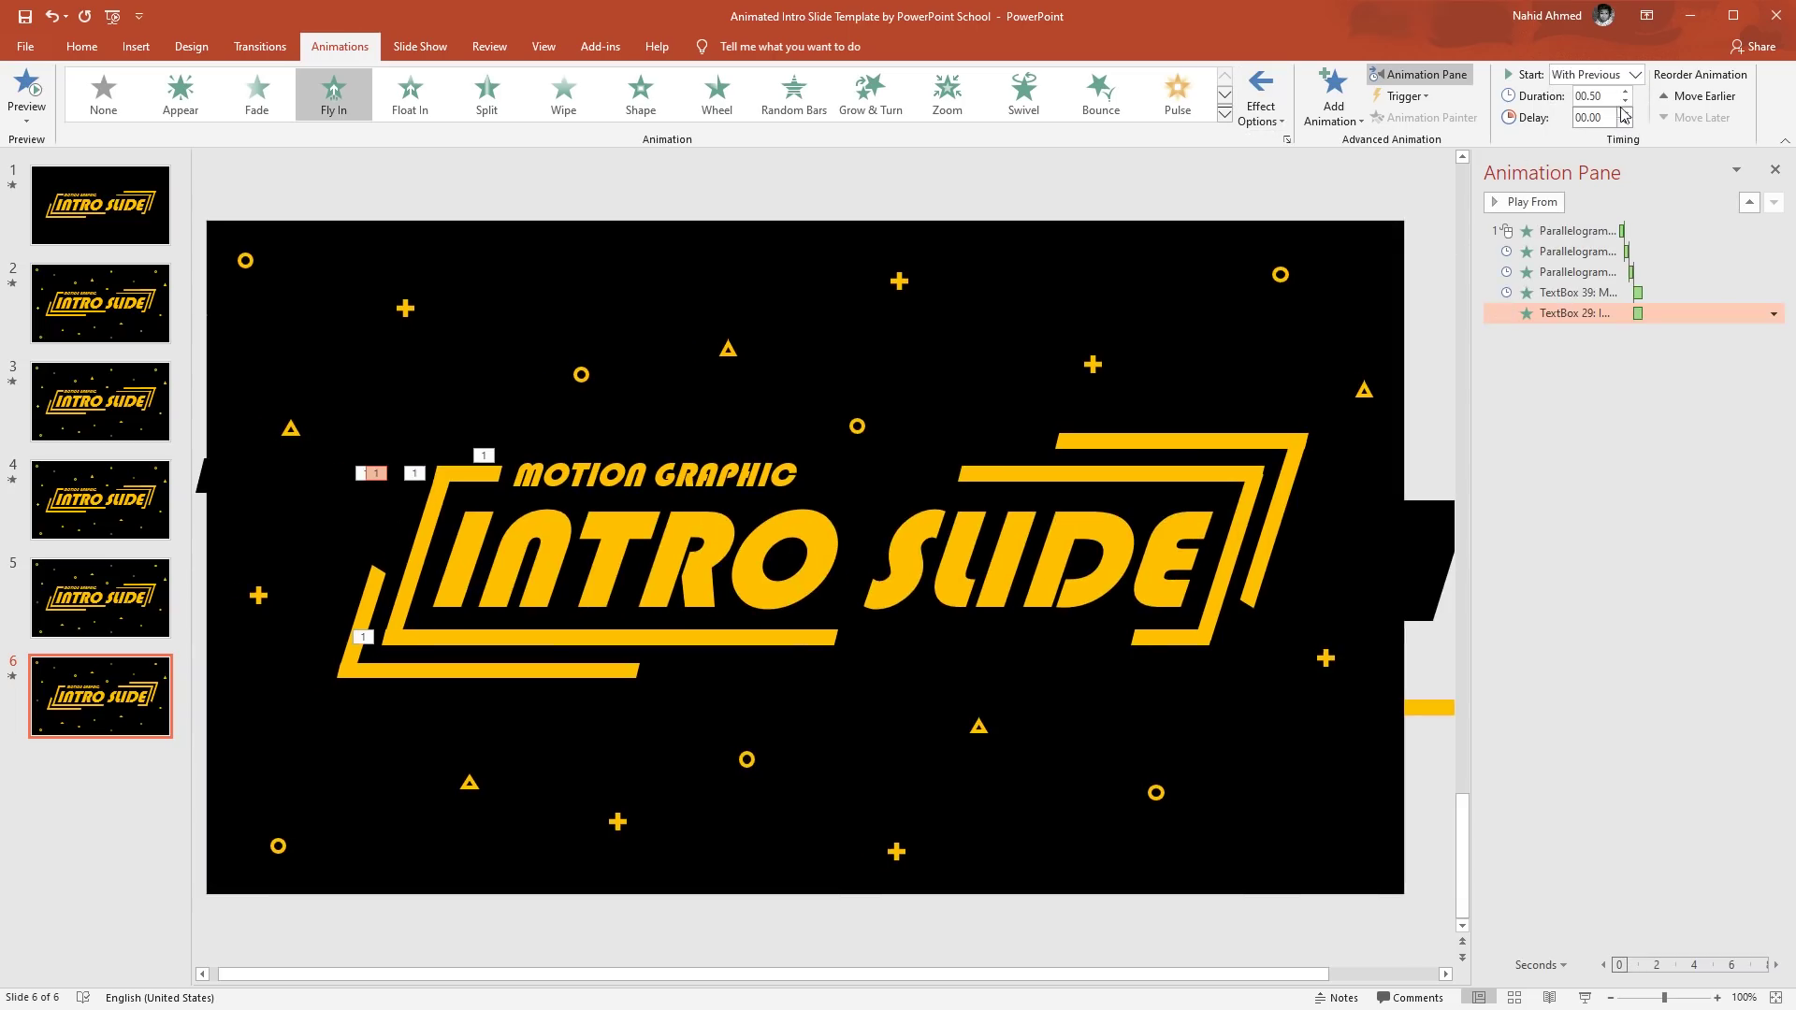
{"action": "left_click", "coordinate": [1626, 100]}
Set the title's Fly In smooth end to 0.12 seconds.
{"action": "left_click", "coordinate": [1773, 313]}
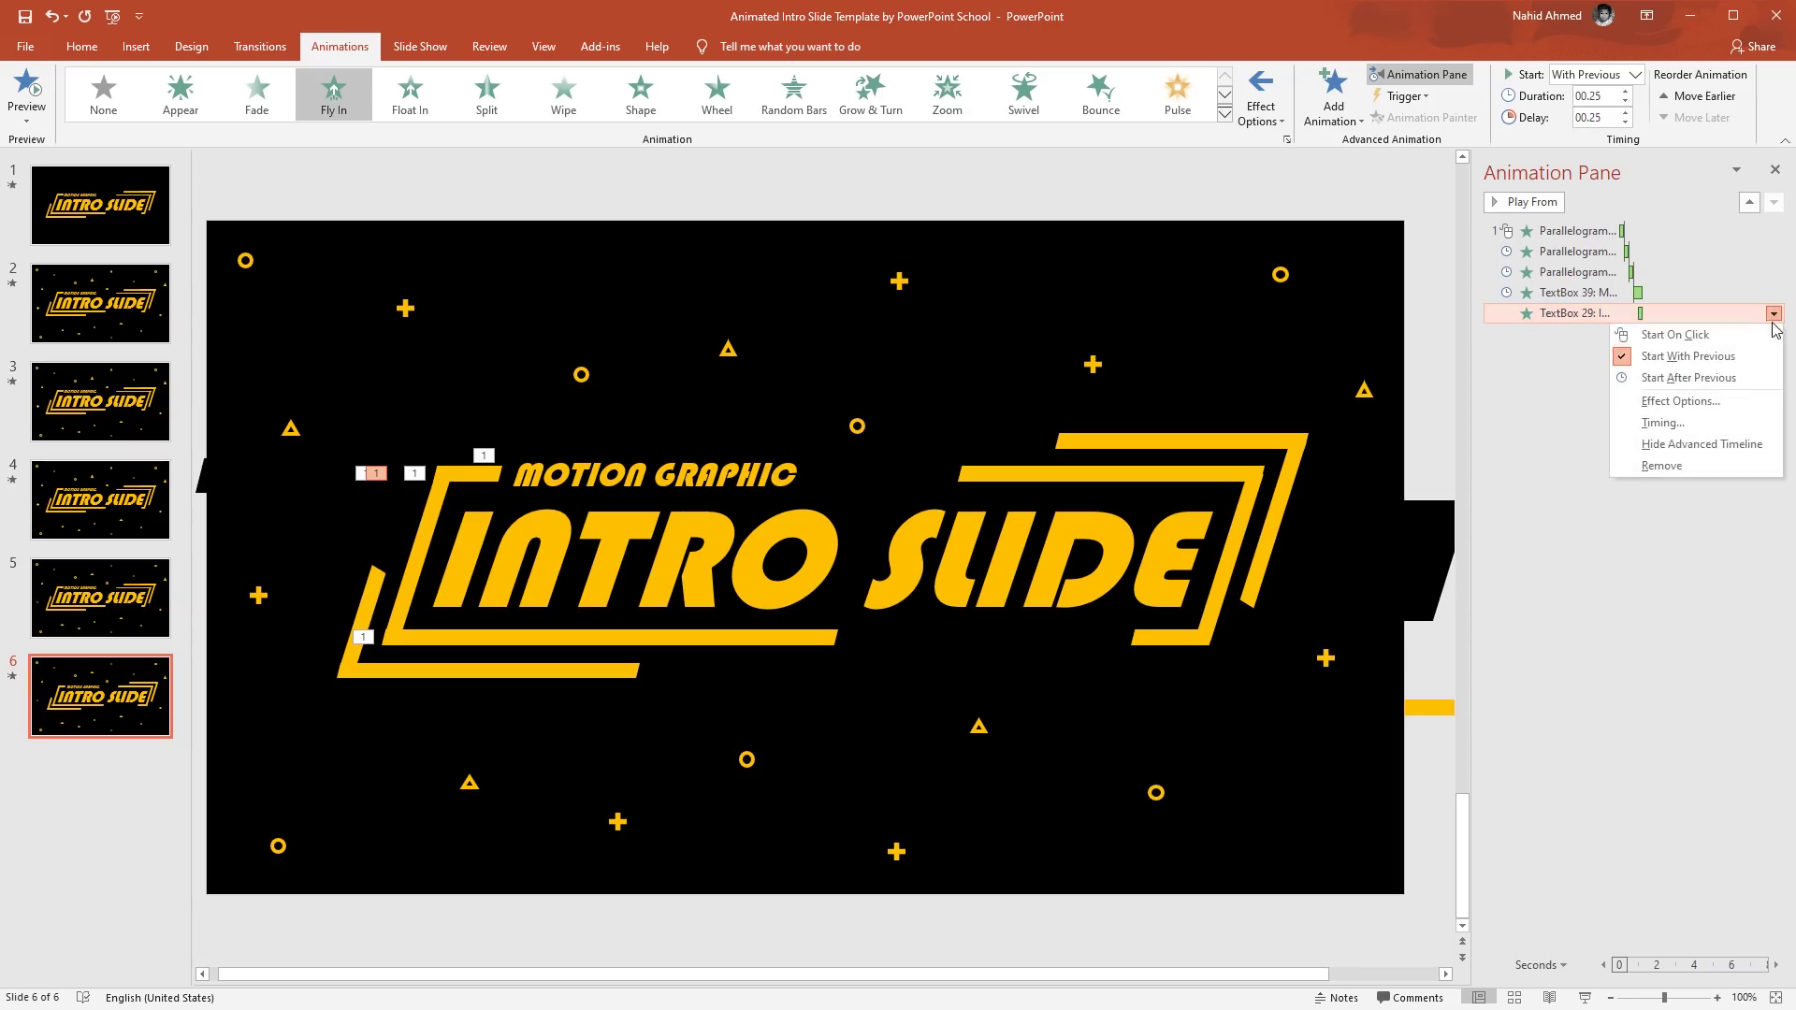
{"action": "left_click", "coordinate": [1701, 397]}
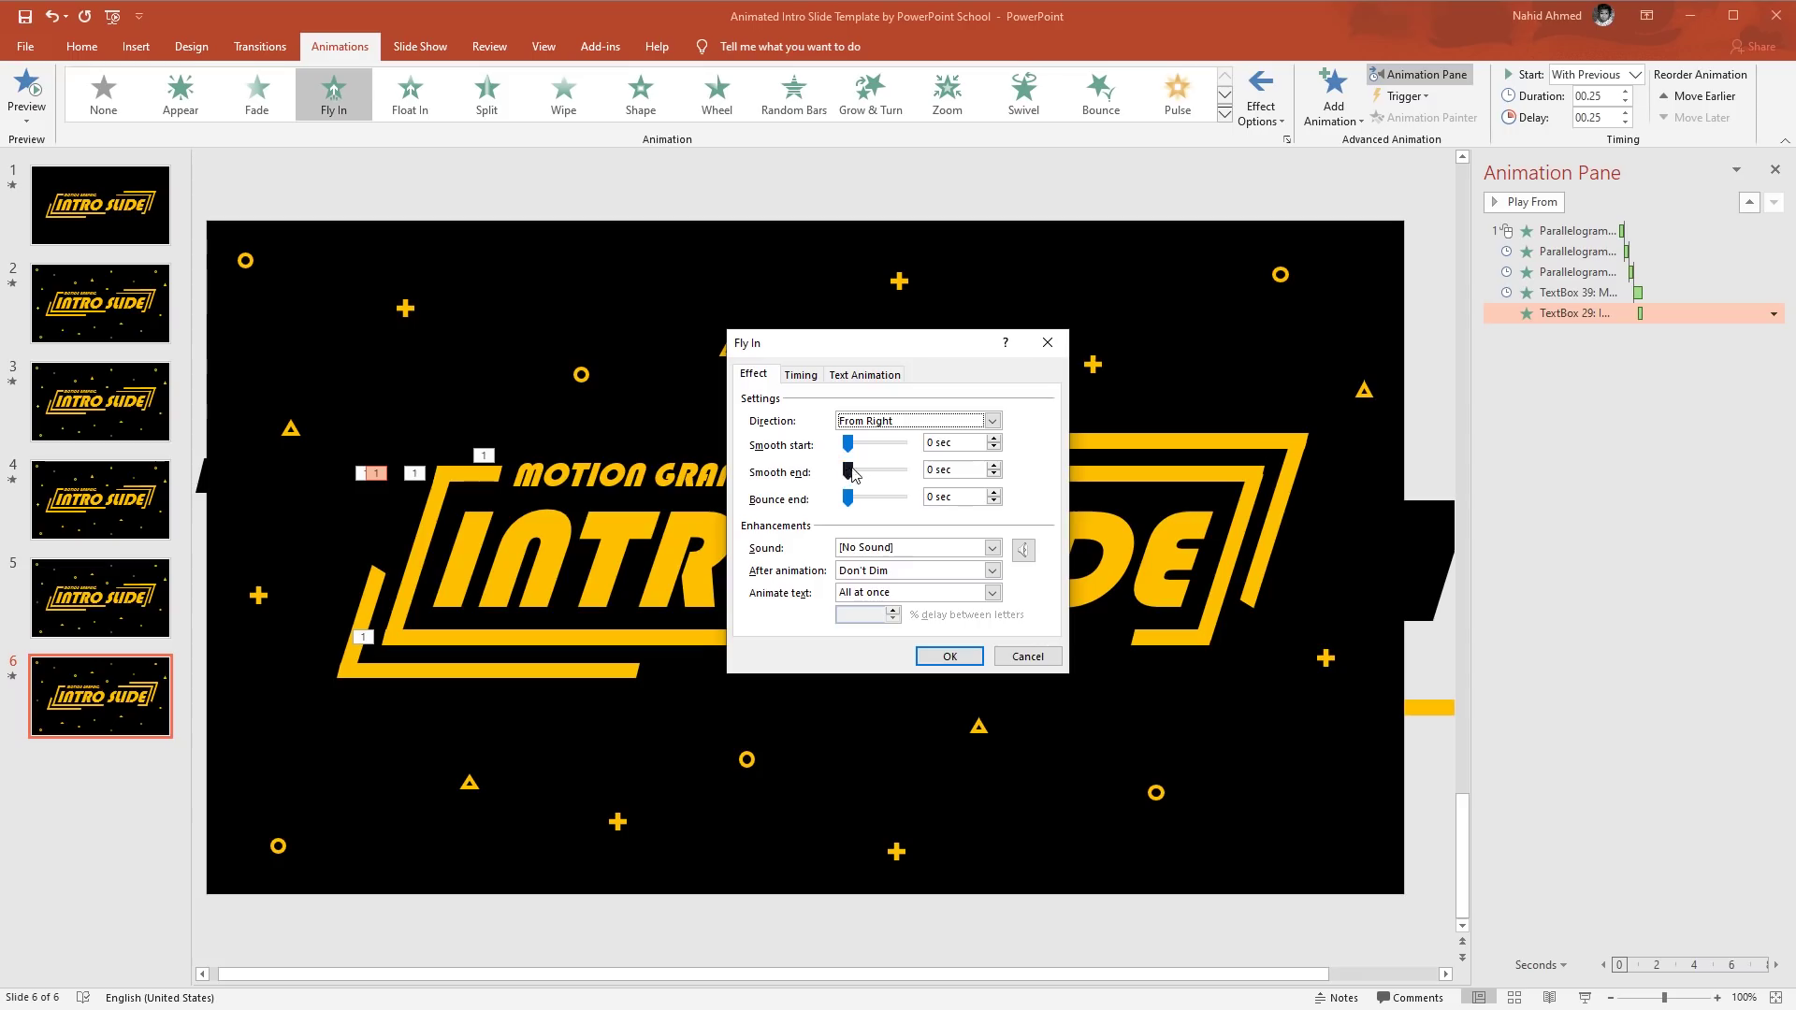
{"action": "left_click_drag", "start_coordinate": [852, 474], "coordinate": [875, 475]}
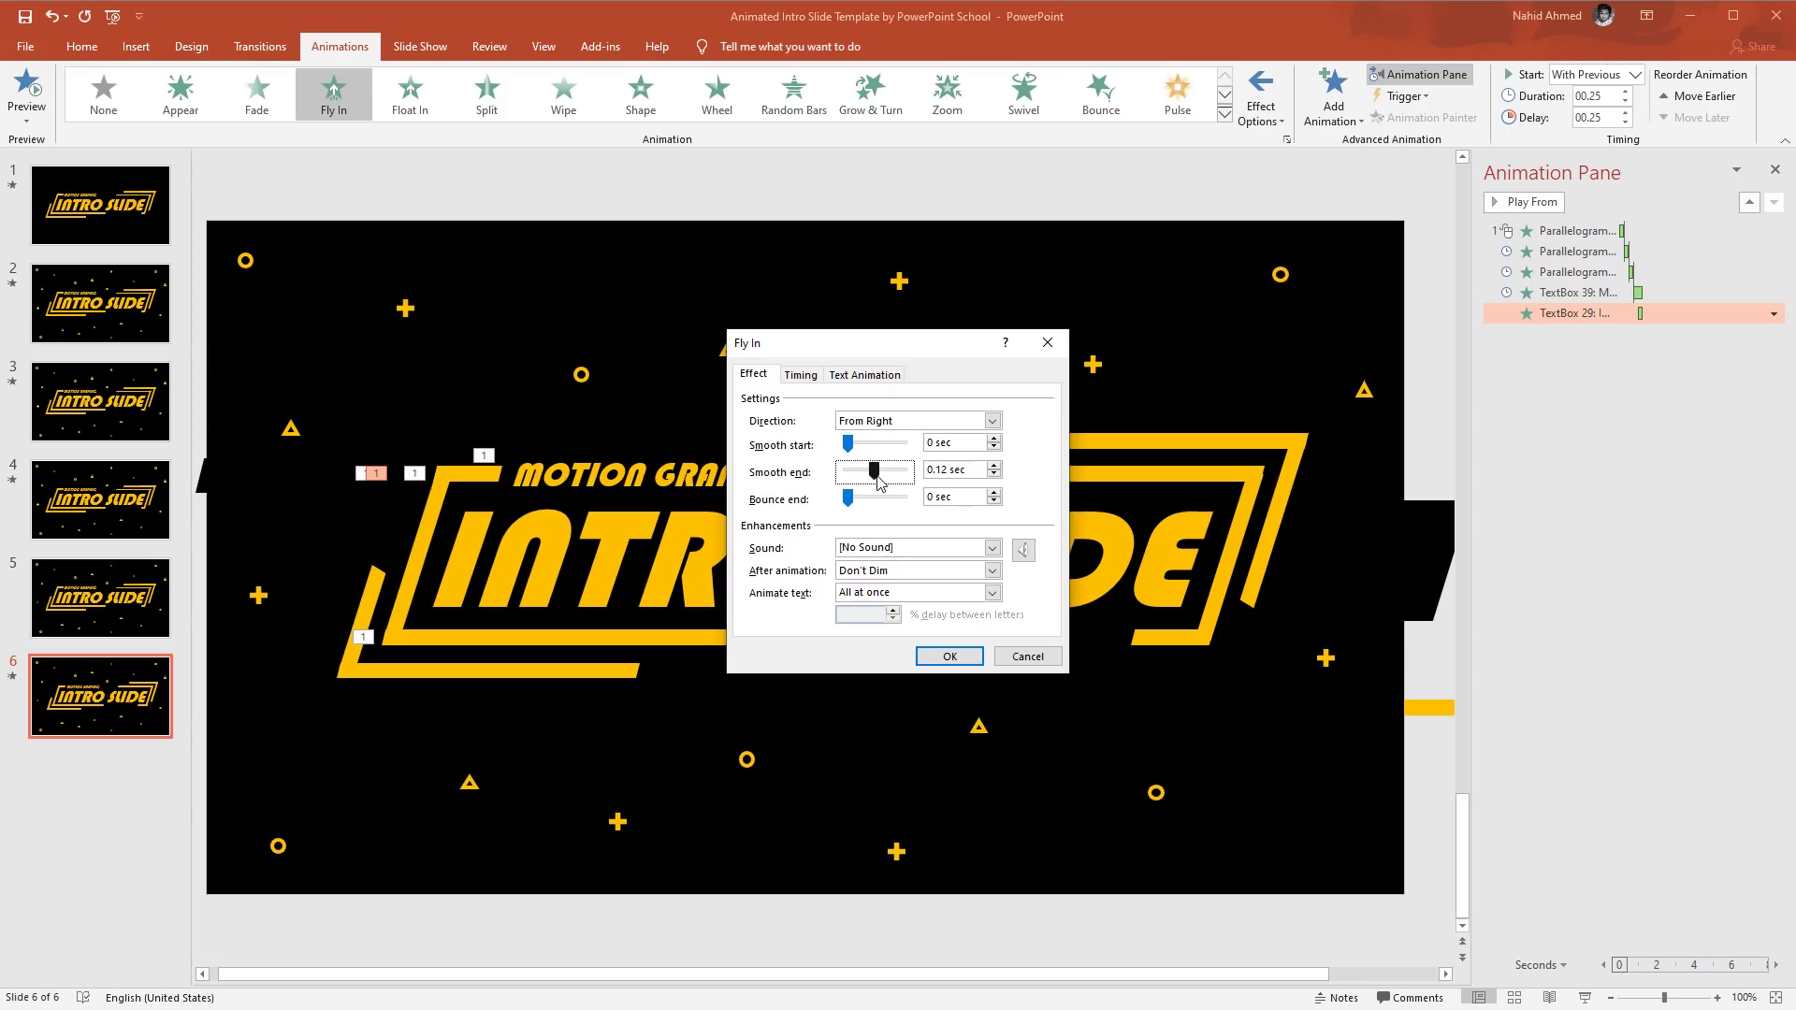
{"action": "left_click", "coordinate": [954, 654]}
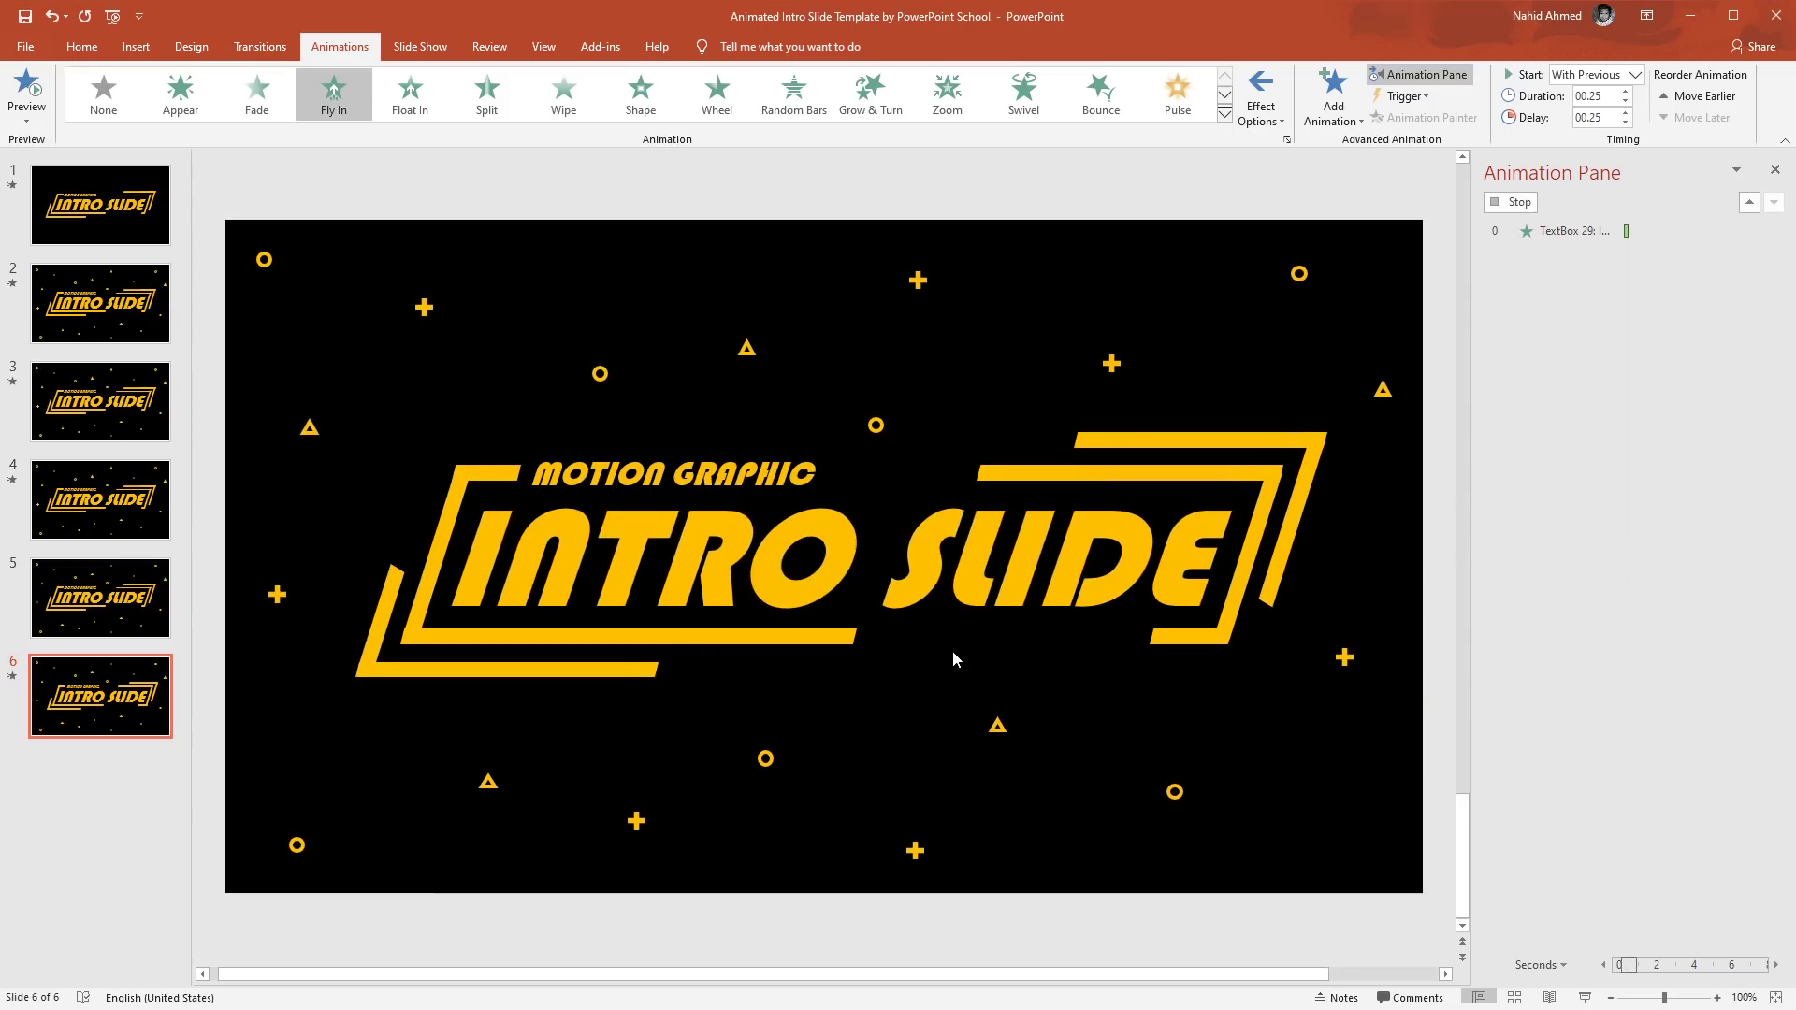
Make the top bar above SLIDE wipe in from the left after the previous effect.
{"action": "left_click", "coordinate": [1068, 474]}
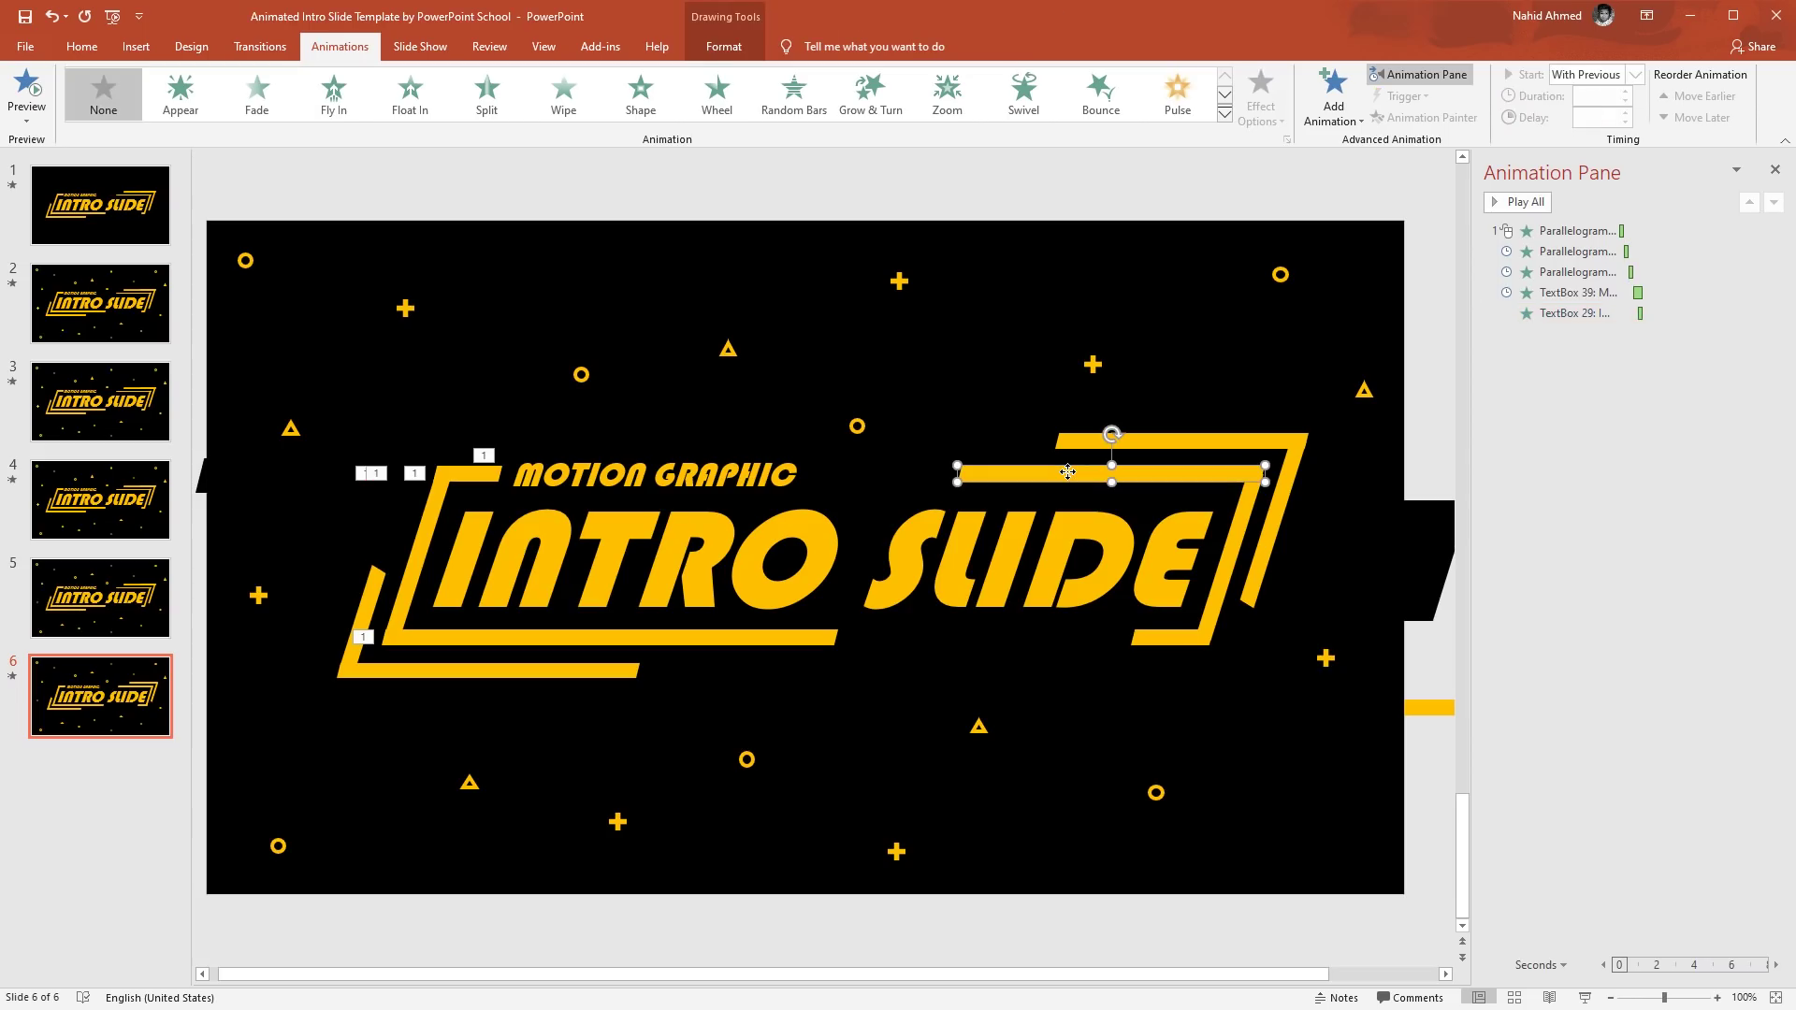
{"action": "left_click", "coordinate": [1355, 110]}
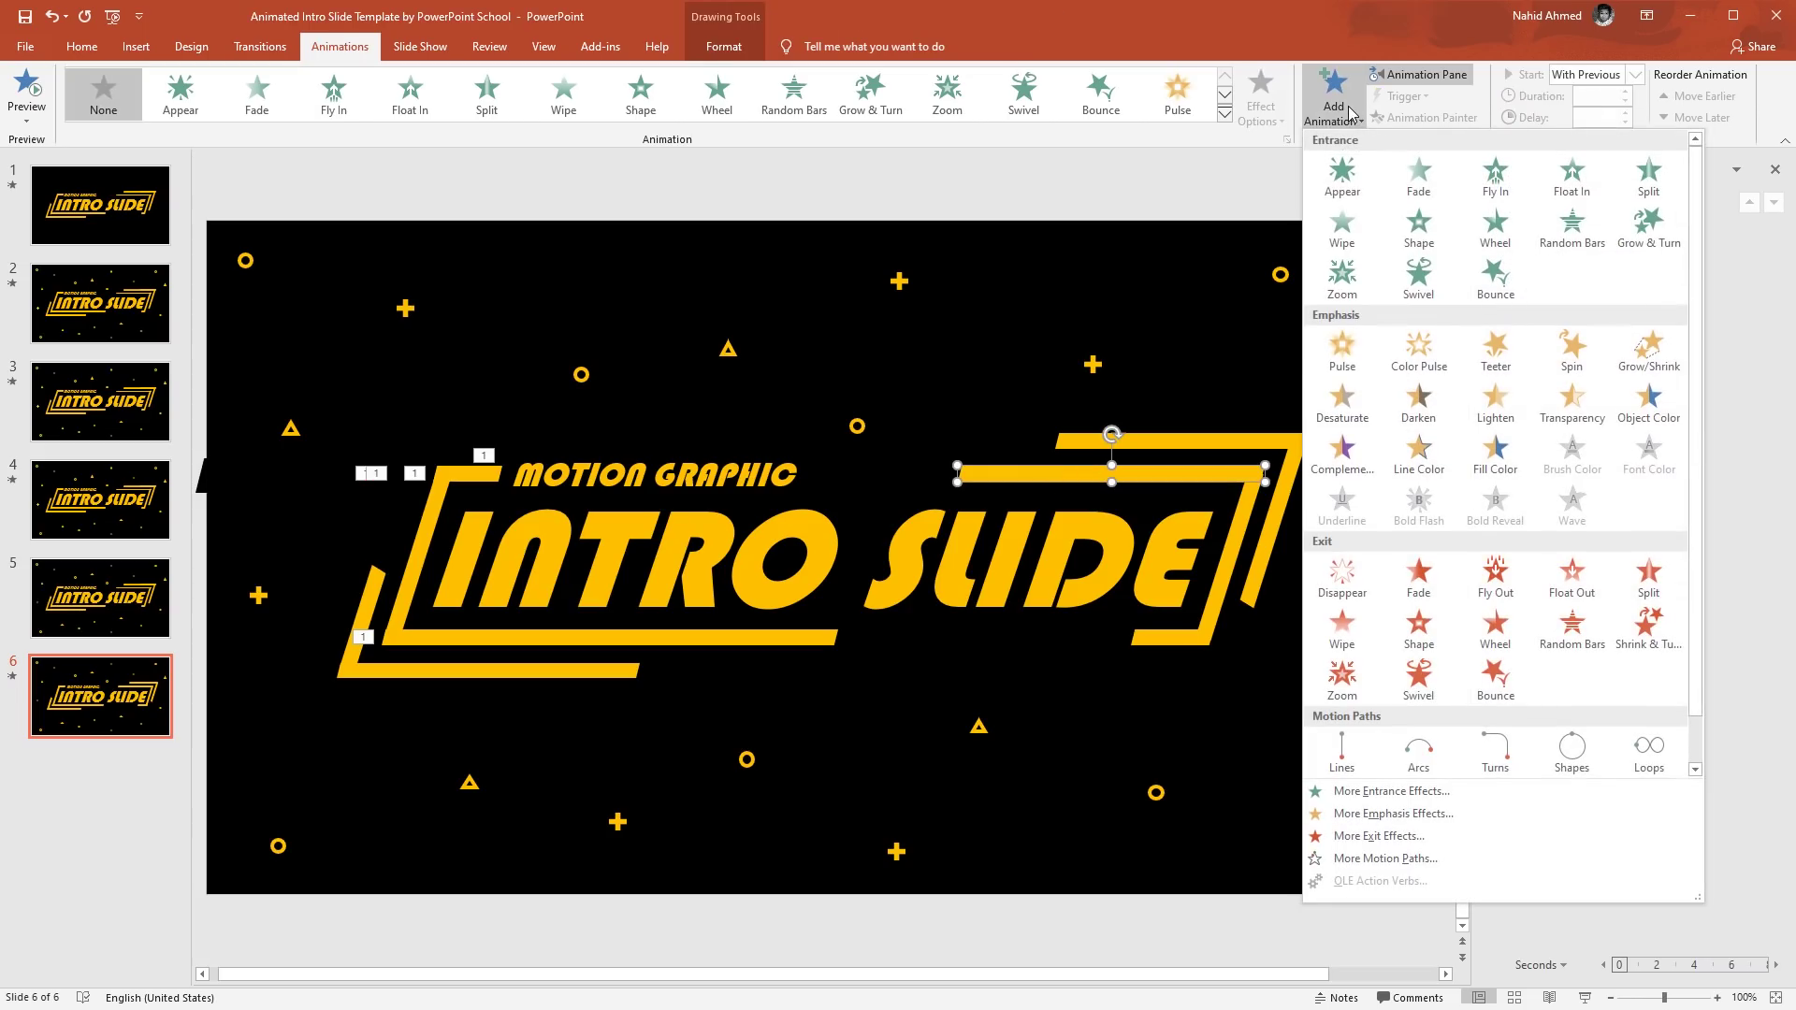
{"action": "left_click", "coordinate": [1339, 230]}
{"action": "left_click", "coordinate": [1261, 93]}
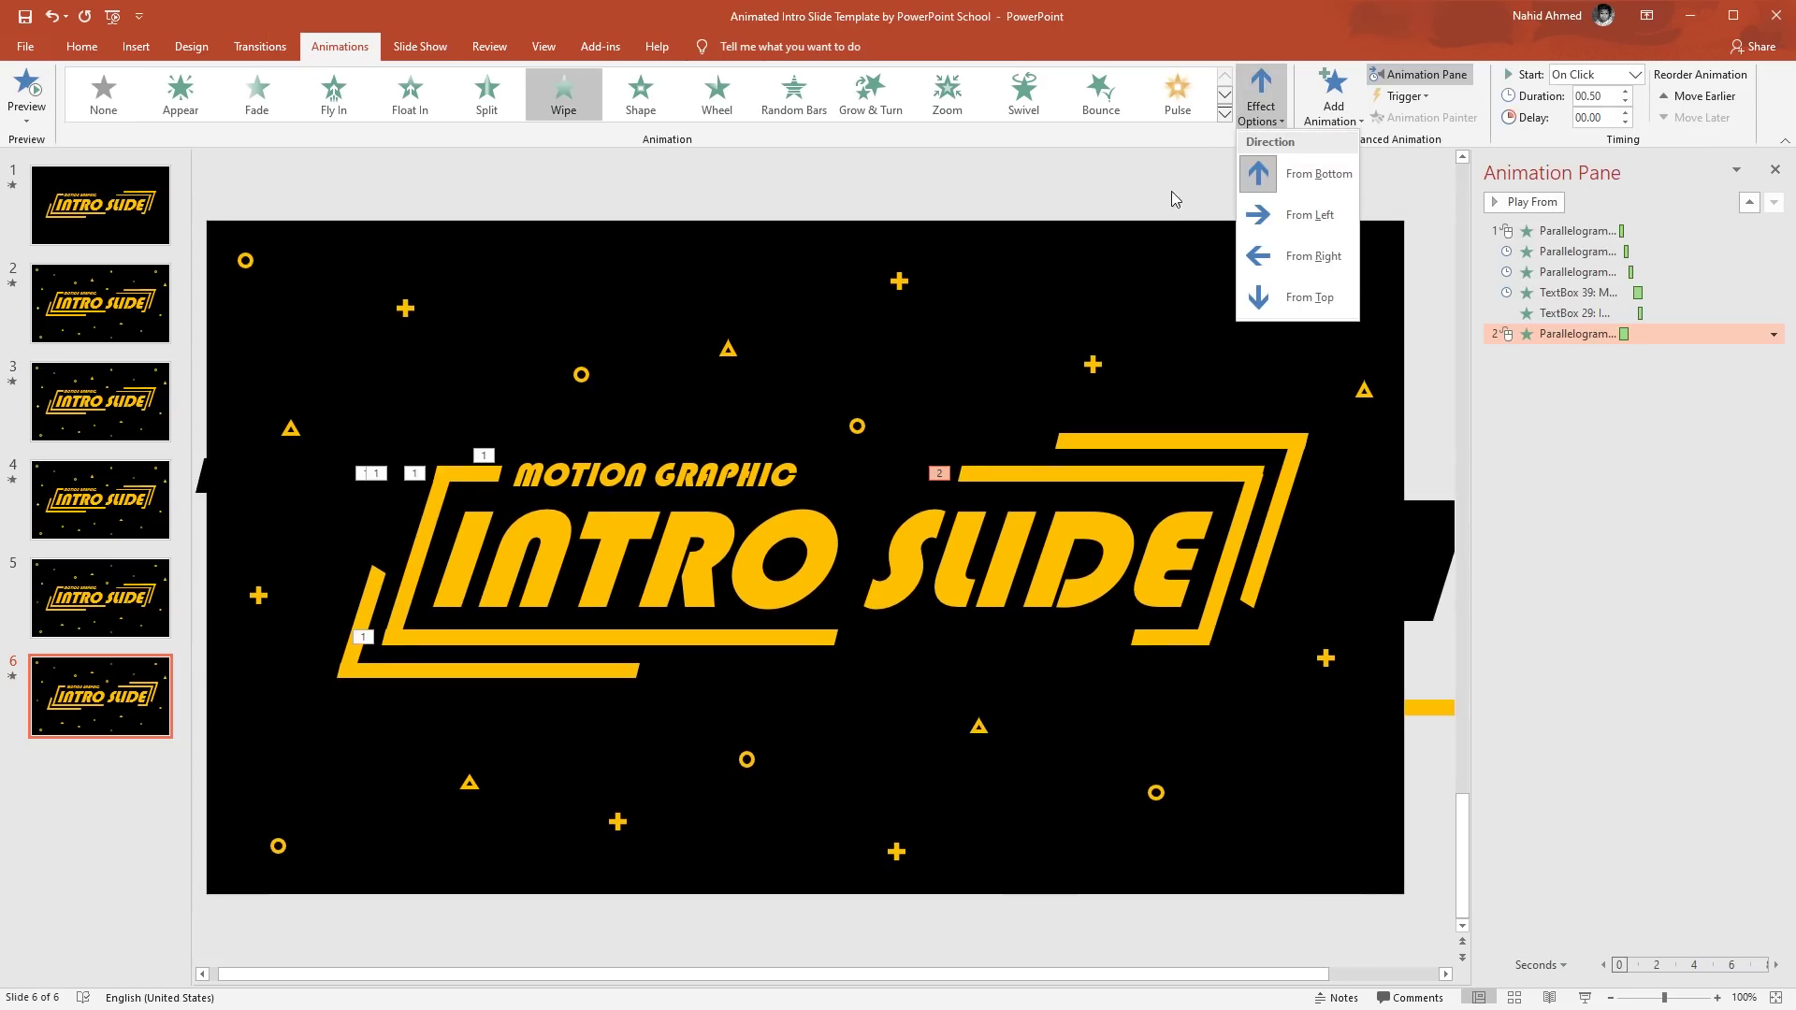
{"action": "left_click", "coordinate": [1250, 218]}
{"action": "left_click", "coordinate": [1635, 74]}
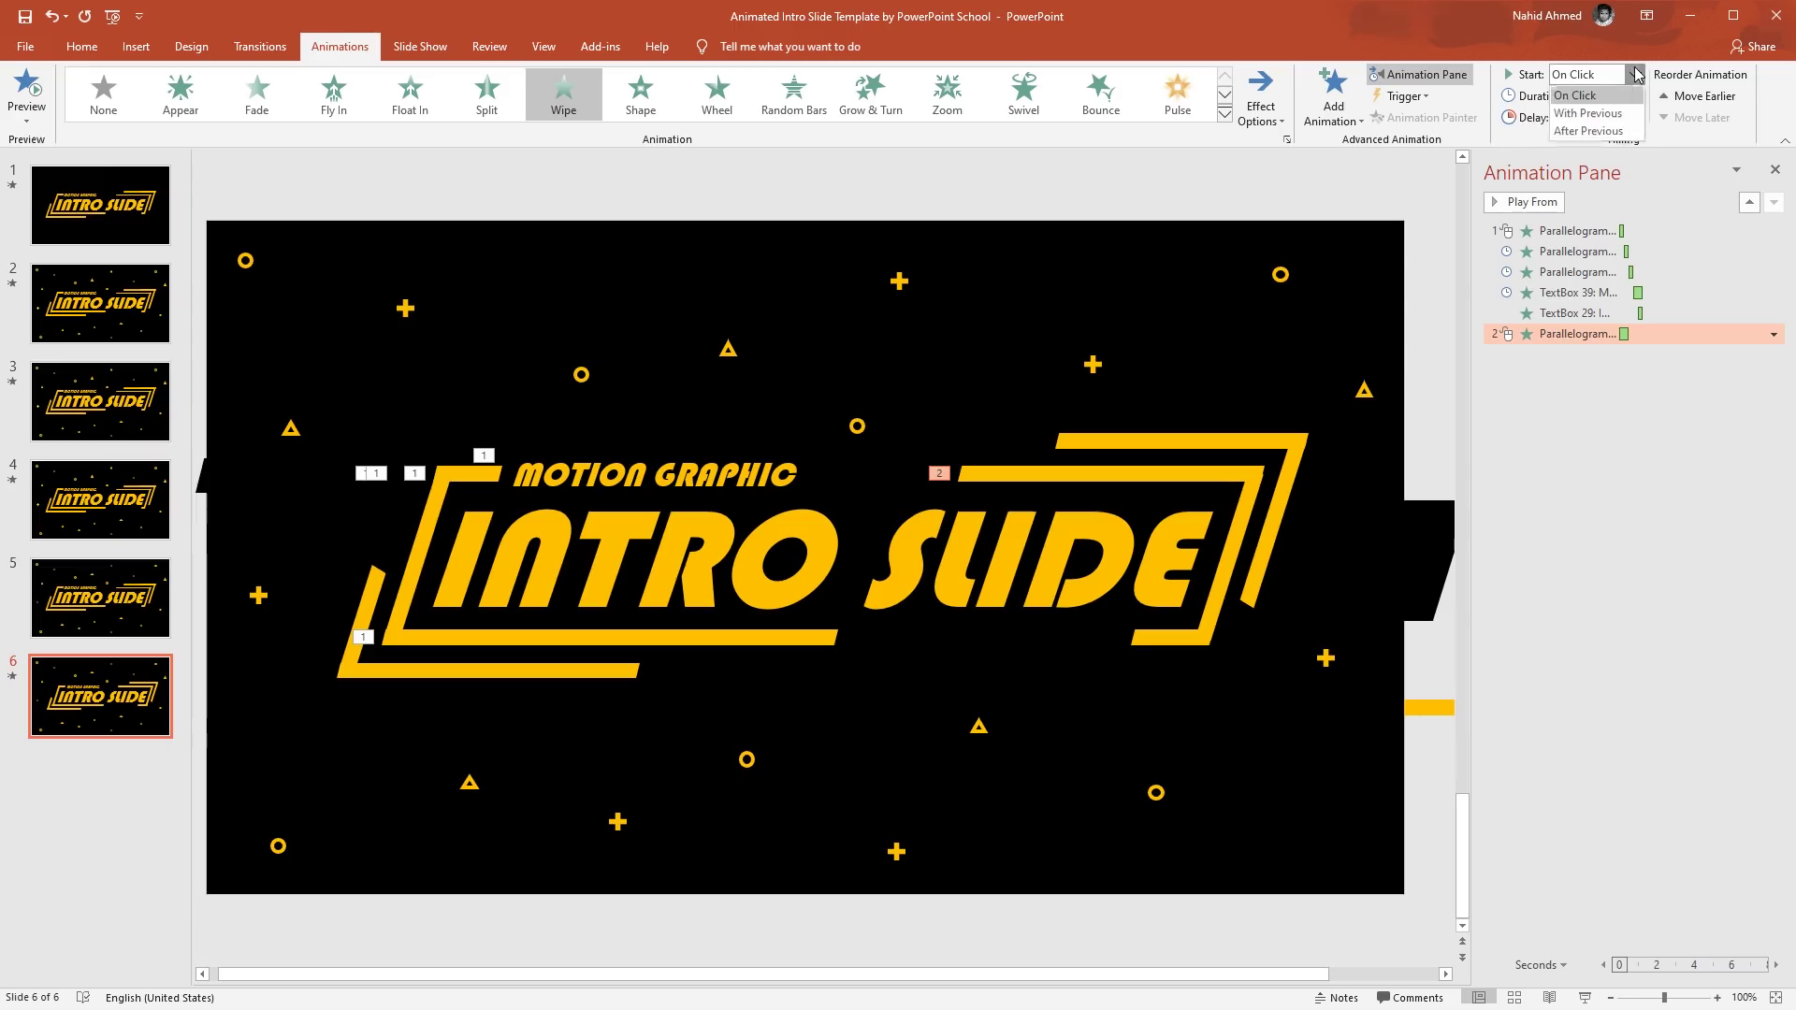
{"action": "left_click", "coordinate": [1615, 133]}
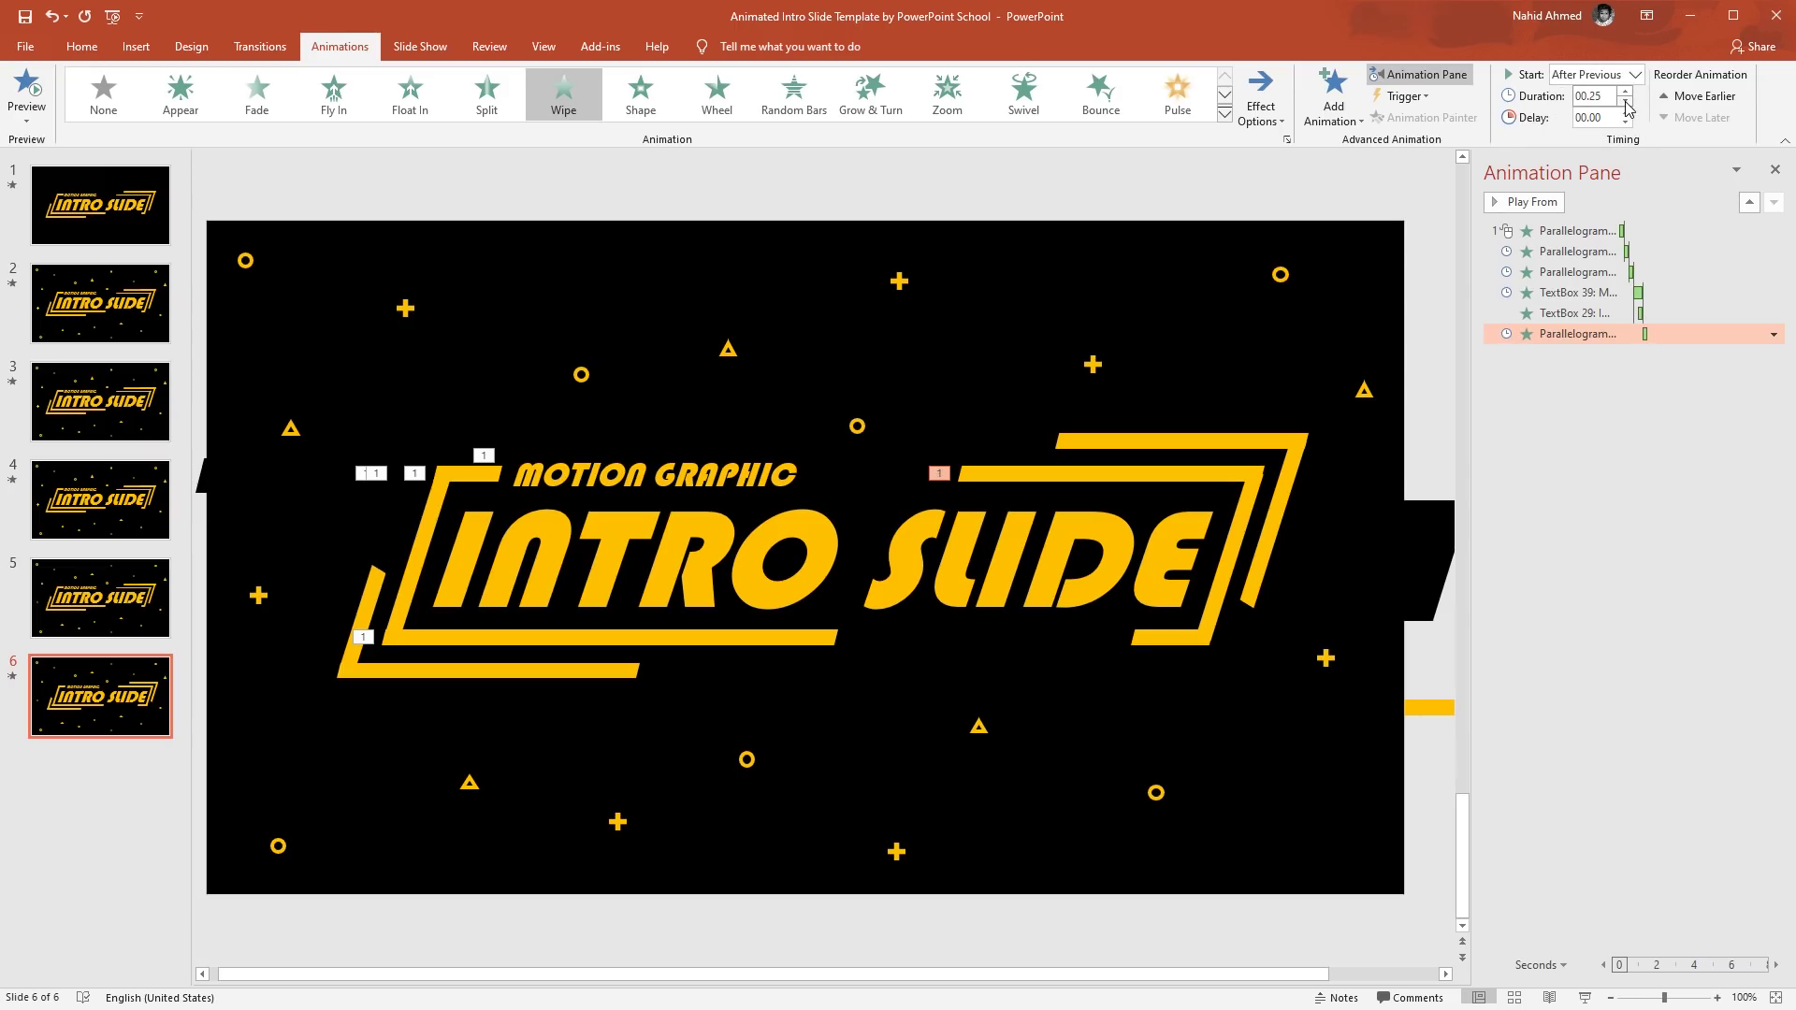
Make the right-side bracket bar wipe in from the top after the previous animation.
{"action": "left_click", "coordinate": [1239, 514]}
{"action": "left_click", "coordinate": [1332, 117]}
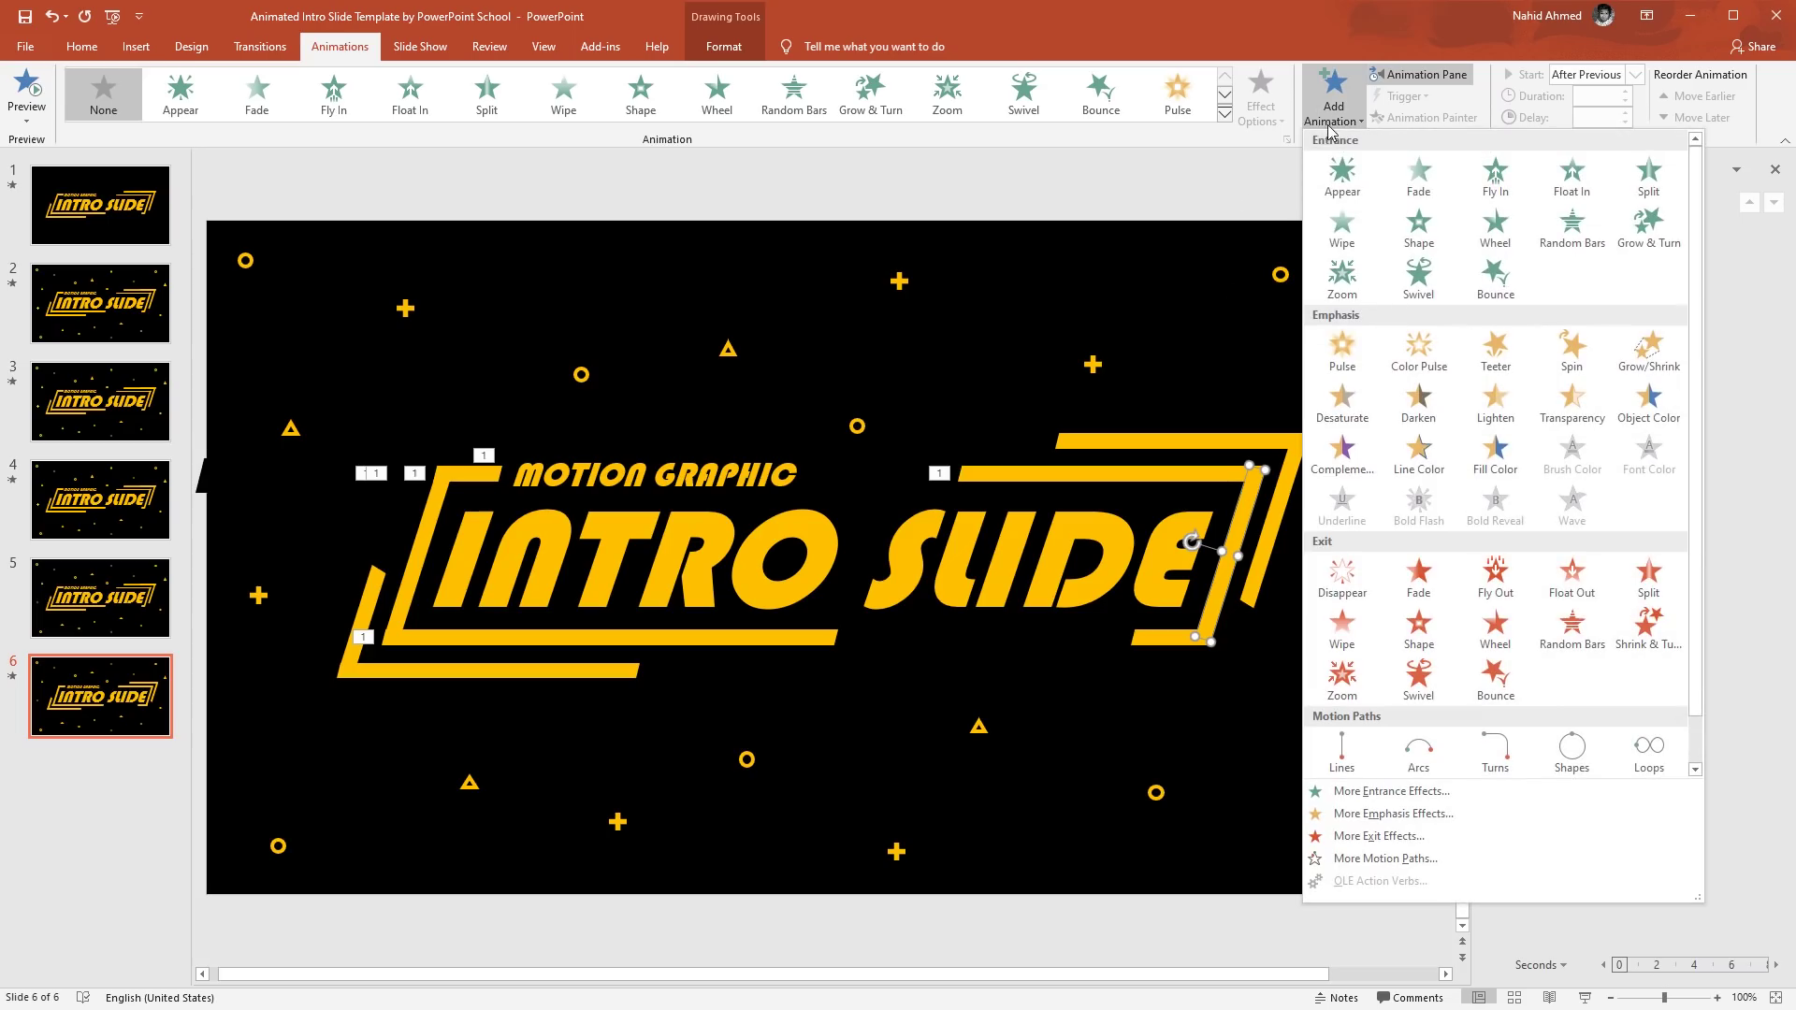
{"action": "left_click", "coordinate": [1341, 229]}
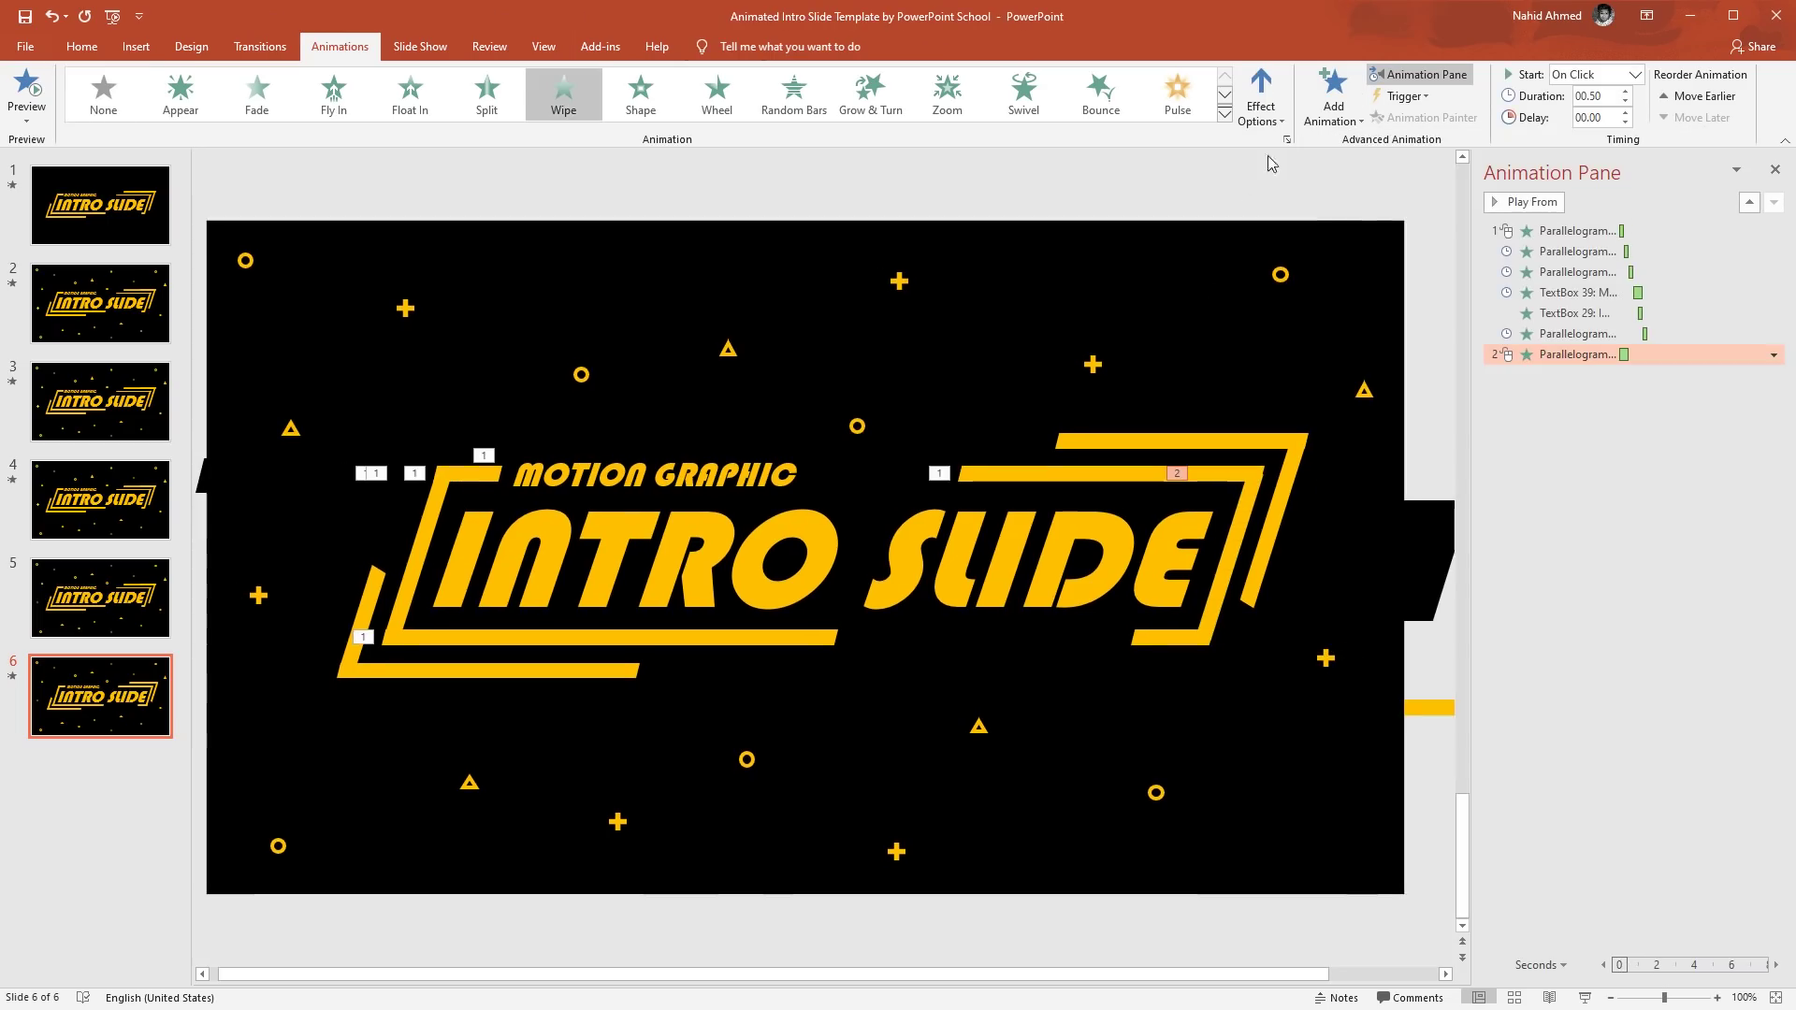
{"action": "left_click", "coordinate": [1258, 111]}
{"action": "left_click", "coordinate": [1305, 297]}
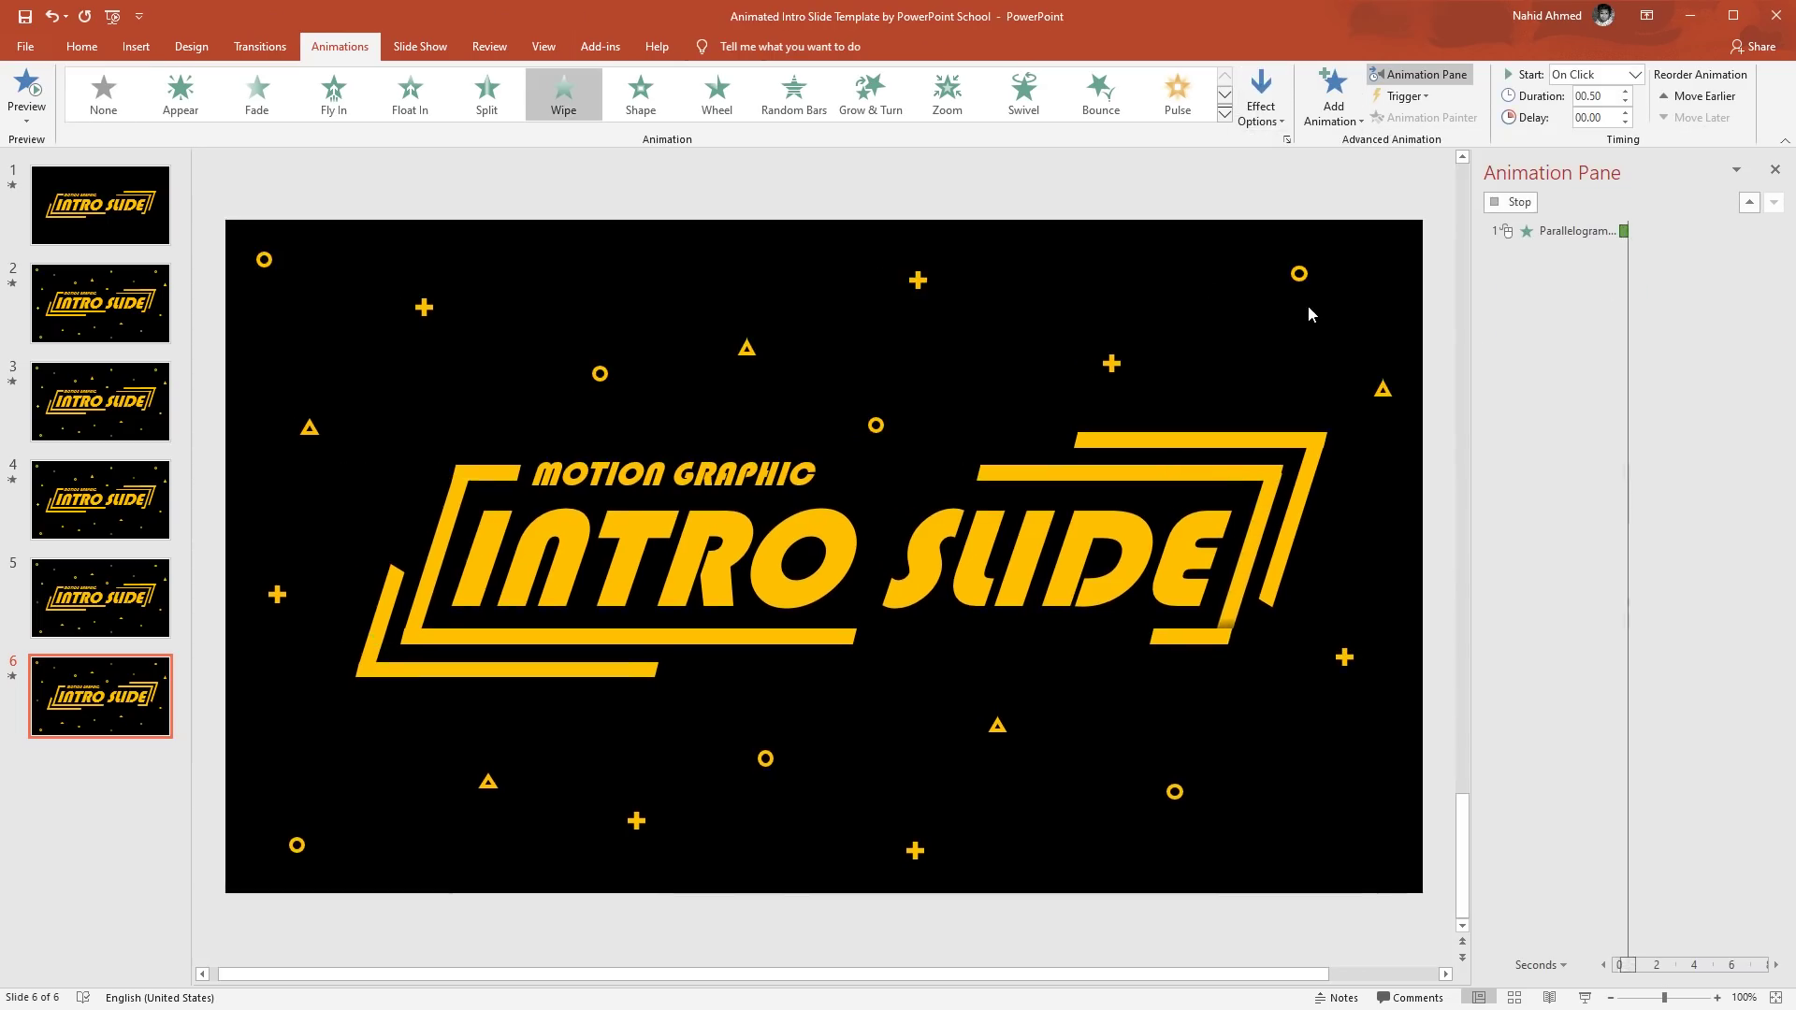
{"action": "left_click", "coordinate": [1609, 73]}
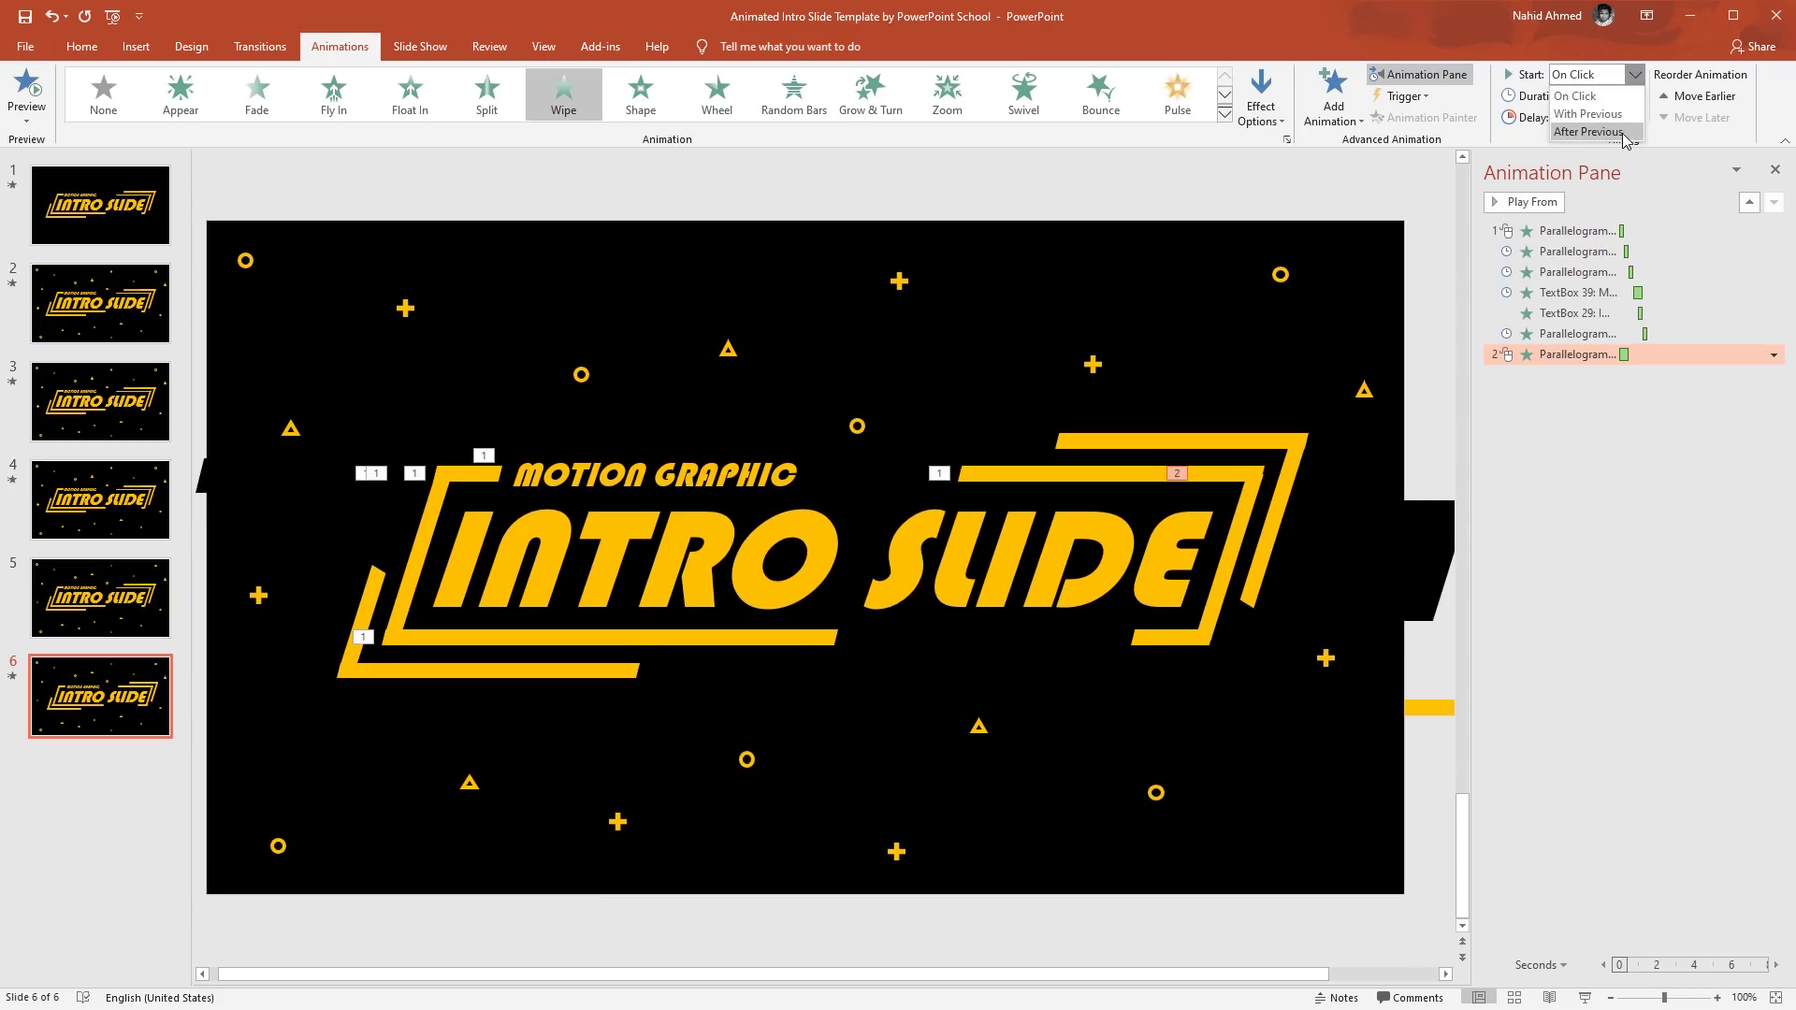
{"action": "left_click", "coordinate": [1595, 118]}
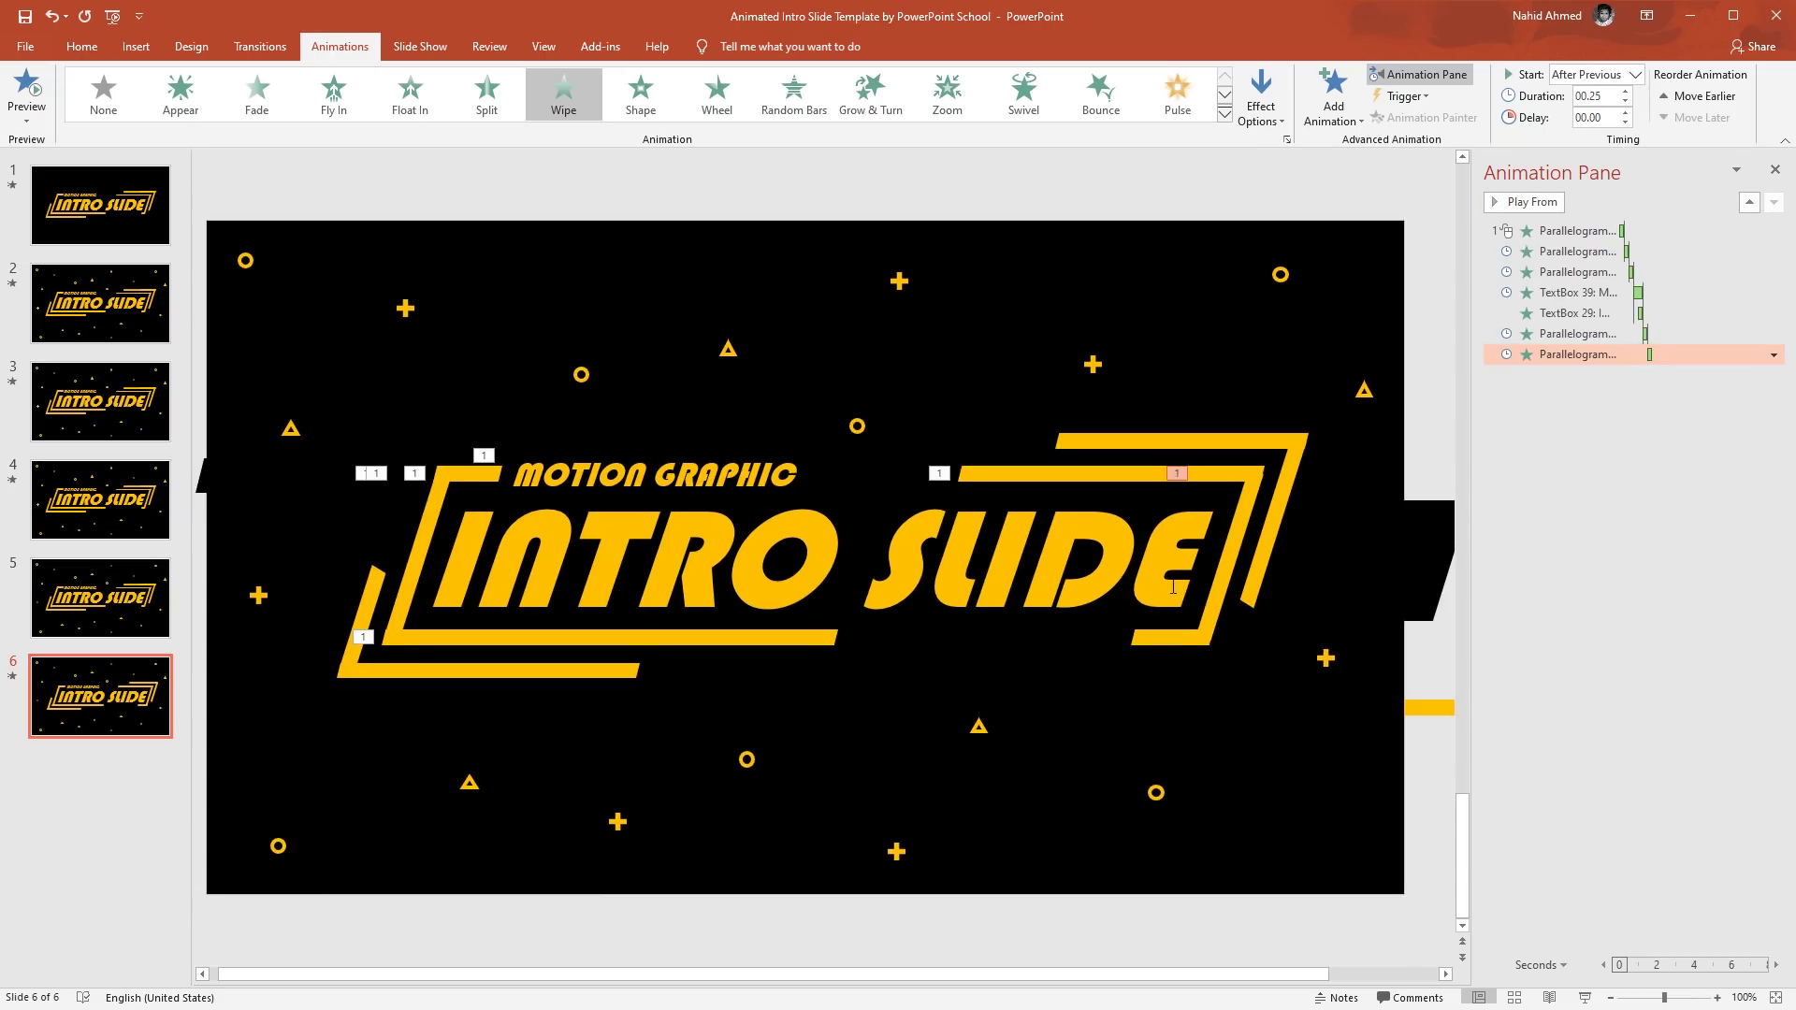
{"action": "left_click", "coordinate": [1172, 642]}
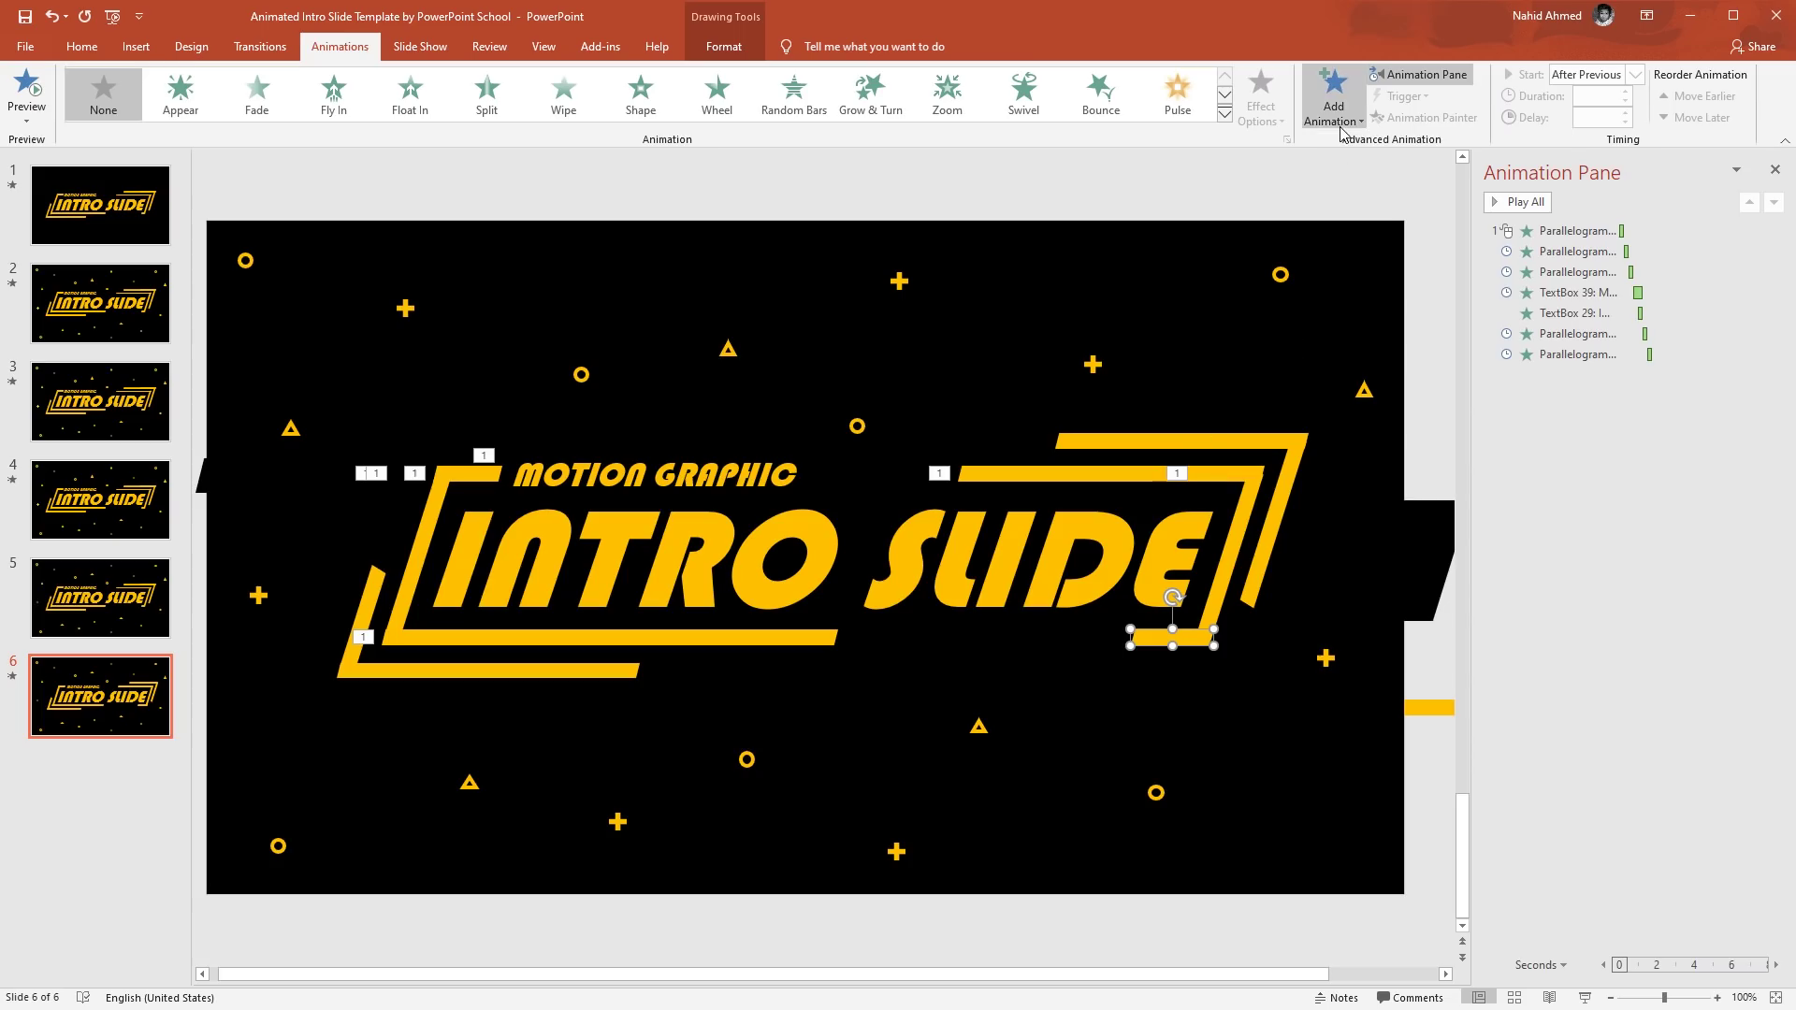
Make the short bar below SLIDE wipe in from the right after the previous, over 0.25 seconds.
{"action": "left_click", "coordinate": [1333, 98]}
{"action": "left_click", "coordinate": [1352, 234]}
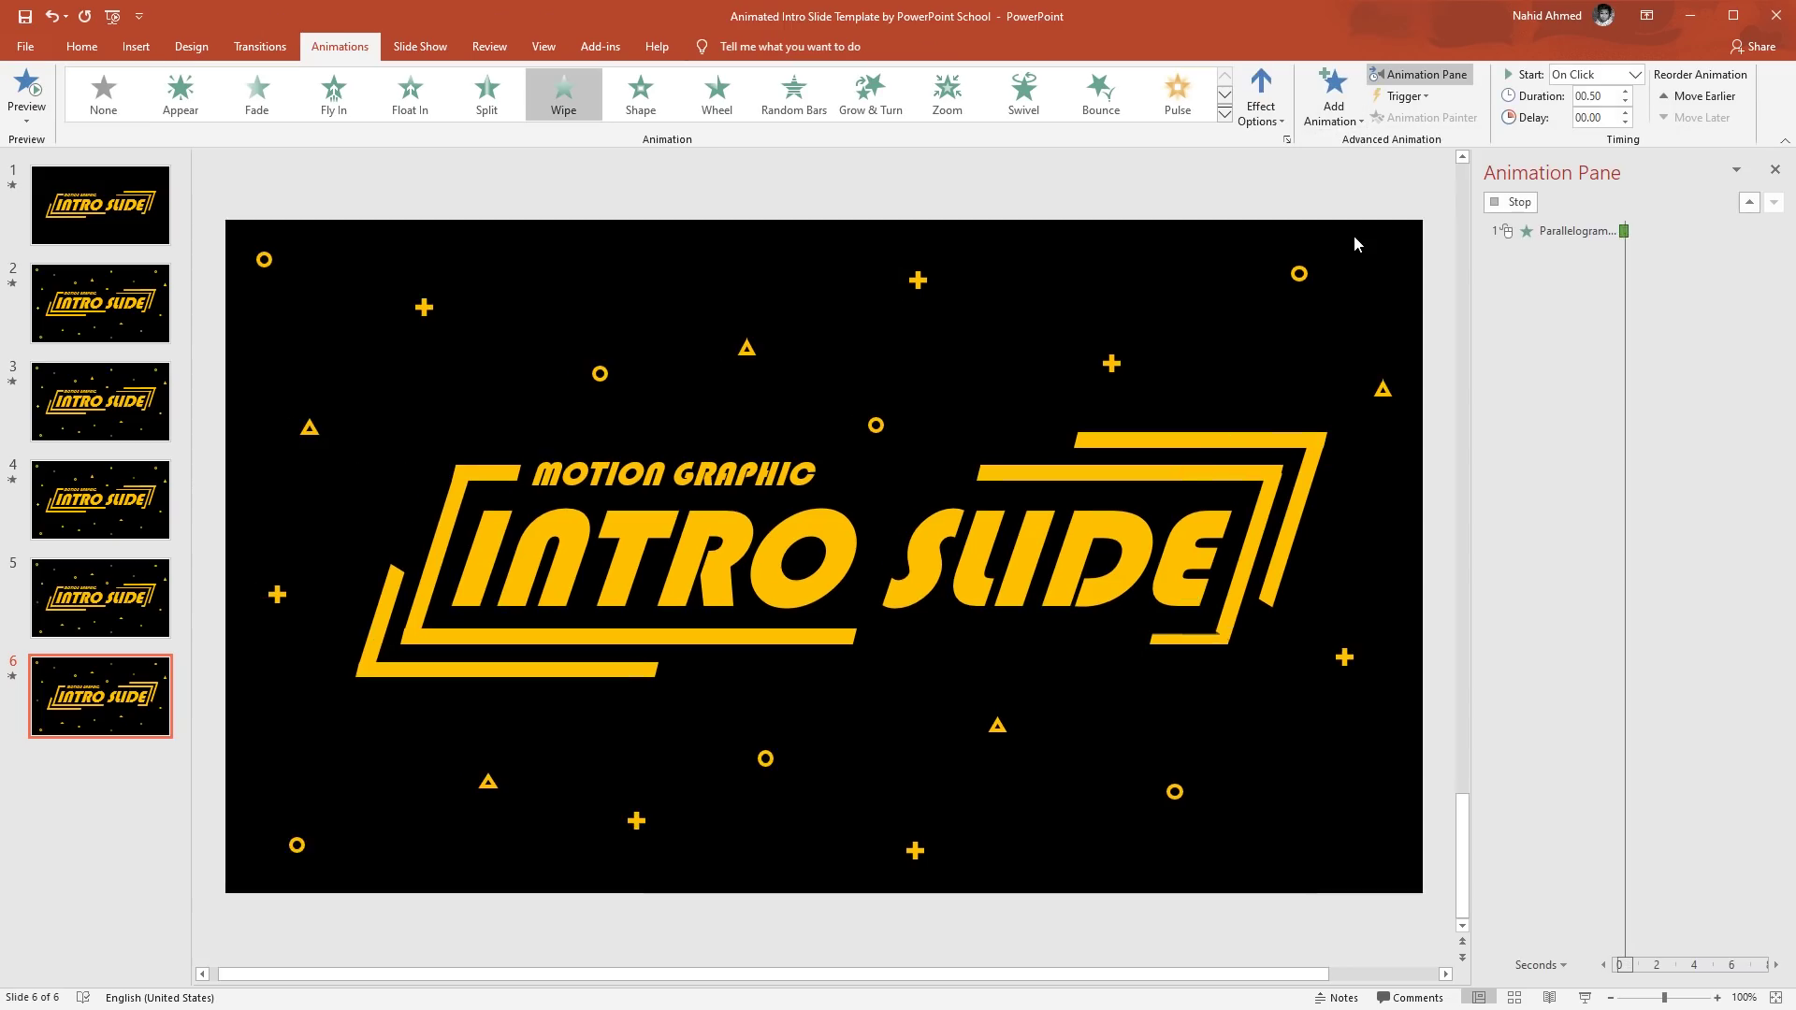
{"action": "left_click", "coordinate": [1265, 112]}
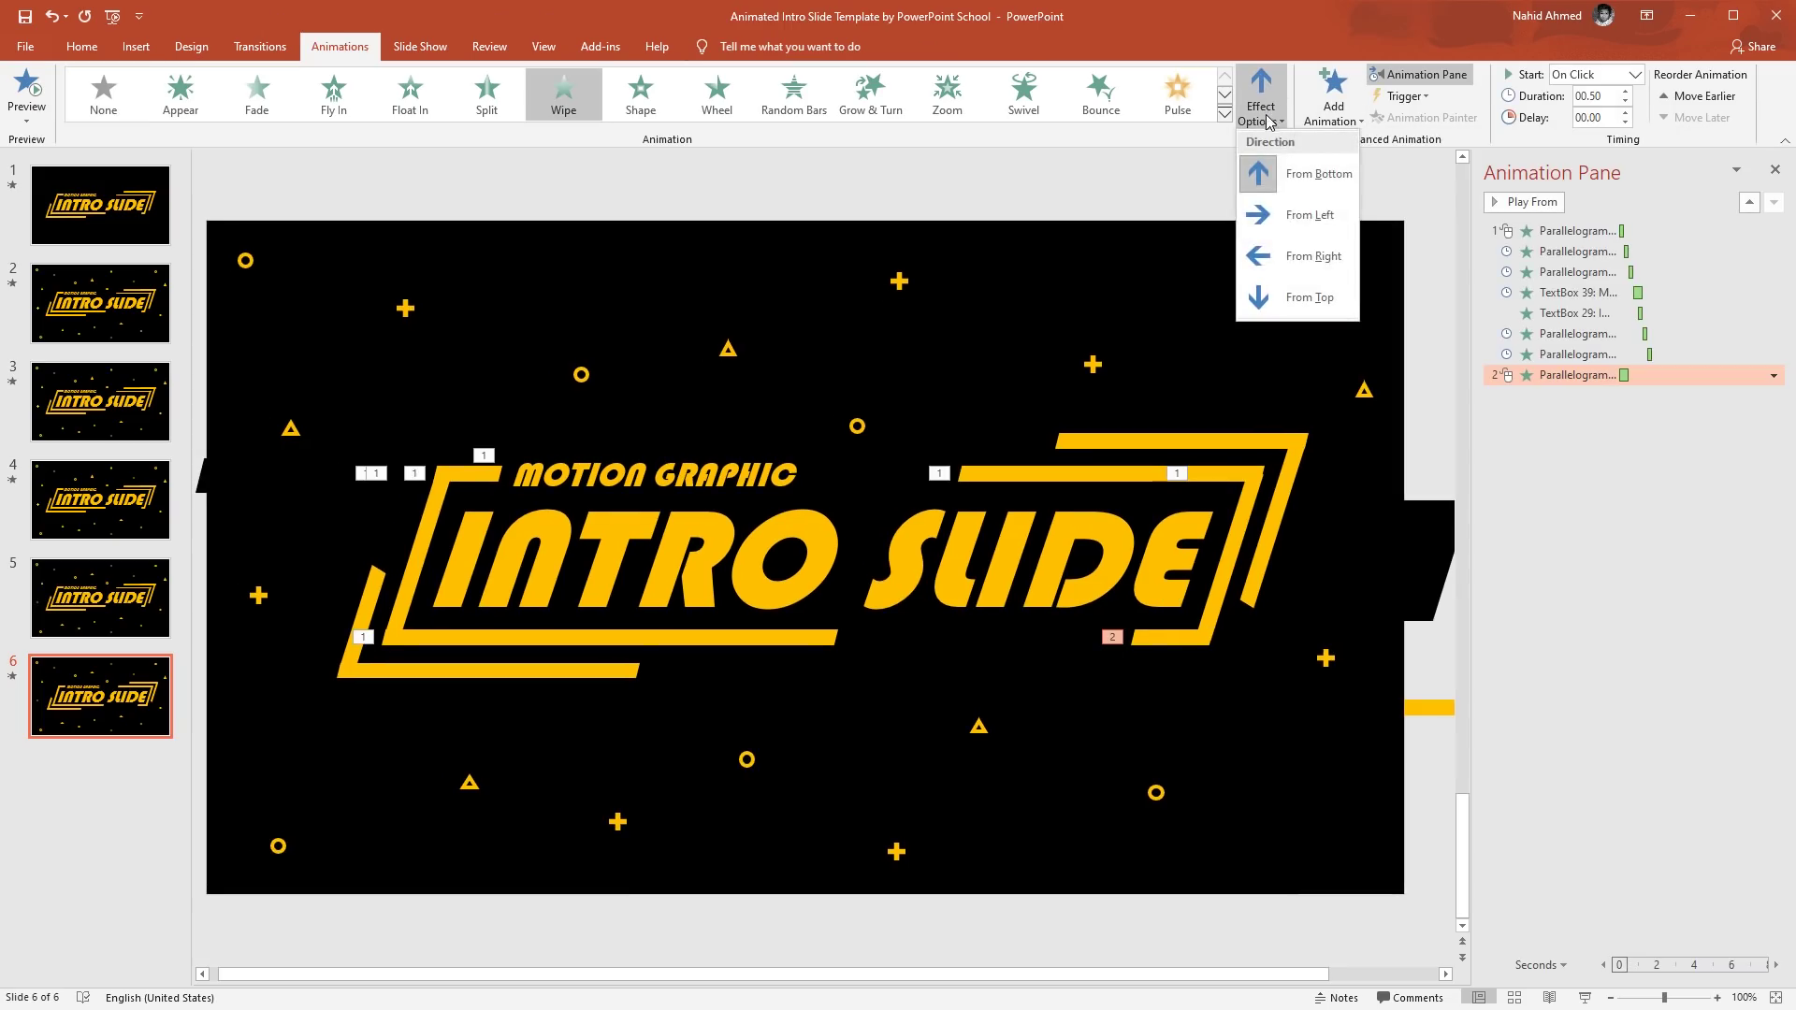
{"action": "left_click", "coordinate": [1340, 253]}
{"action": "left_click", "coordinate": [1634, 75]}
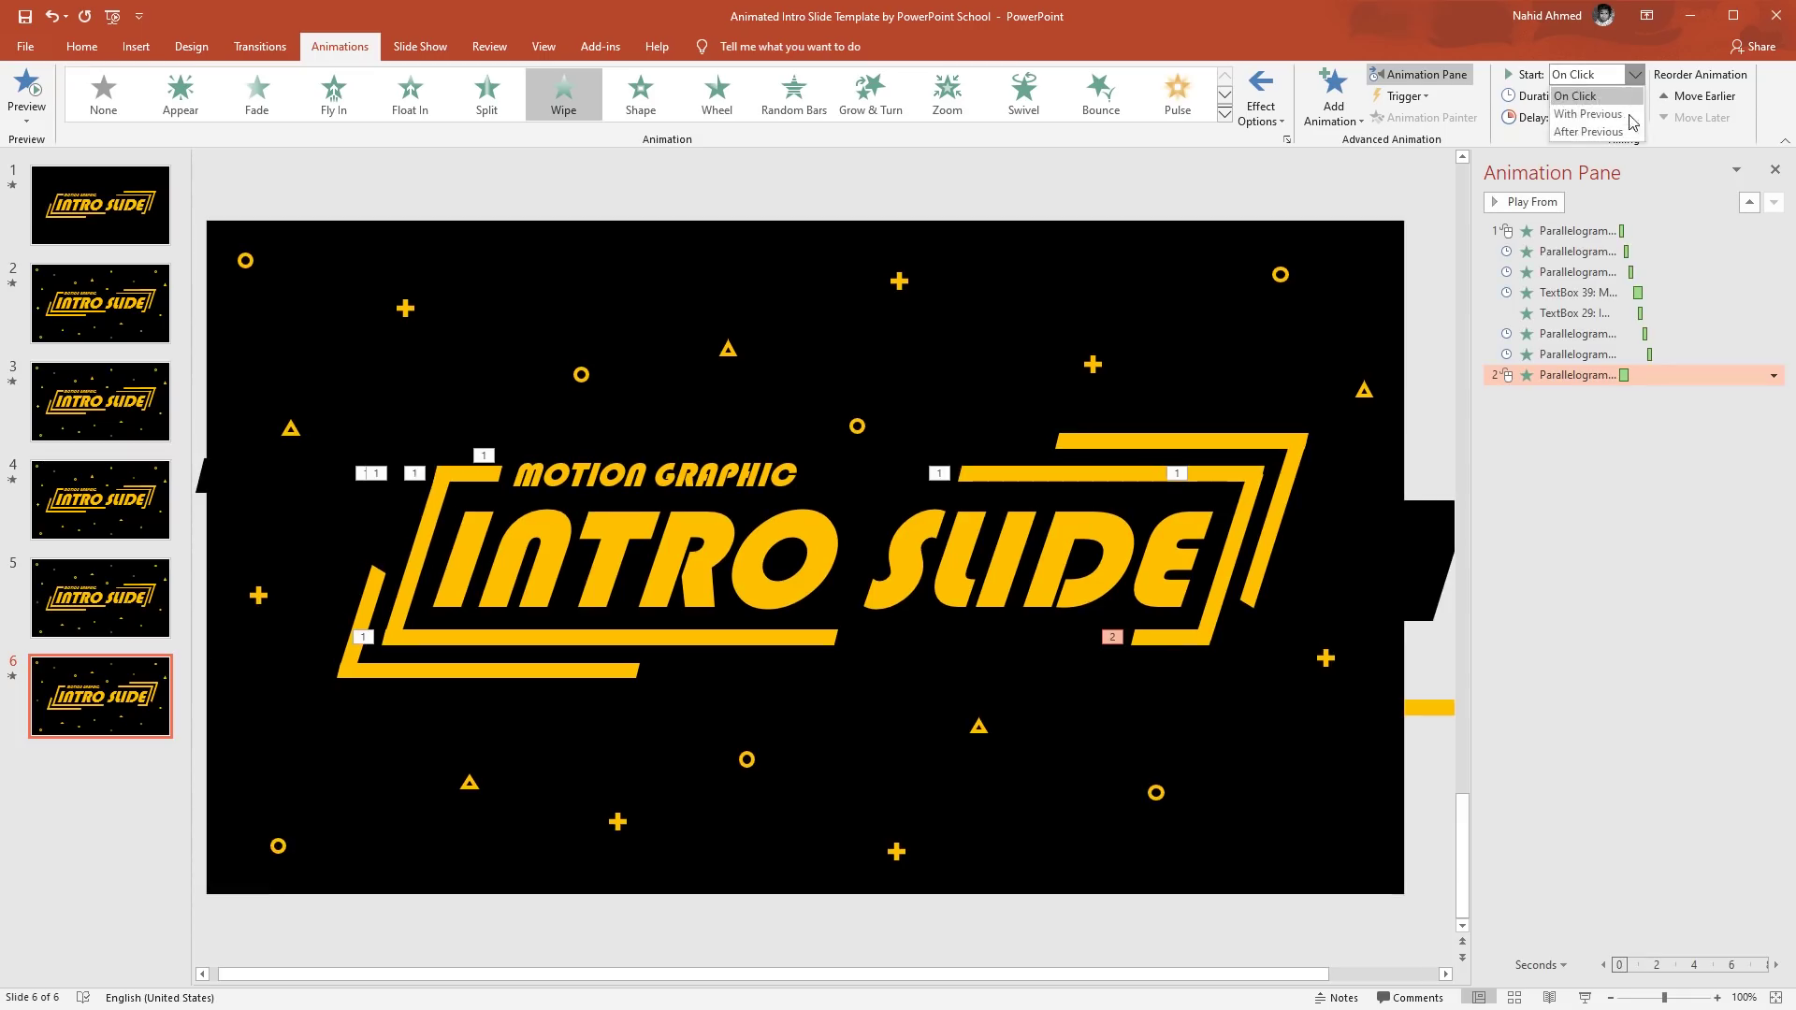
{"action": "left_click", "coordinate": [1590, 123]}
{"action": "left_click", "coordinate": [1627, 102]}
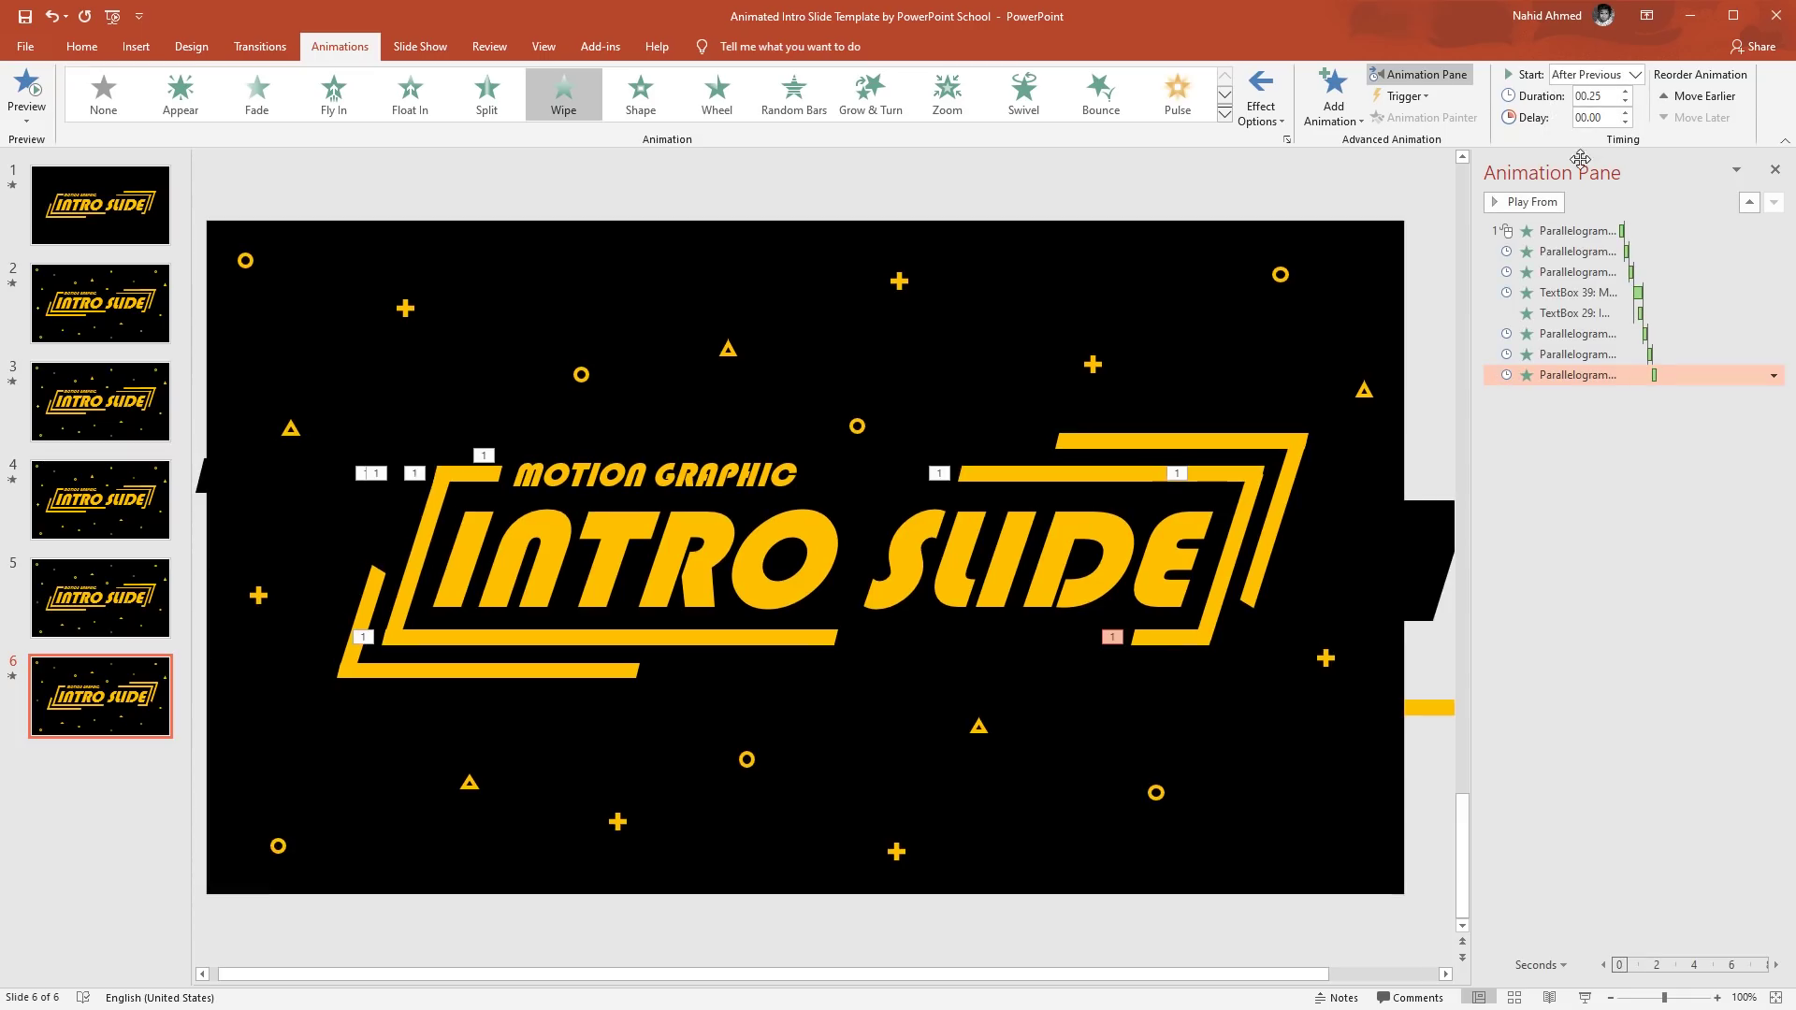
Make the top-right bracket bar wipe in from the left after the previous, over 0.25 seconds.
{"action": "left_click", "coordinate": [1163, 437]}
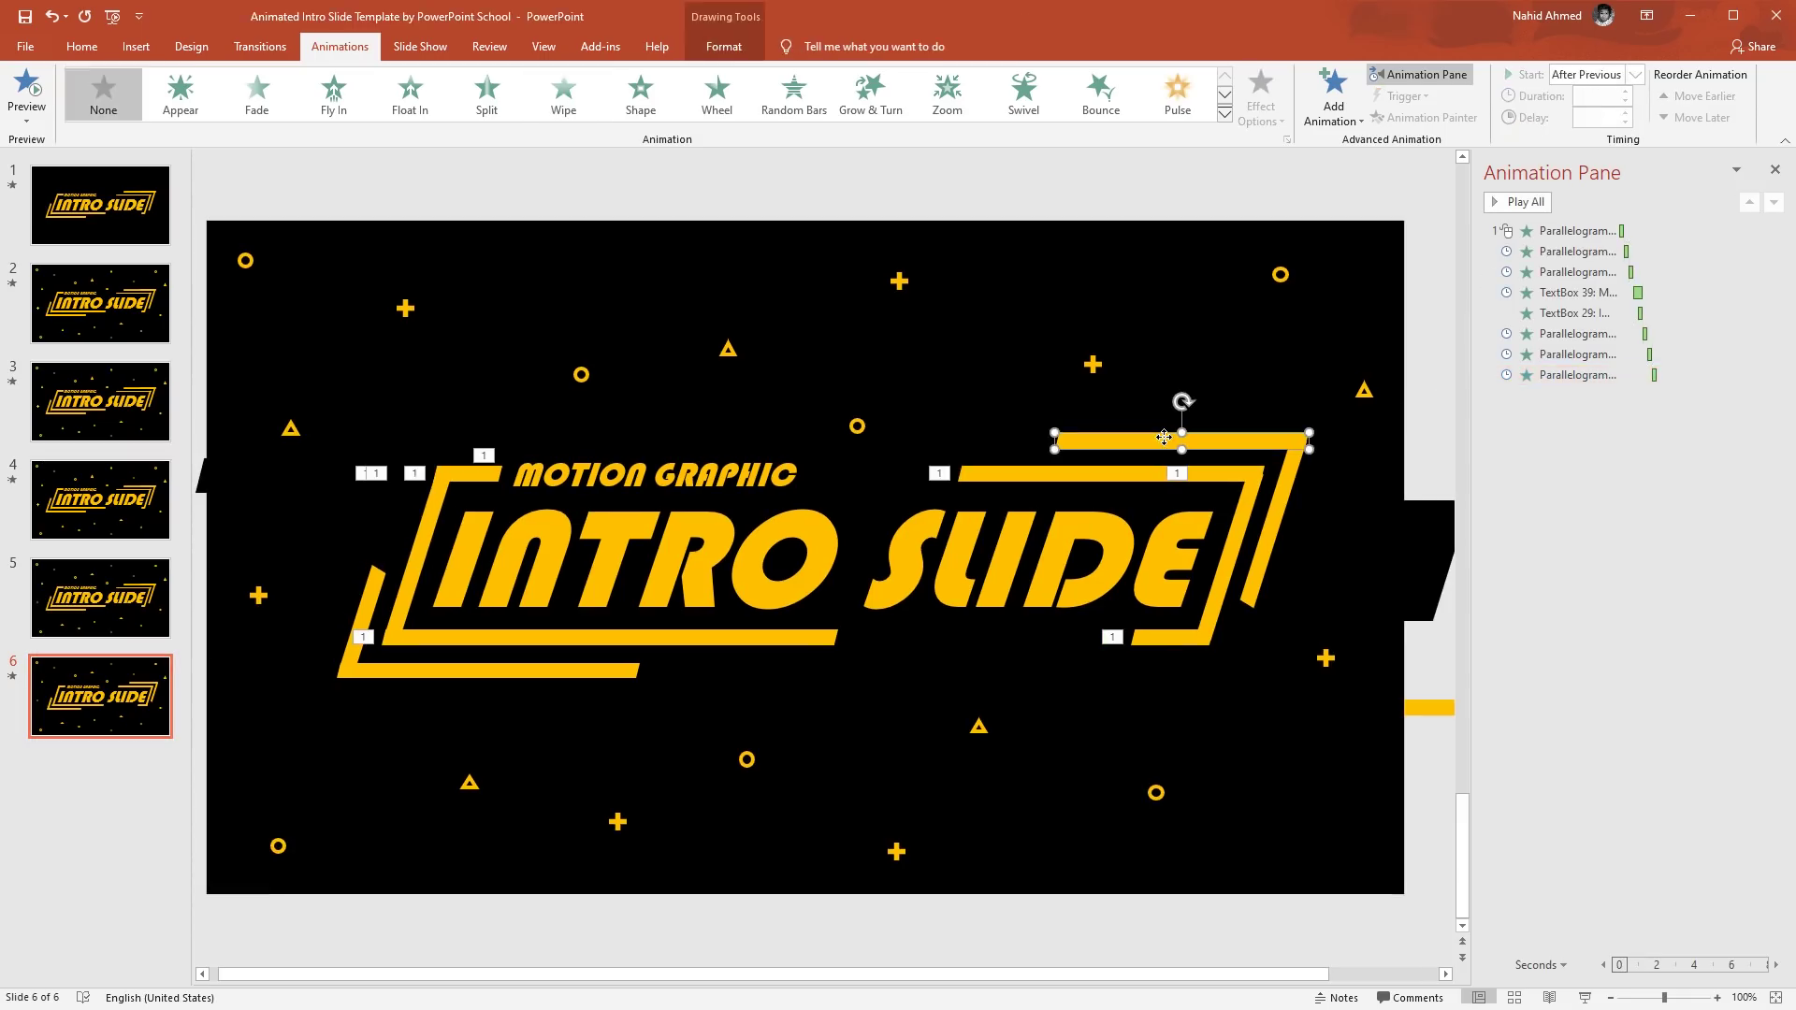
{"action": "left_click", "coordinate": [1325, 113]}
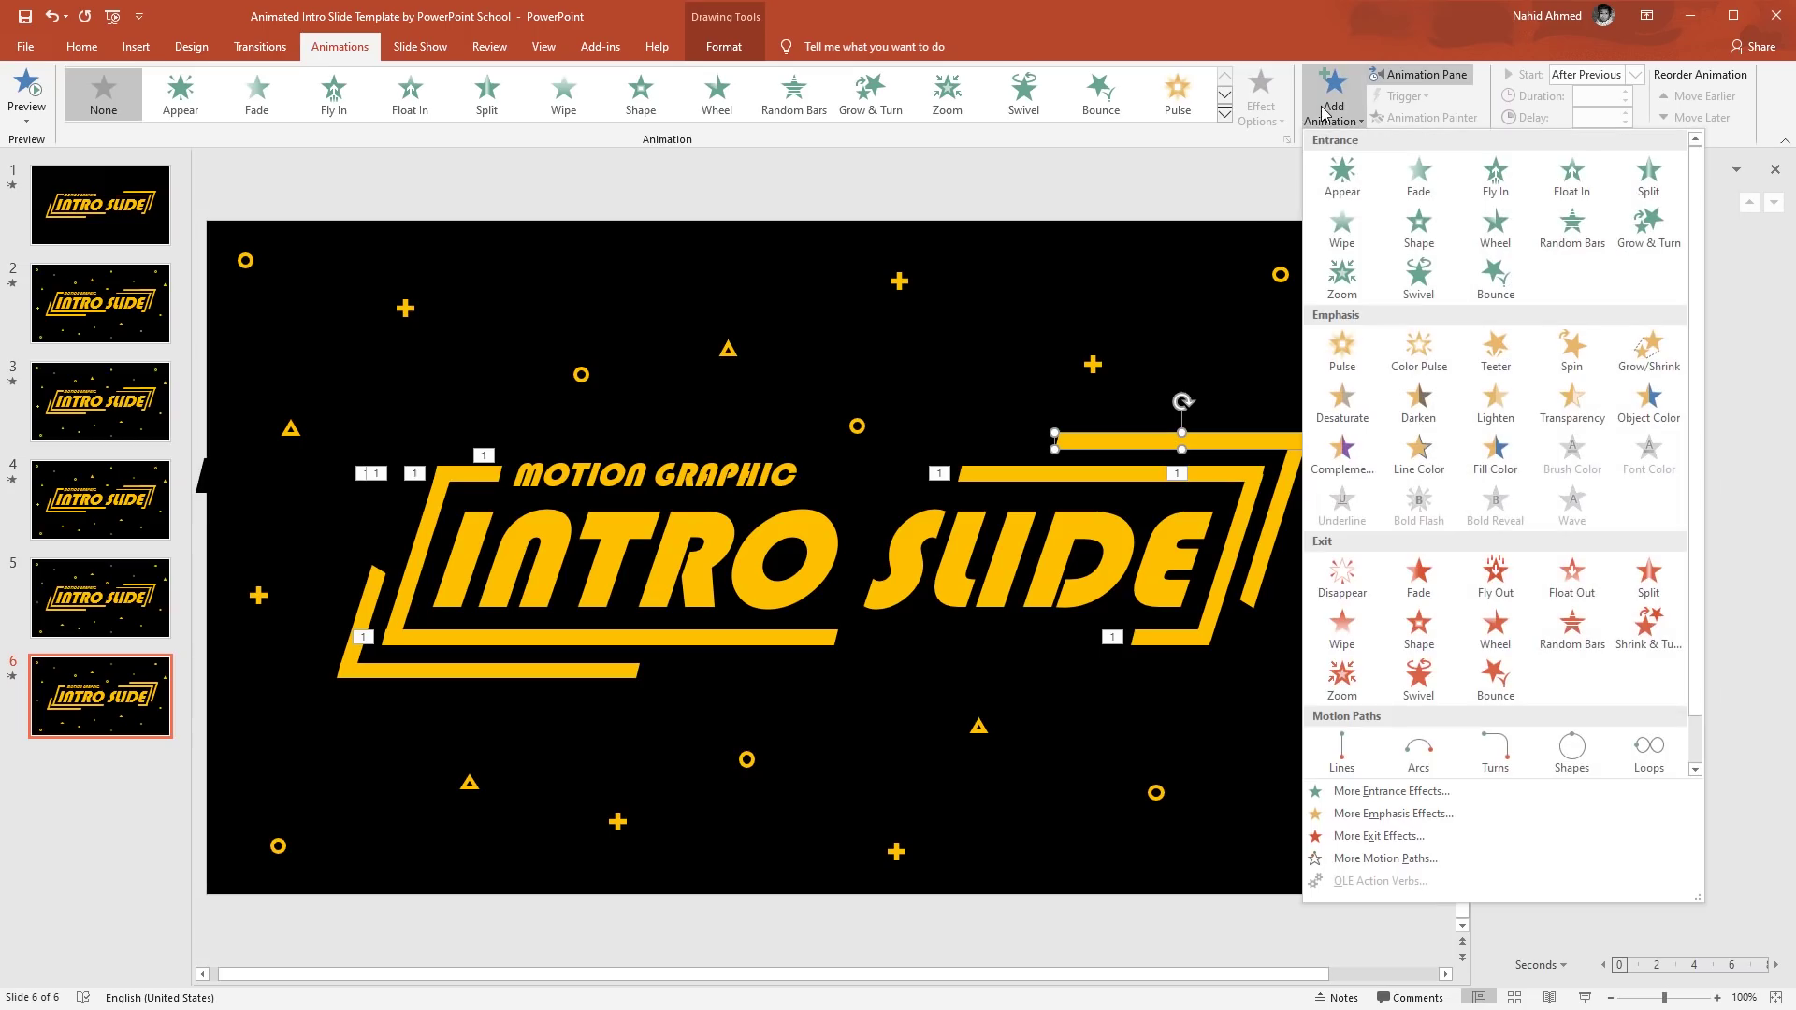
{"action": "left_click", "coordinate": [1321, 234]}
{"action": "left_click", "coordinate": [1261, 101]}
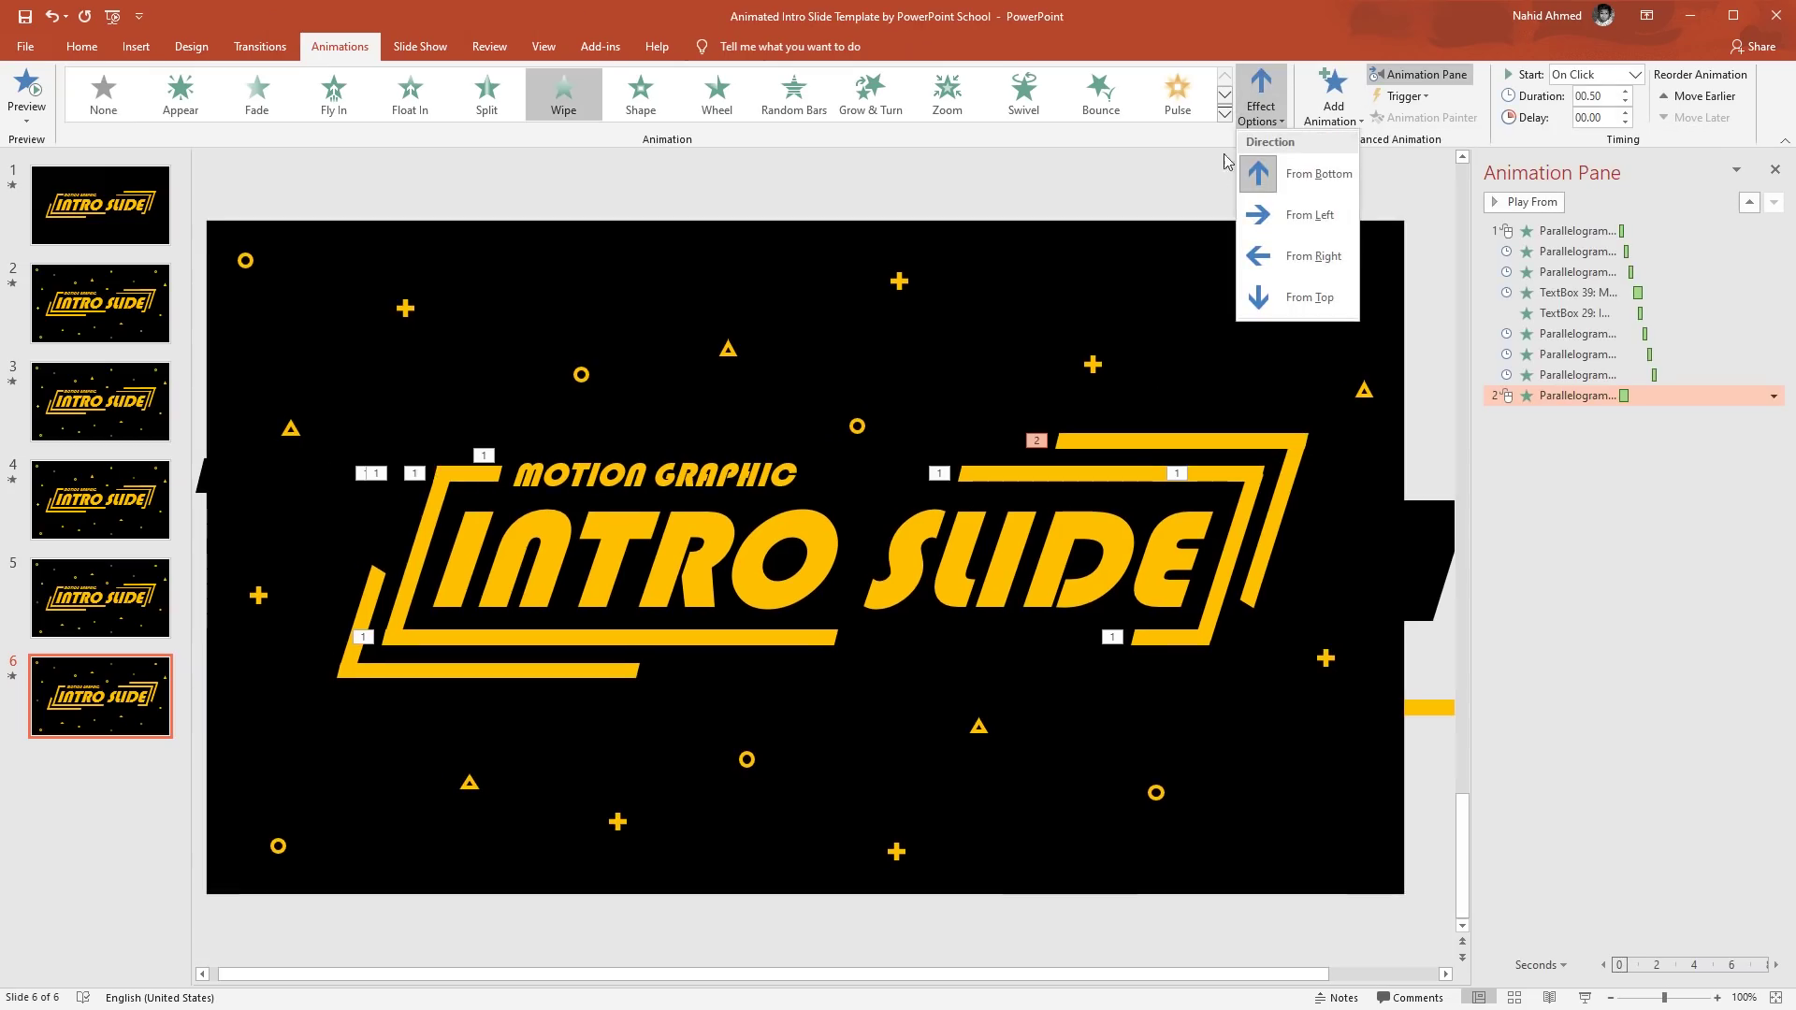
{"action": "left_click", "coordinate": [1310, 214]}
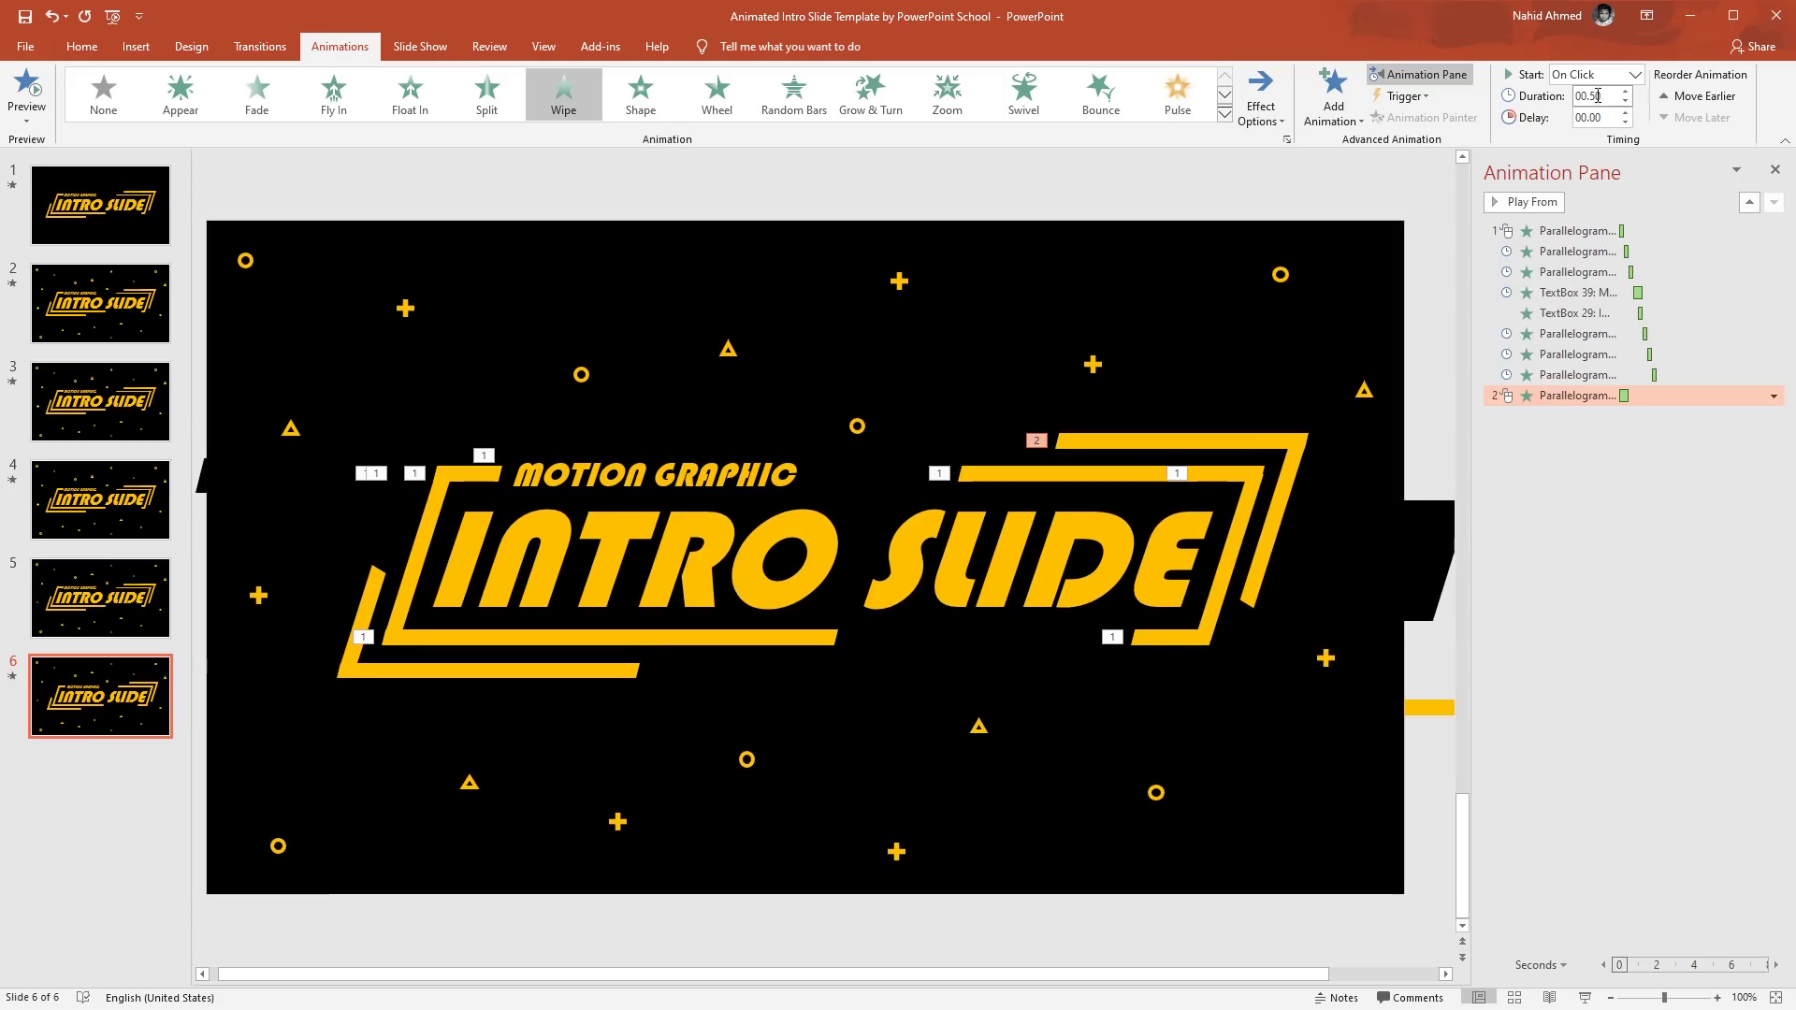
{"action": "left_click", "coordinate": [1636, 74]}
{"action": "left_click", "coordinate": [1591, 123]}
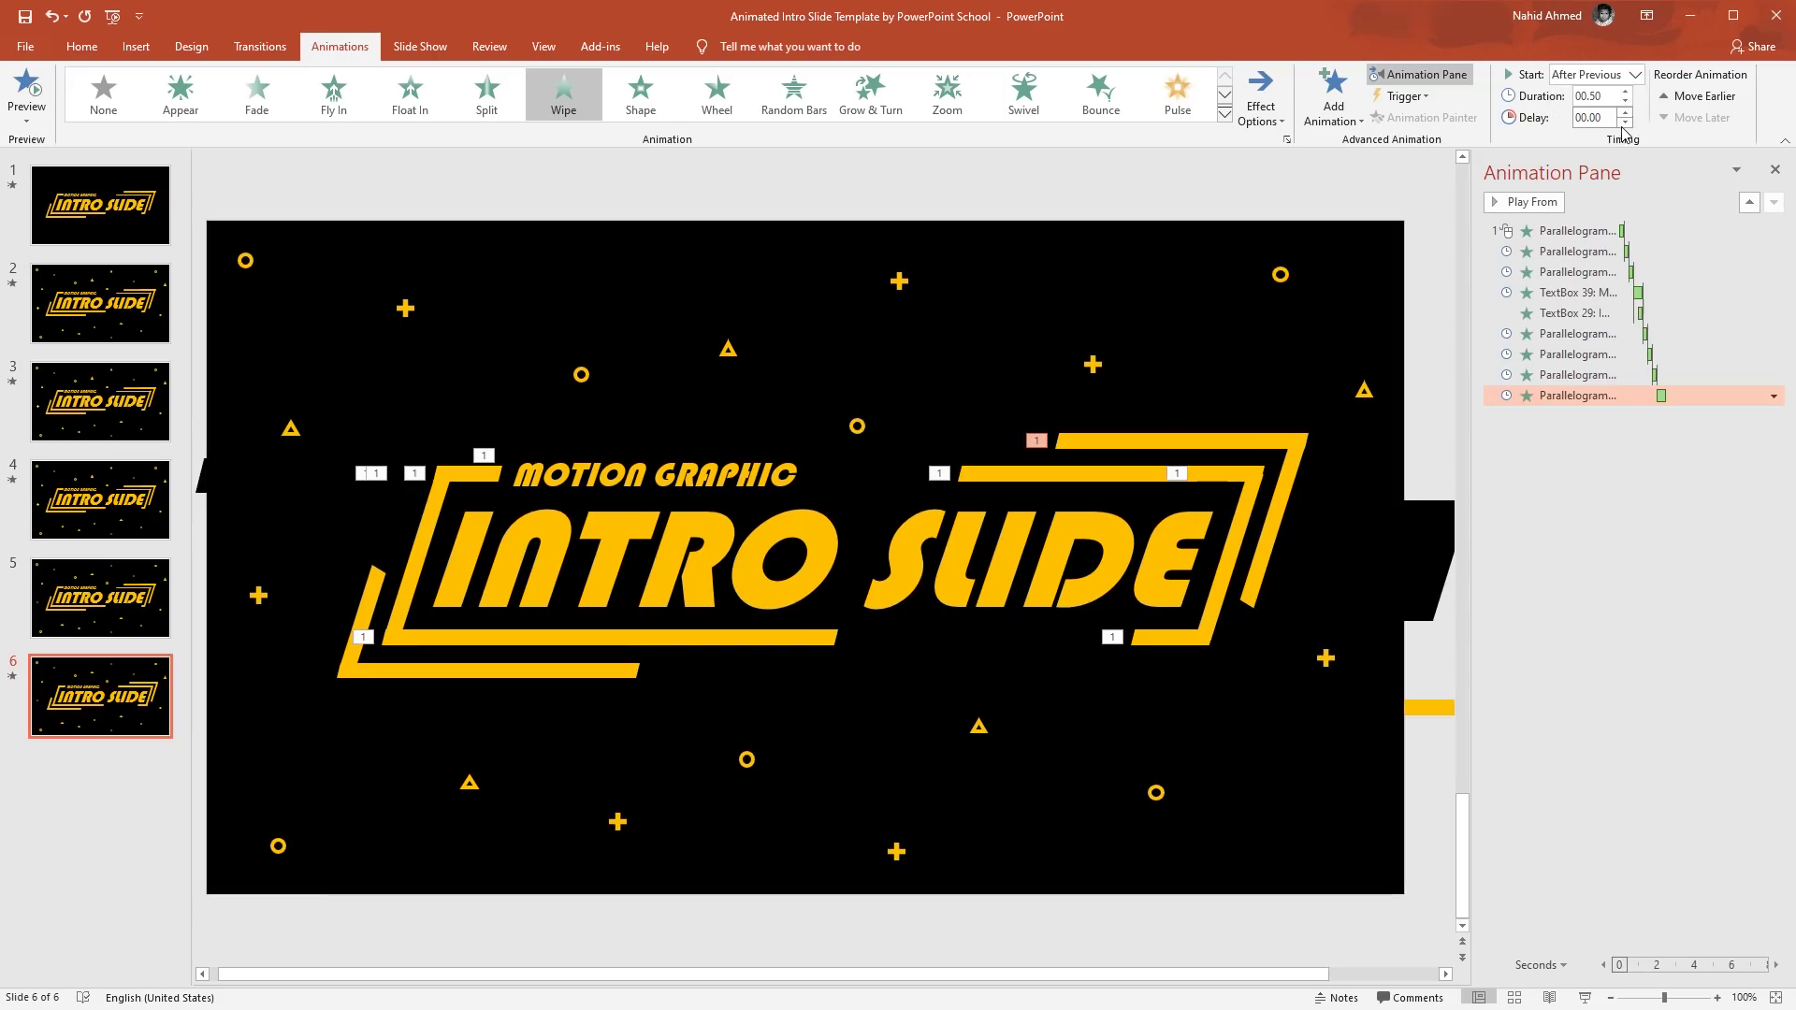
{"action": "left_click", "coordinate": [1625, 101]}
Make the thin slanted right bar wipe in from the top after the previous animation.
{"action": "left_click", "coordinate": [1296, 447]}
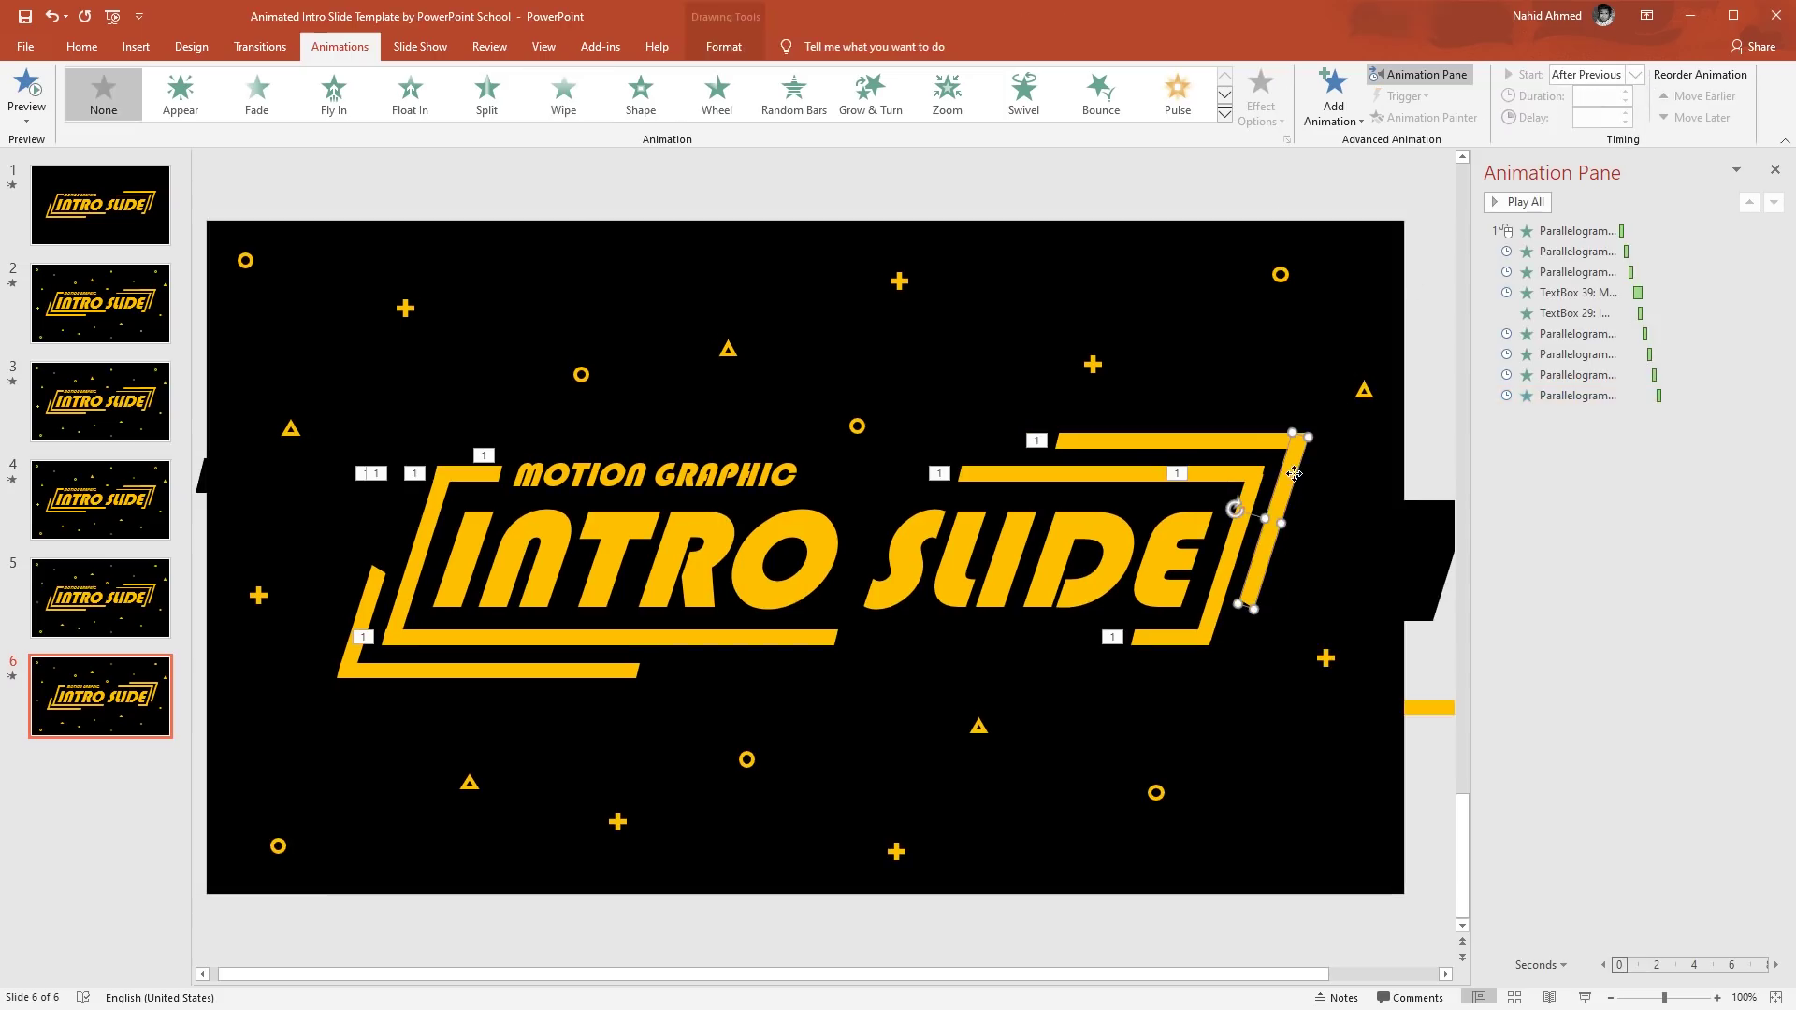
{"action": "left_click", "coordinate": [1334, 108]}
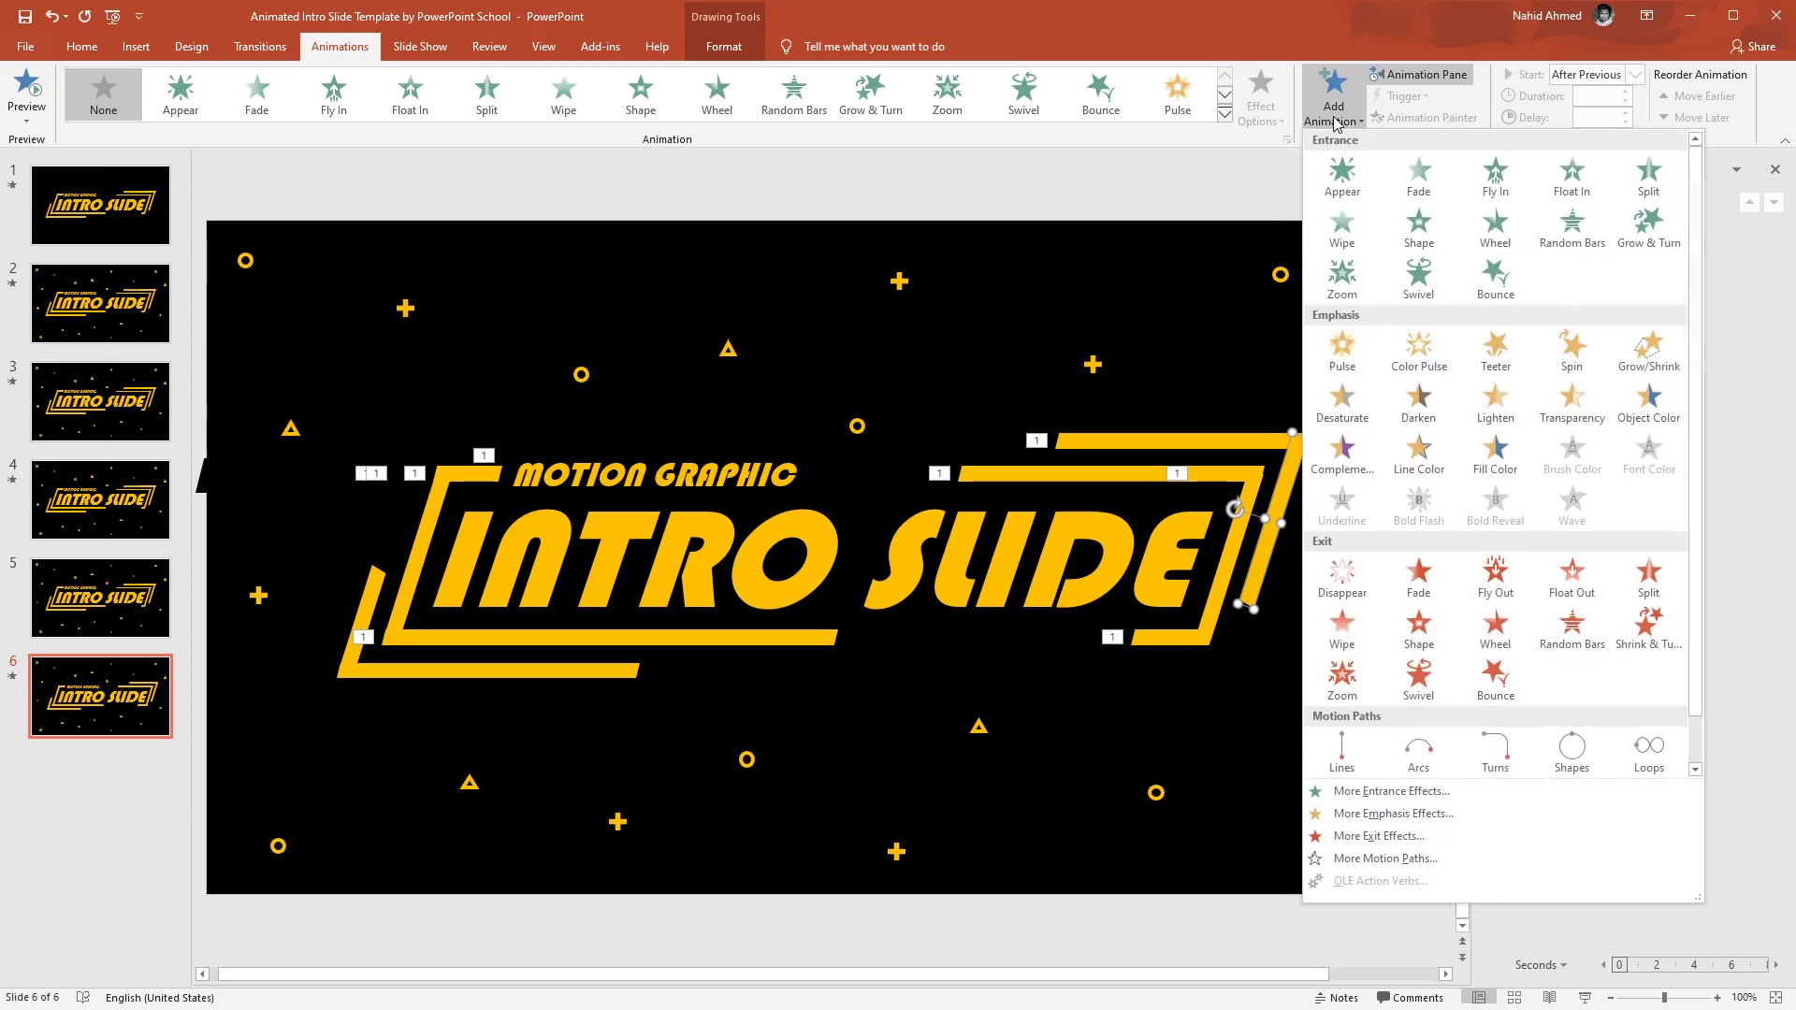
{"action": "left_click", "coordinate": [1356, 238]}
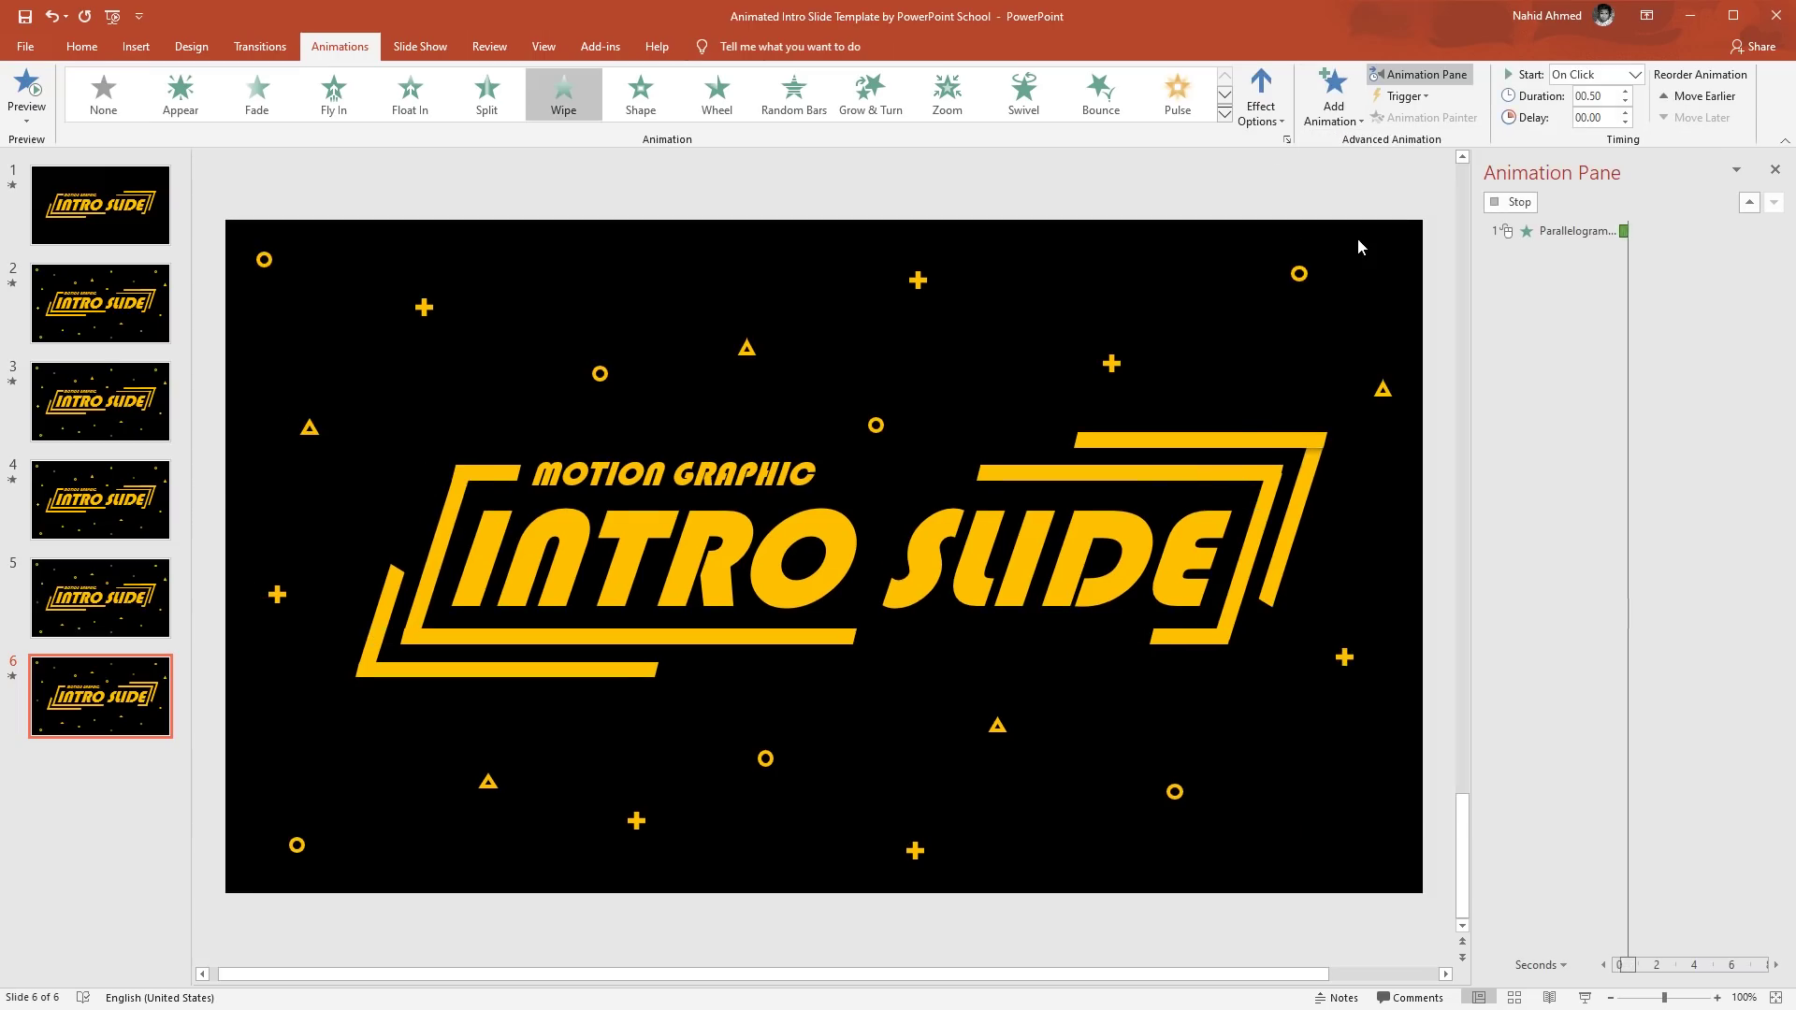
{"action": "left_click", "coordinate": [1252, 123]}
{"action": "left_click", "coordinate": [1291, 296]}
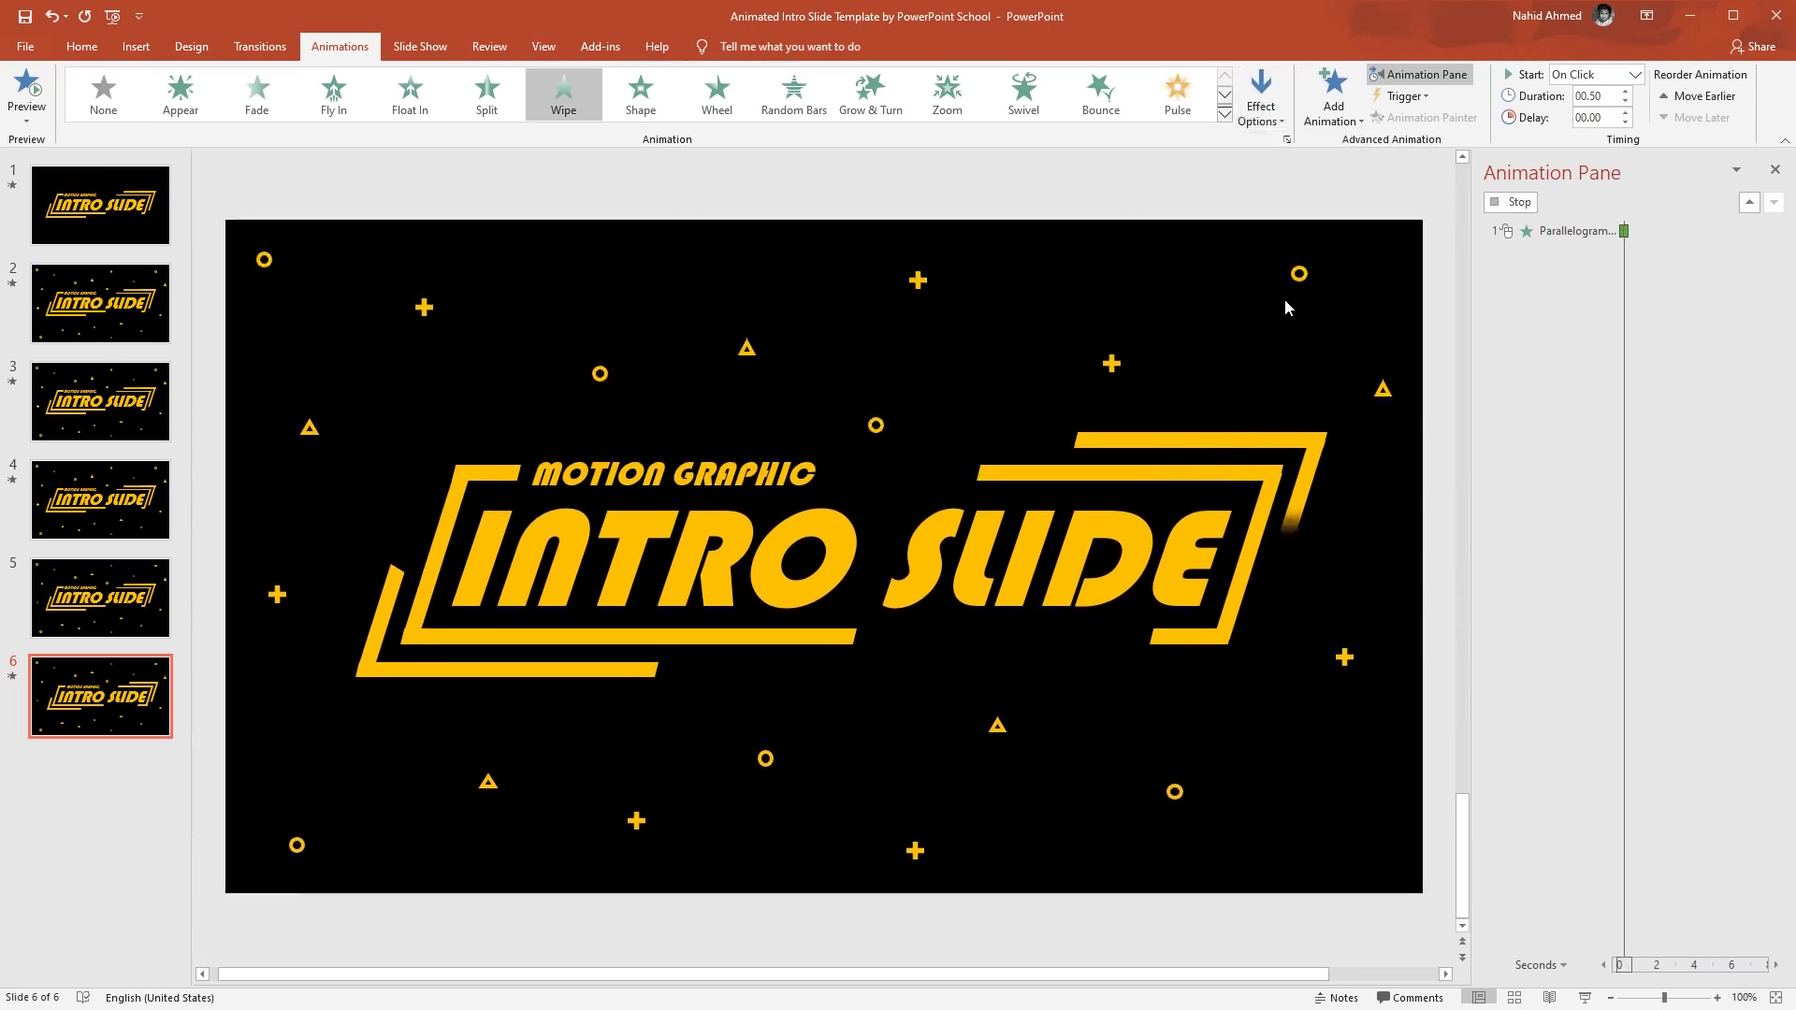
{"action": "left_click", "coordinate": [1634, 74]}
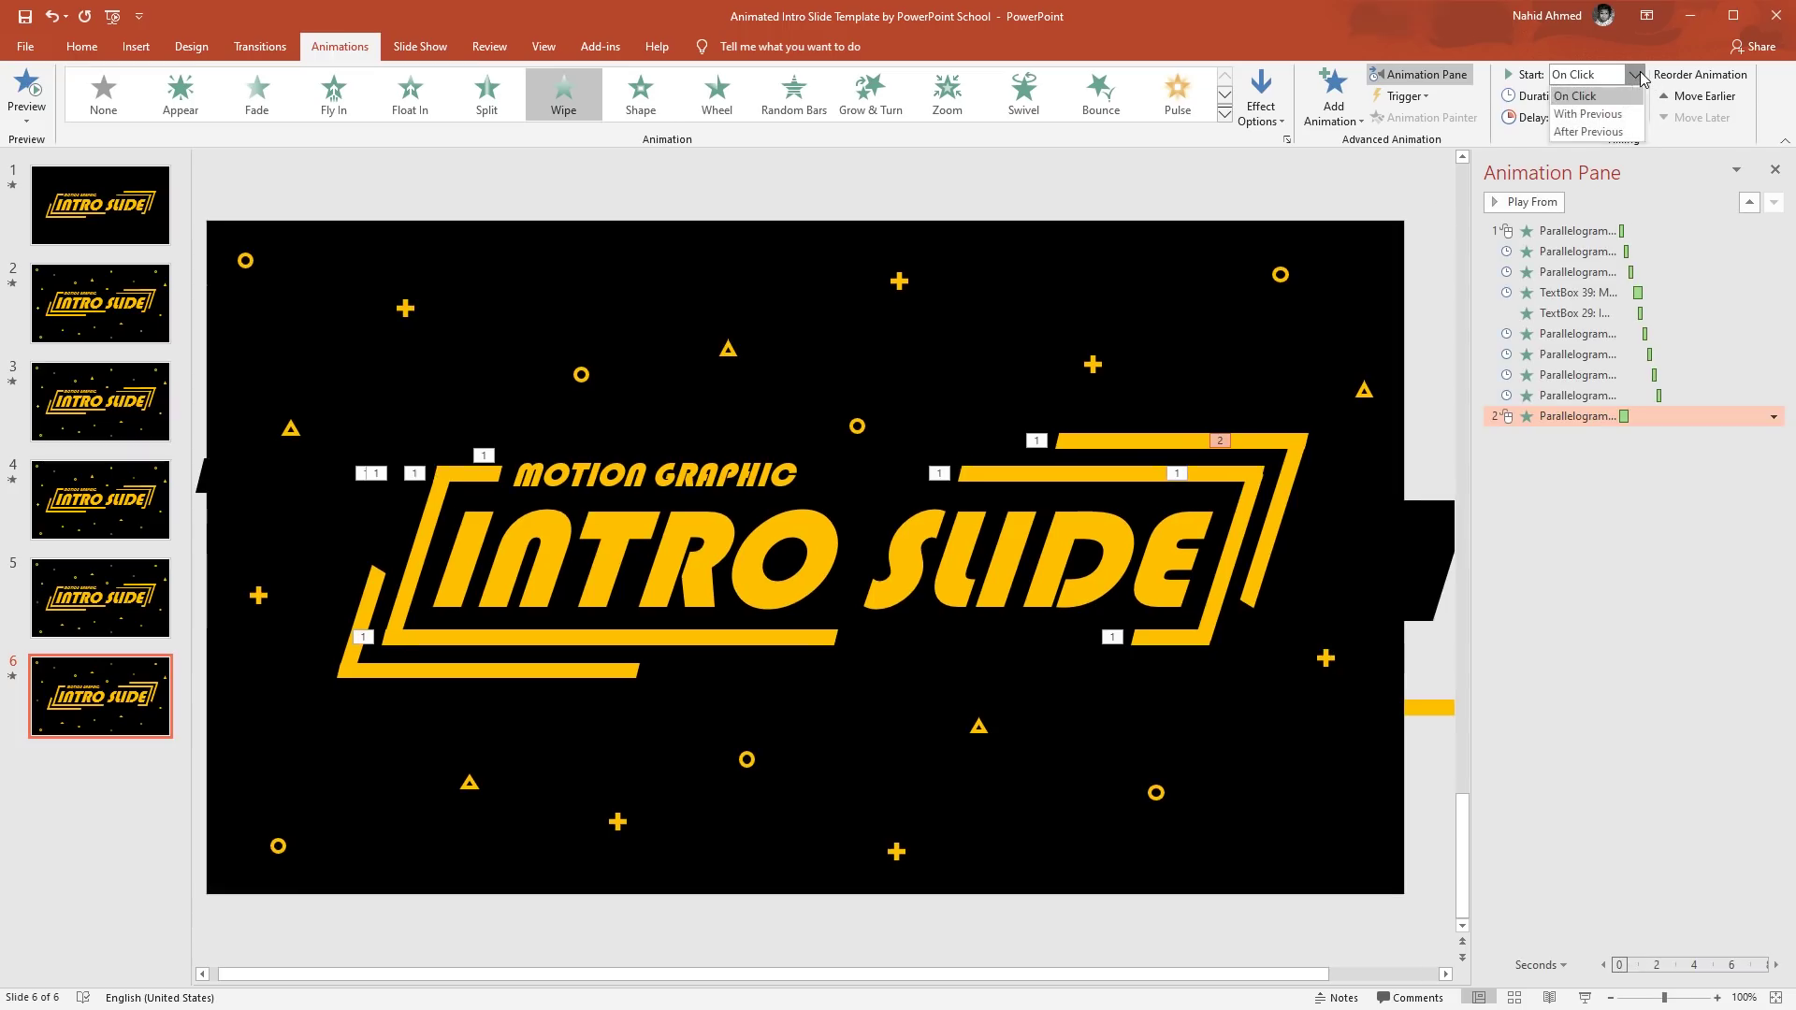
{"action": "left_click", "coordinate": [1587, 132]}
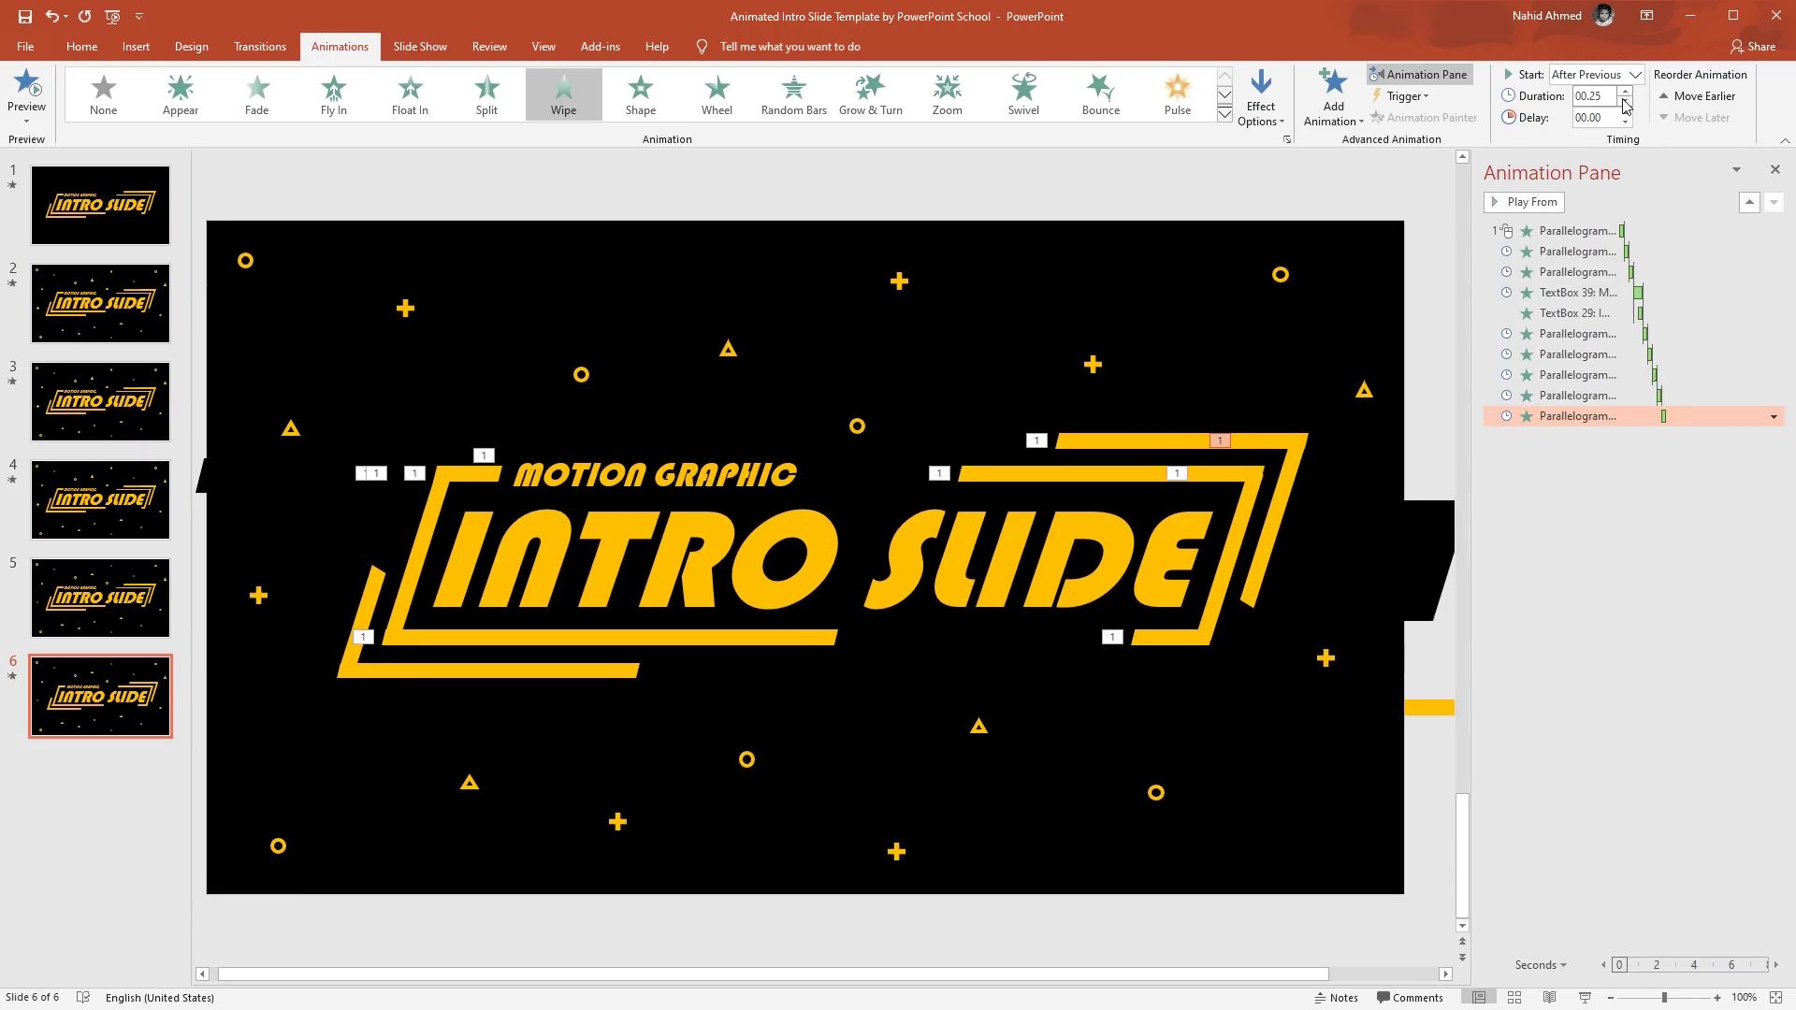
Give the long bottom-left bracket bar a Wipe from Right, After Previous, lasting 0.25 seconds.
{"action": "left_click", "coordinate": [505, 675]}
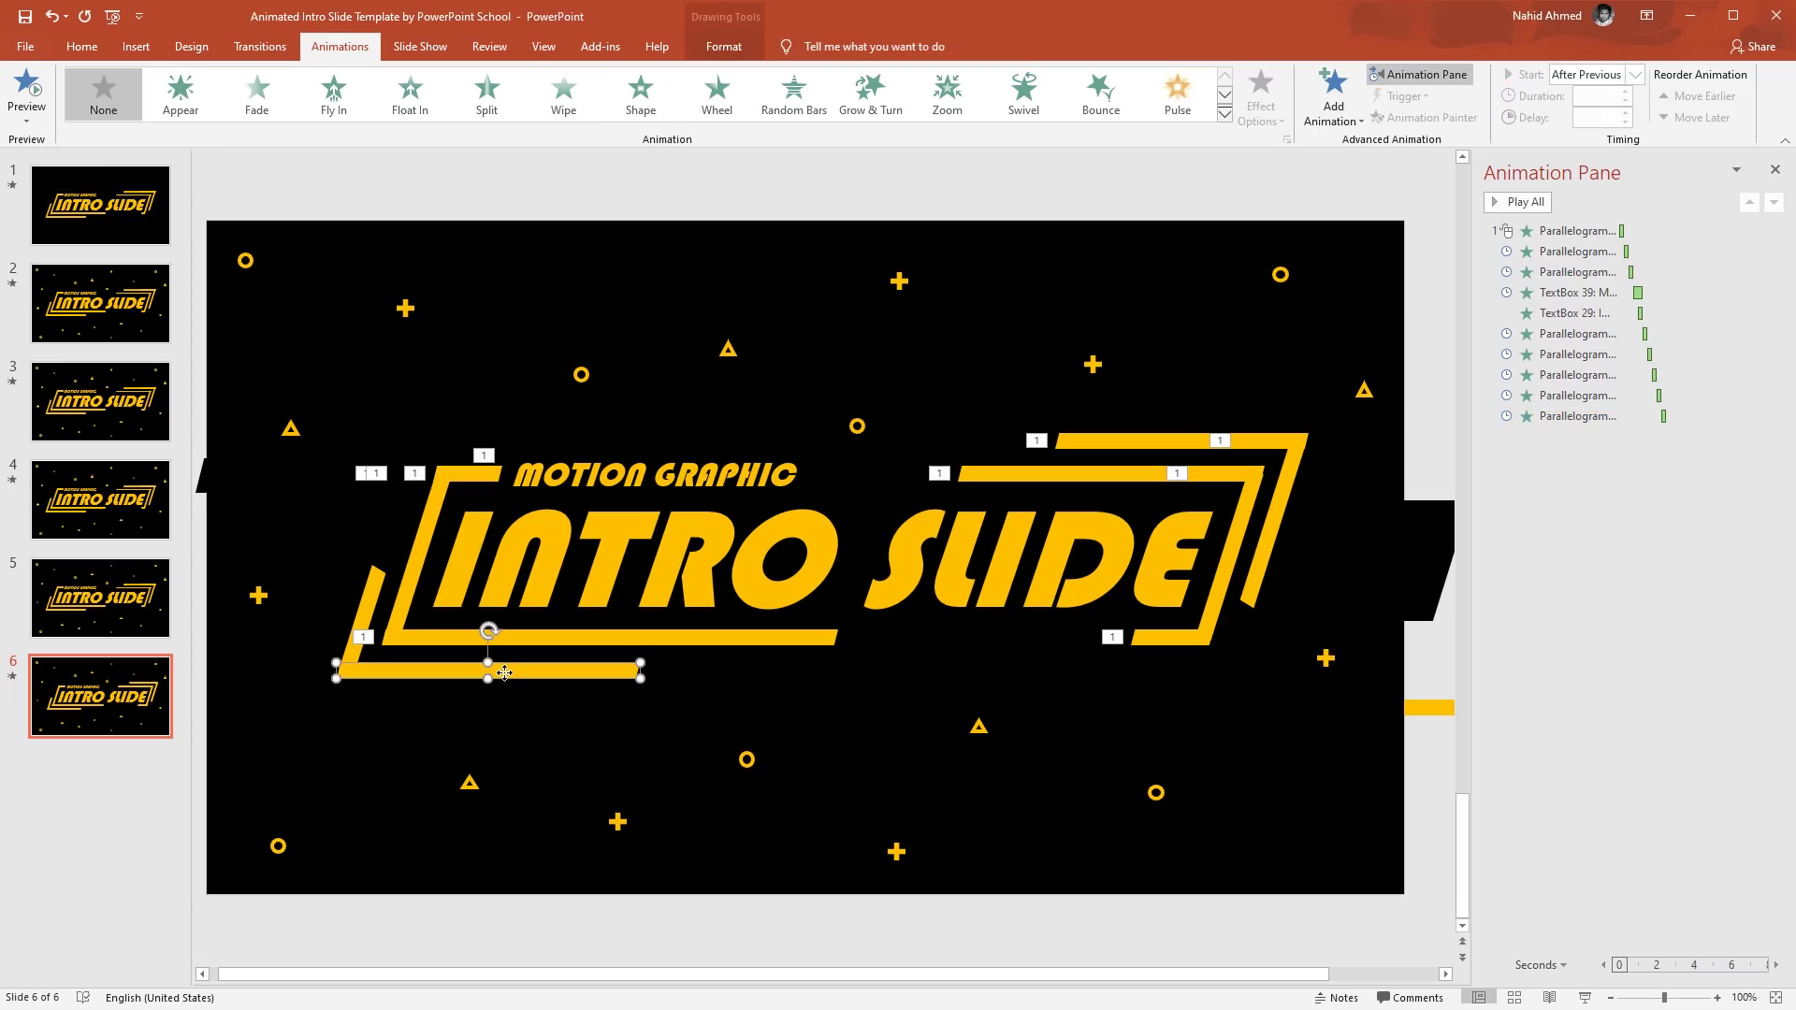
{"action": "left_click", "coordinate": [1333, 98]}
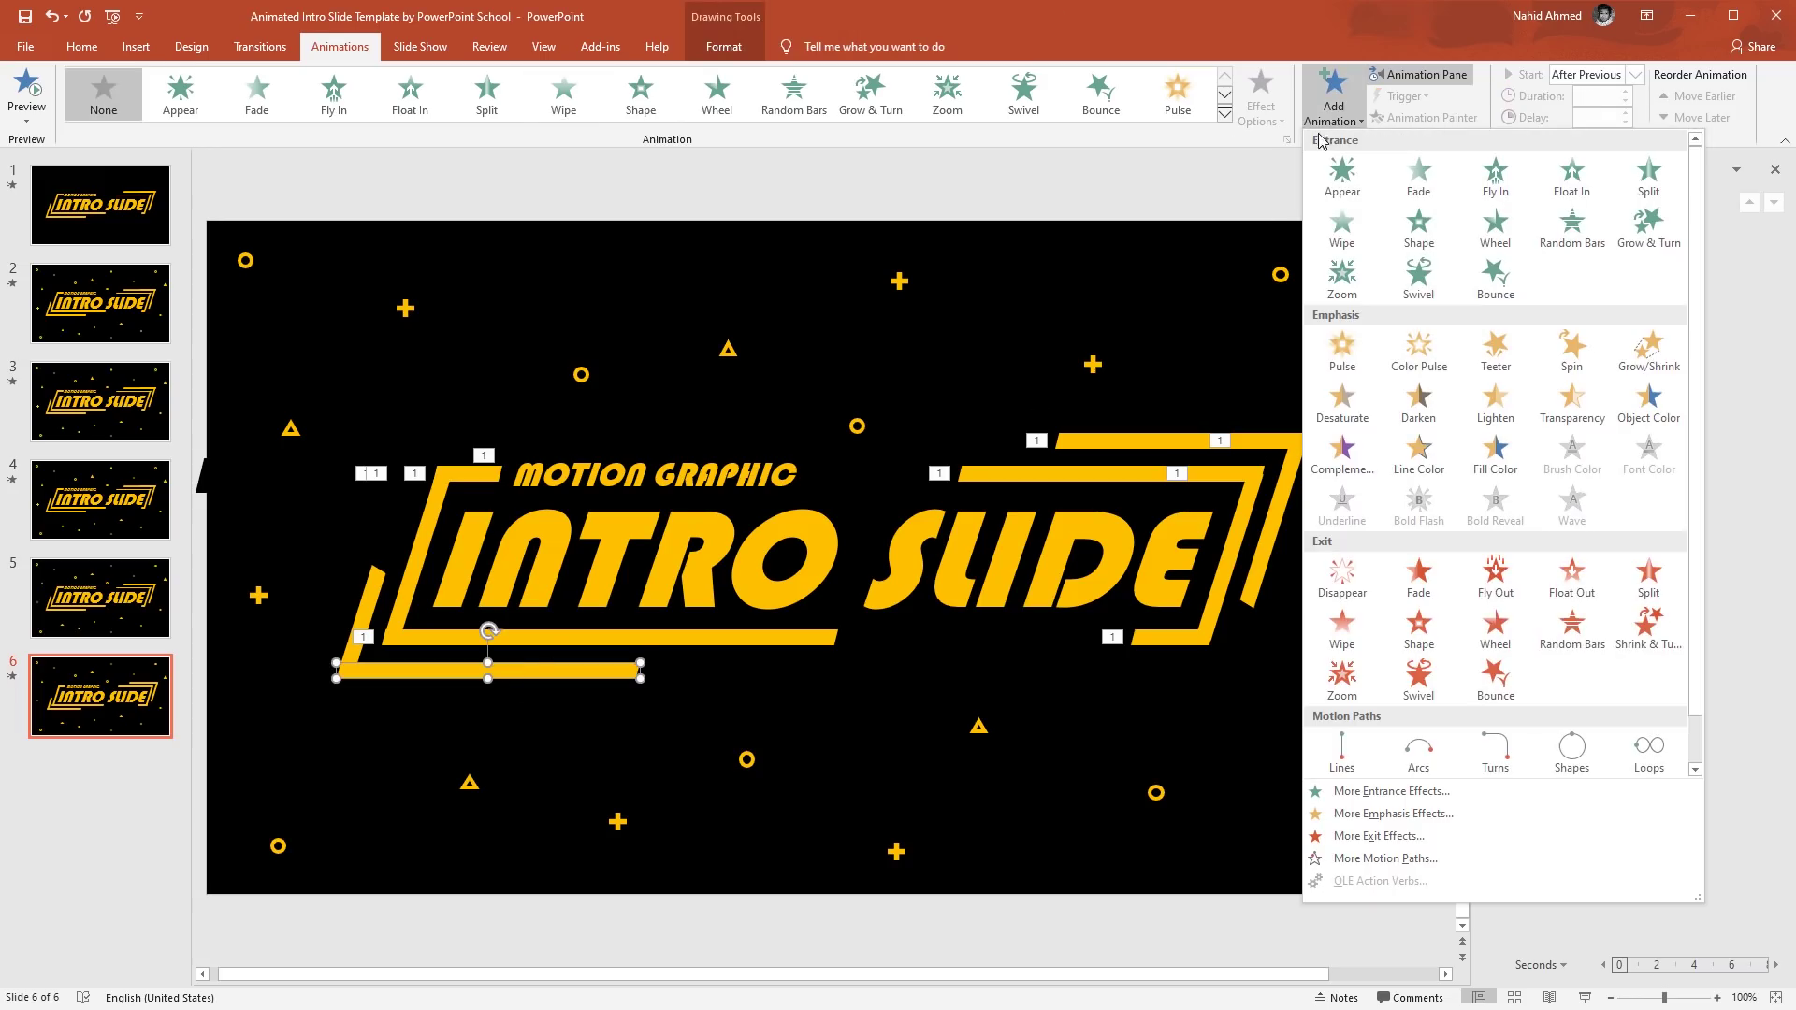
{"action": "left_click", "coordinate": [1344, 228]}
{"action": "left_click", "coordinate": [1259, 130]}
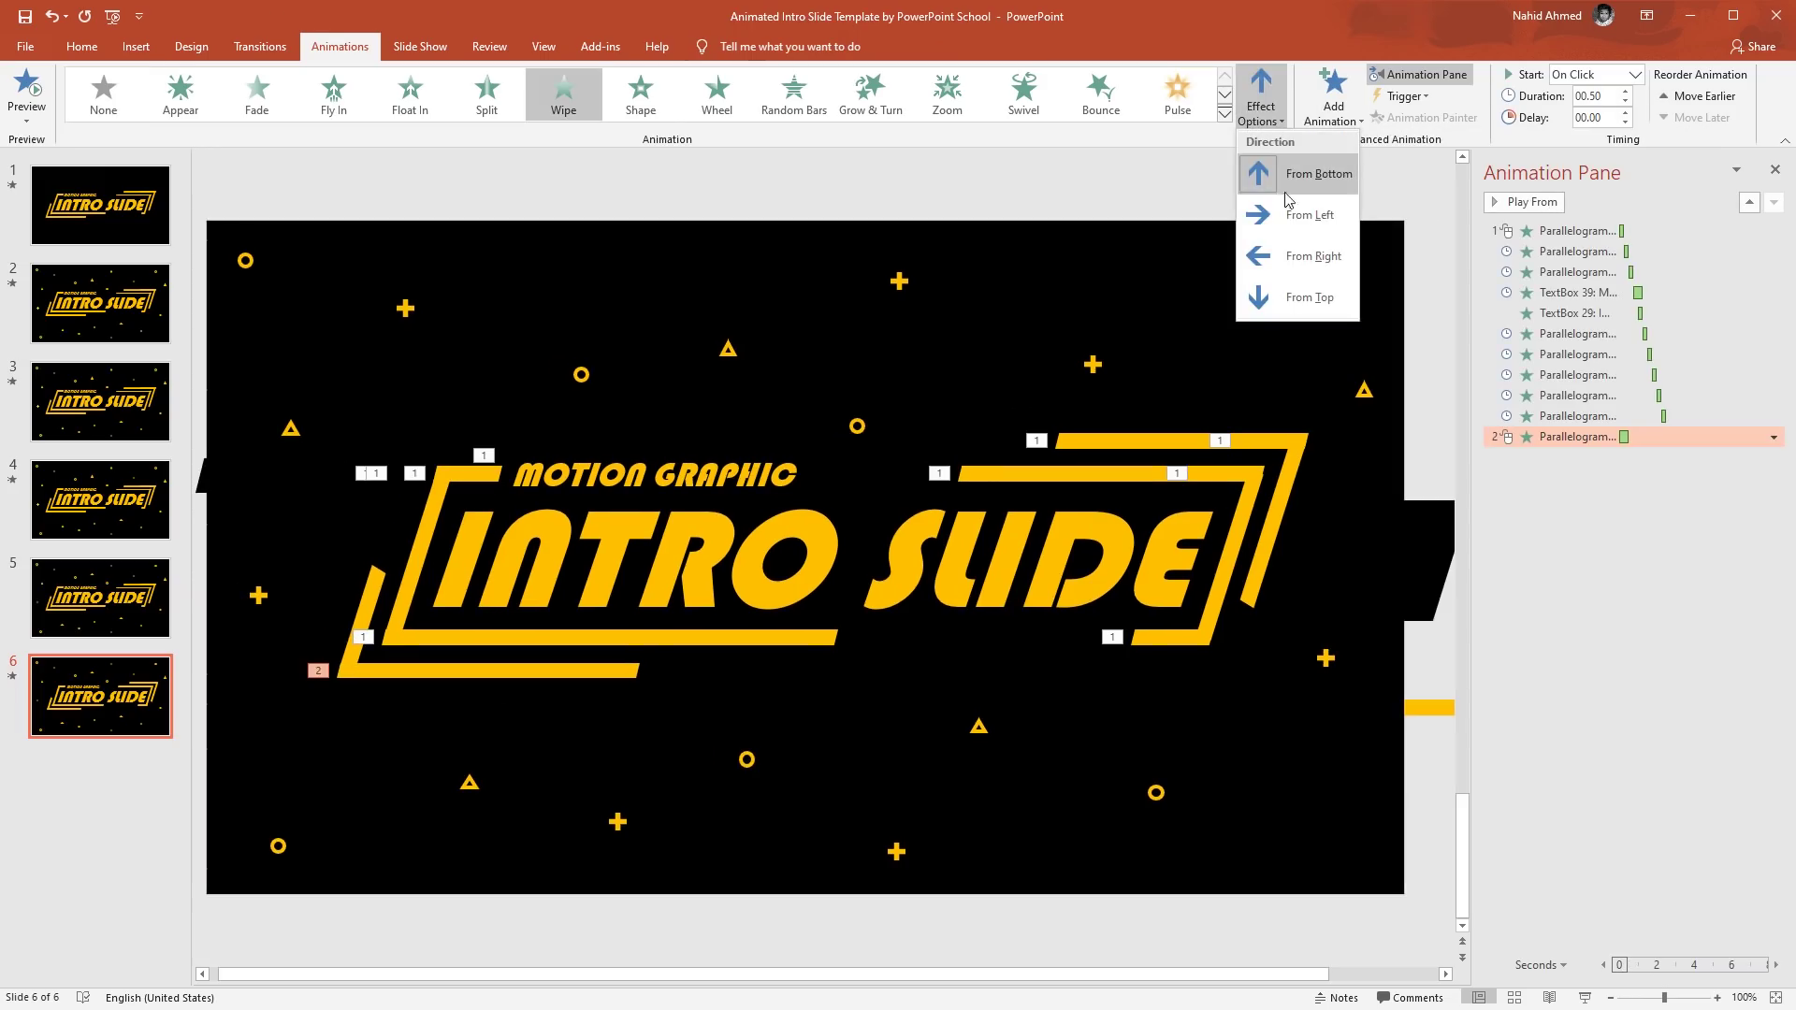
{"action": "left_click", "coordinate": [1317, 274]}
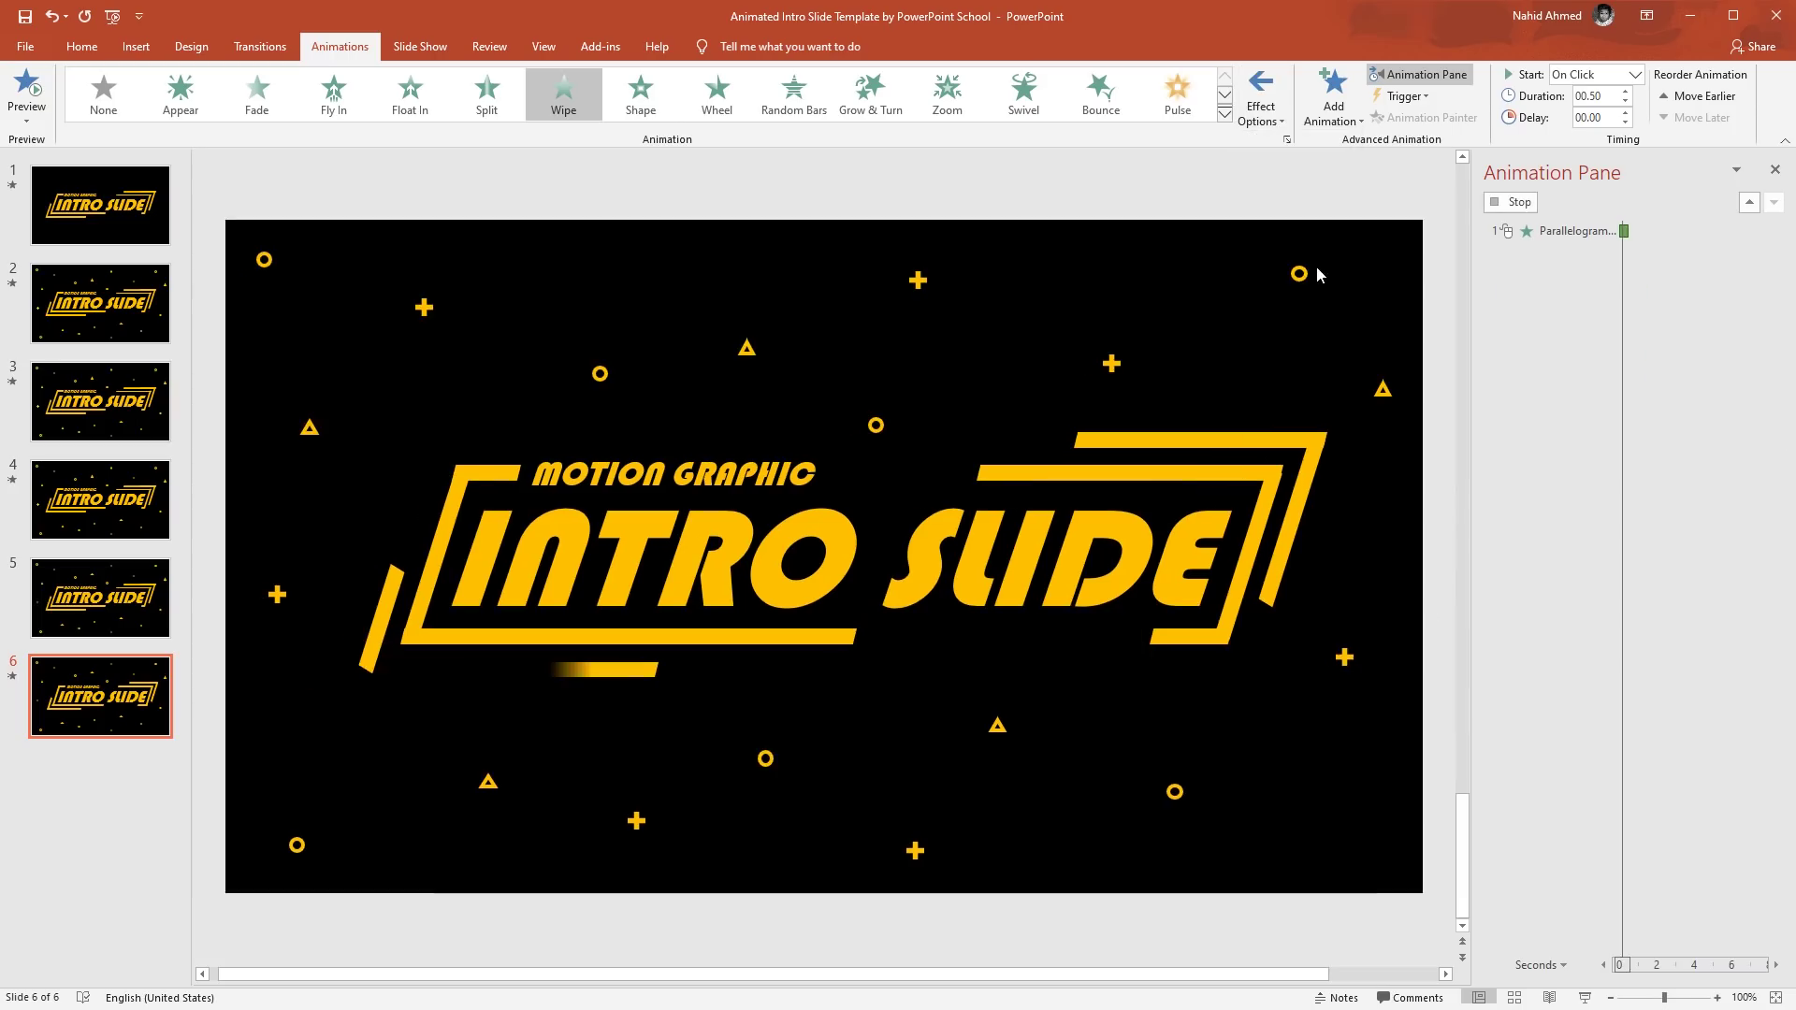
{"action": "left_click", "coordinate": [1634, 74]}
{"action": "left_click", "coordinate": [1588, 131]}
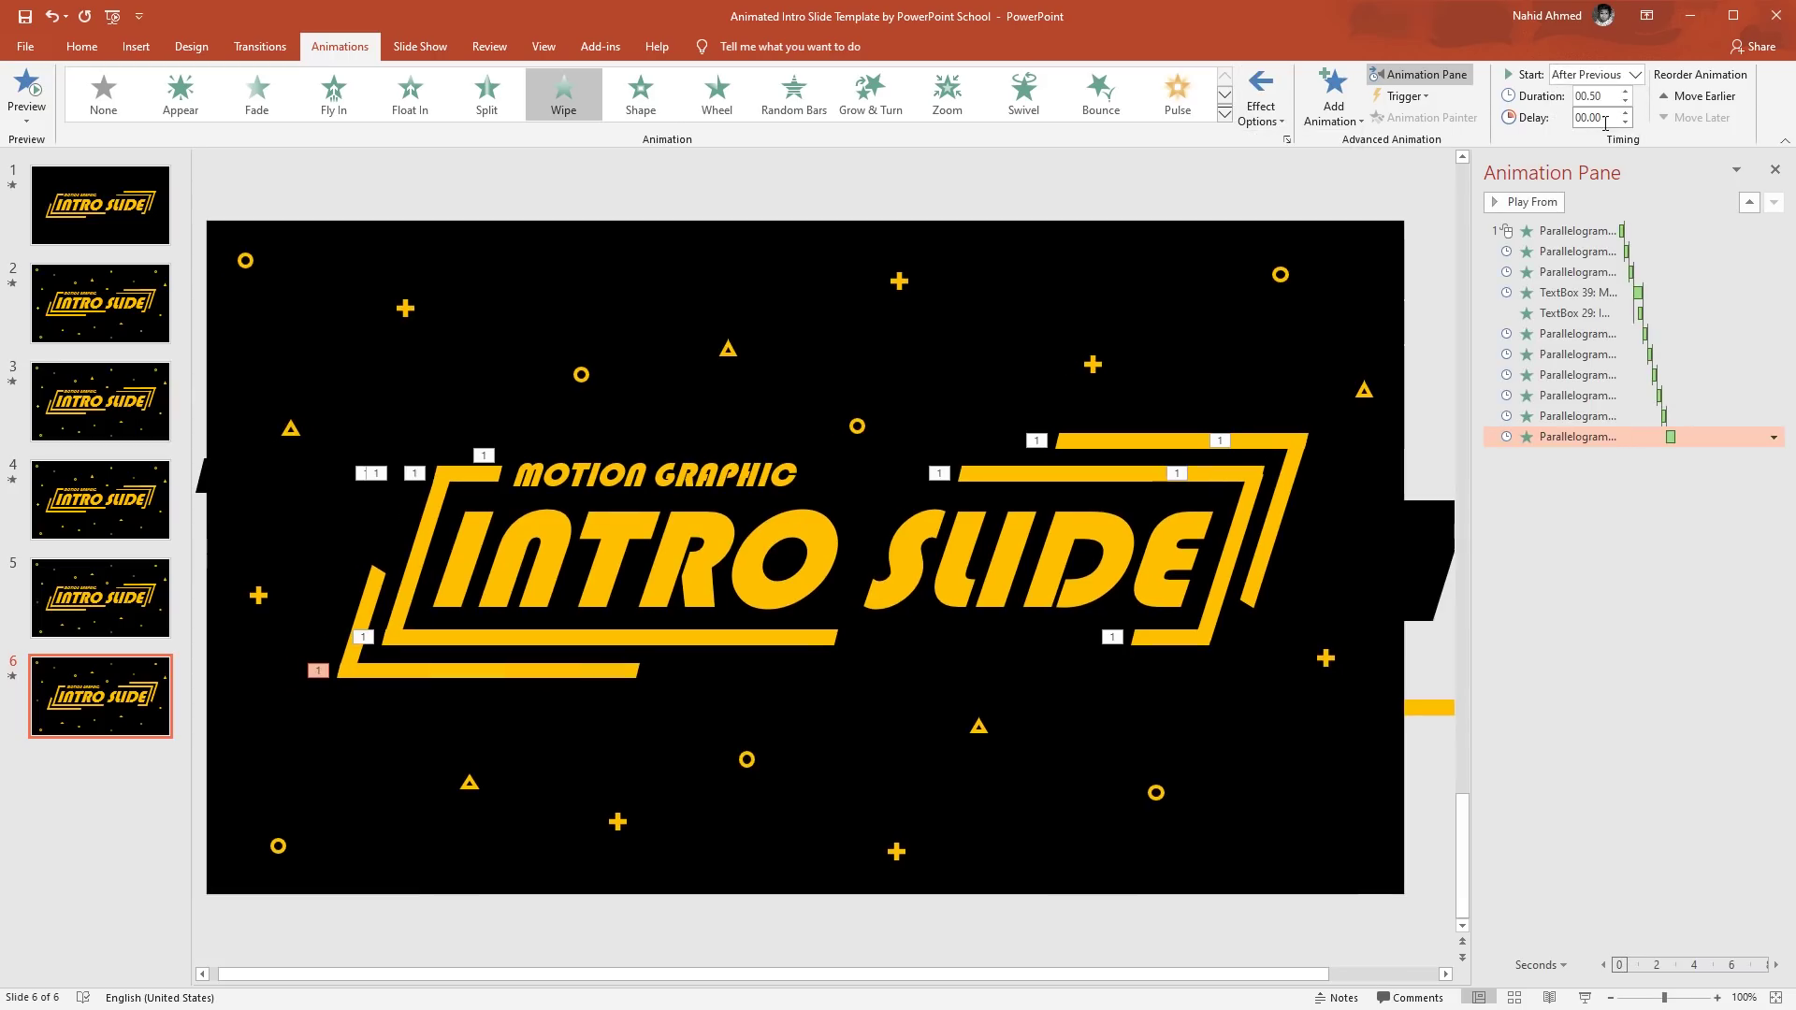
{"action": "left_click", "coordinate": [1627, 103]}
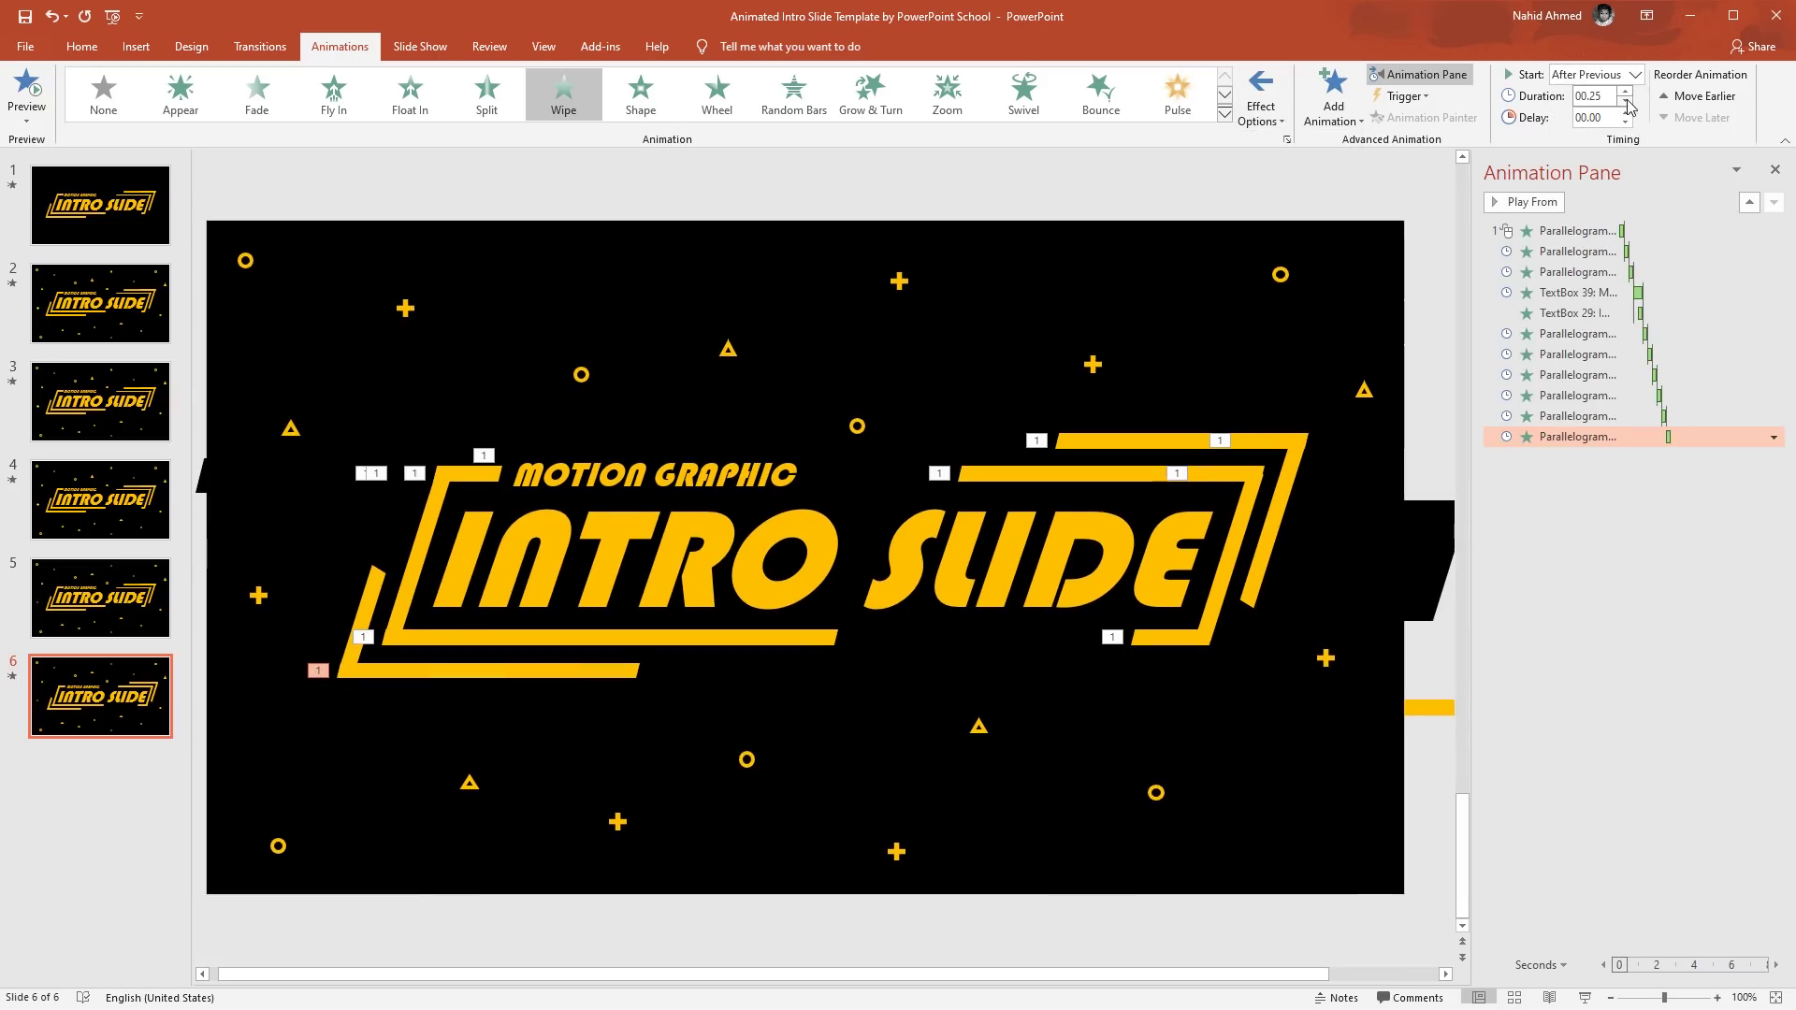
Add a Wipe entrance to the short slanted left bar, starting After Previous.
{"action": "left_click", "coordinate": [375, 580]}
{"action": "left_click", "coordinate": [1333, 98]}
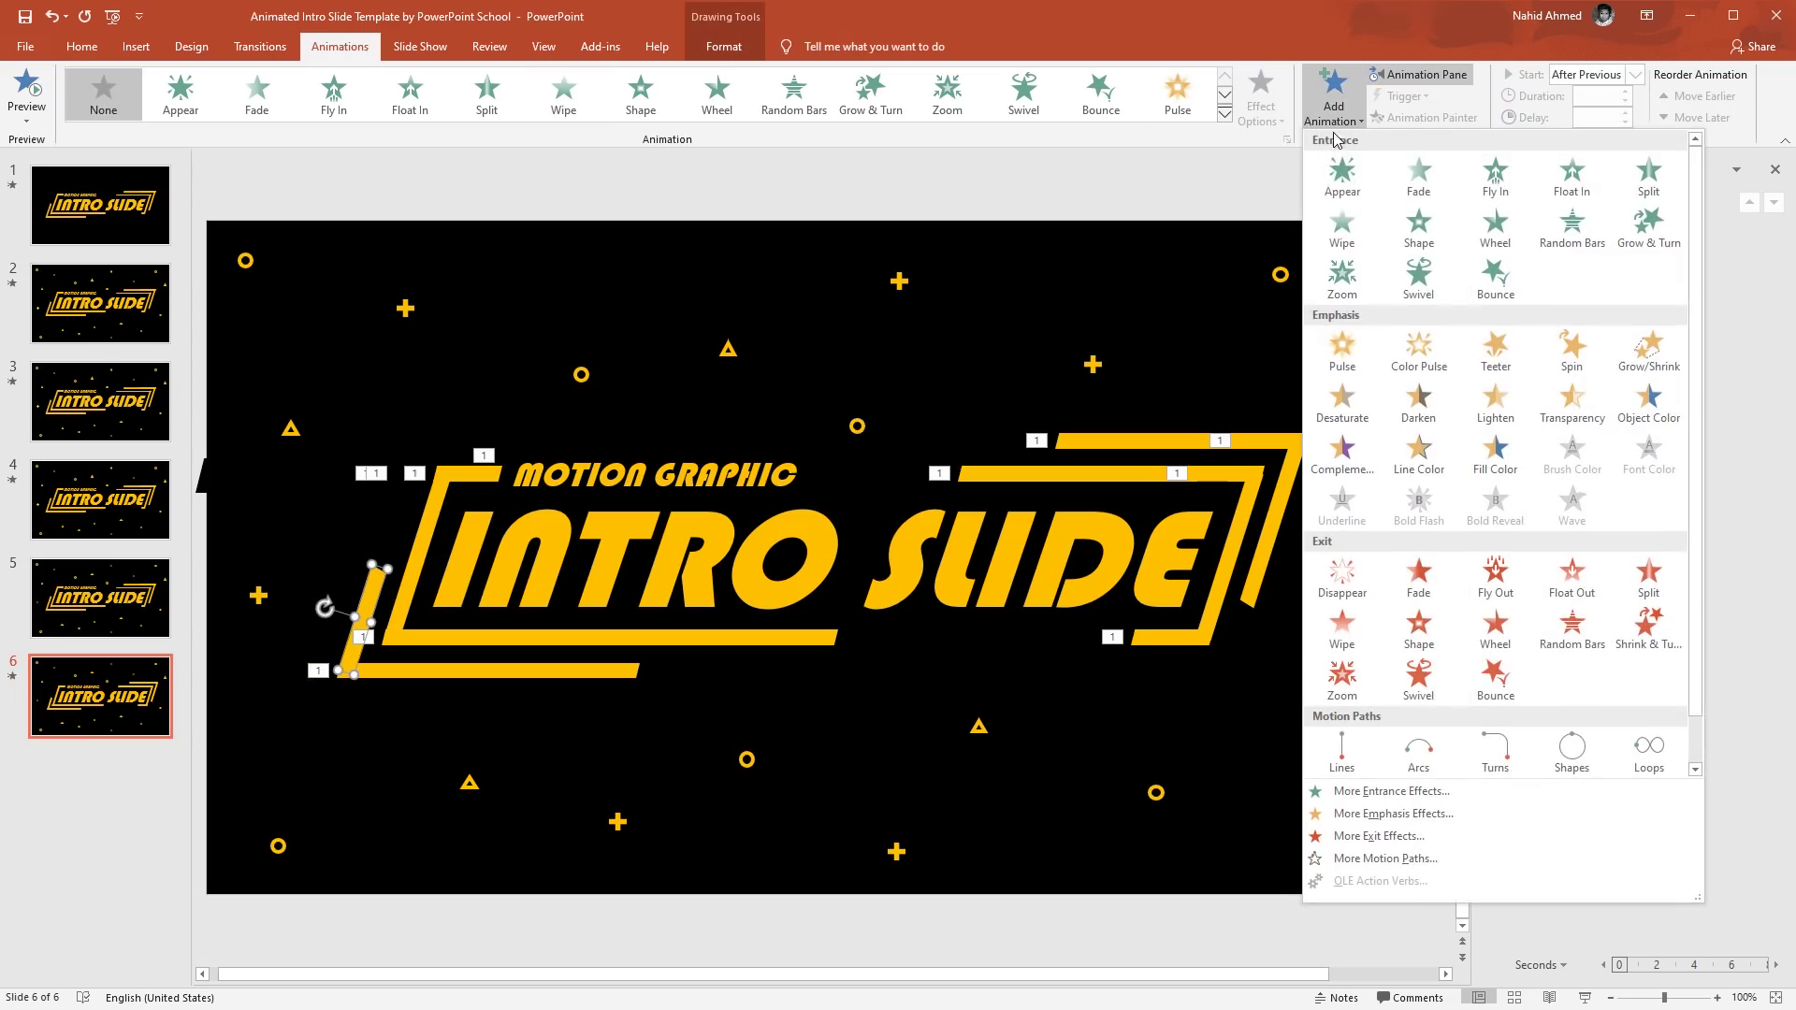
{"action": "left_click", "coordinate": [1345, 229]}
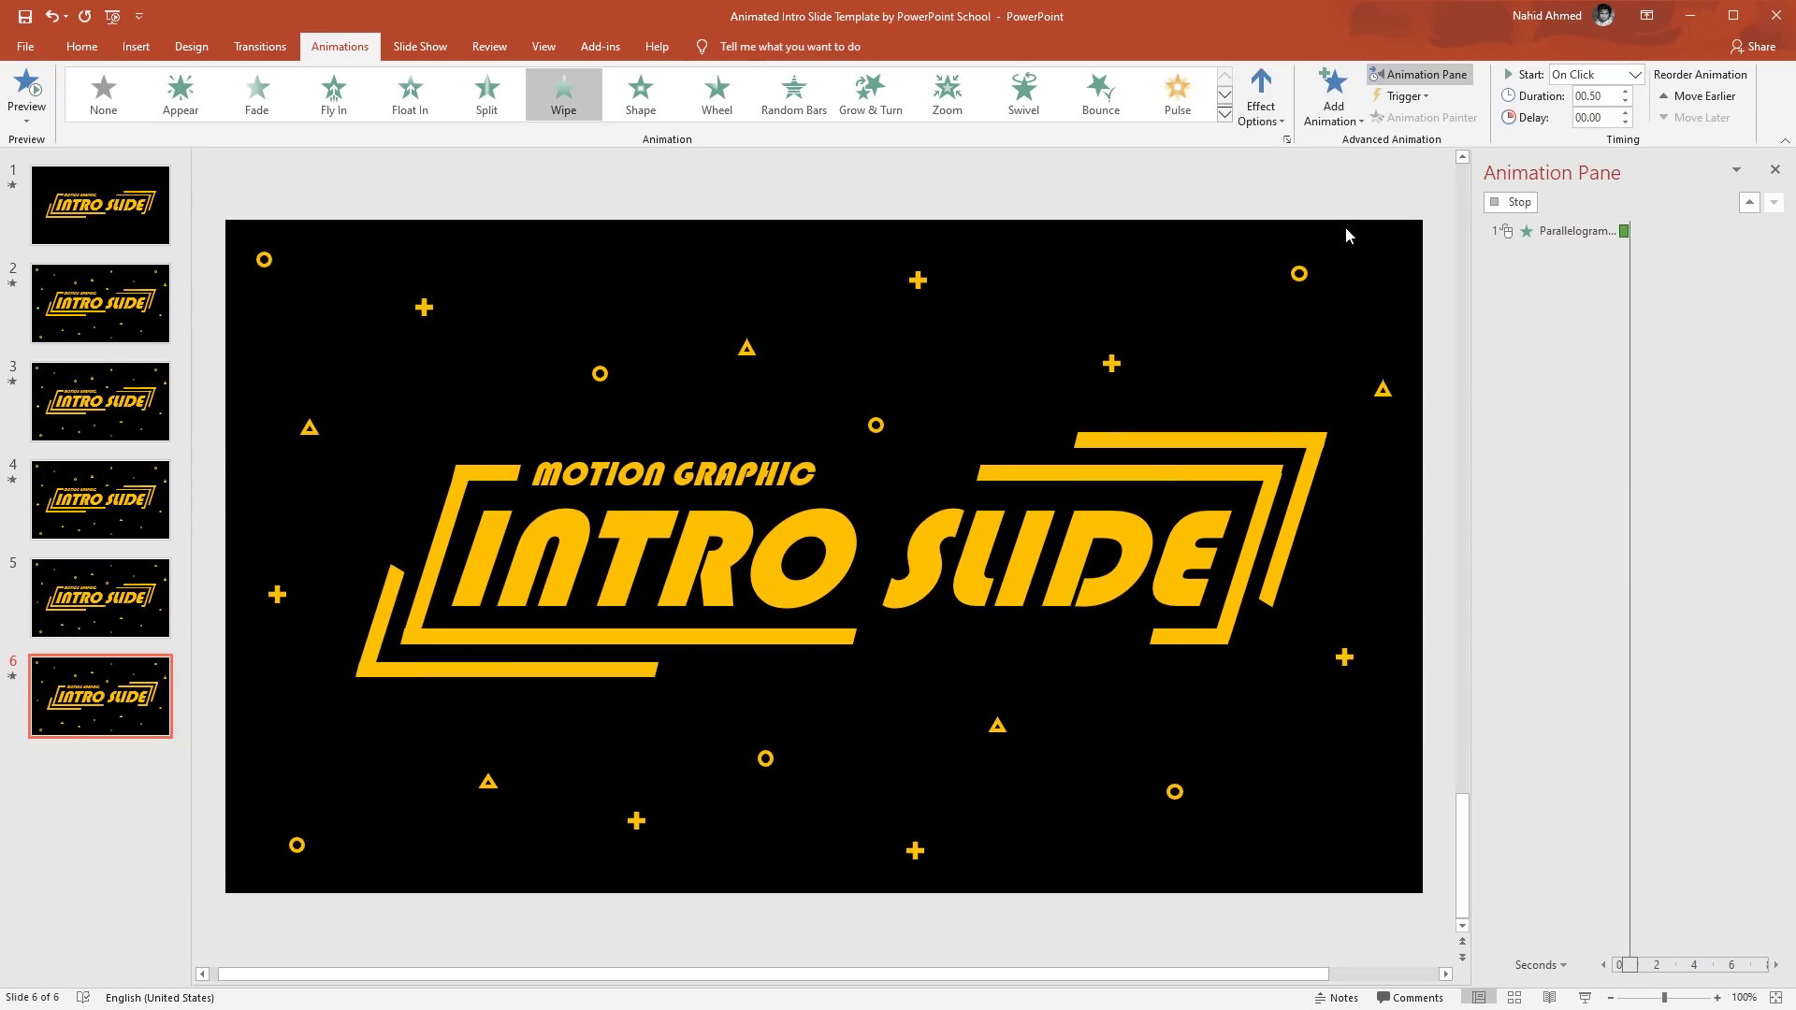
{"action": "left_click", "coordinate": [1634, 74]}
{"action": "left_click", "coordinate": [1609, 131]}
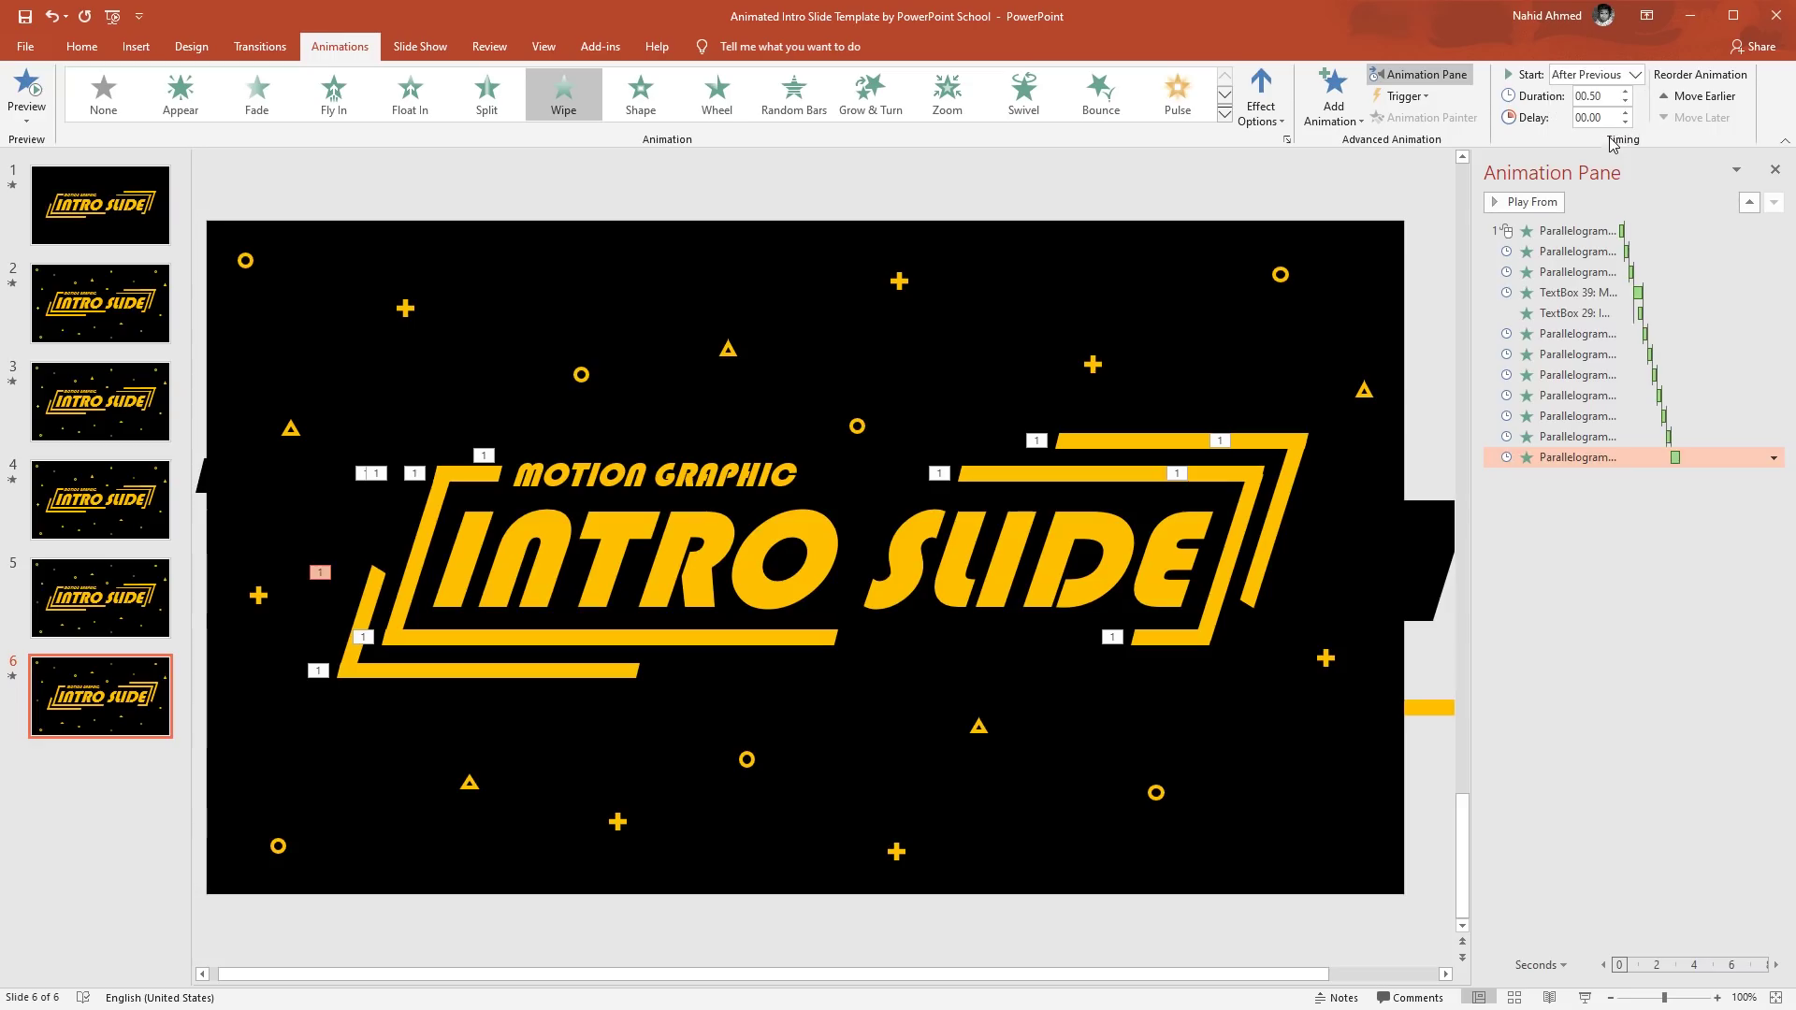